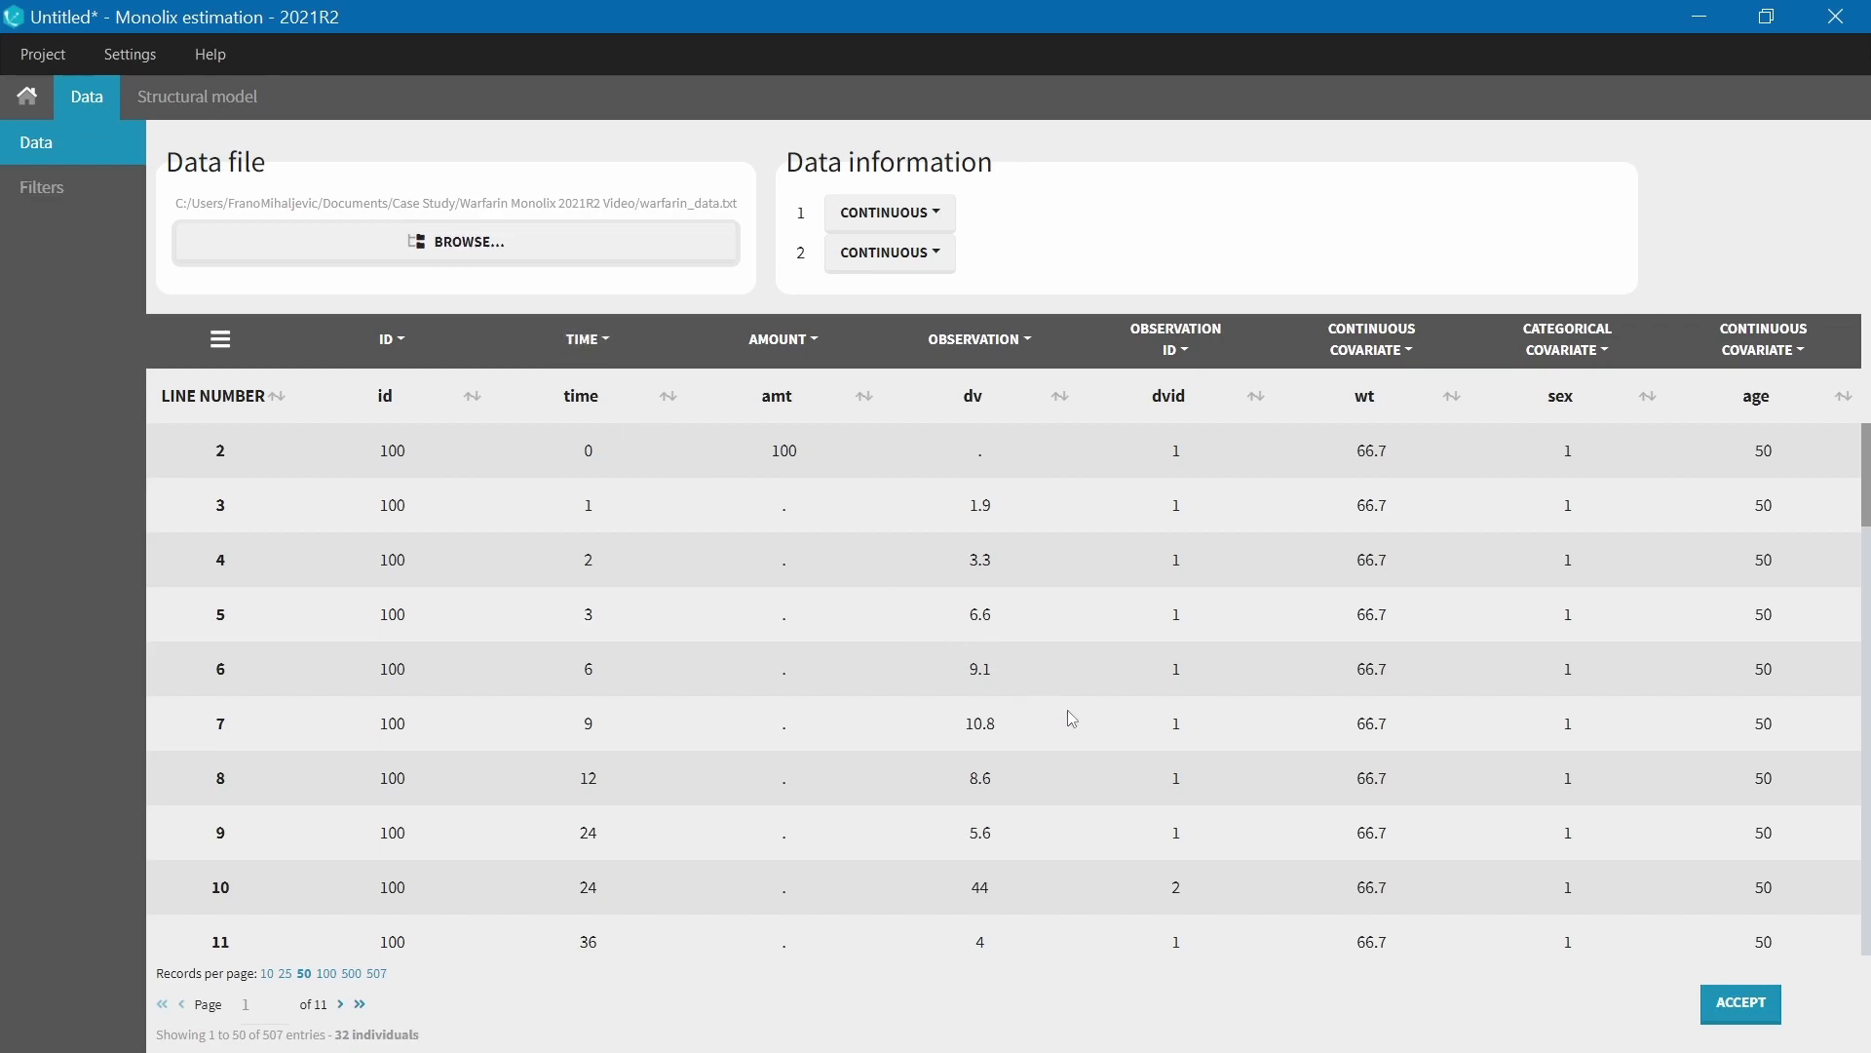
Review the warfarin data table and accept its column assignments with both observations kept as continuous
scroll(1067, 710, "down", 1)
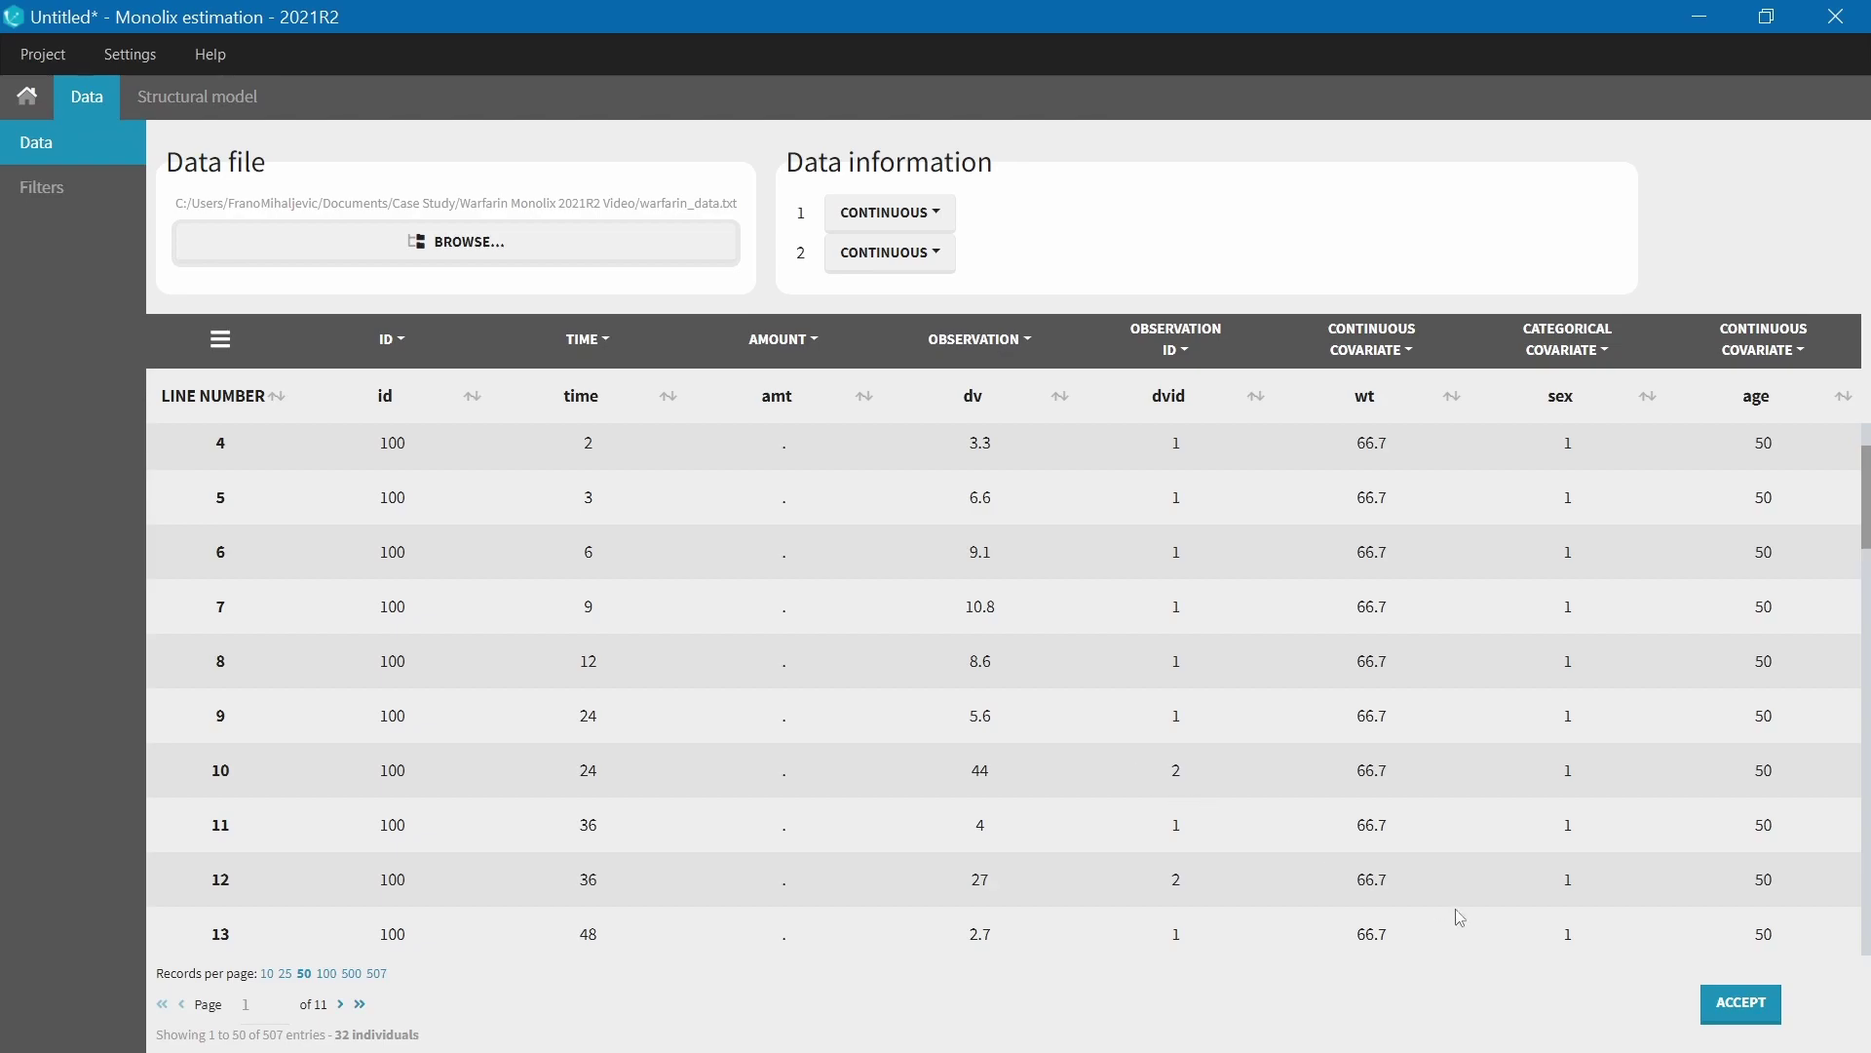
left_click(1728, 1004)
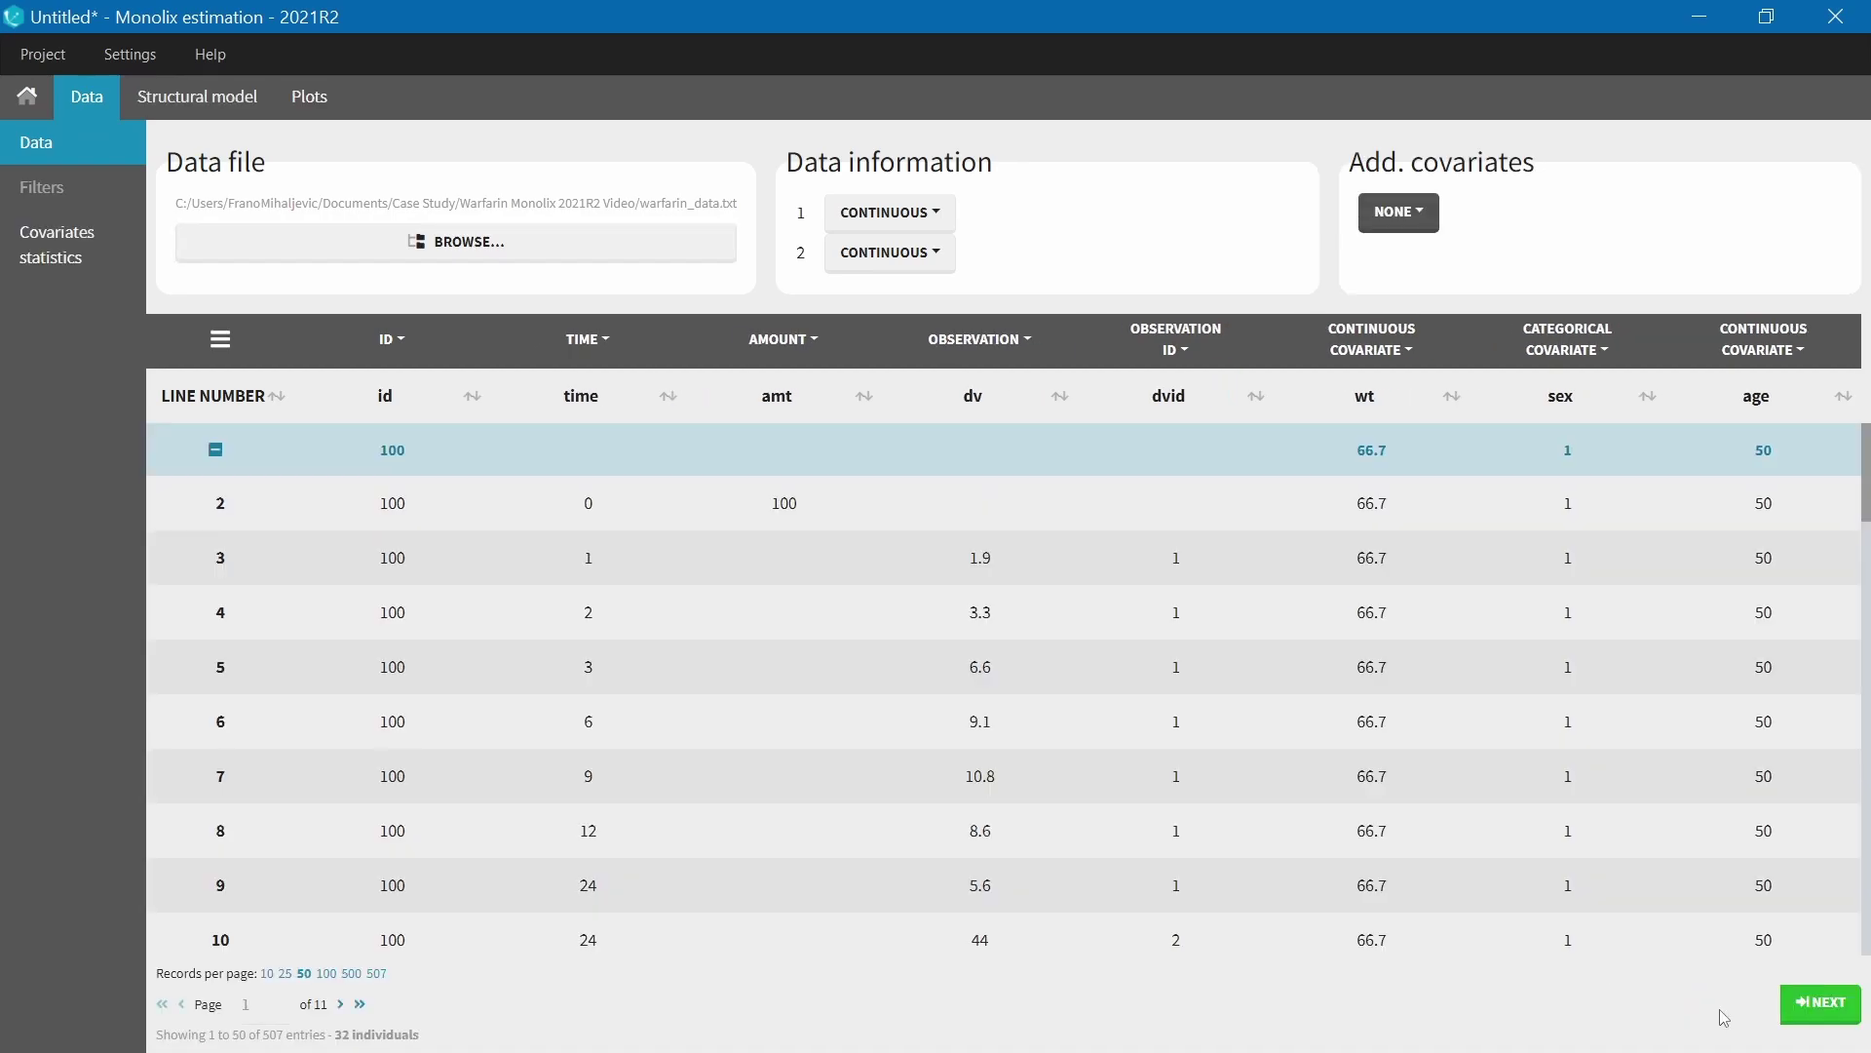
Display the observed data plot for observation 1 with a log scale on the Y-axis
left_click(310, 97)
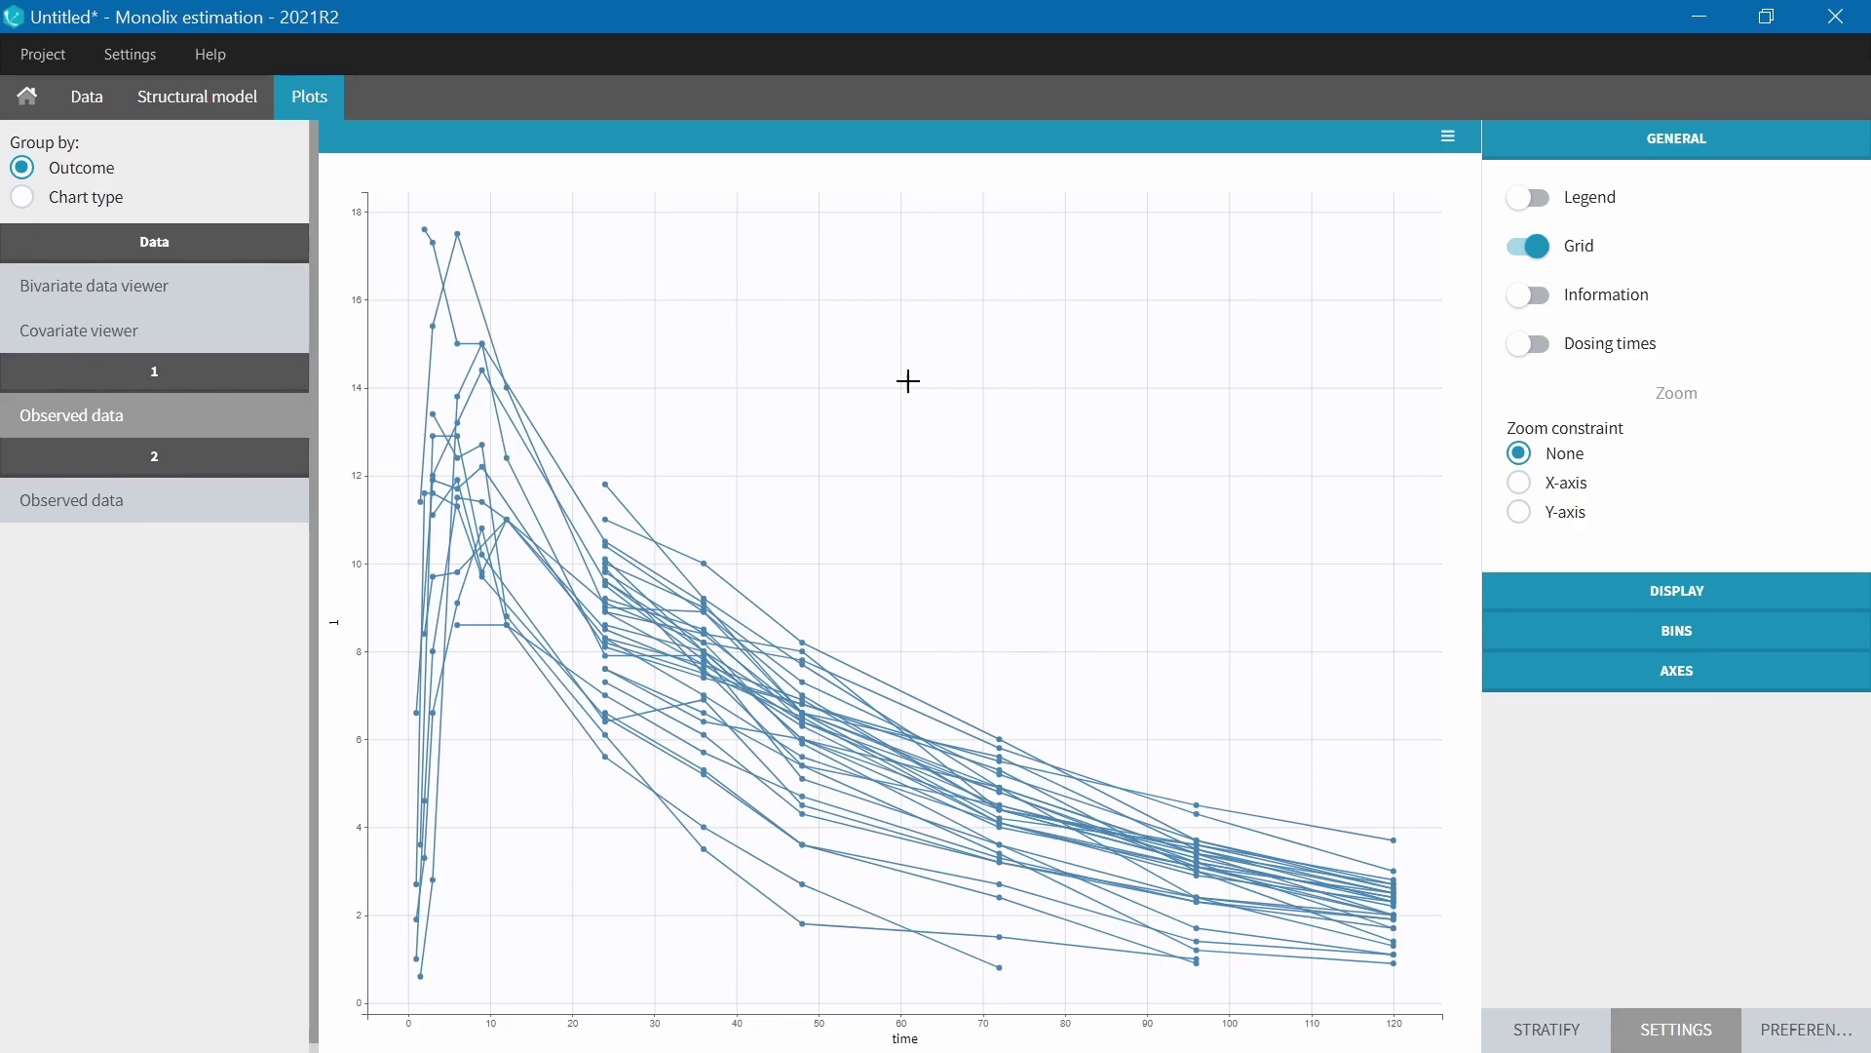
left_click(1583, 680)
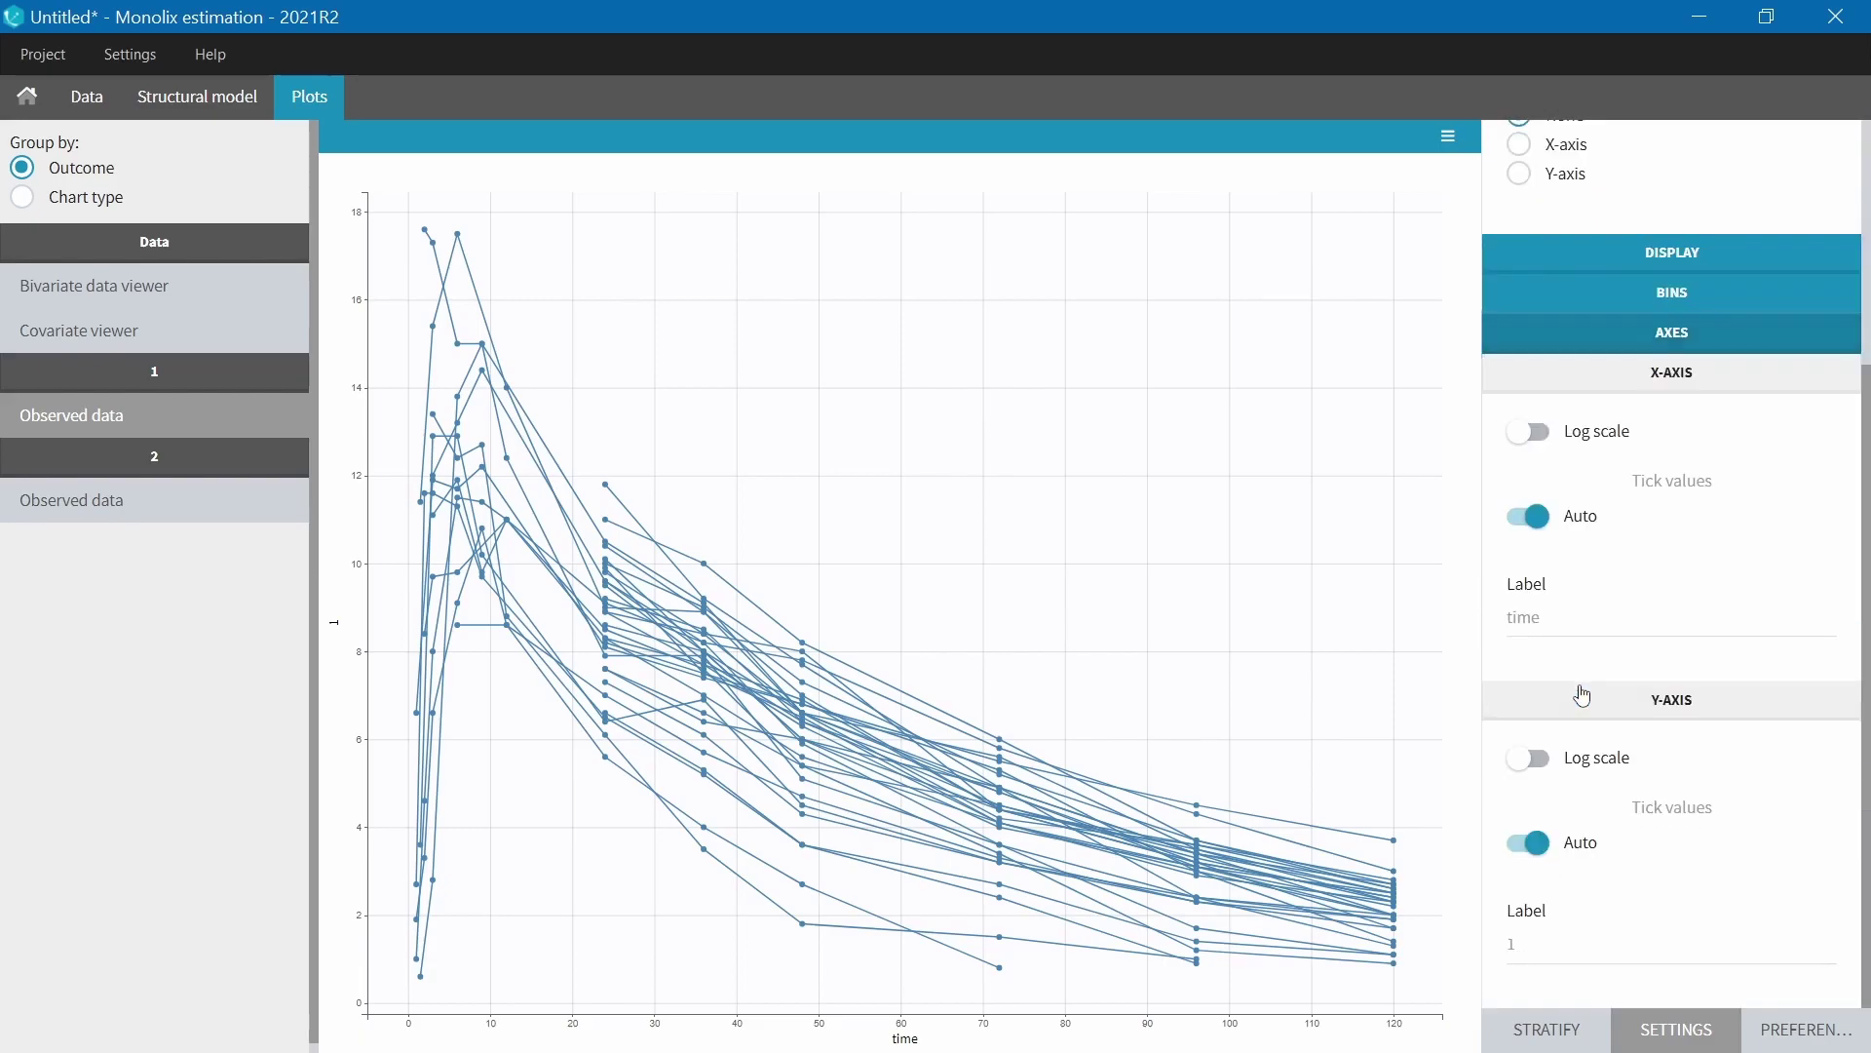
left_click(1547, 765)
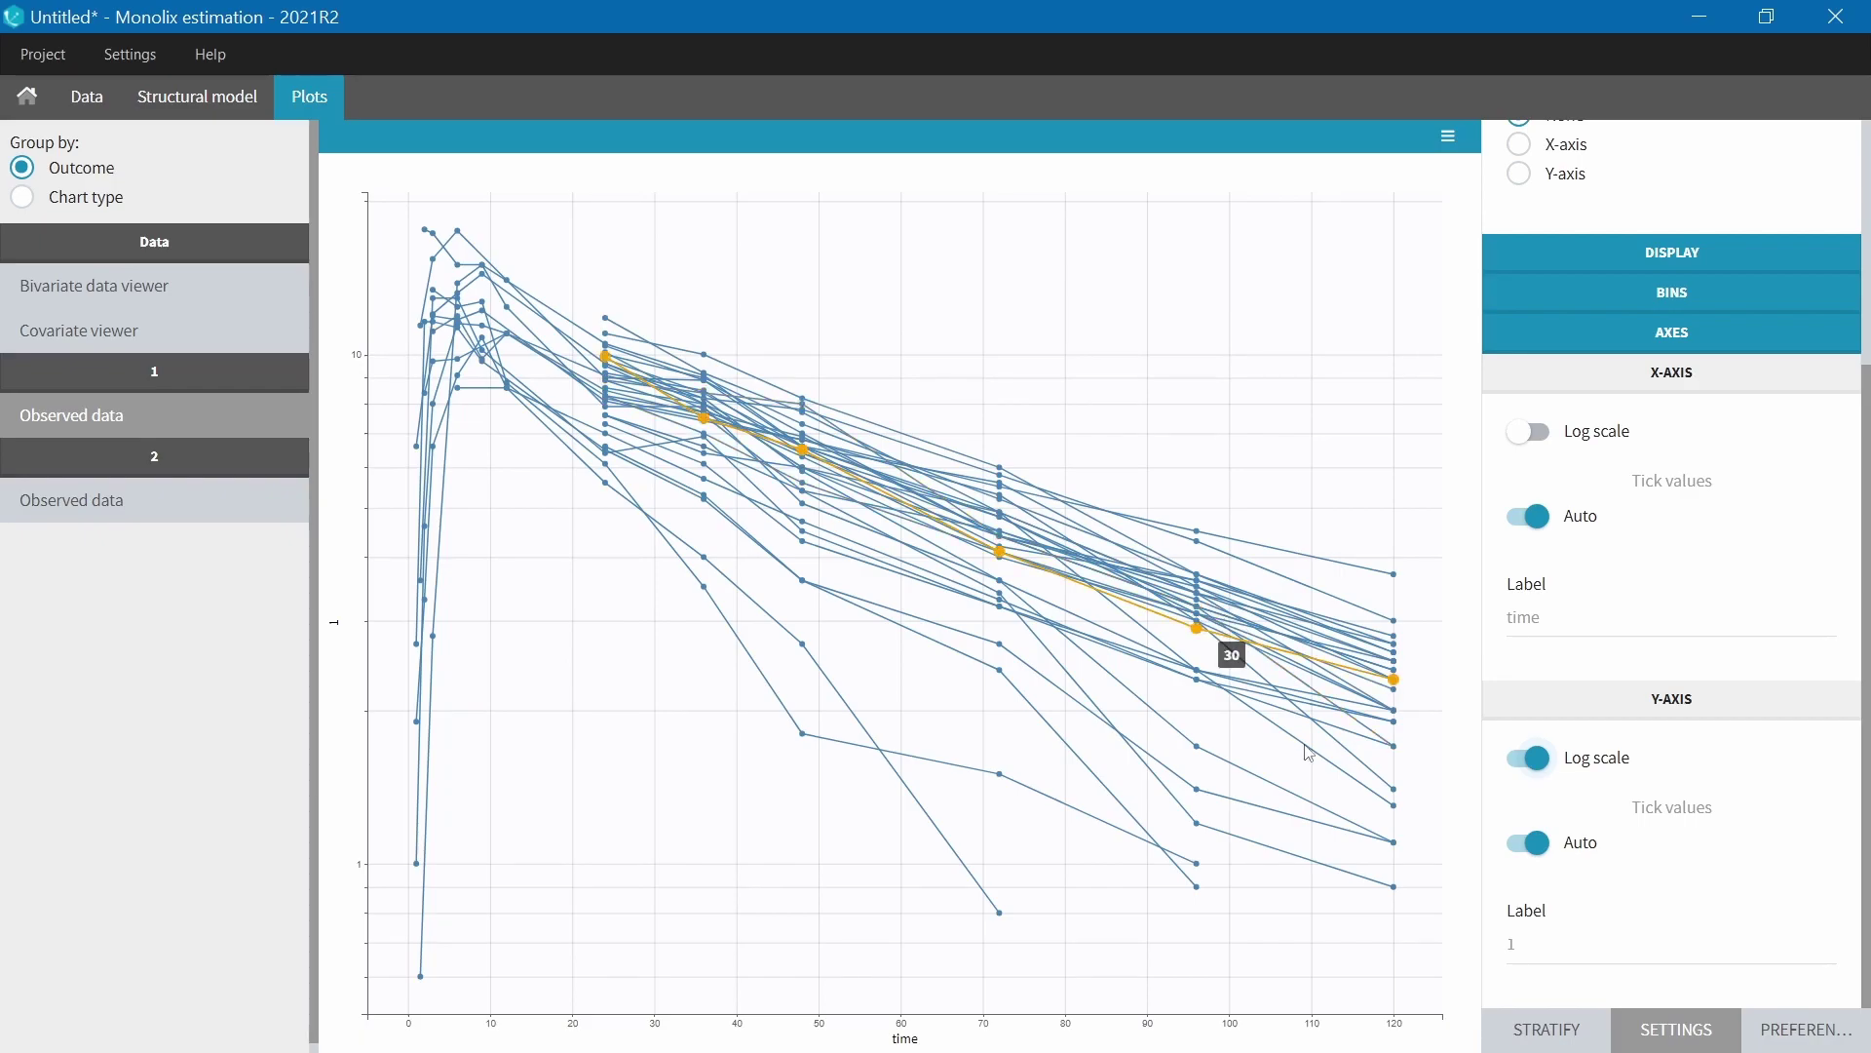
Stratify the observation 1 plot by colouring the curves by wt, showing the wt groups, and splitting into subplots by sex
left_click(1518, 1041)
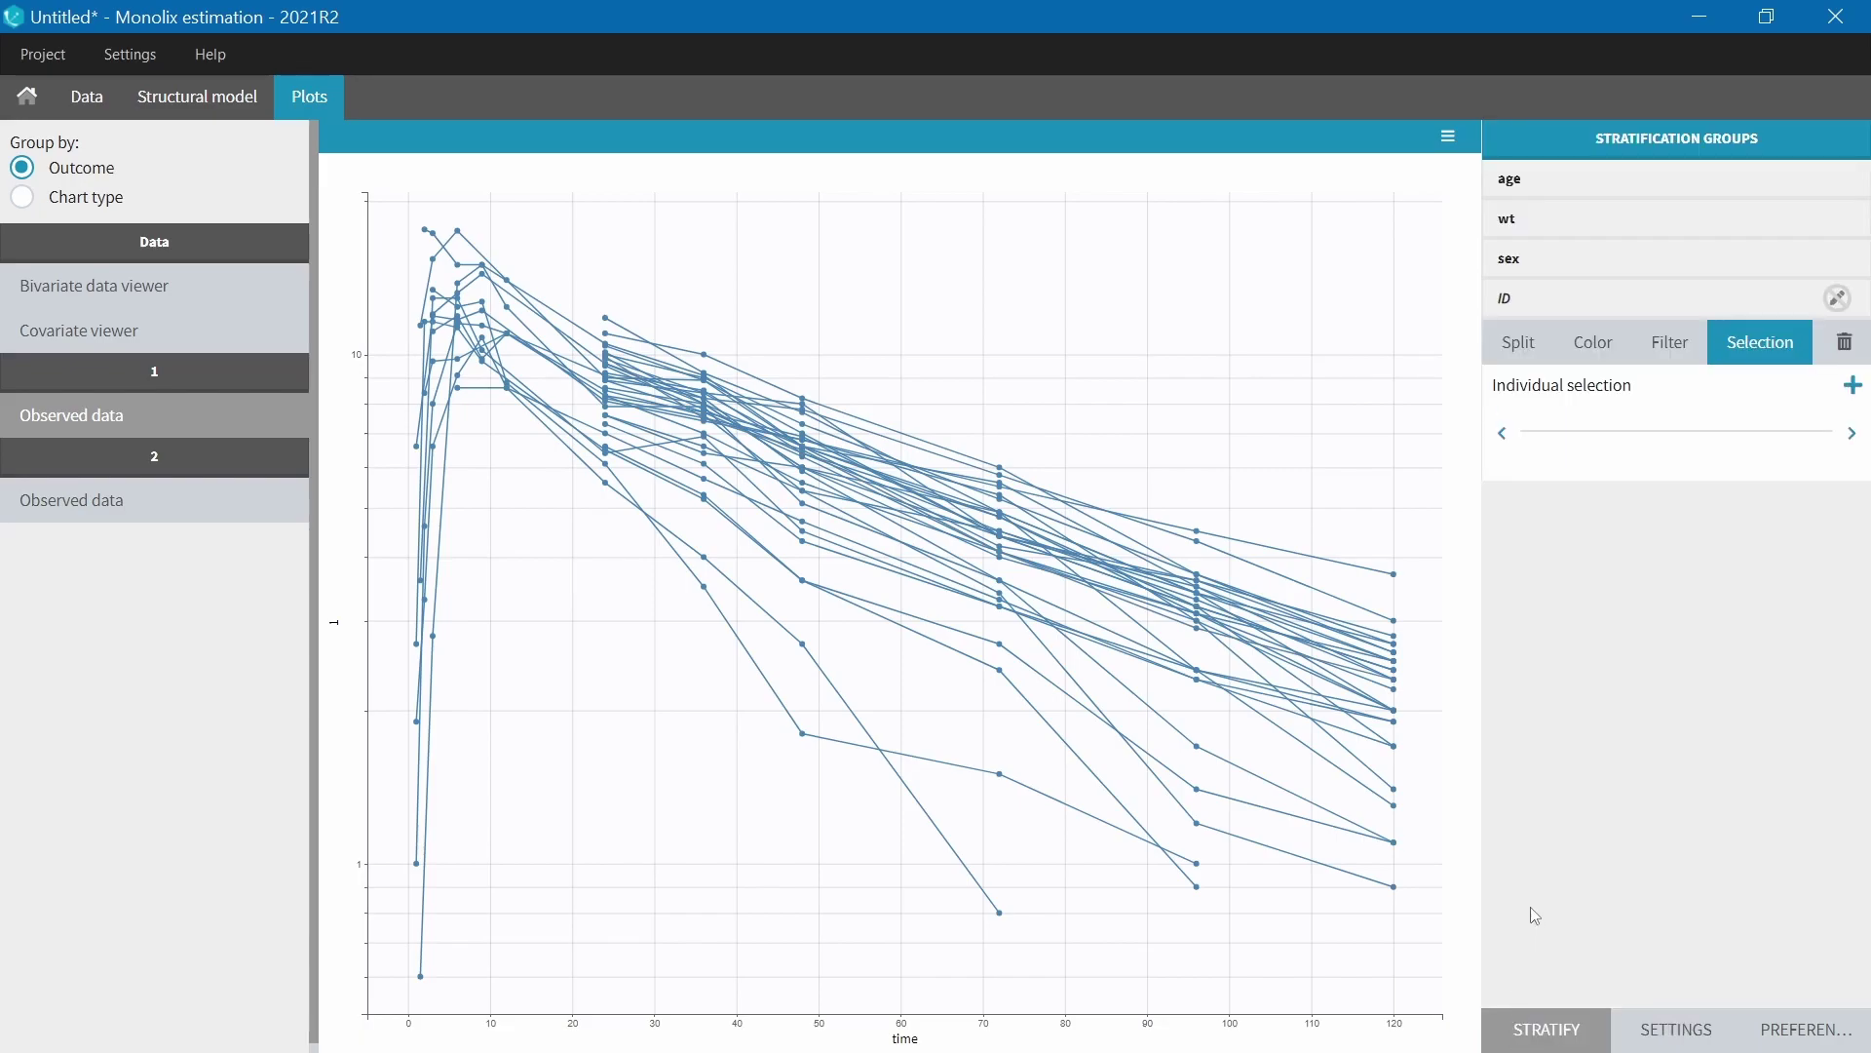
left_click(1596, 357)
left_click(1837, 428)
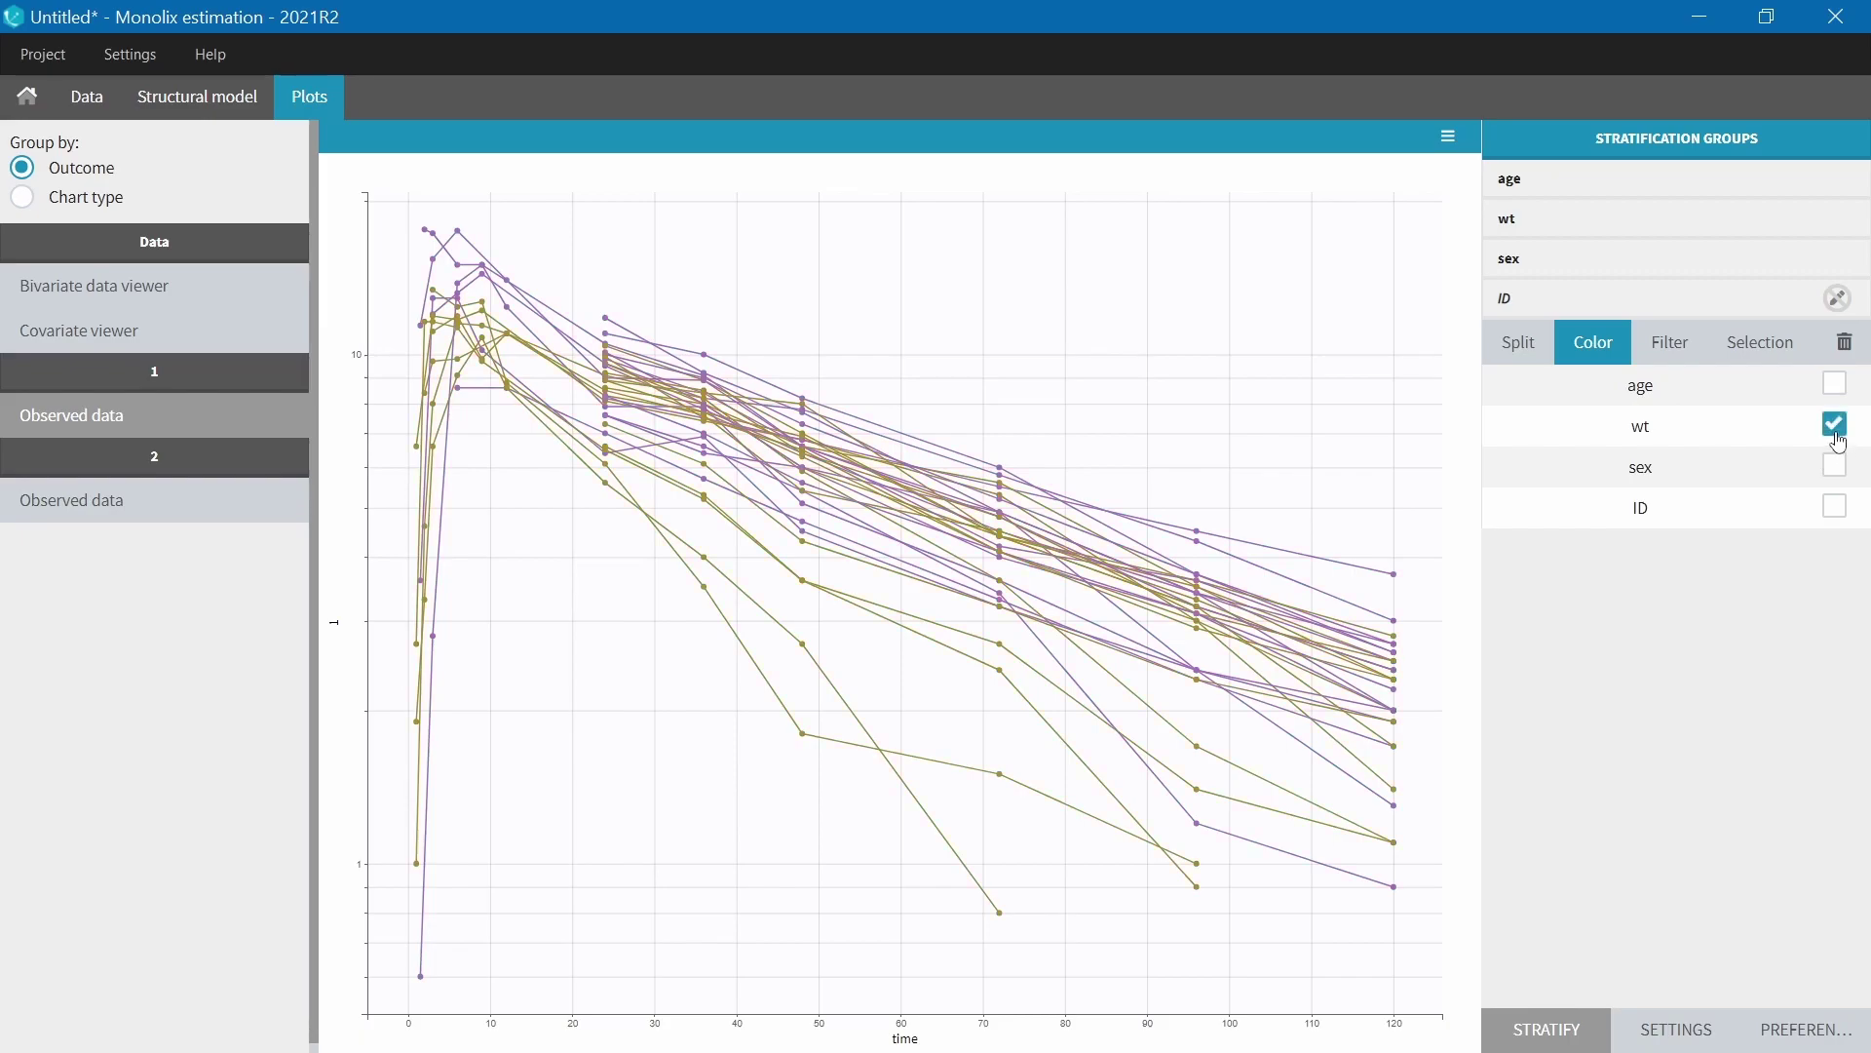
left_click(1687, 222)
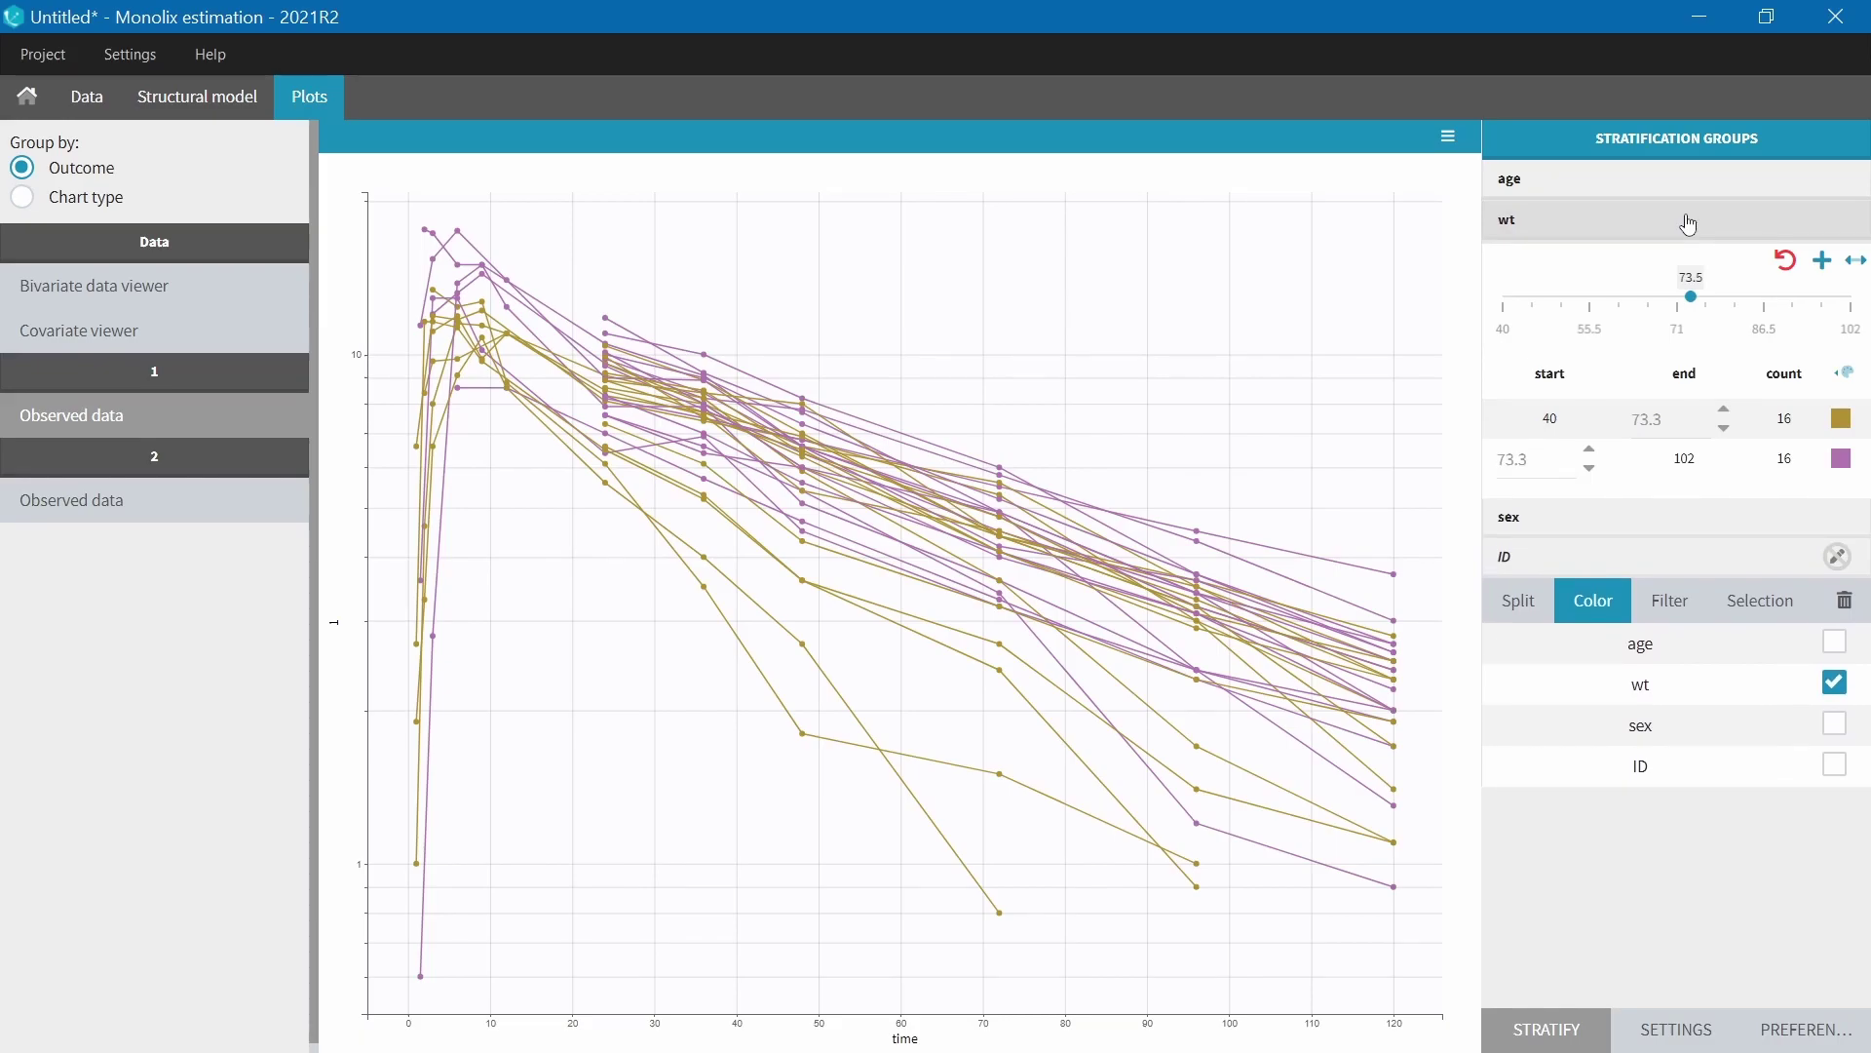
left_click(1521, 602)
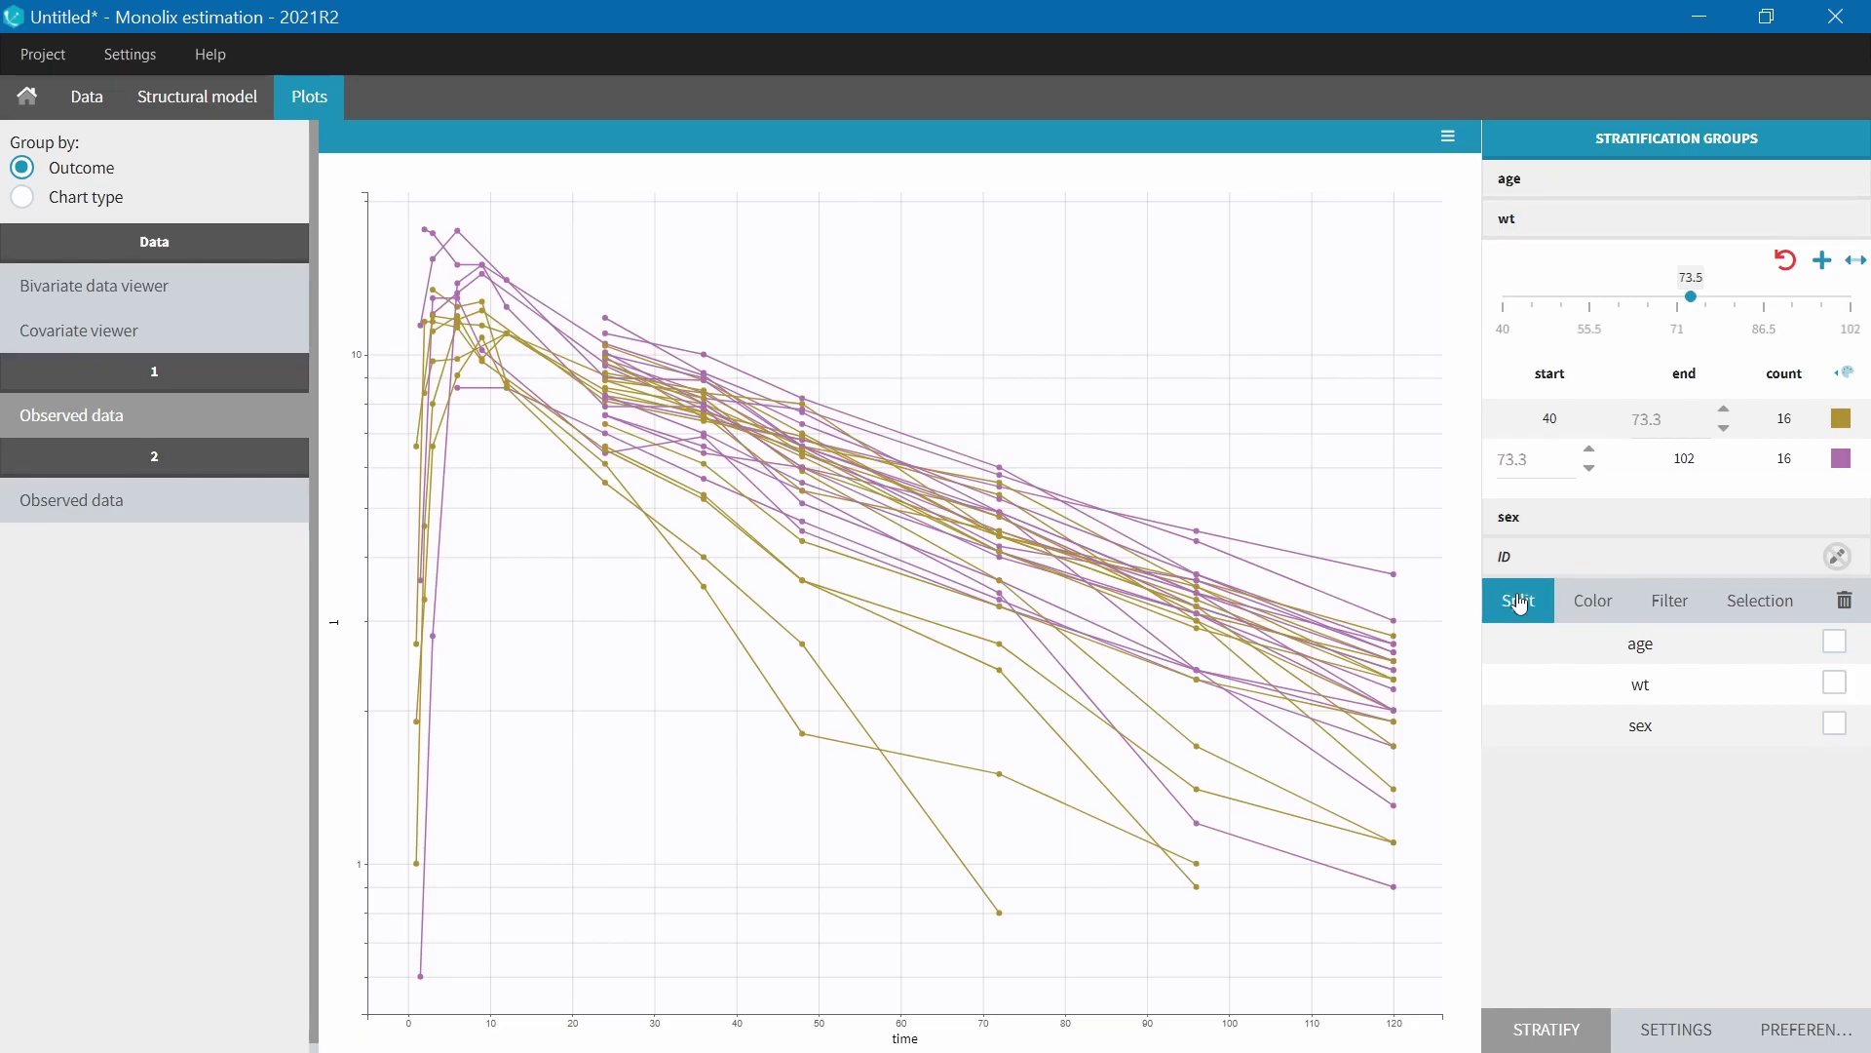
left_click(1830, 729)
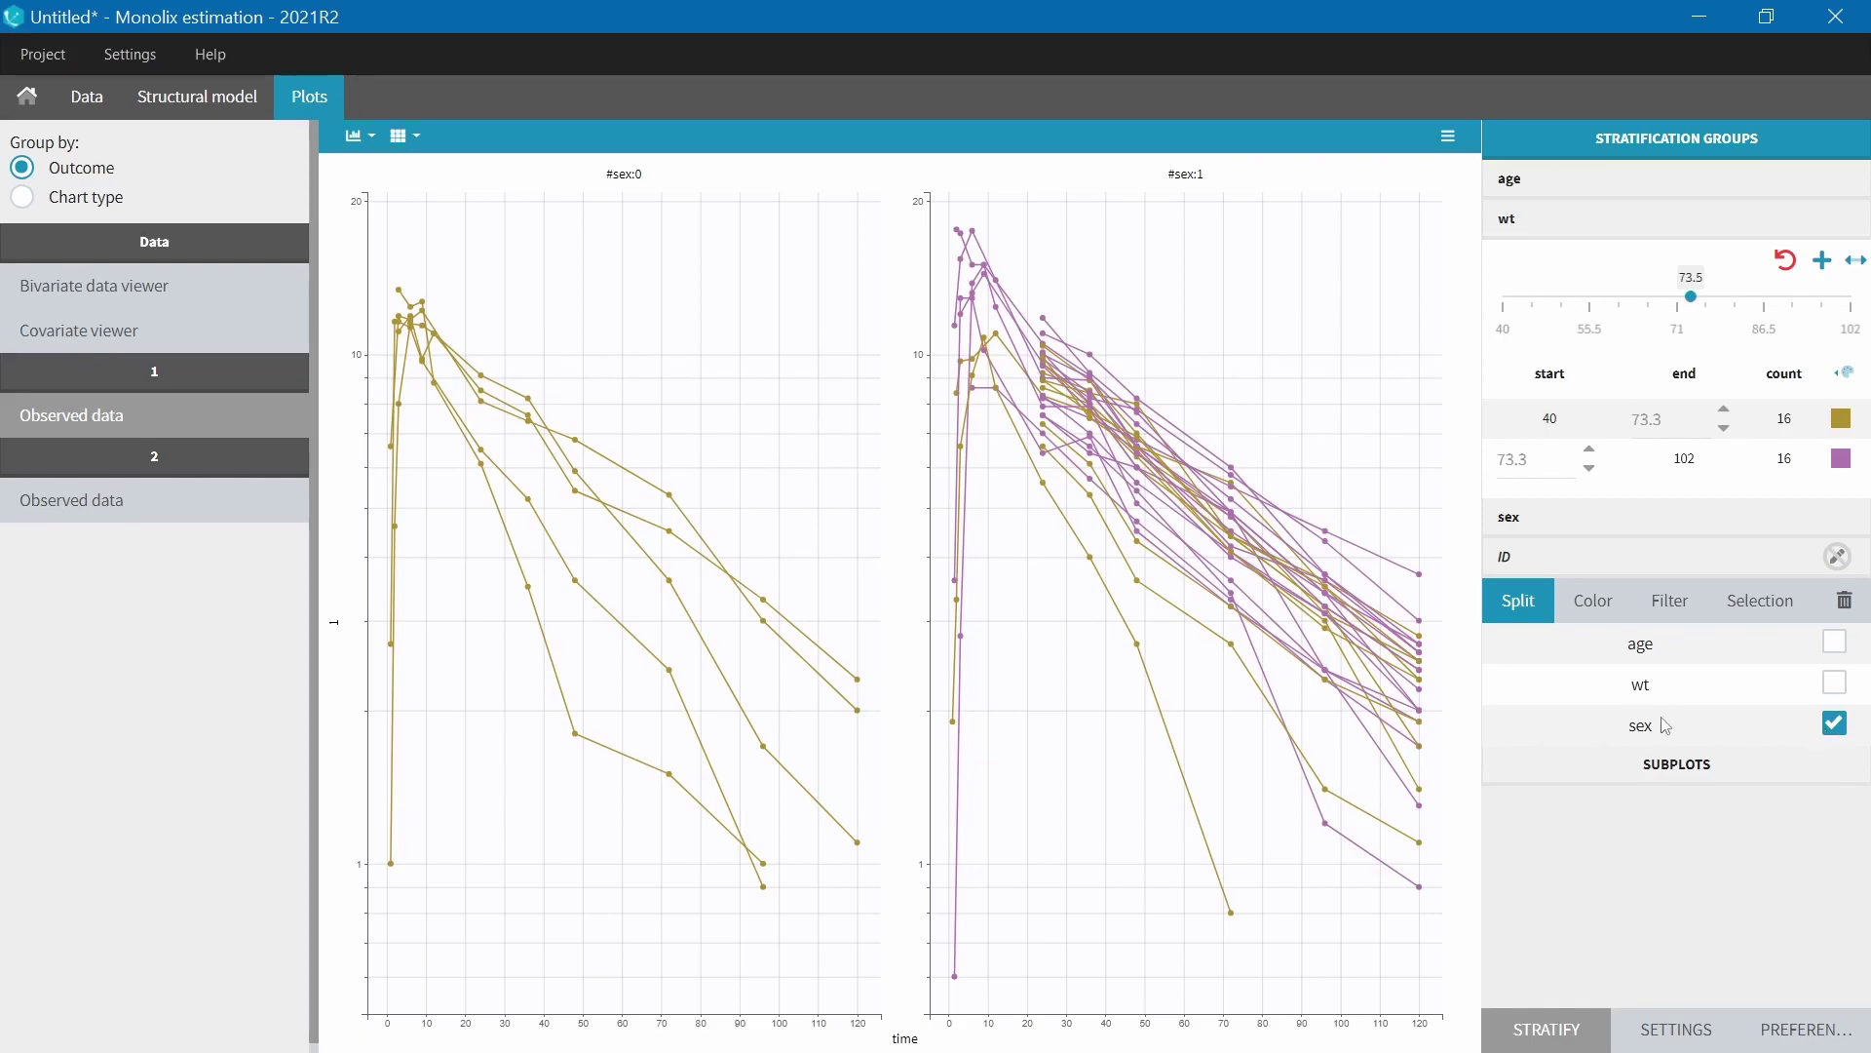
Examine the observed data of observation 2, the bivariate data viewer and the covariate viewer
left_click(240, 508)
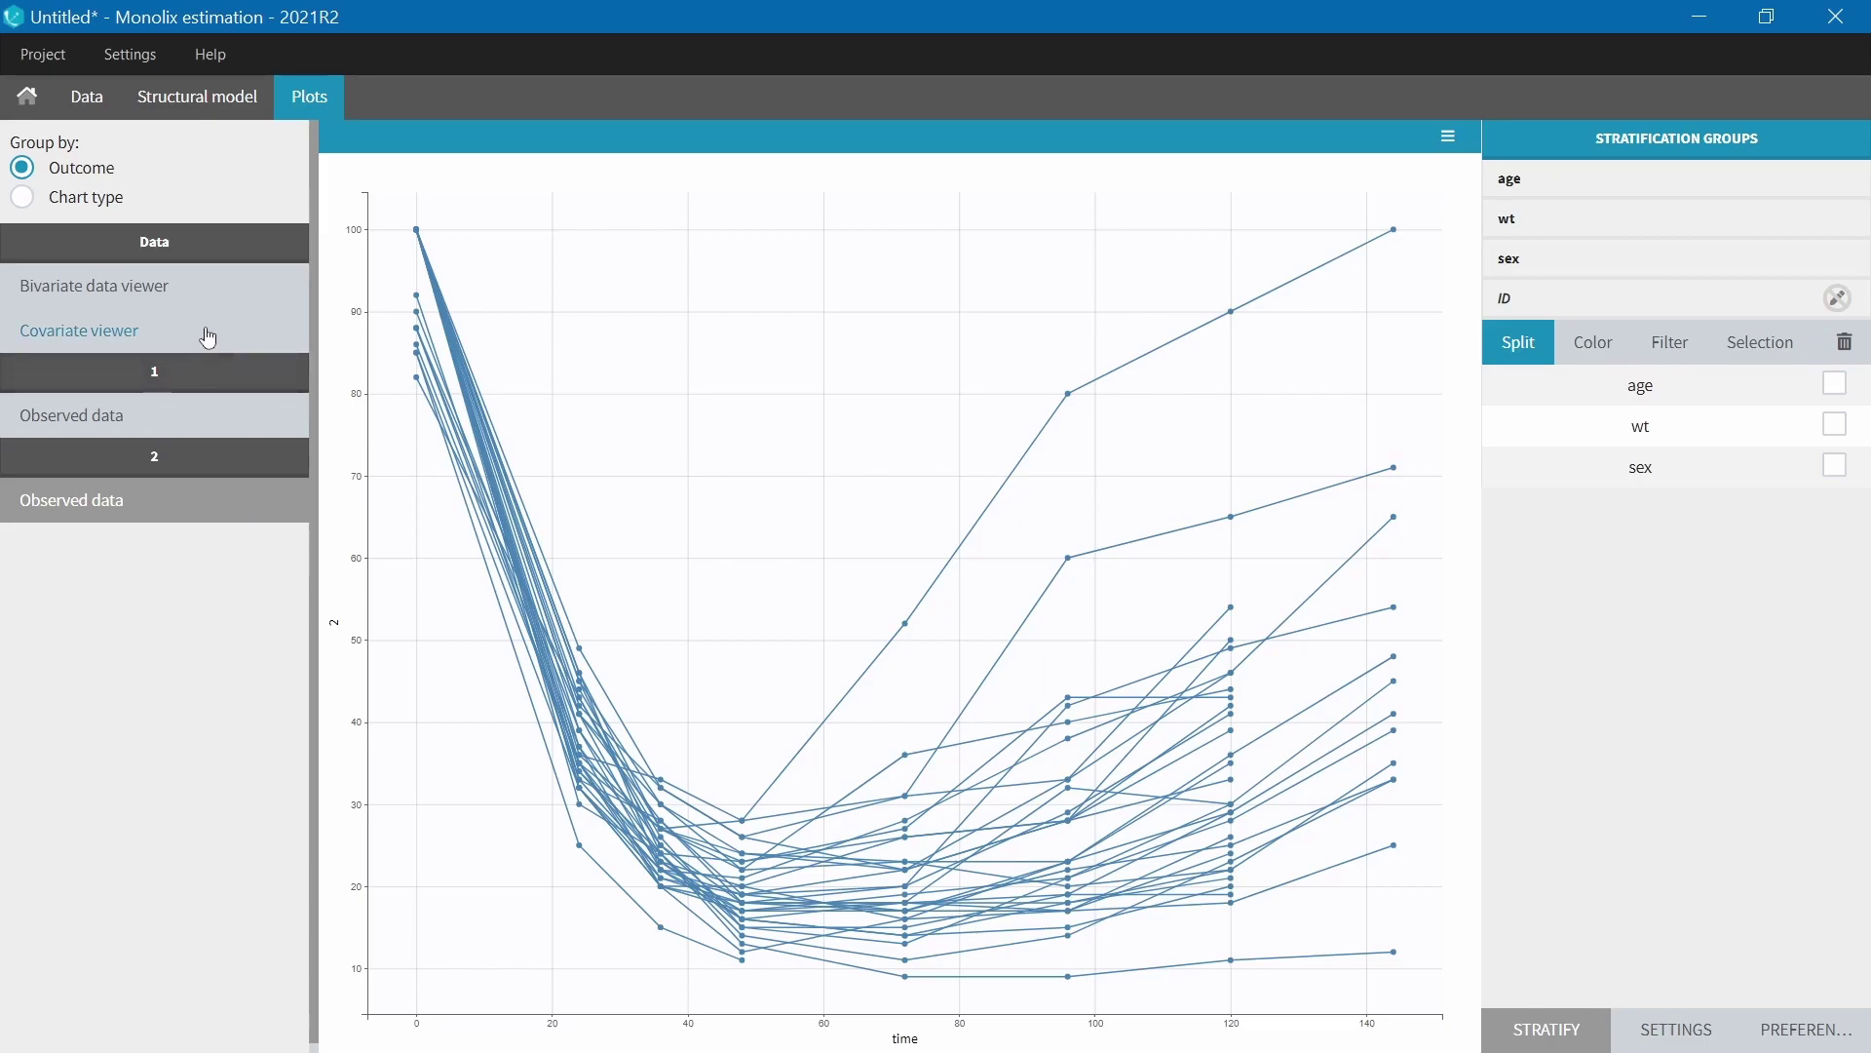
left_click(202, 295)
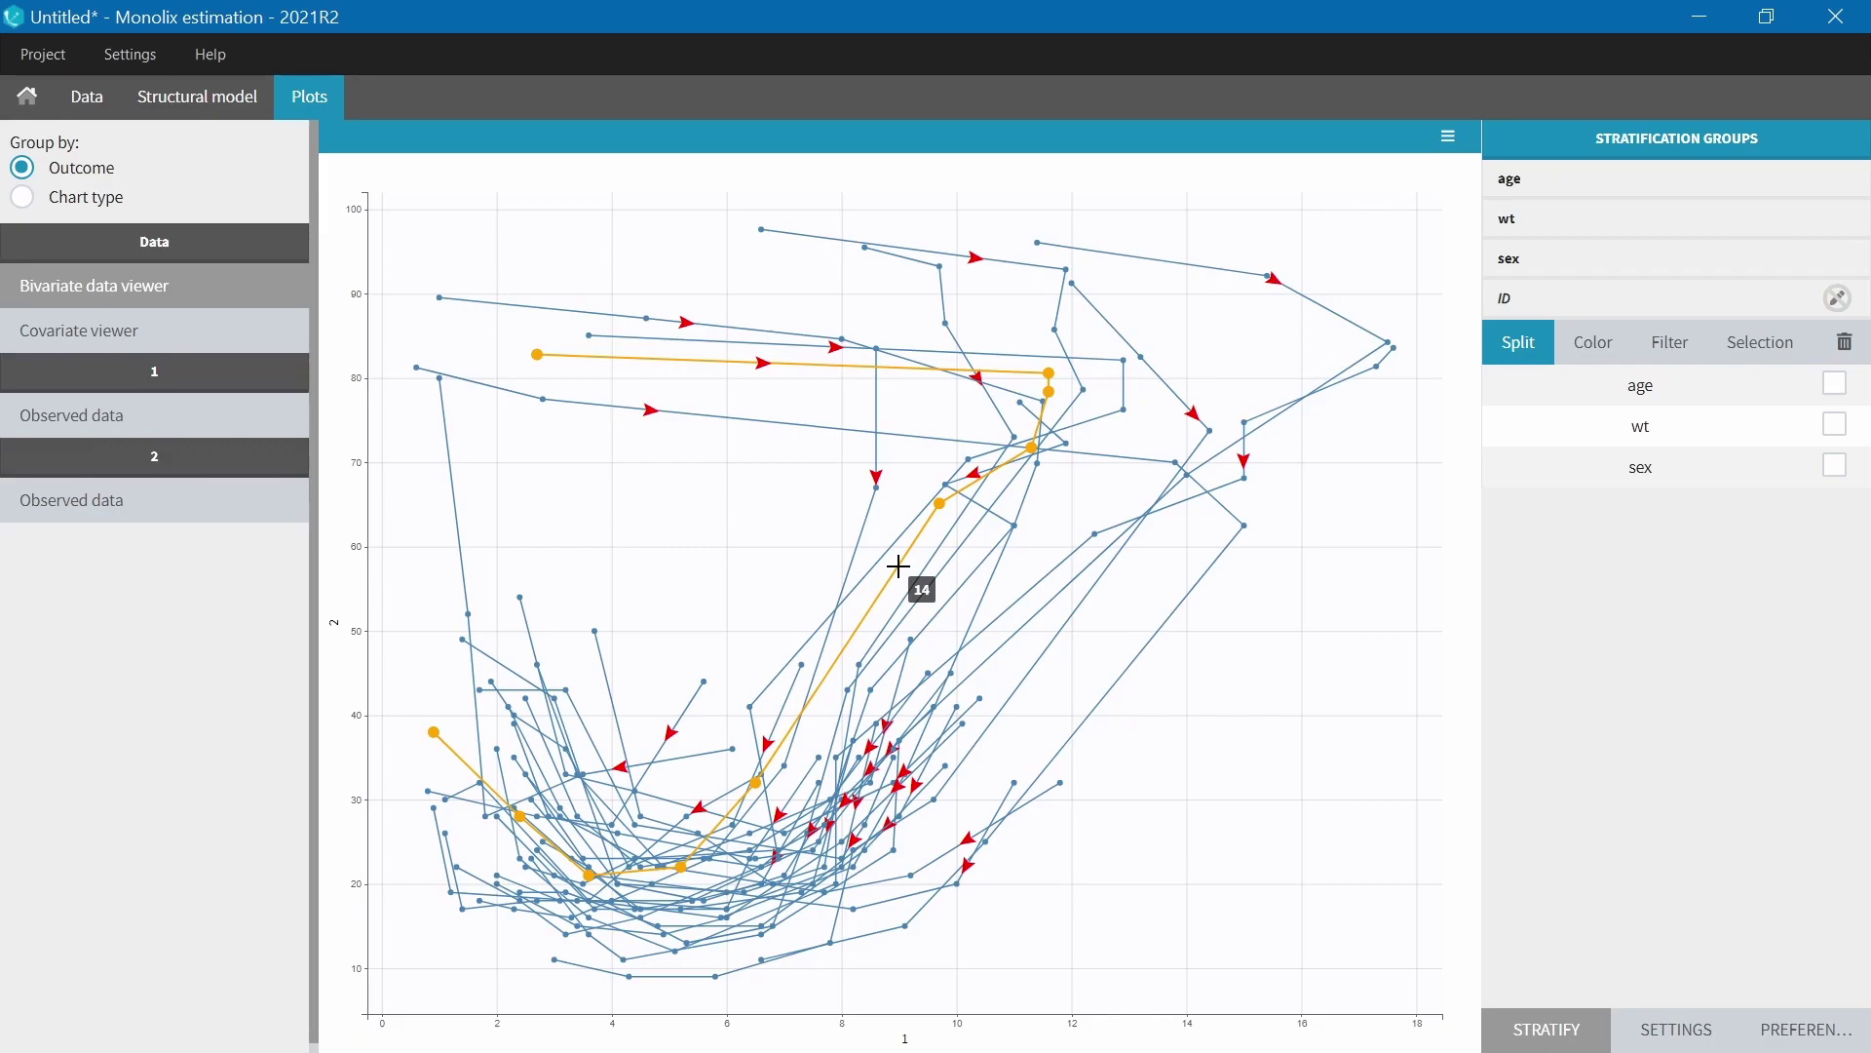
left_click(200, 333)
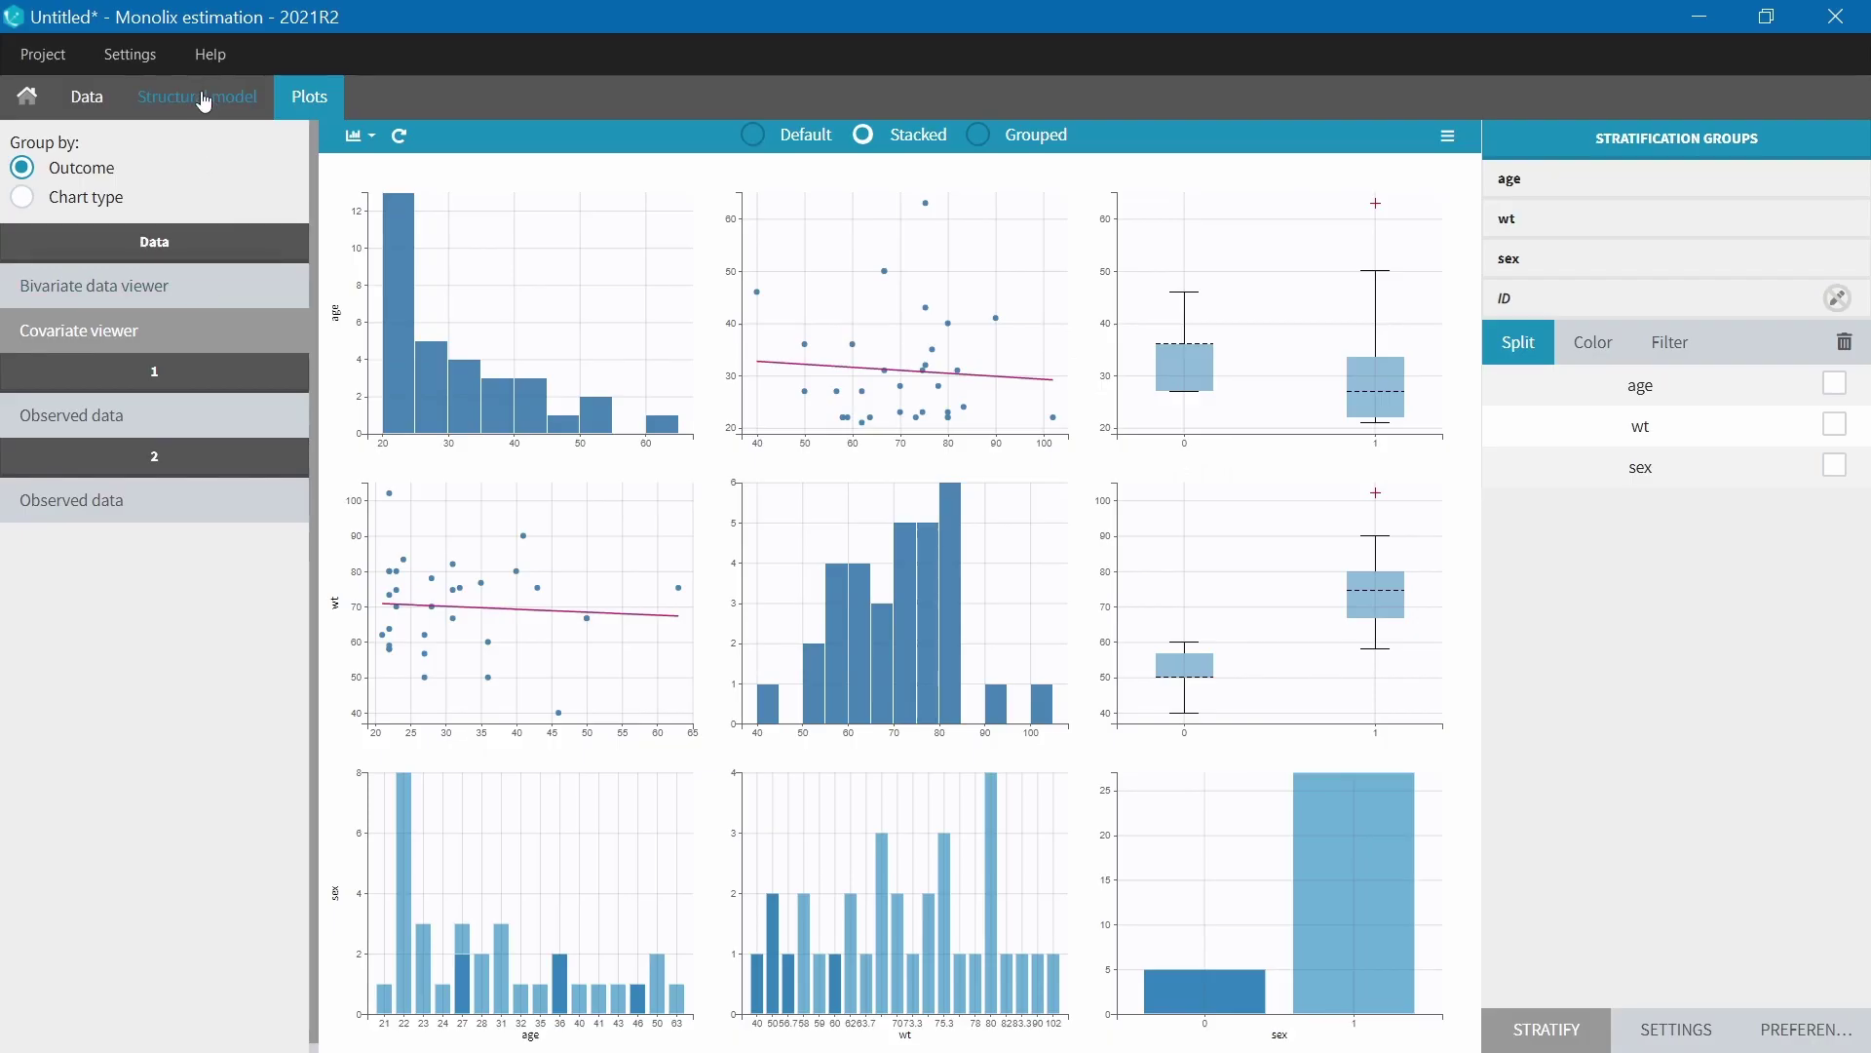
Load the library PK model oral1_1cpt_kaVCl, filtering by oral/extravascular administration, no delay, first order absorption, 1 compartment and linear elimination
left_click(205, 101)
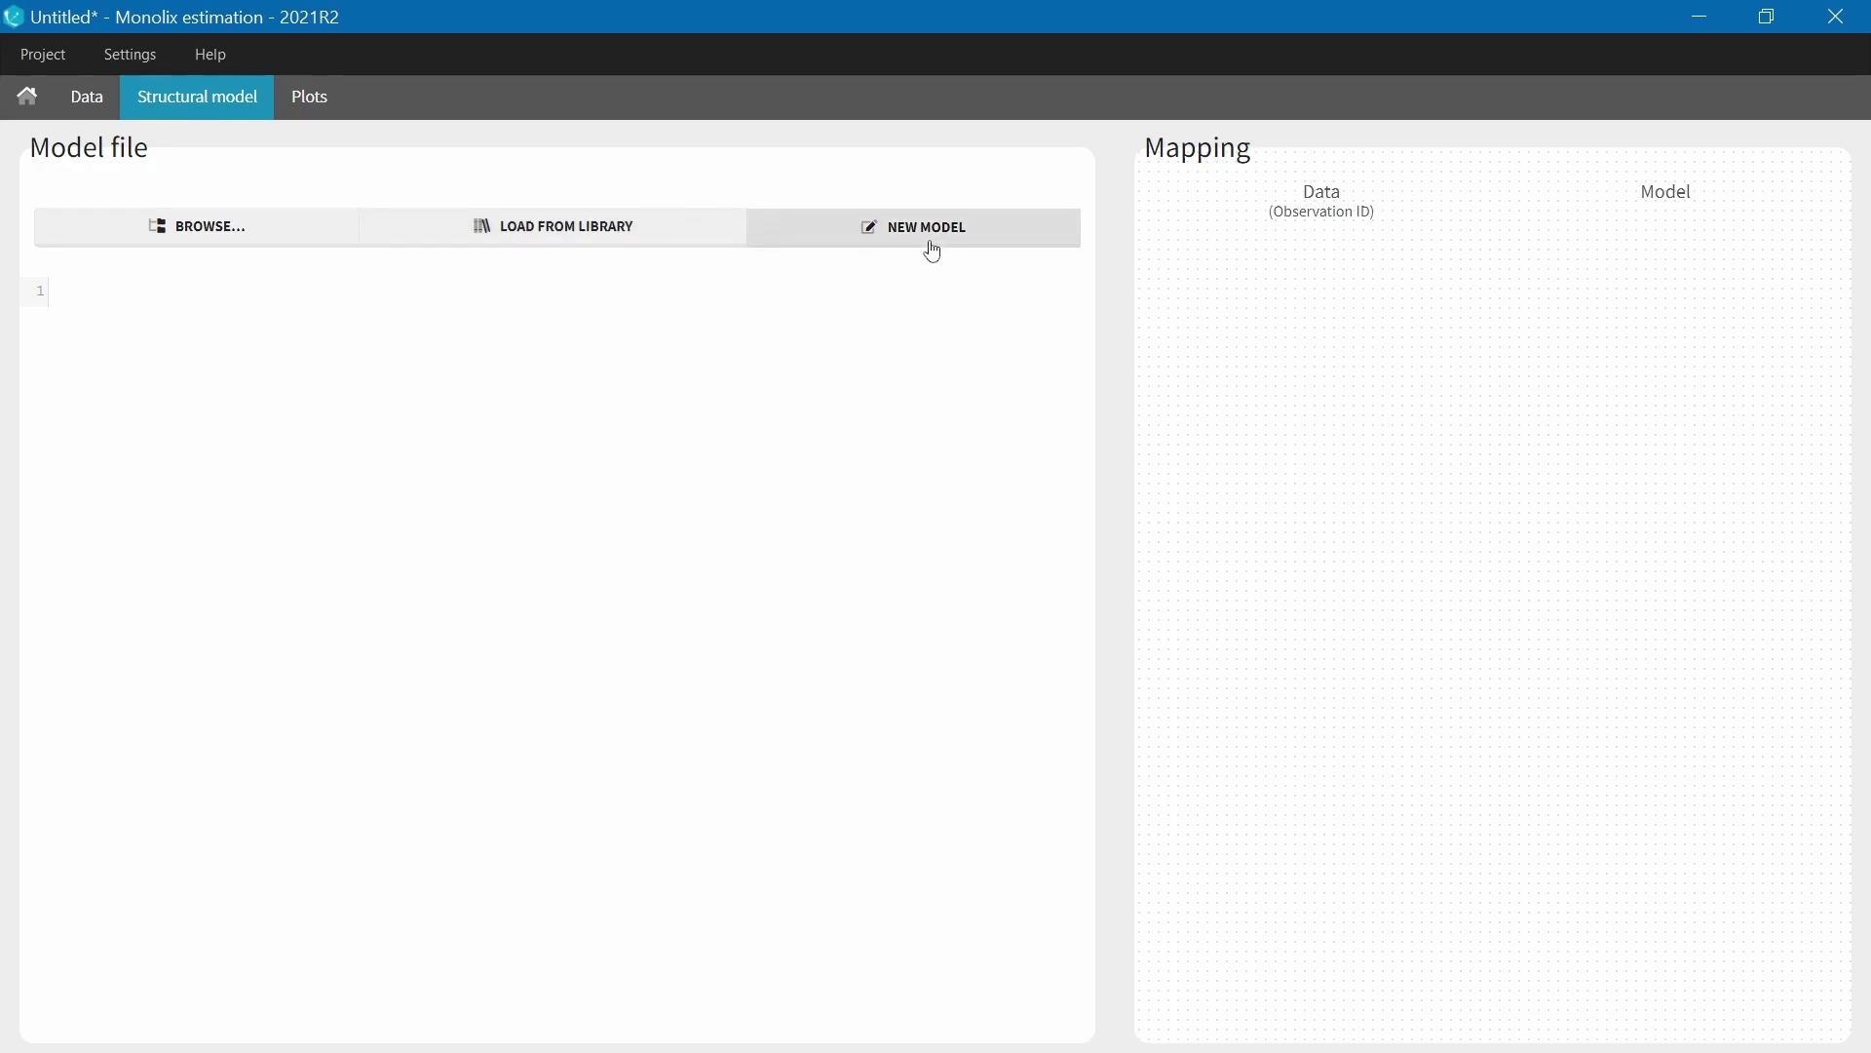
left_click(564, 247)
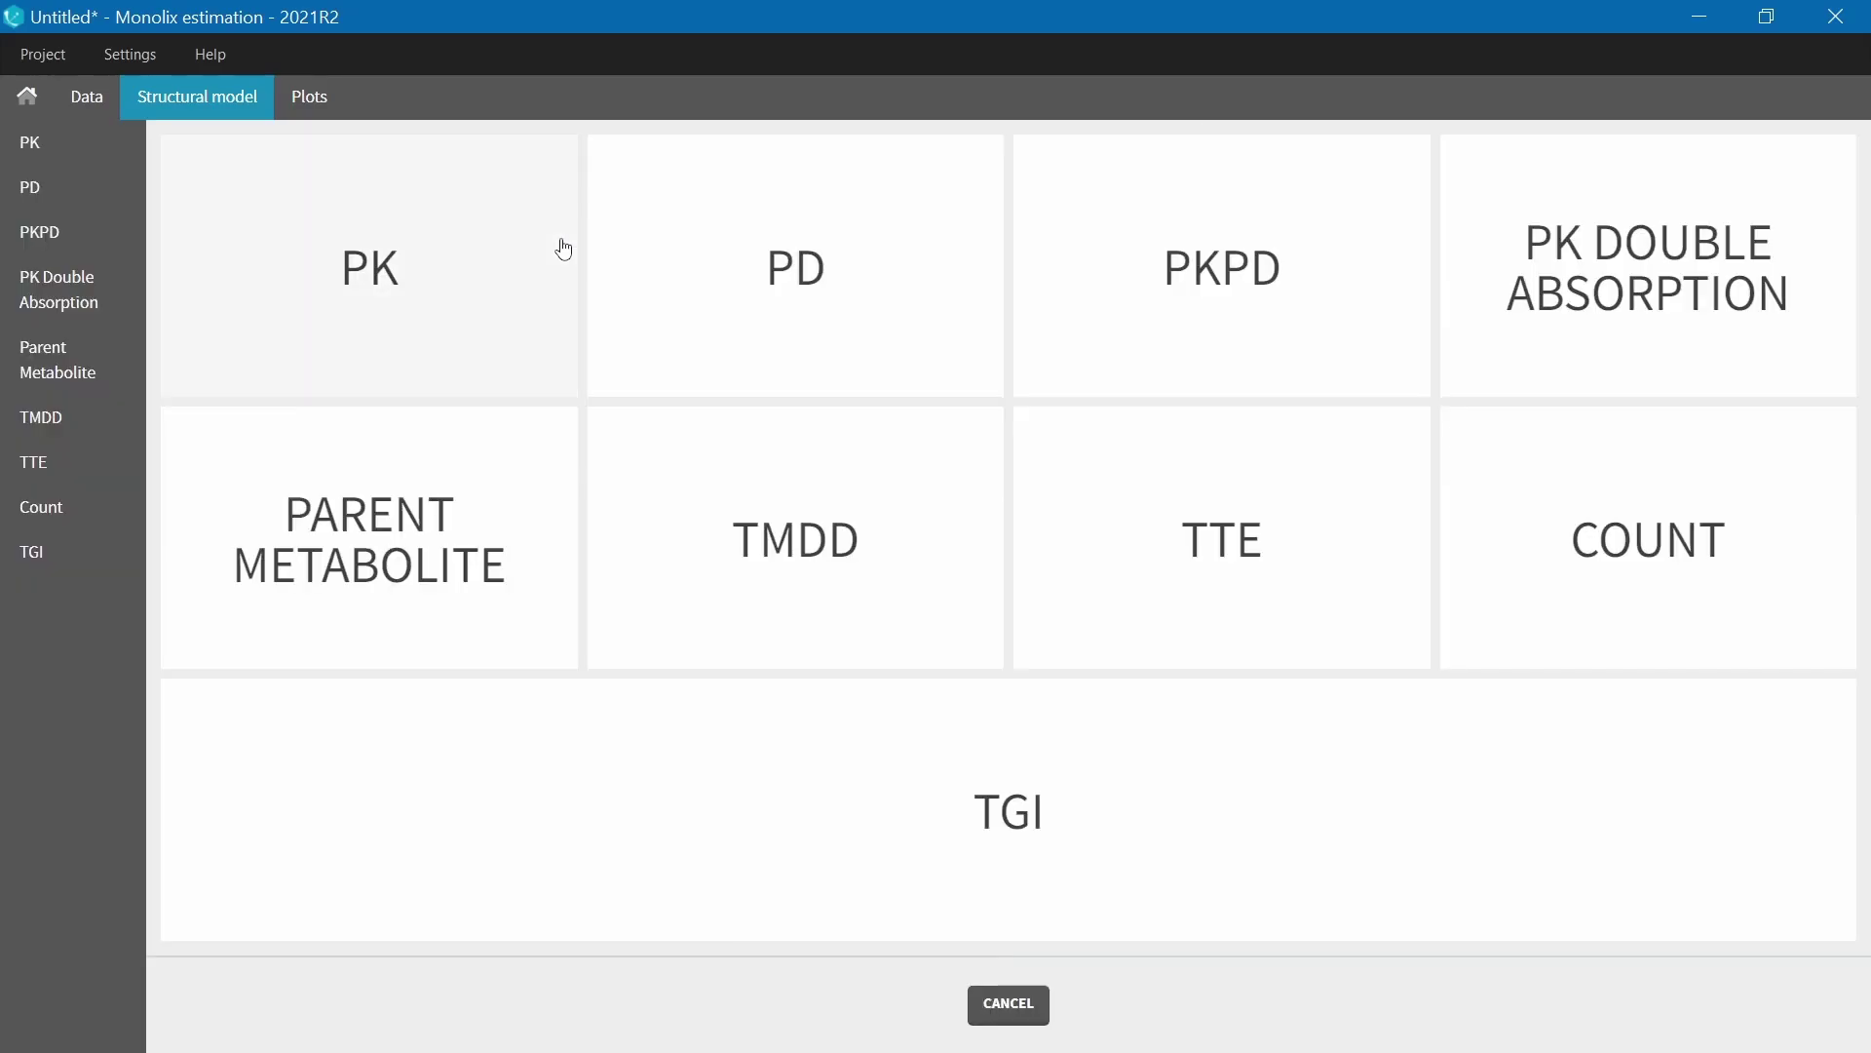
left_click(362, 283)
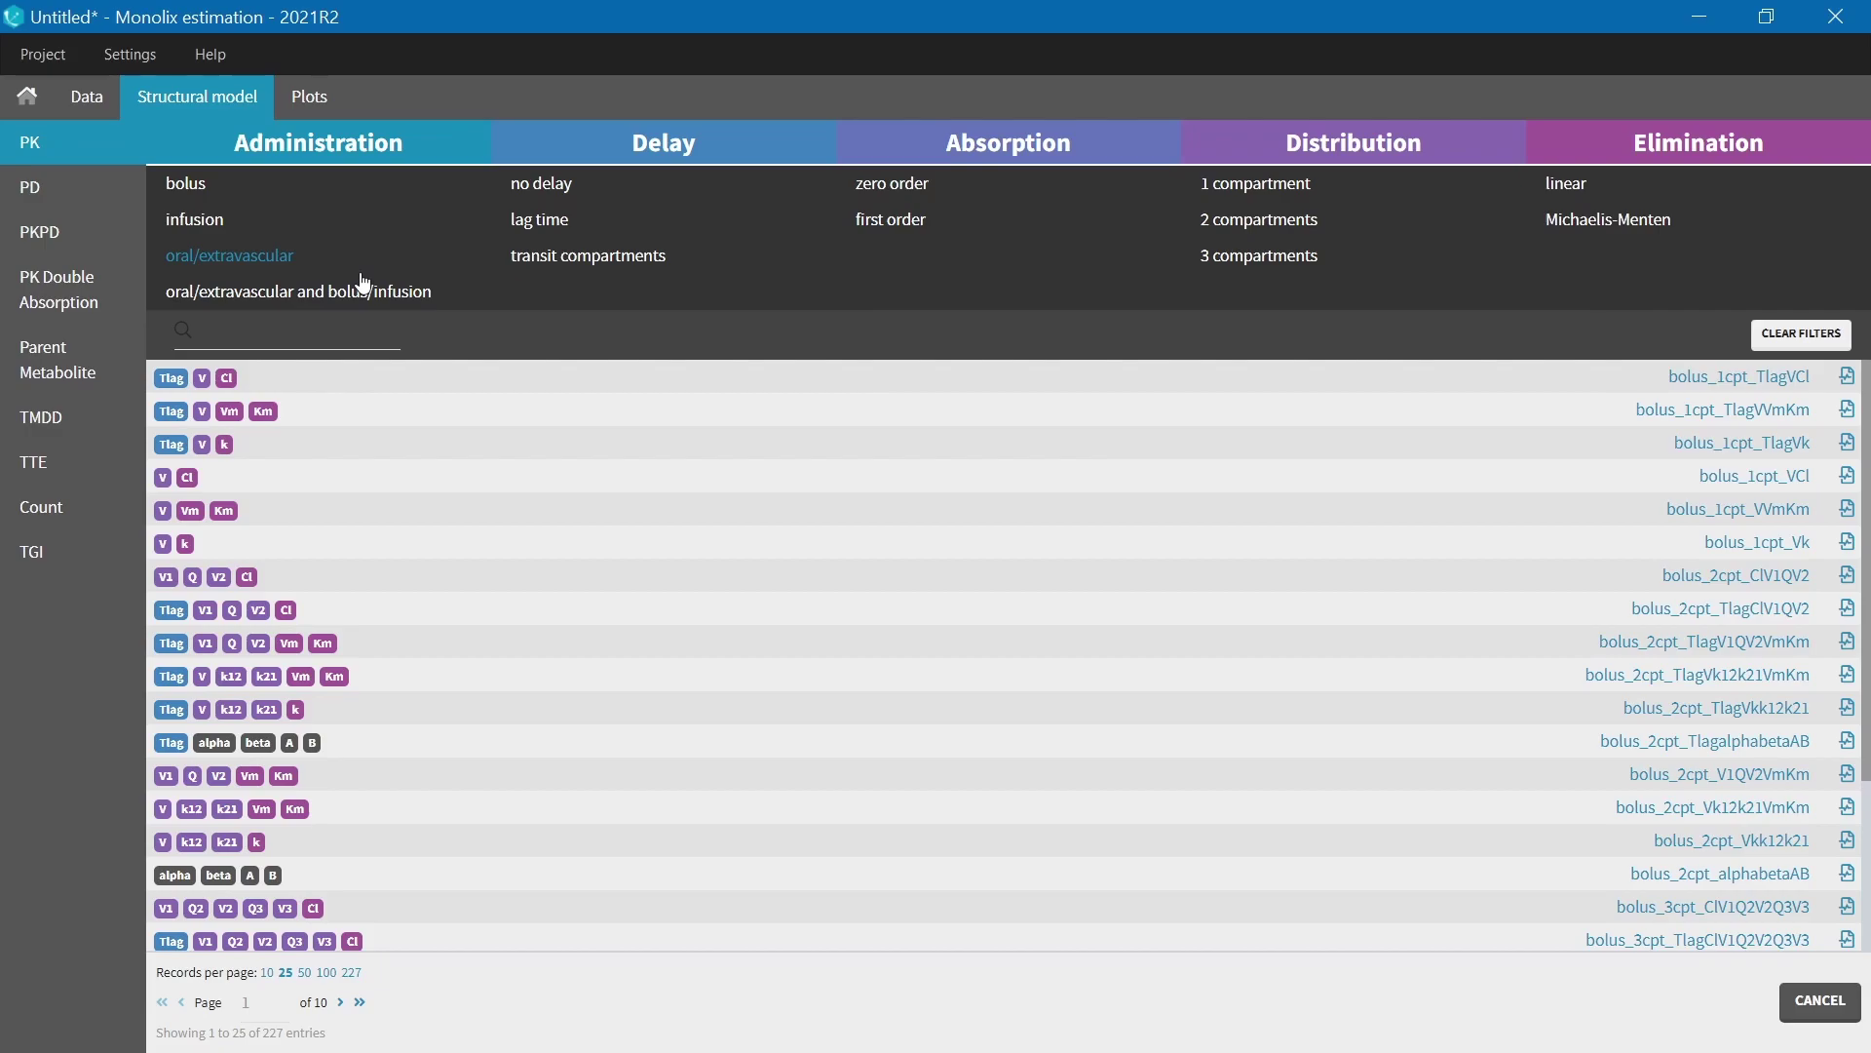
left_click(361, 273)
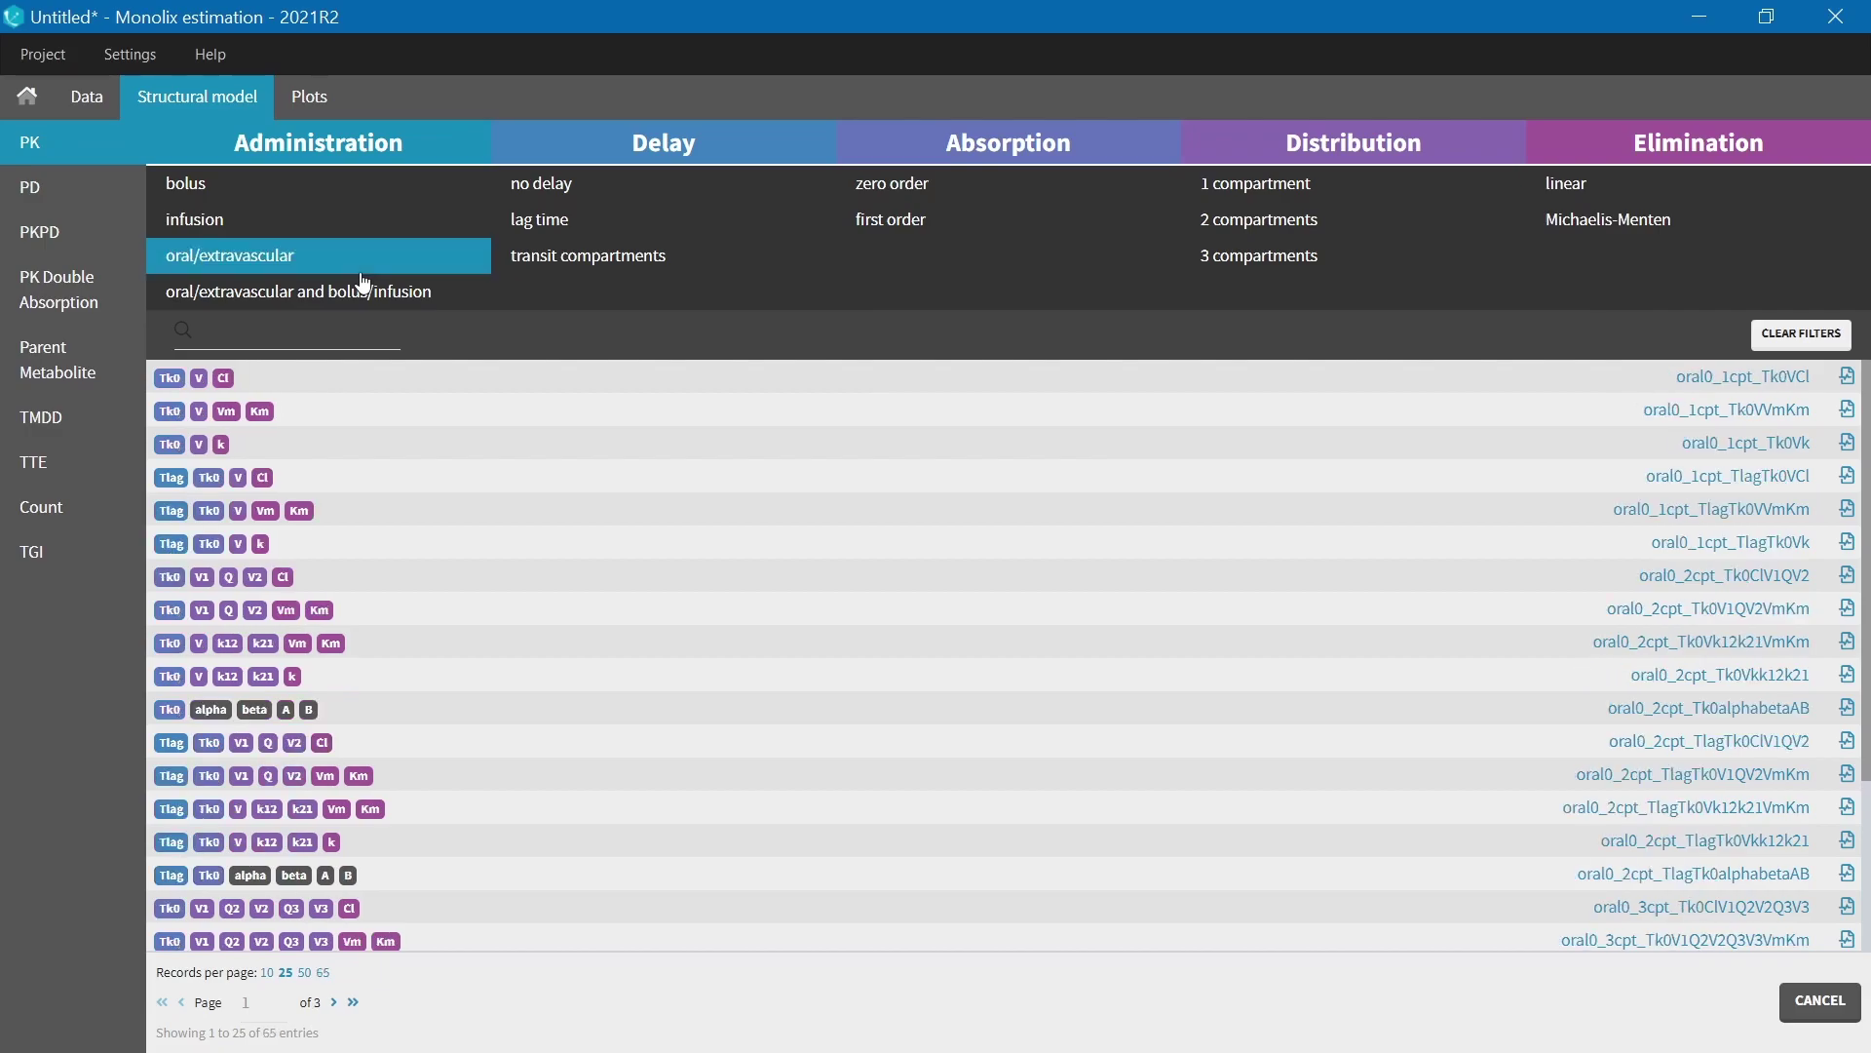
left_click(545, 189)
left_click(892, 222)
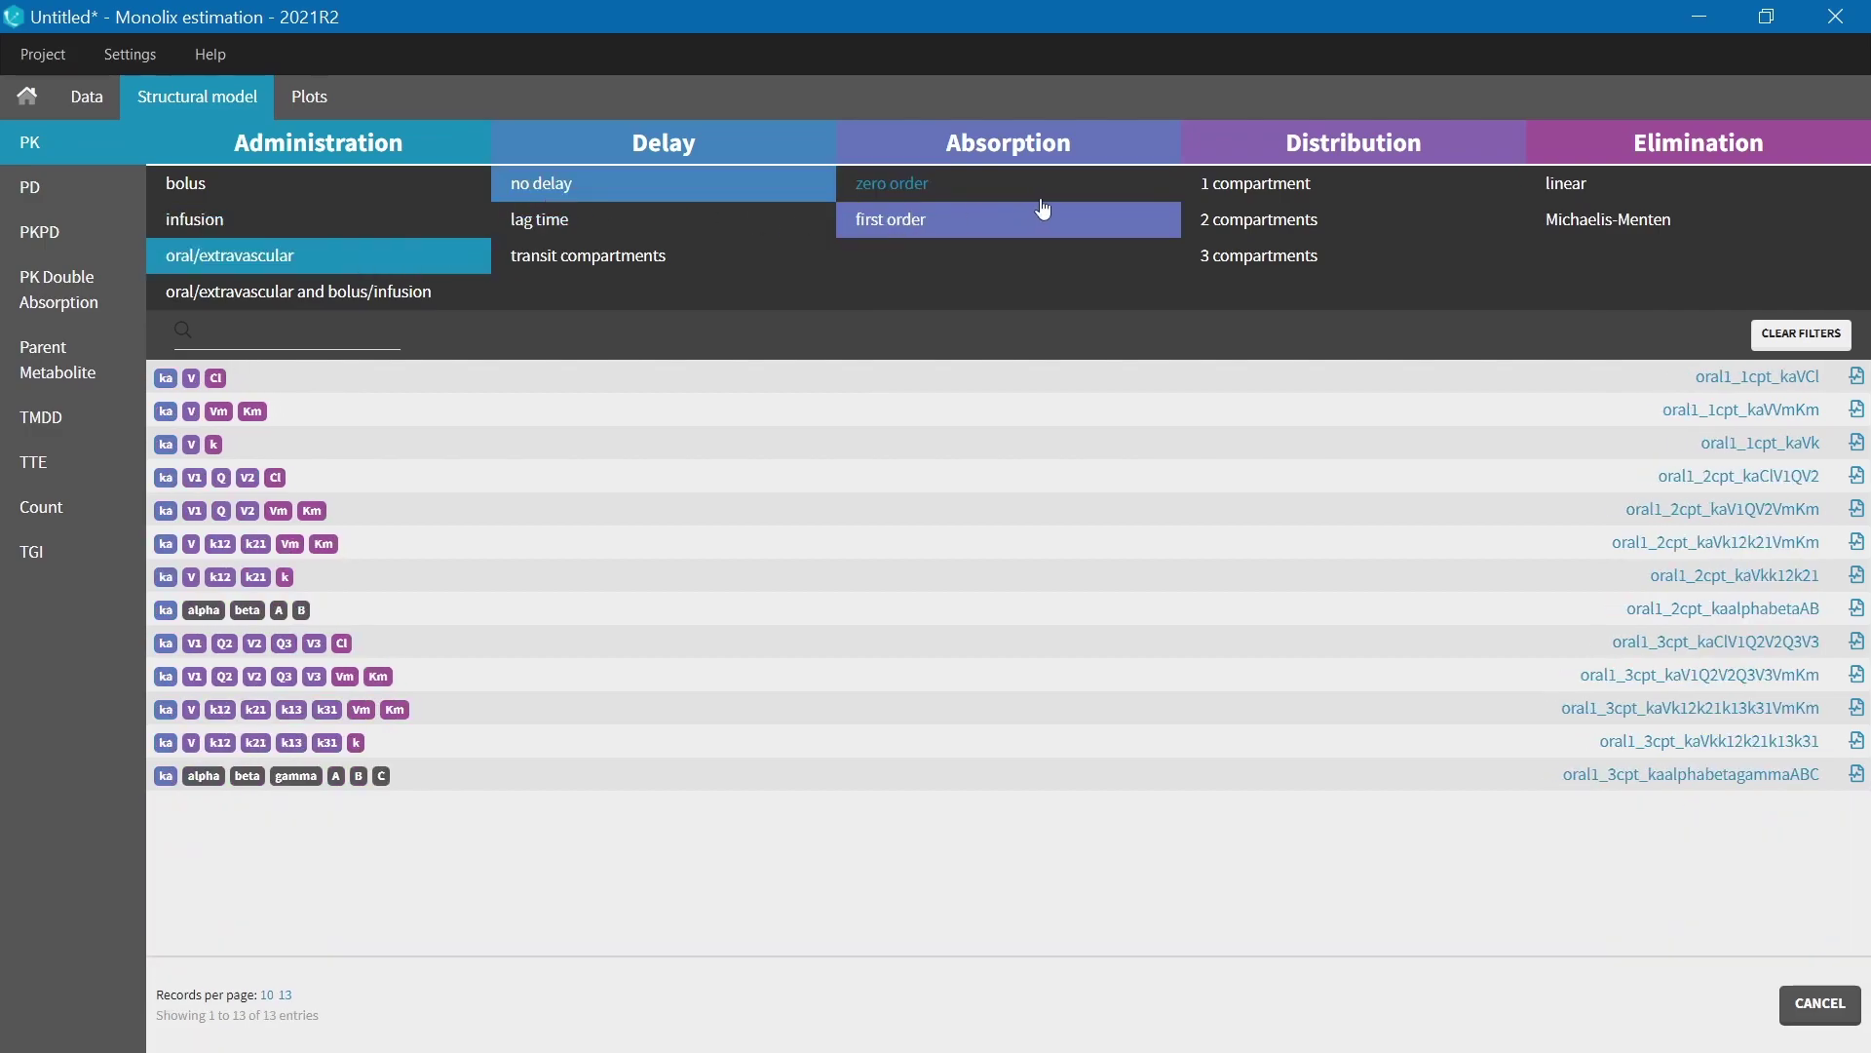
left_click(1255, 190)
left_click(1638, 192)
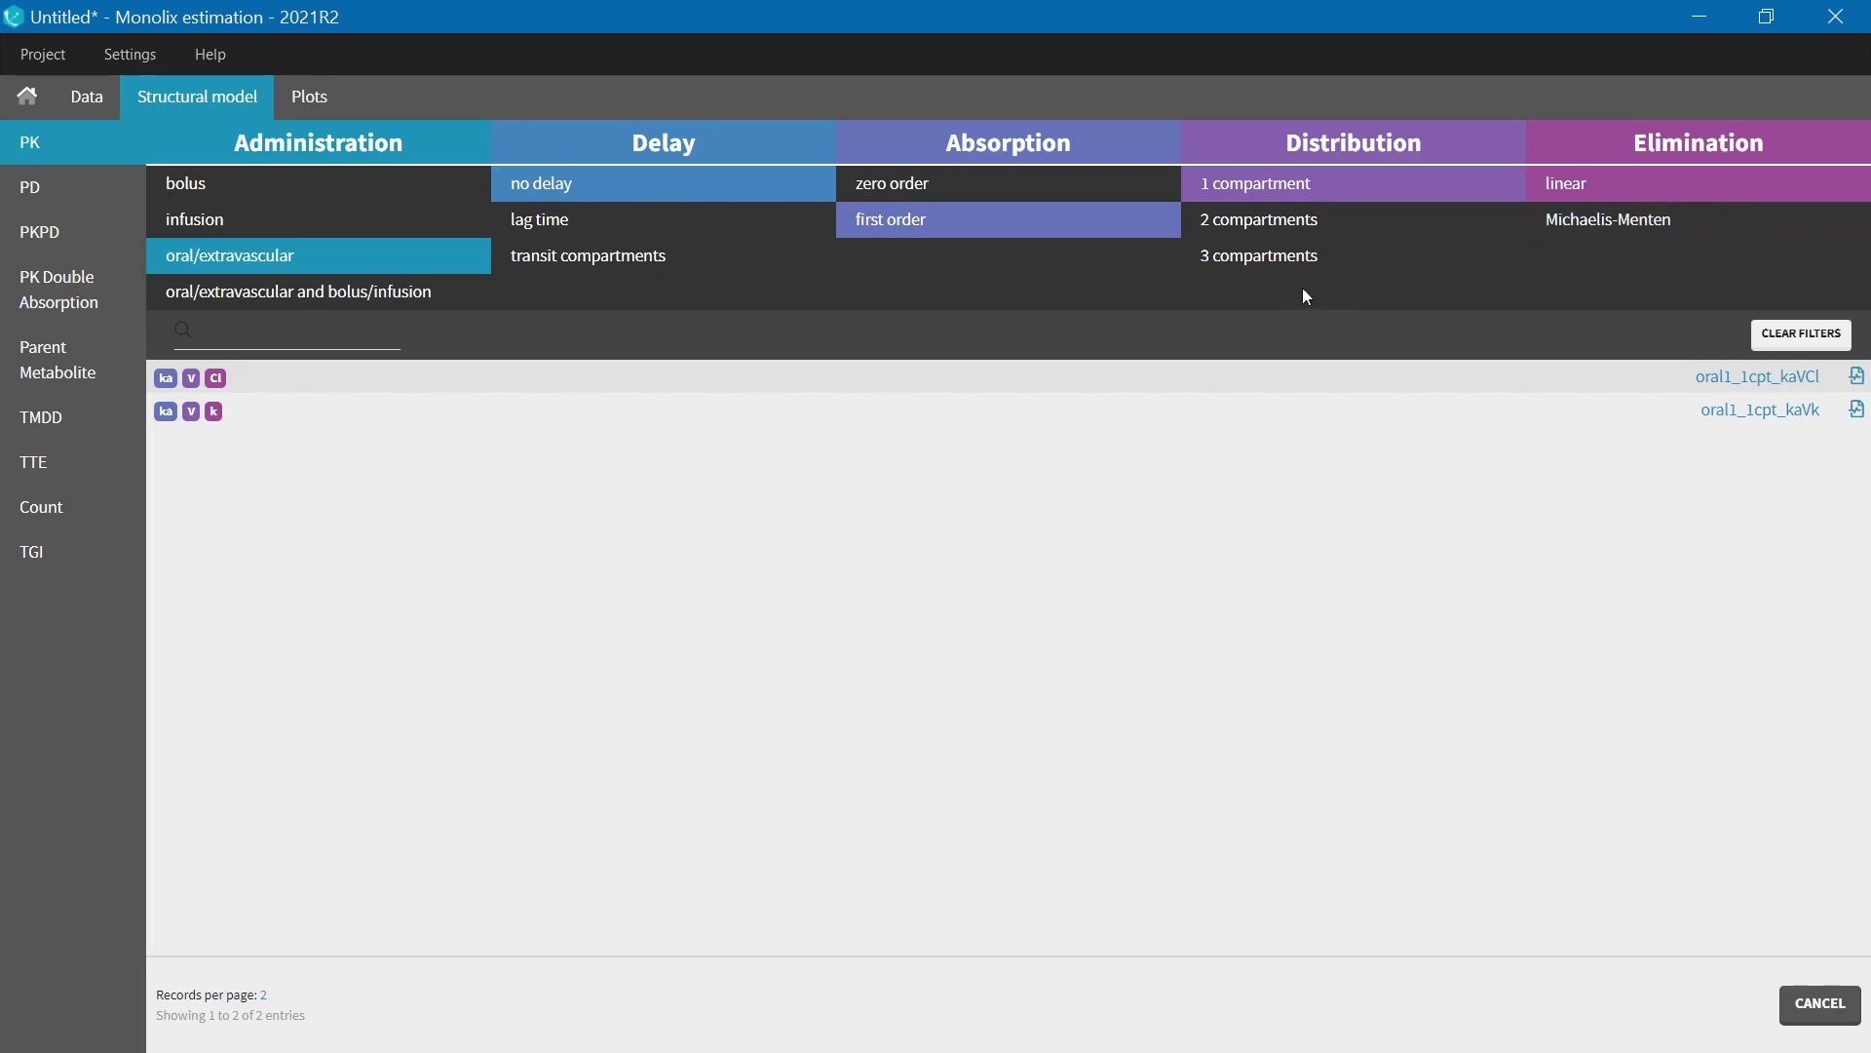
left_click(911, 387)
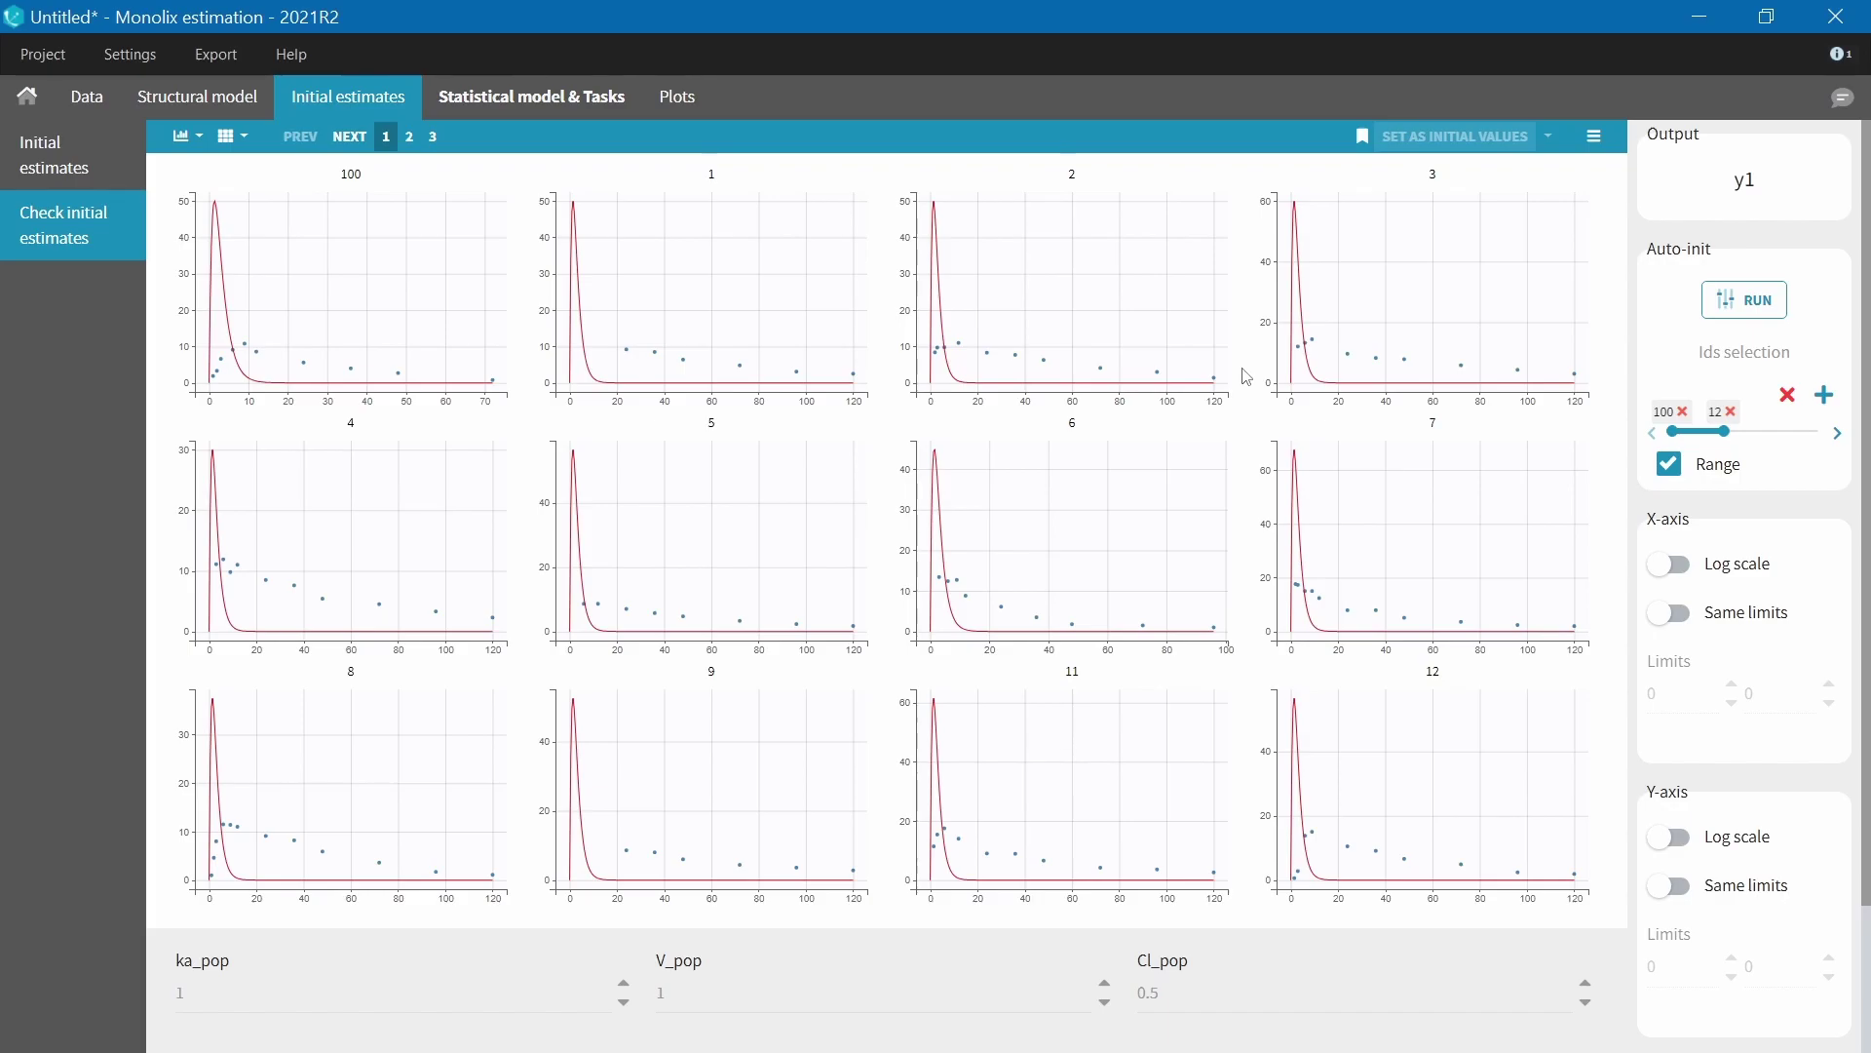
Run auto-init for the population parameters, remove the initial reference curve and set the computed estimates as initial values
left_click(1751, 307)
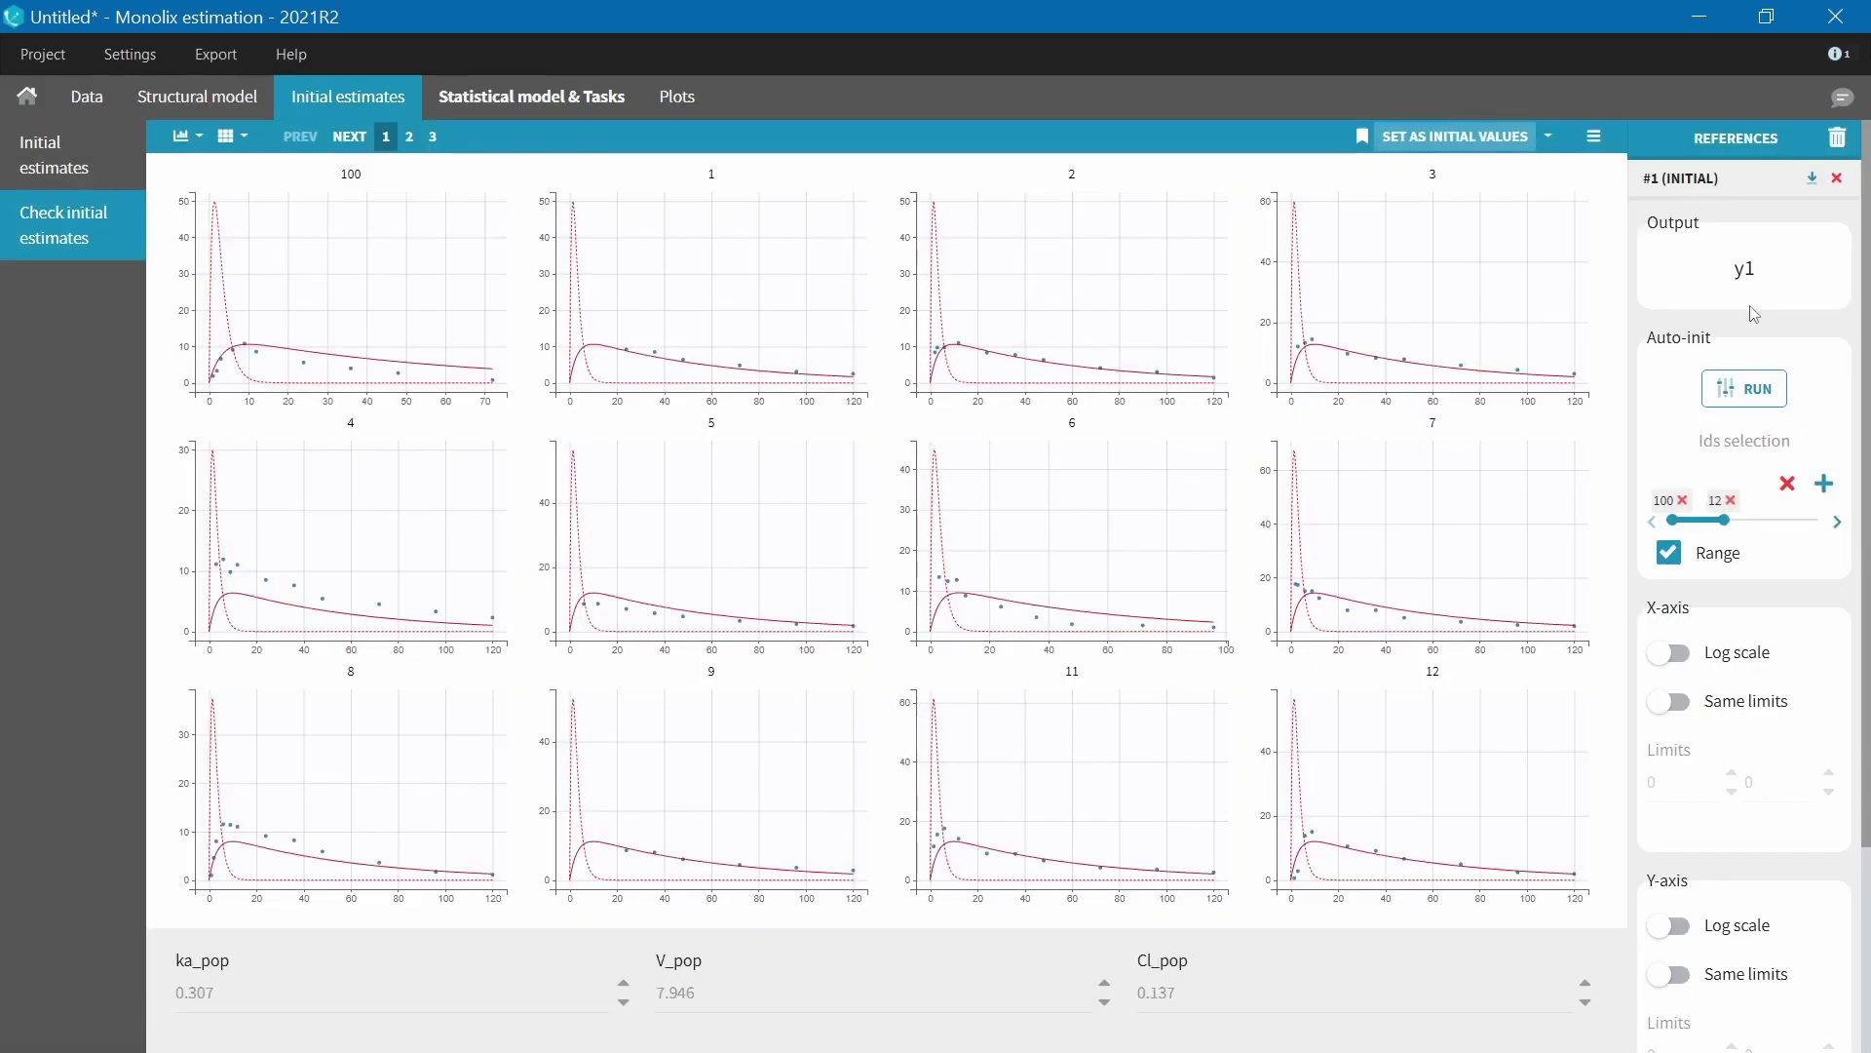
left_click(1837, 177)
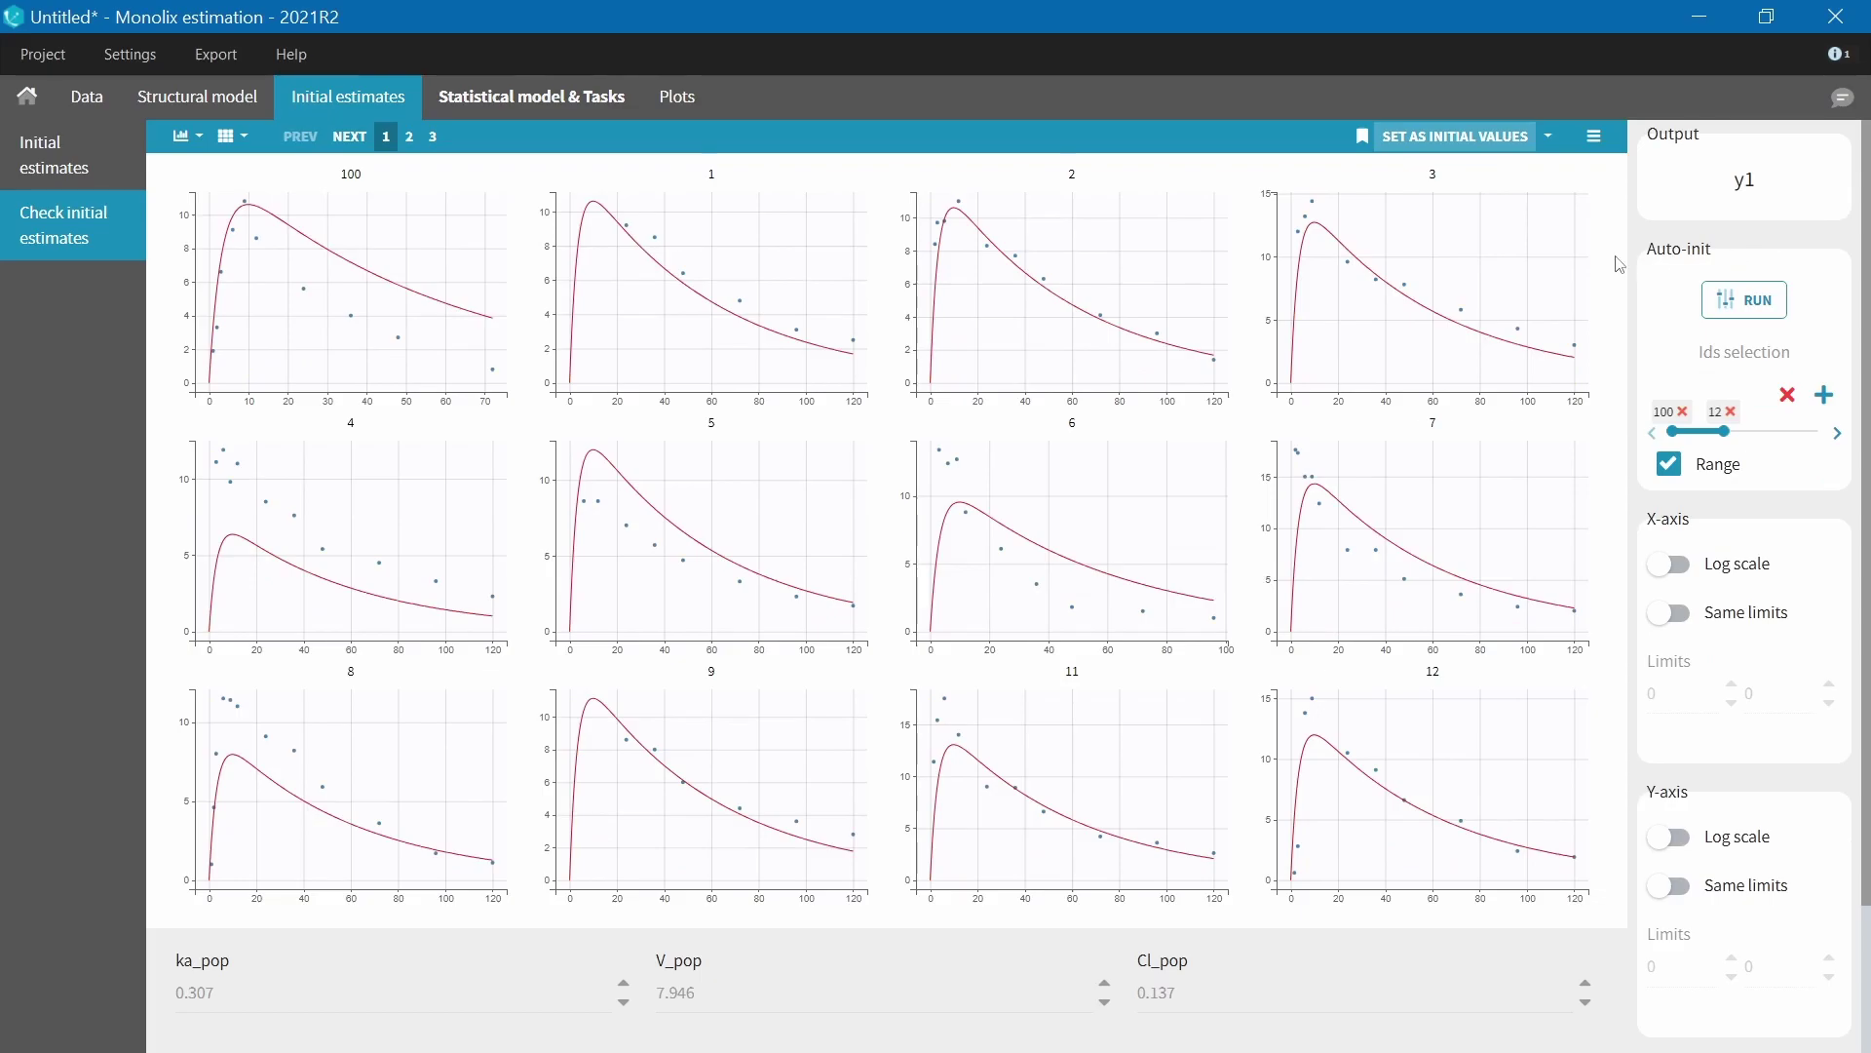
left_click(1475, 145)
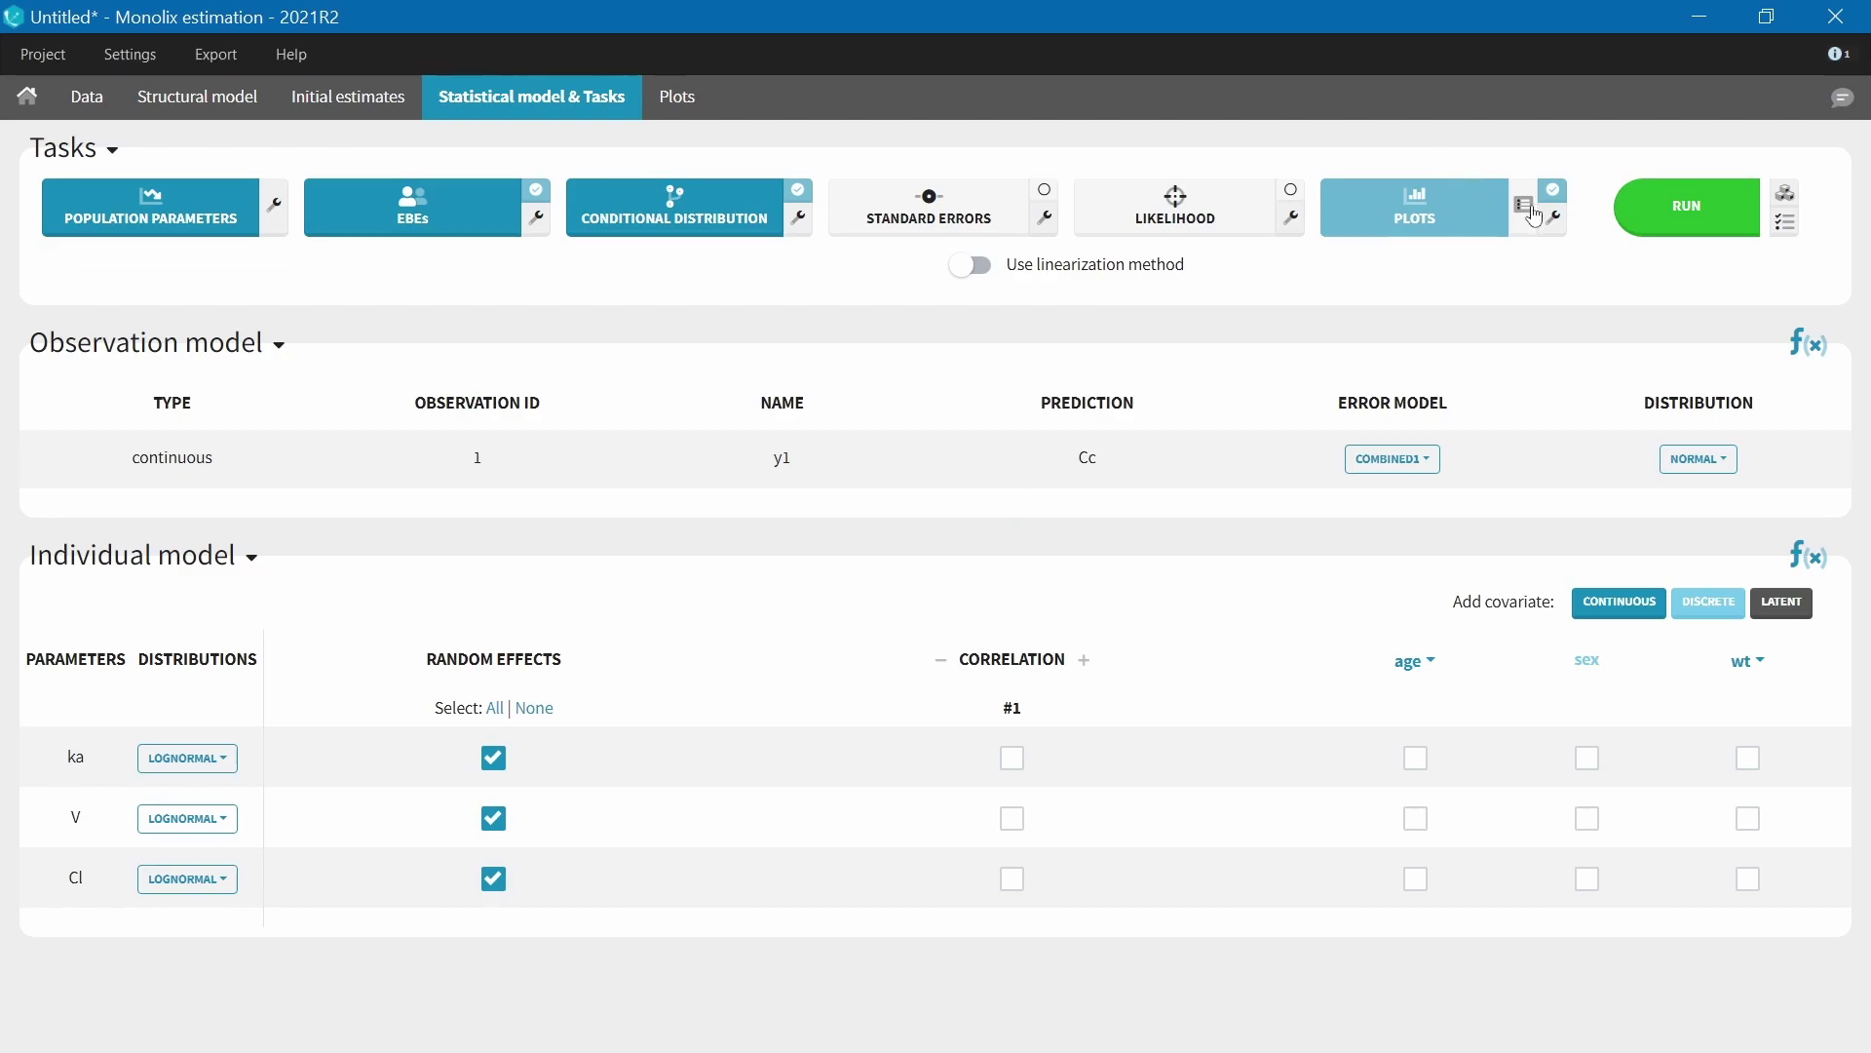
Inspect the observation model formula with its error parameters a and b, and close it
left_click(1815, 355)
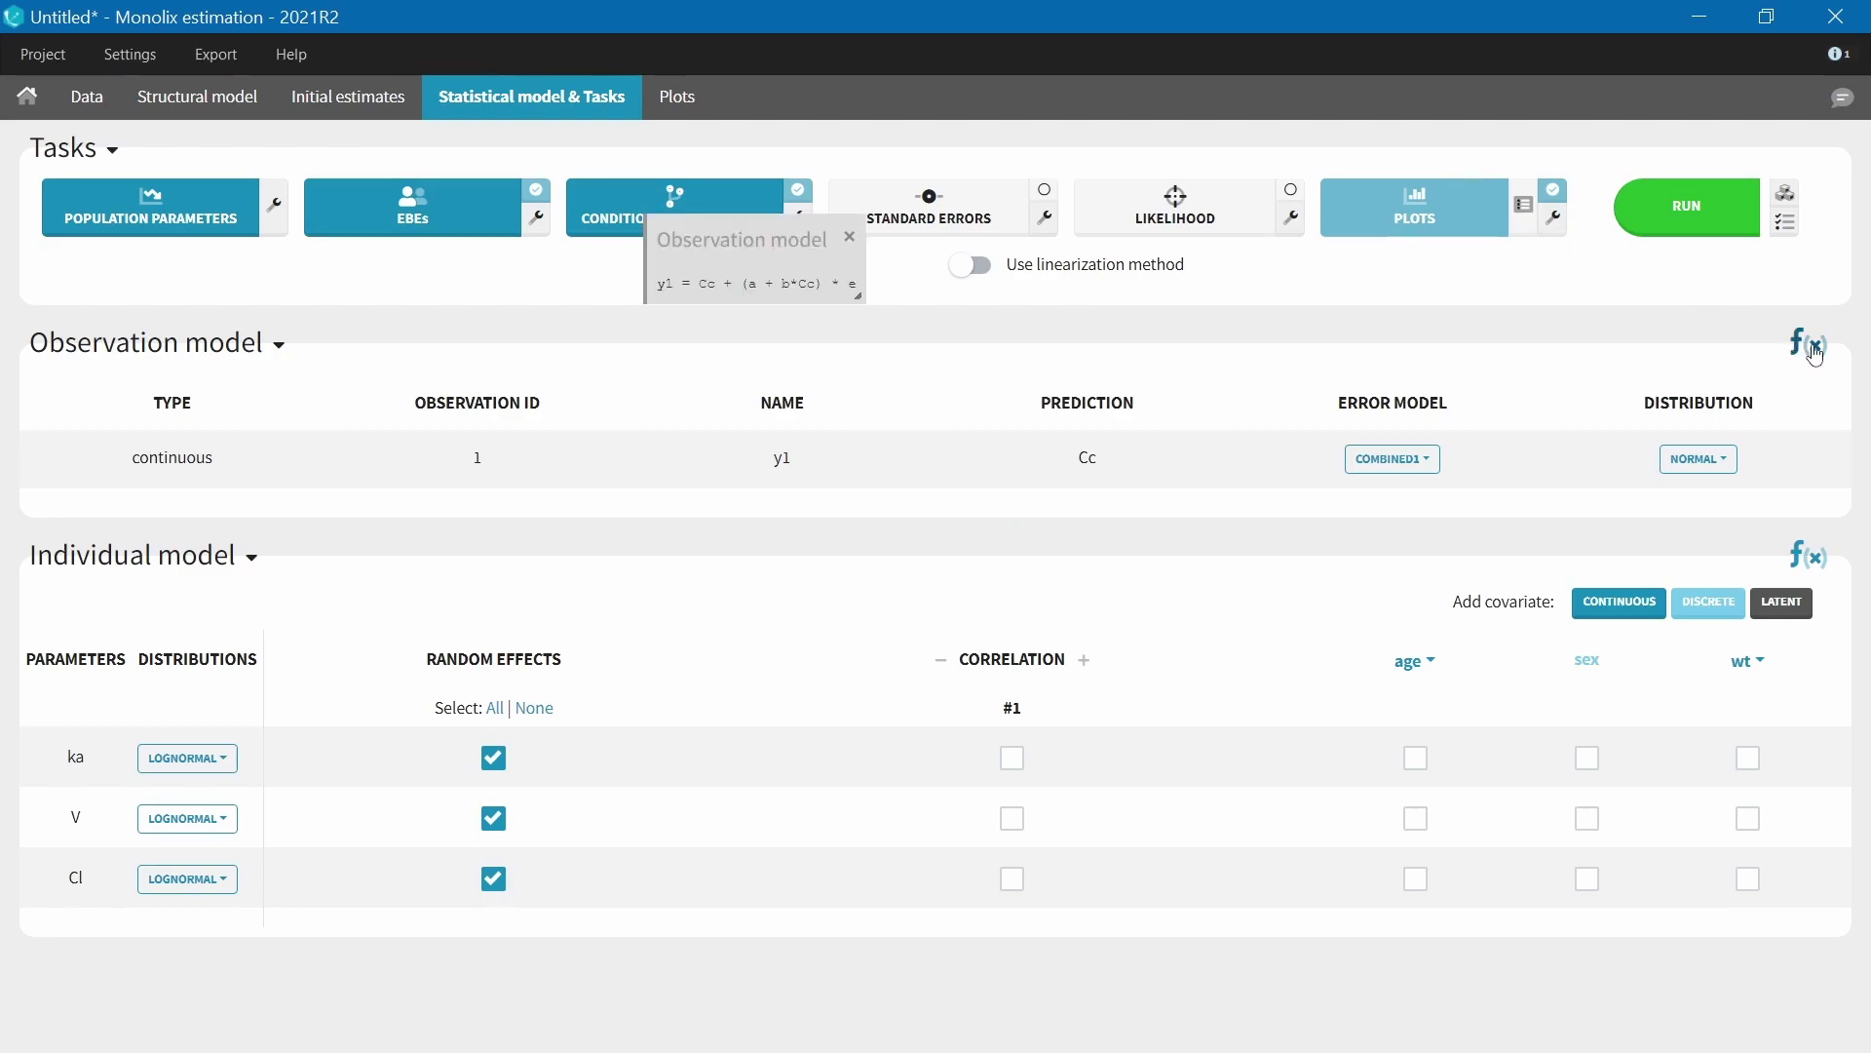
left_click_drag(771, 239, 912, 434)
double_click(896, 479)
double_click(929, 479)
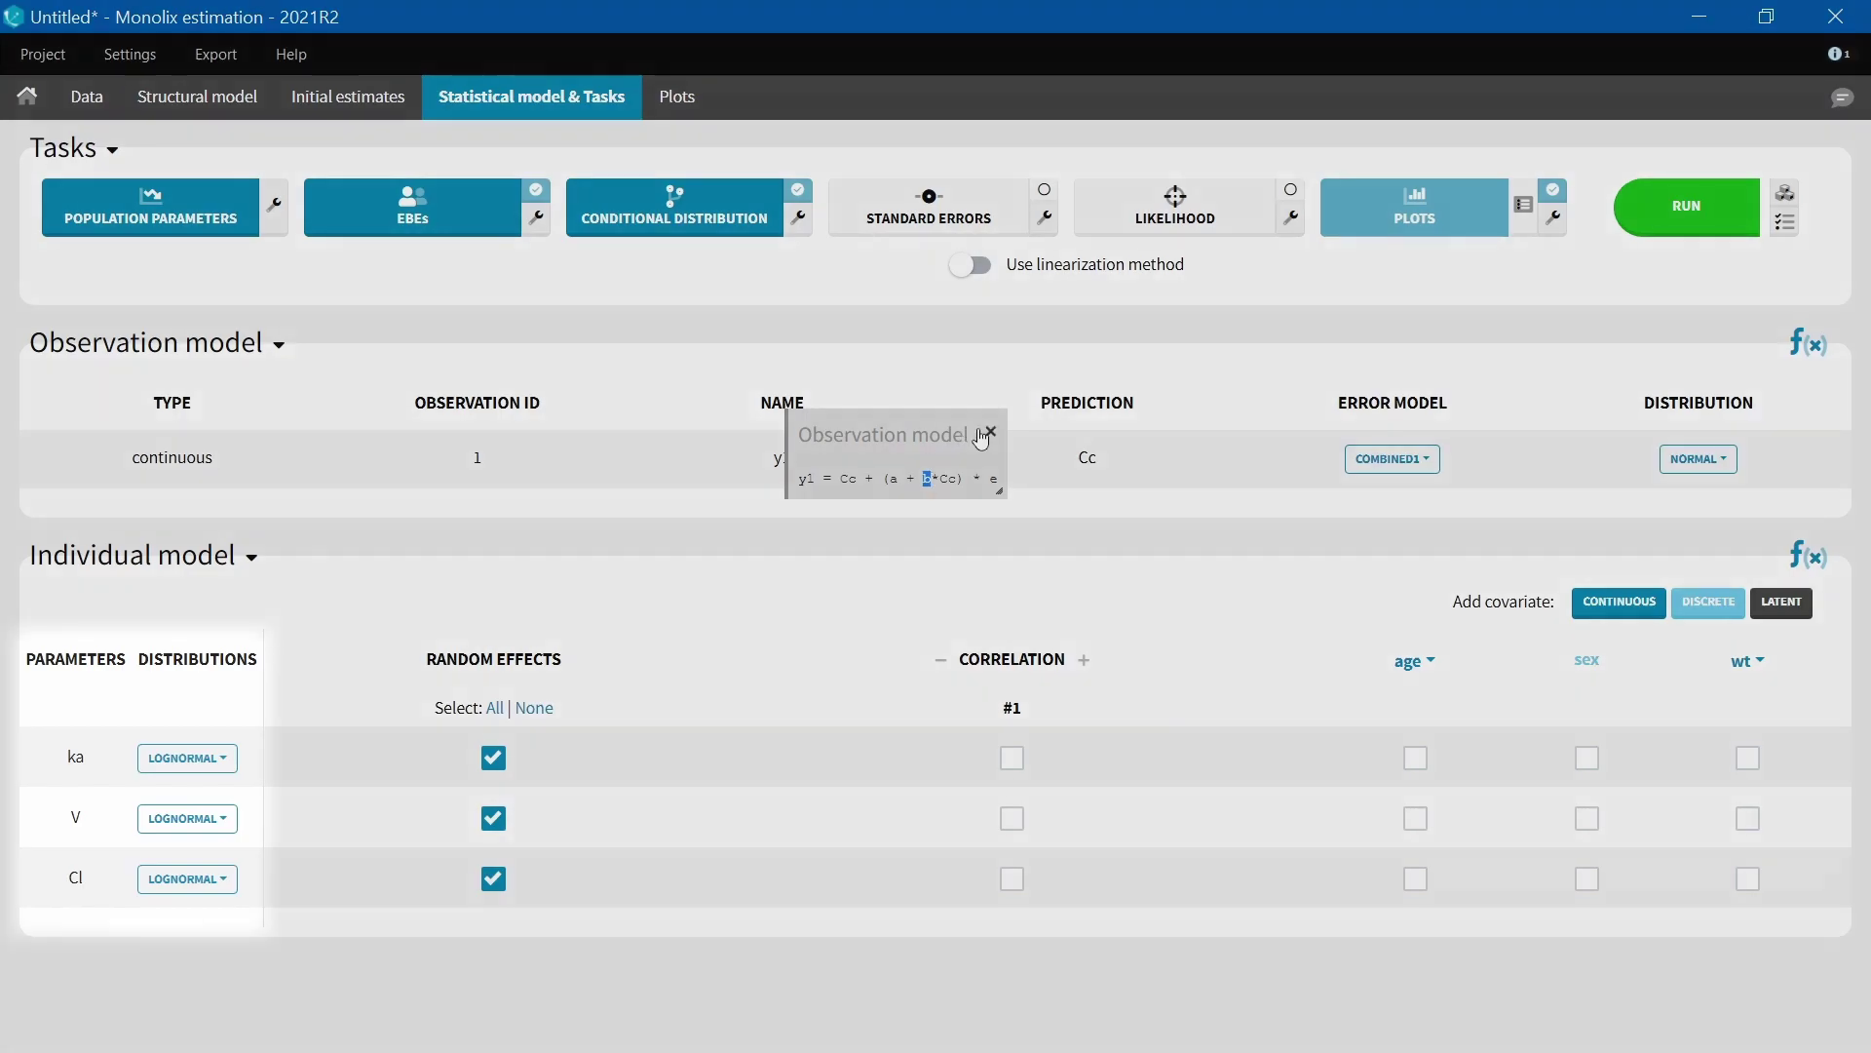
left_click(991, 432)
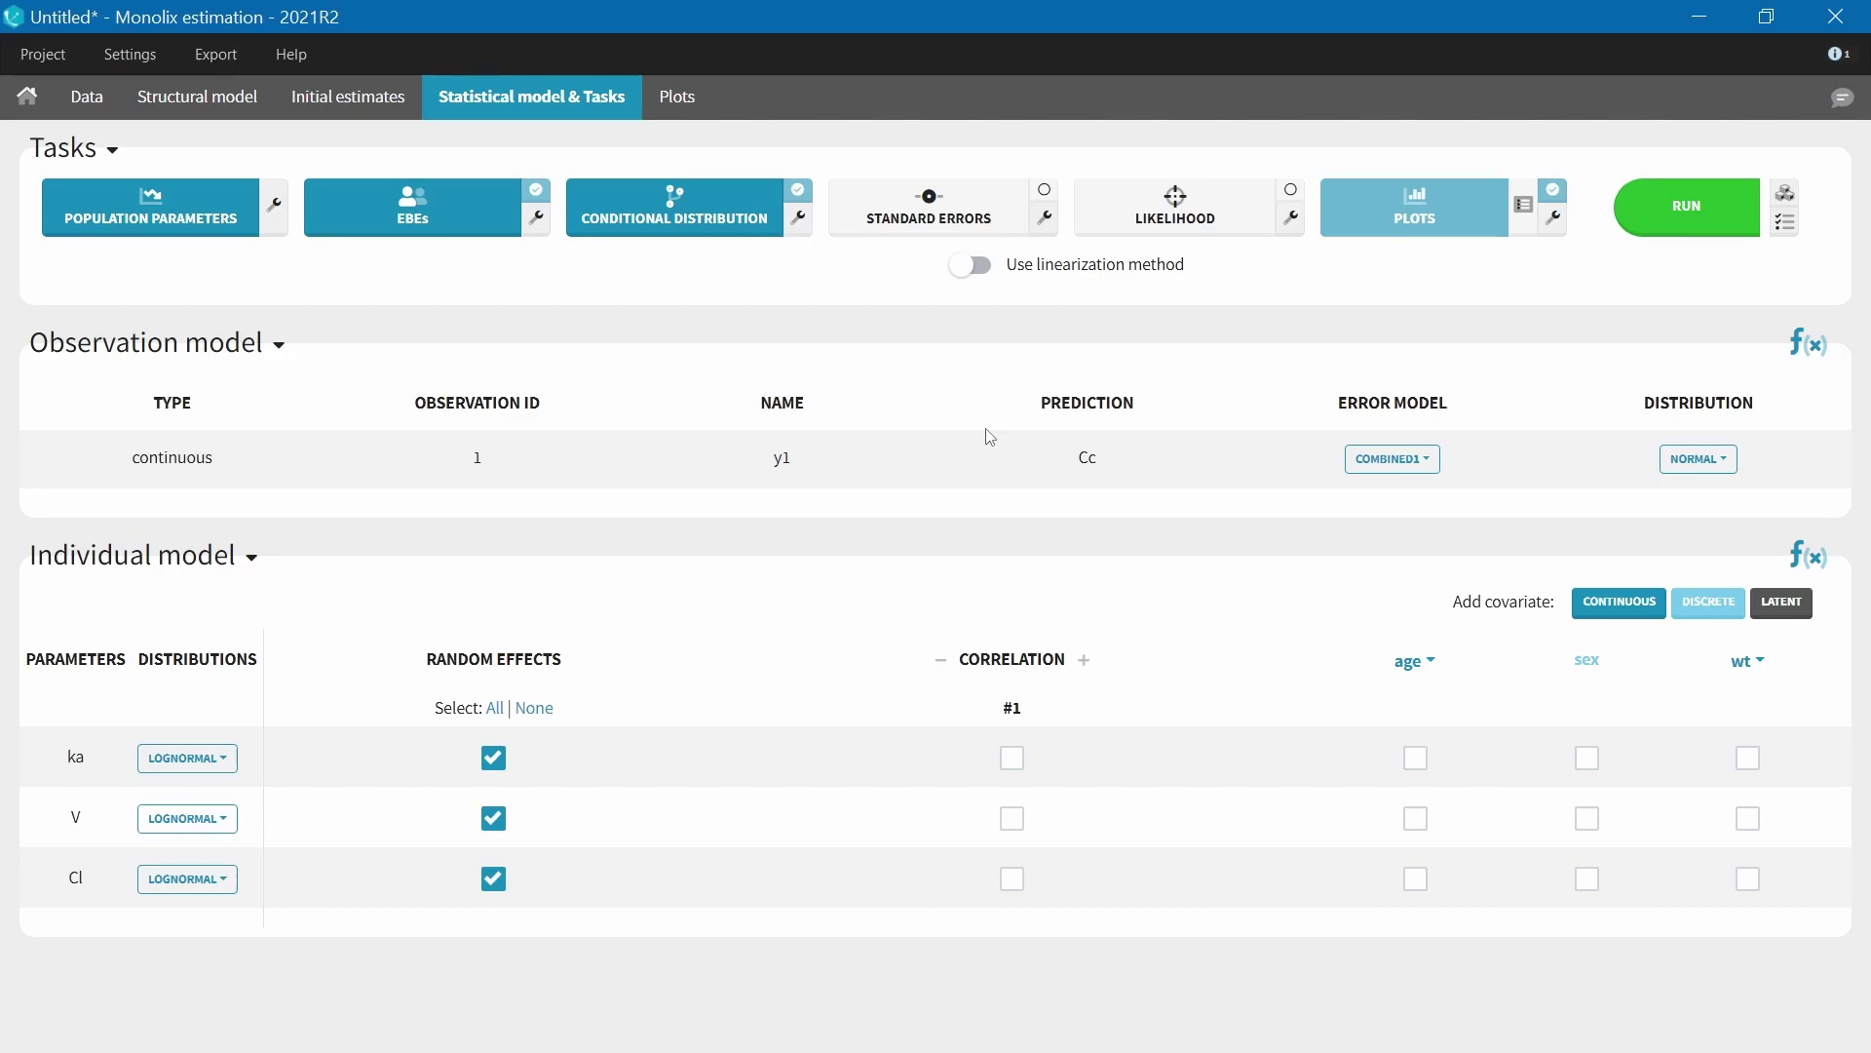
Save the project as r01 in the Warfarin Monolix 2021R2 Video folder
left_click(43, 54)
left_click(97, 234)
type("r01")
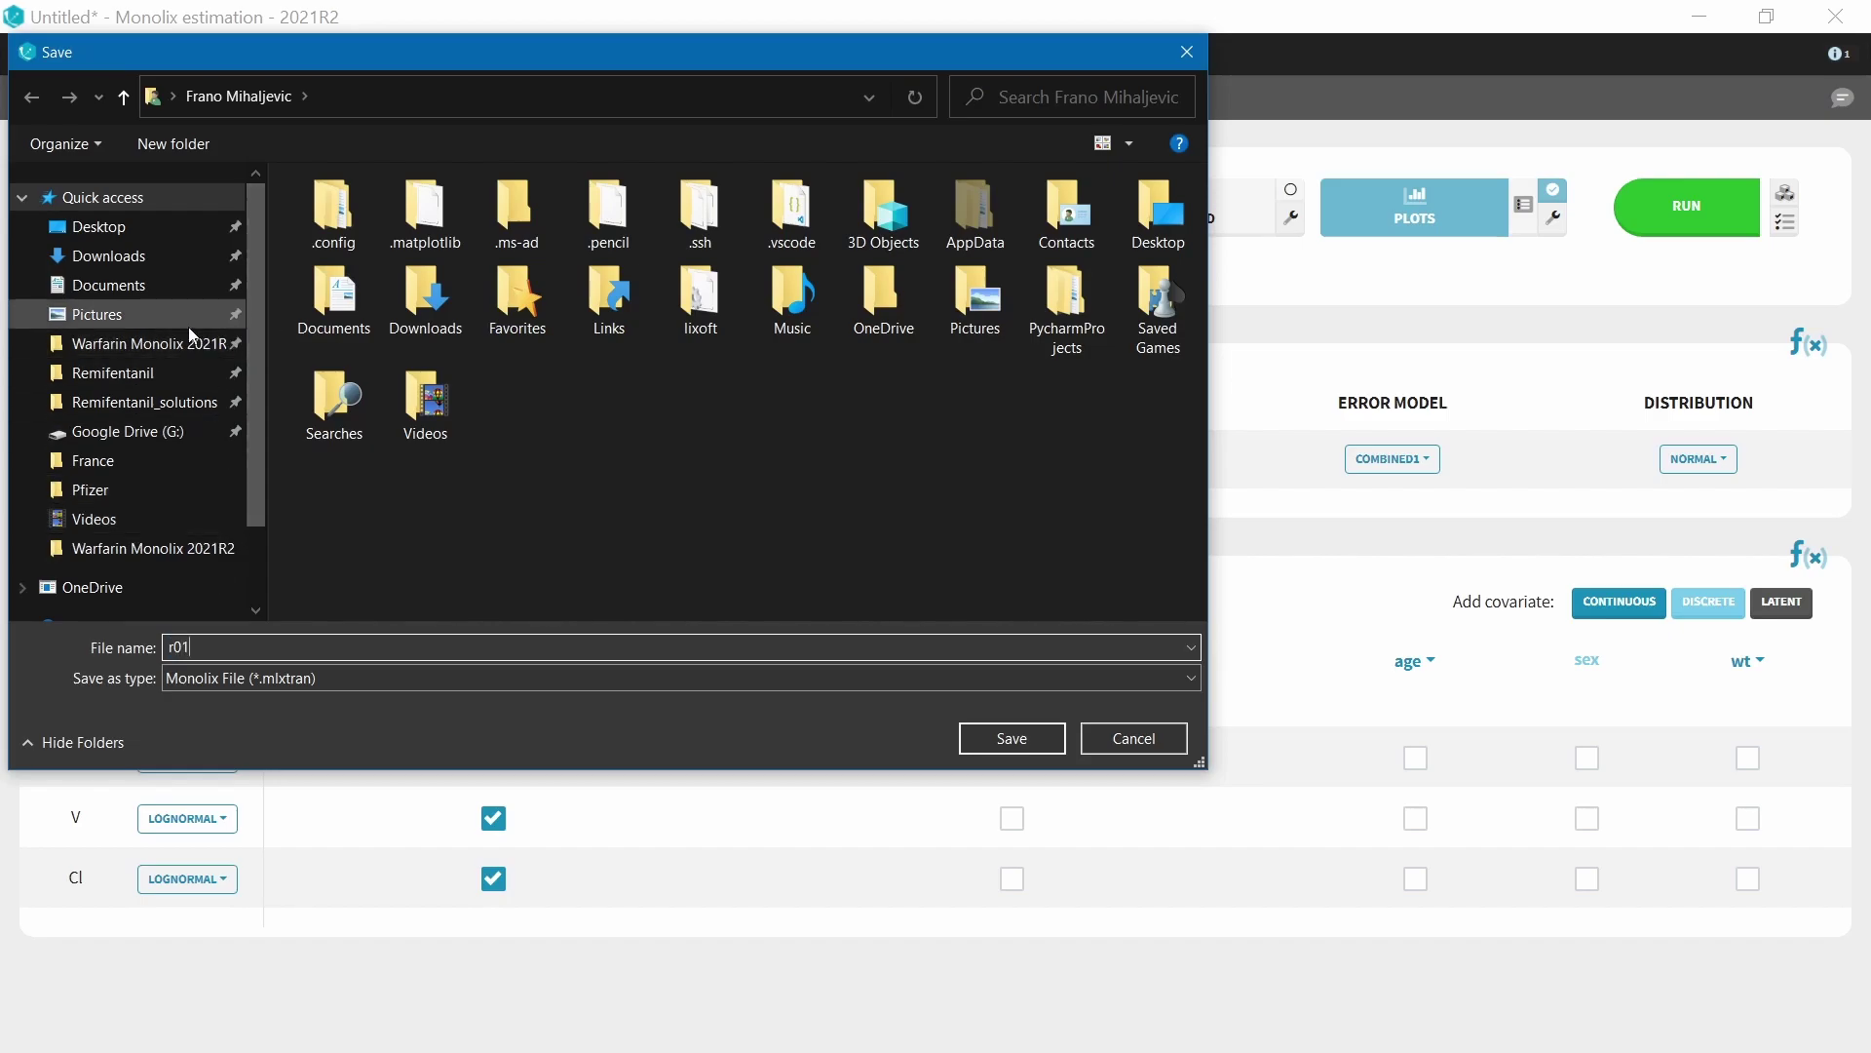
left_click(98, 314)
left_click(185, 351)
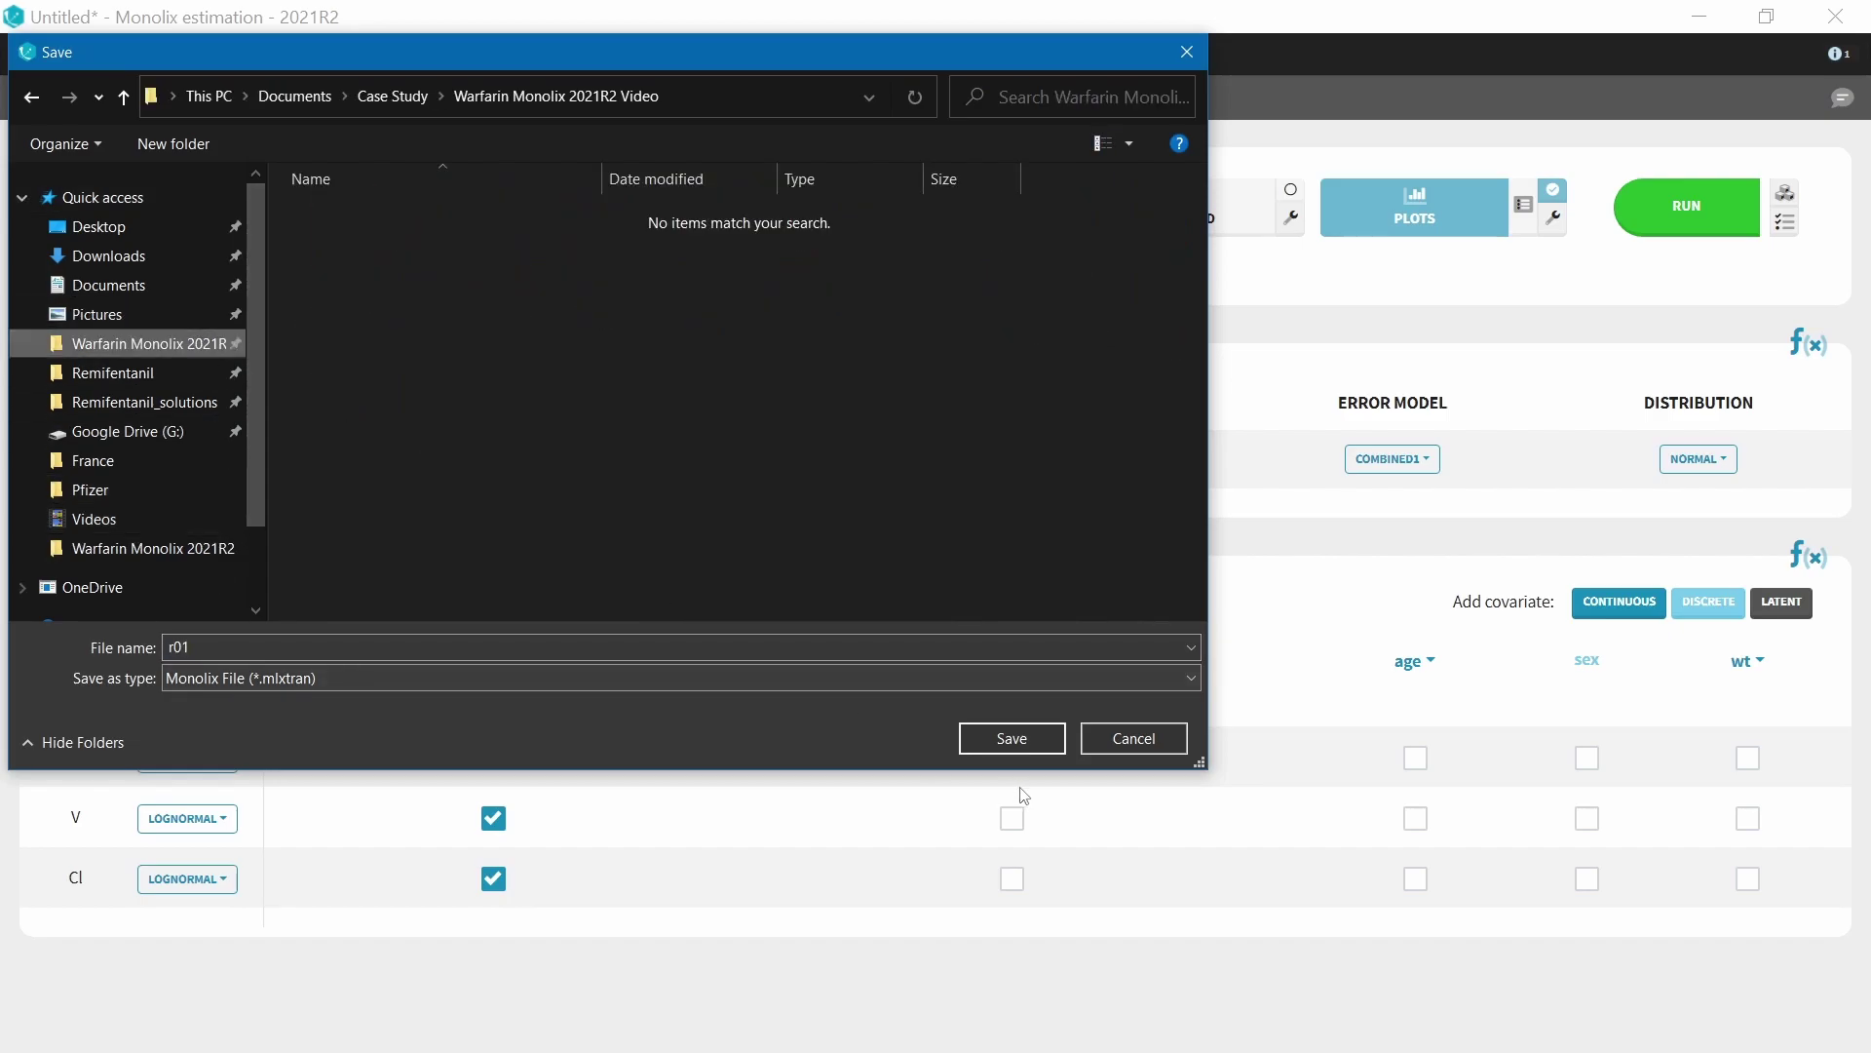
left_click(1025, 754)
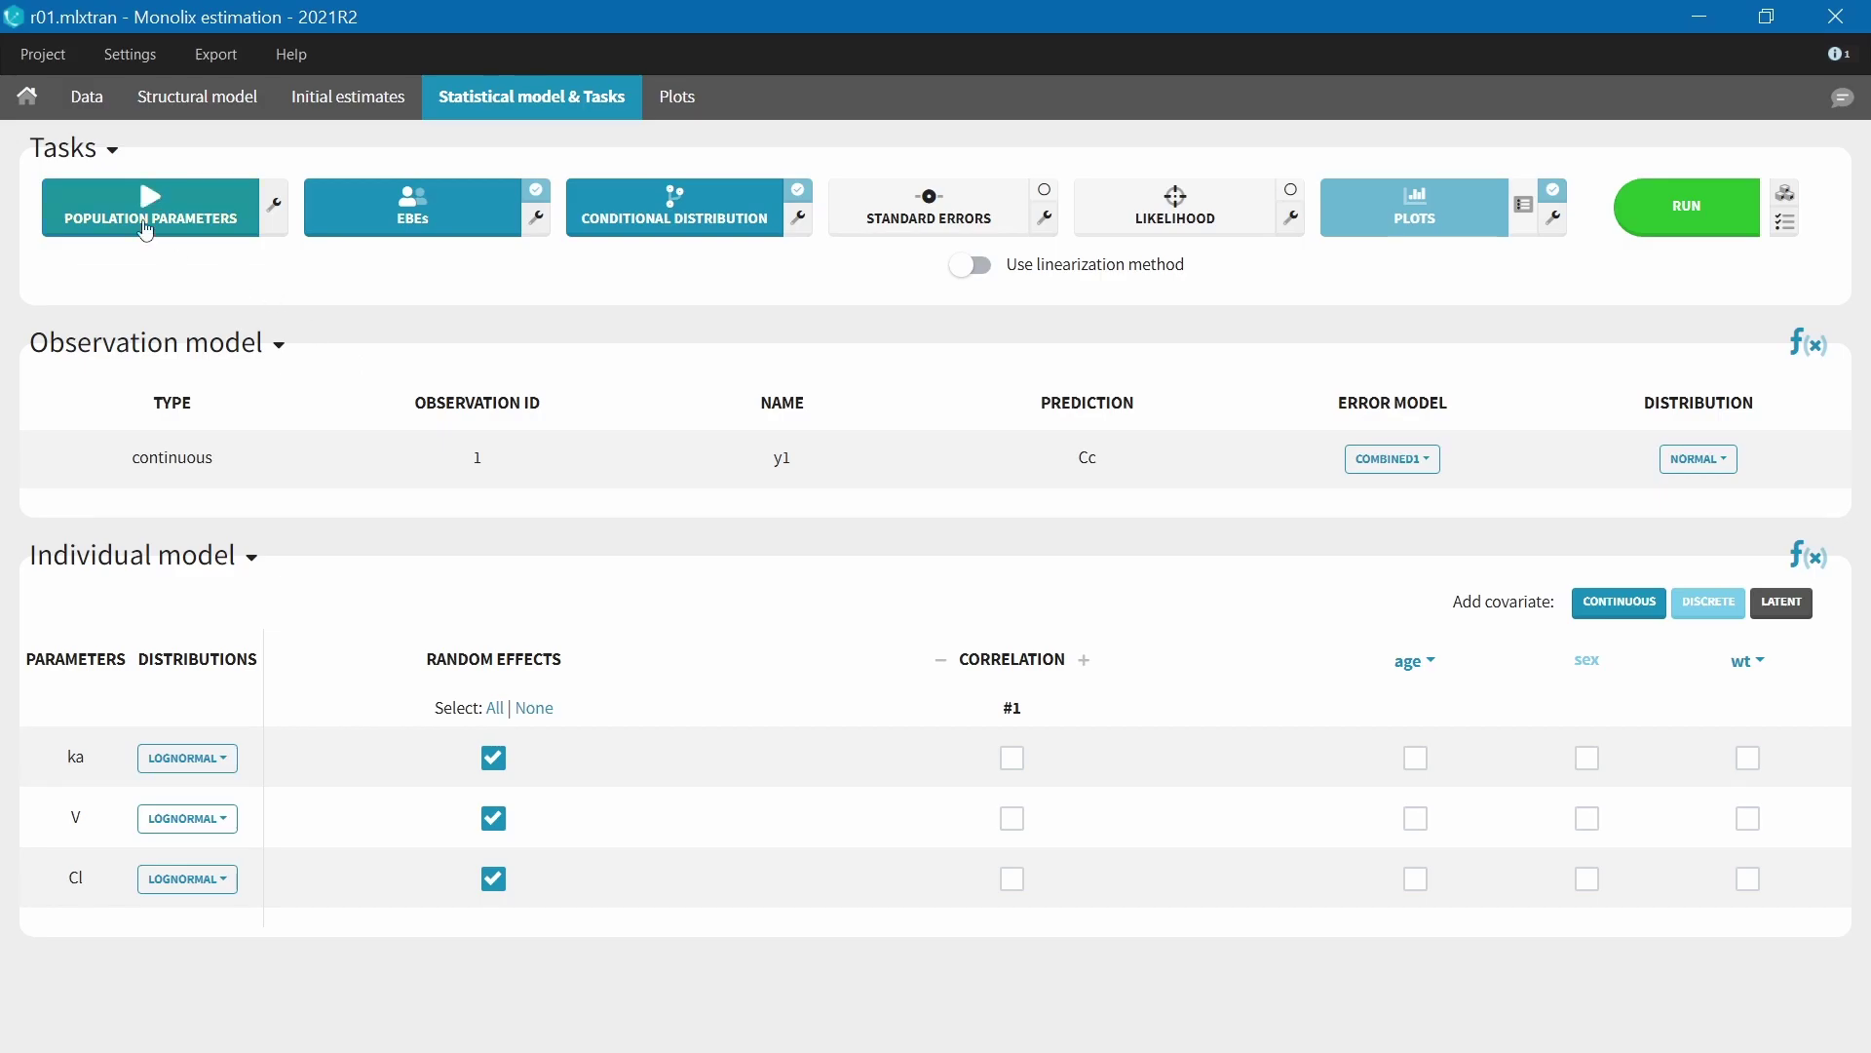
Run the population parameters estimation task and close the scenario window once it has finished
left_click(141, 208)
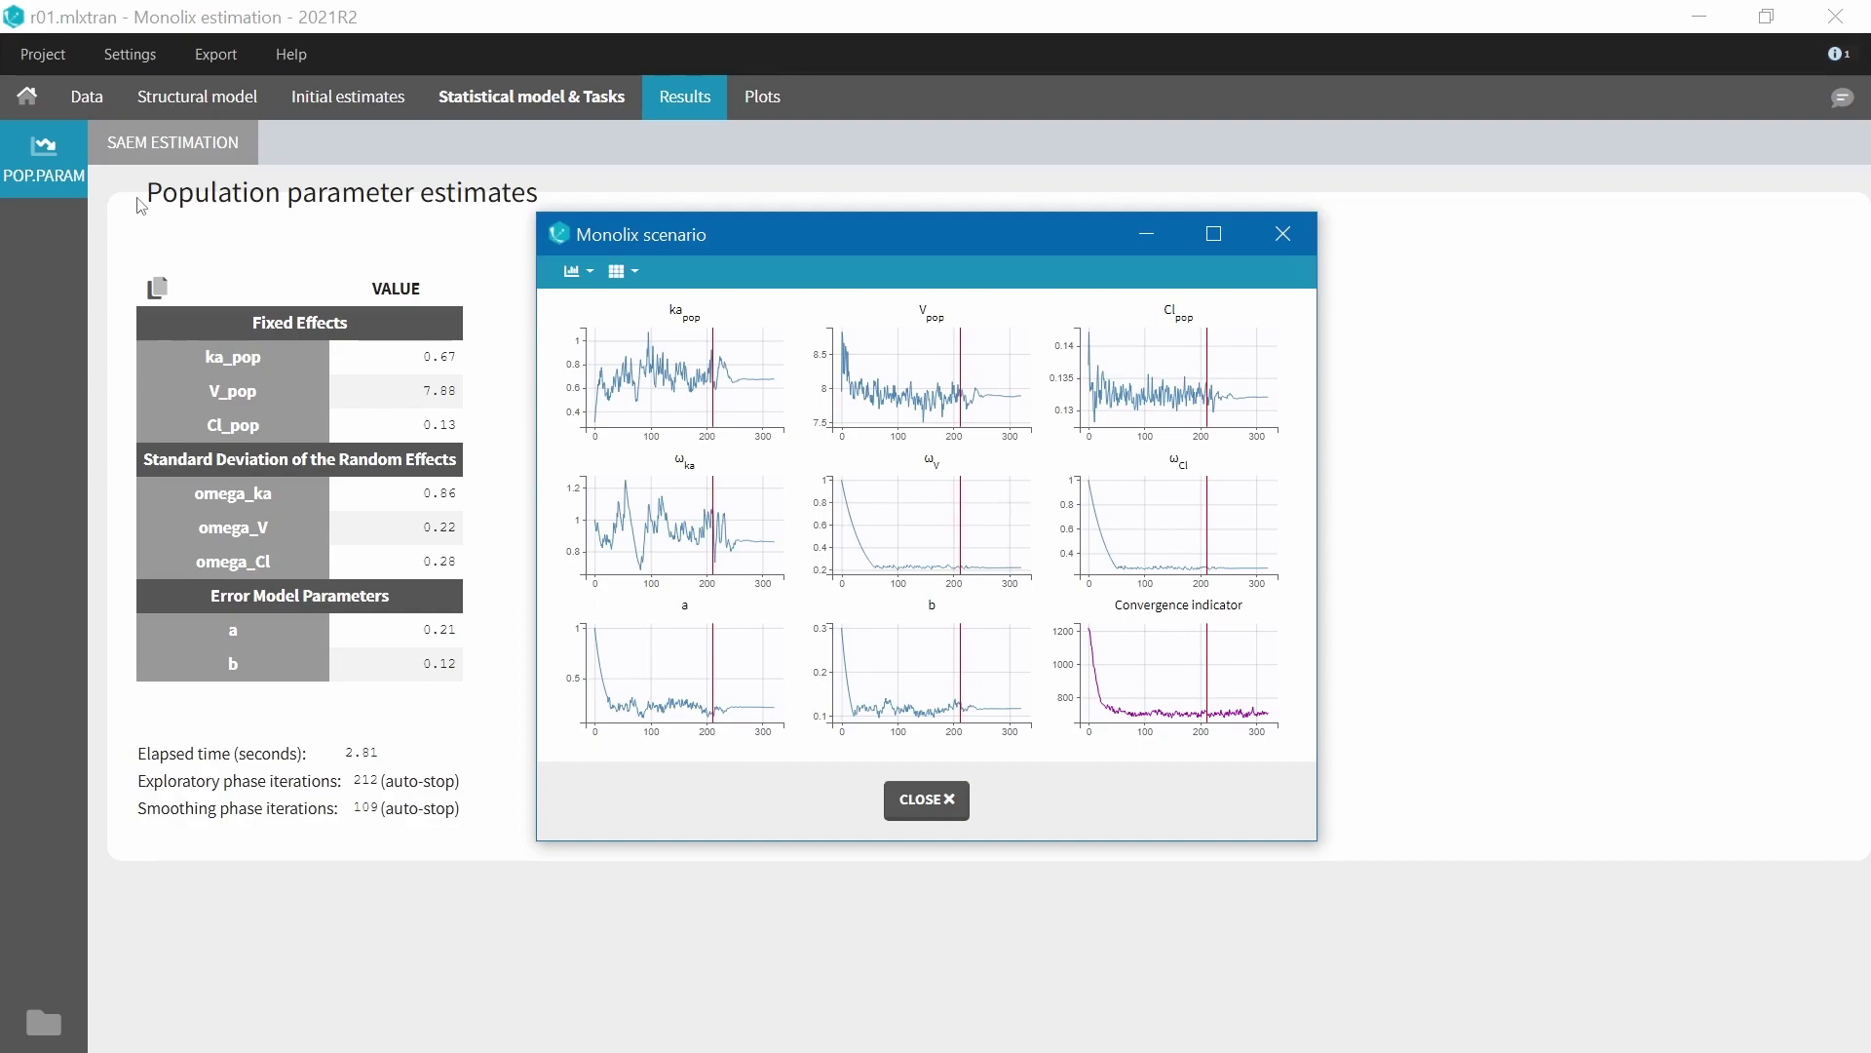
left_click(938, 803)
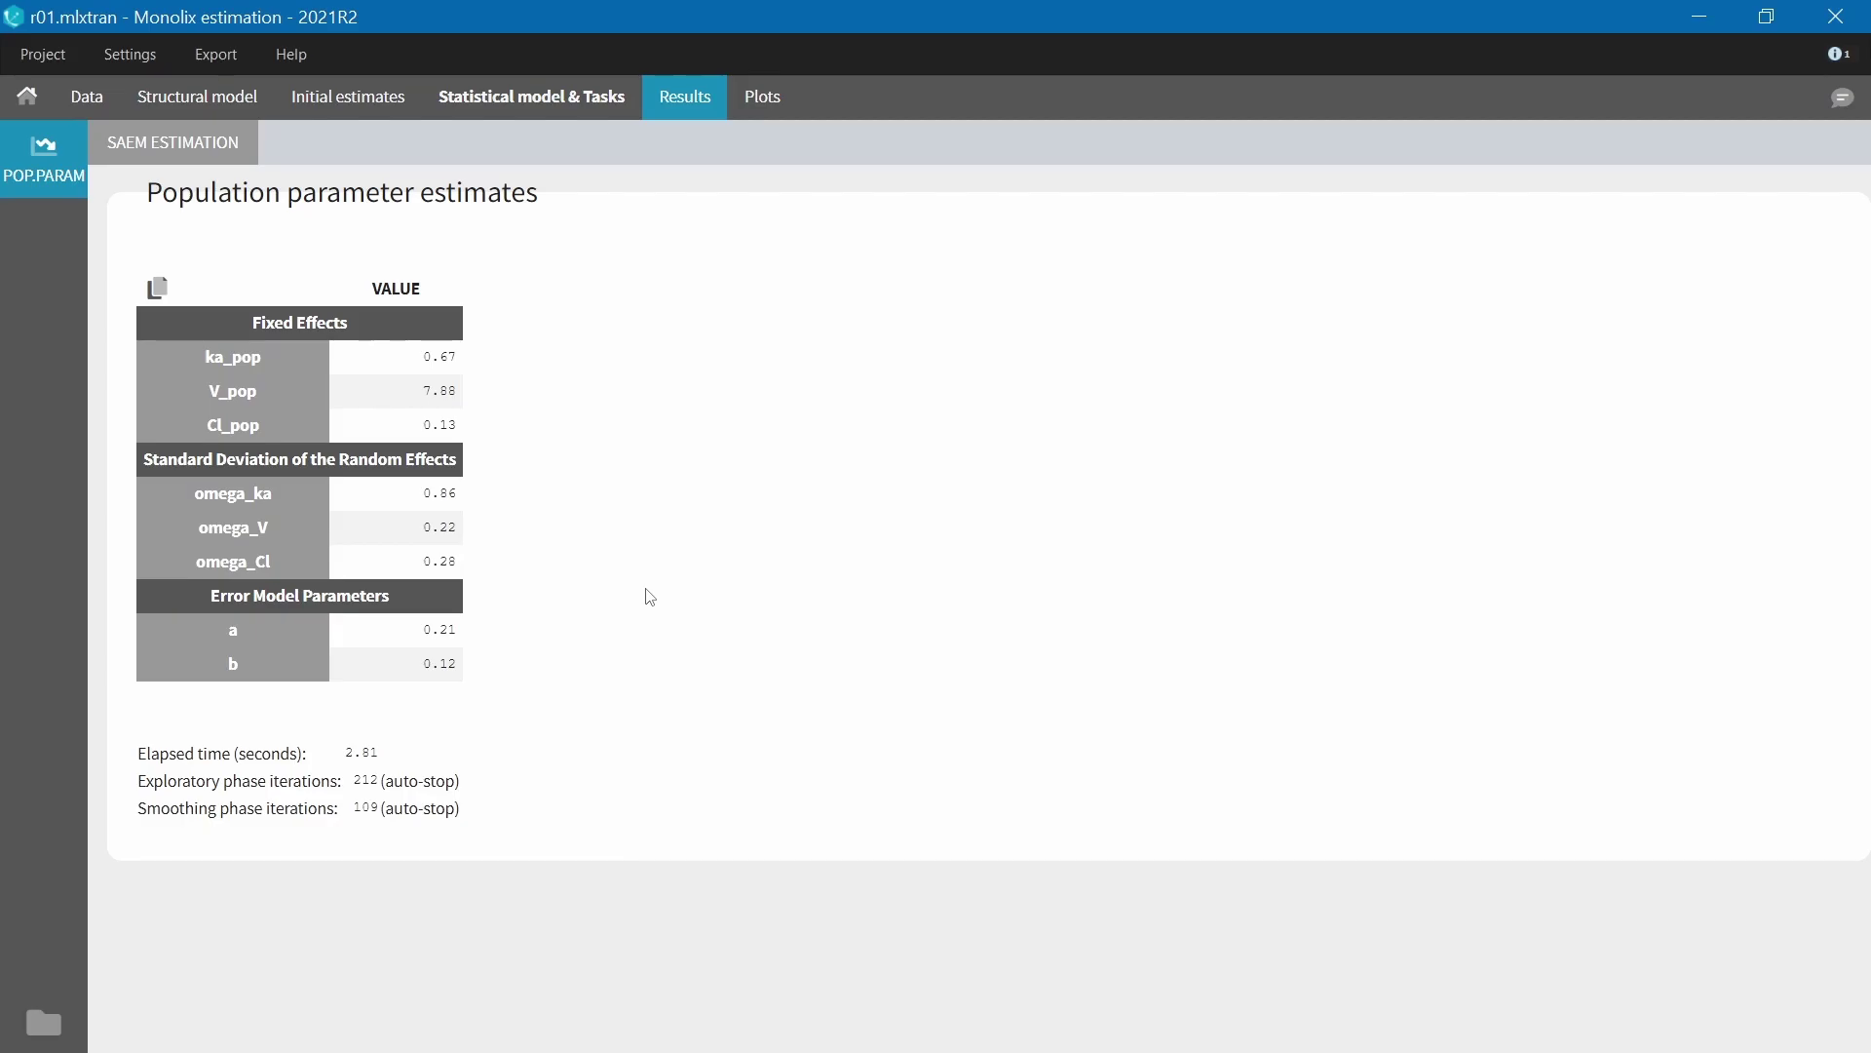
Run the EBEs task, close the scenario window and show the summary statistics of the conditional mode results
left_click(531, 97)
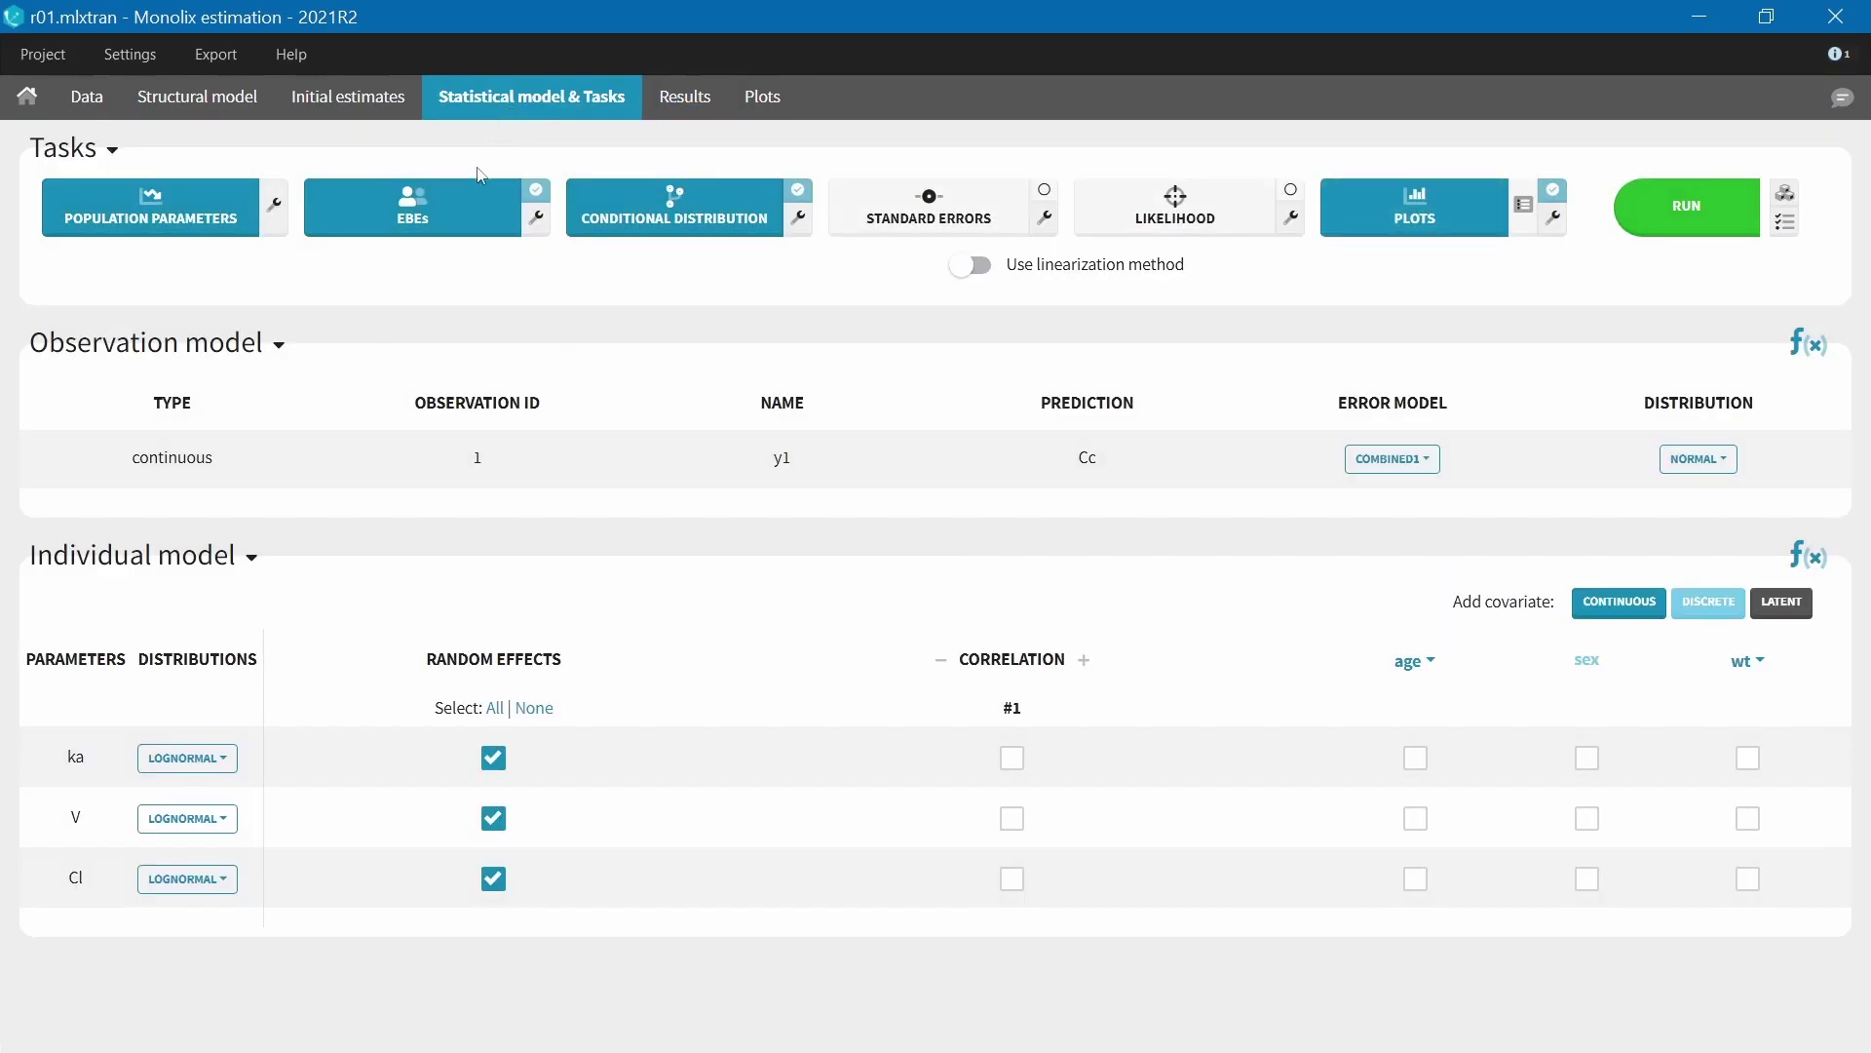
left_click(436, 219)
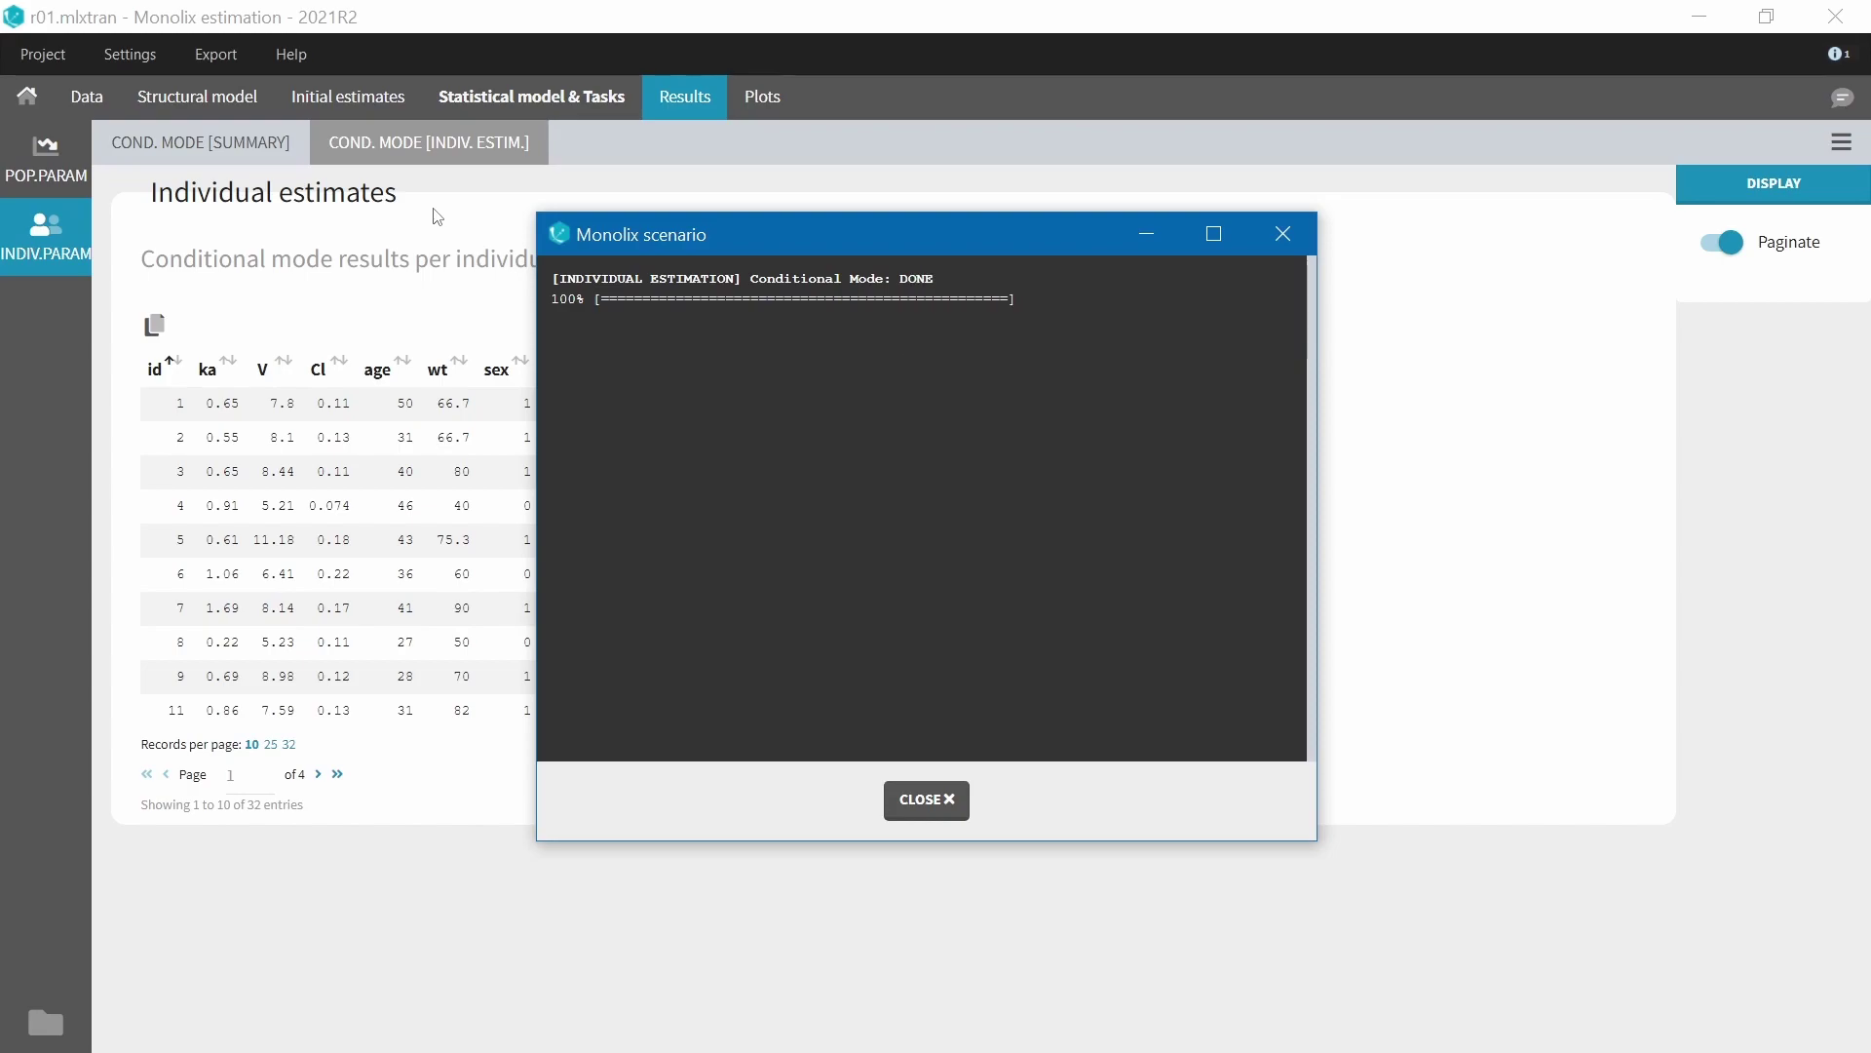
left_click(935, 804)
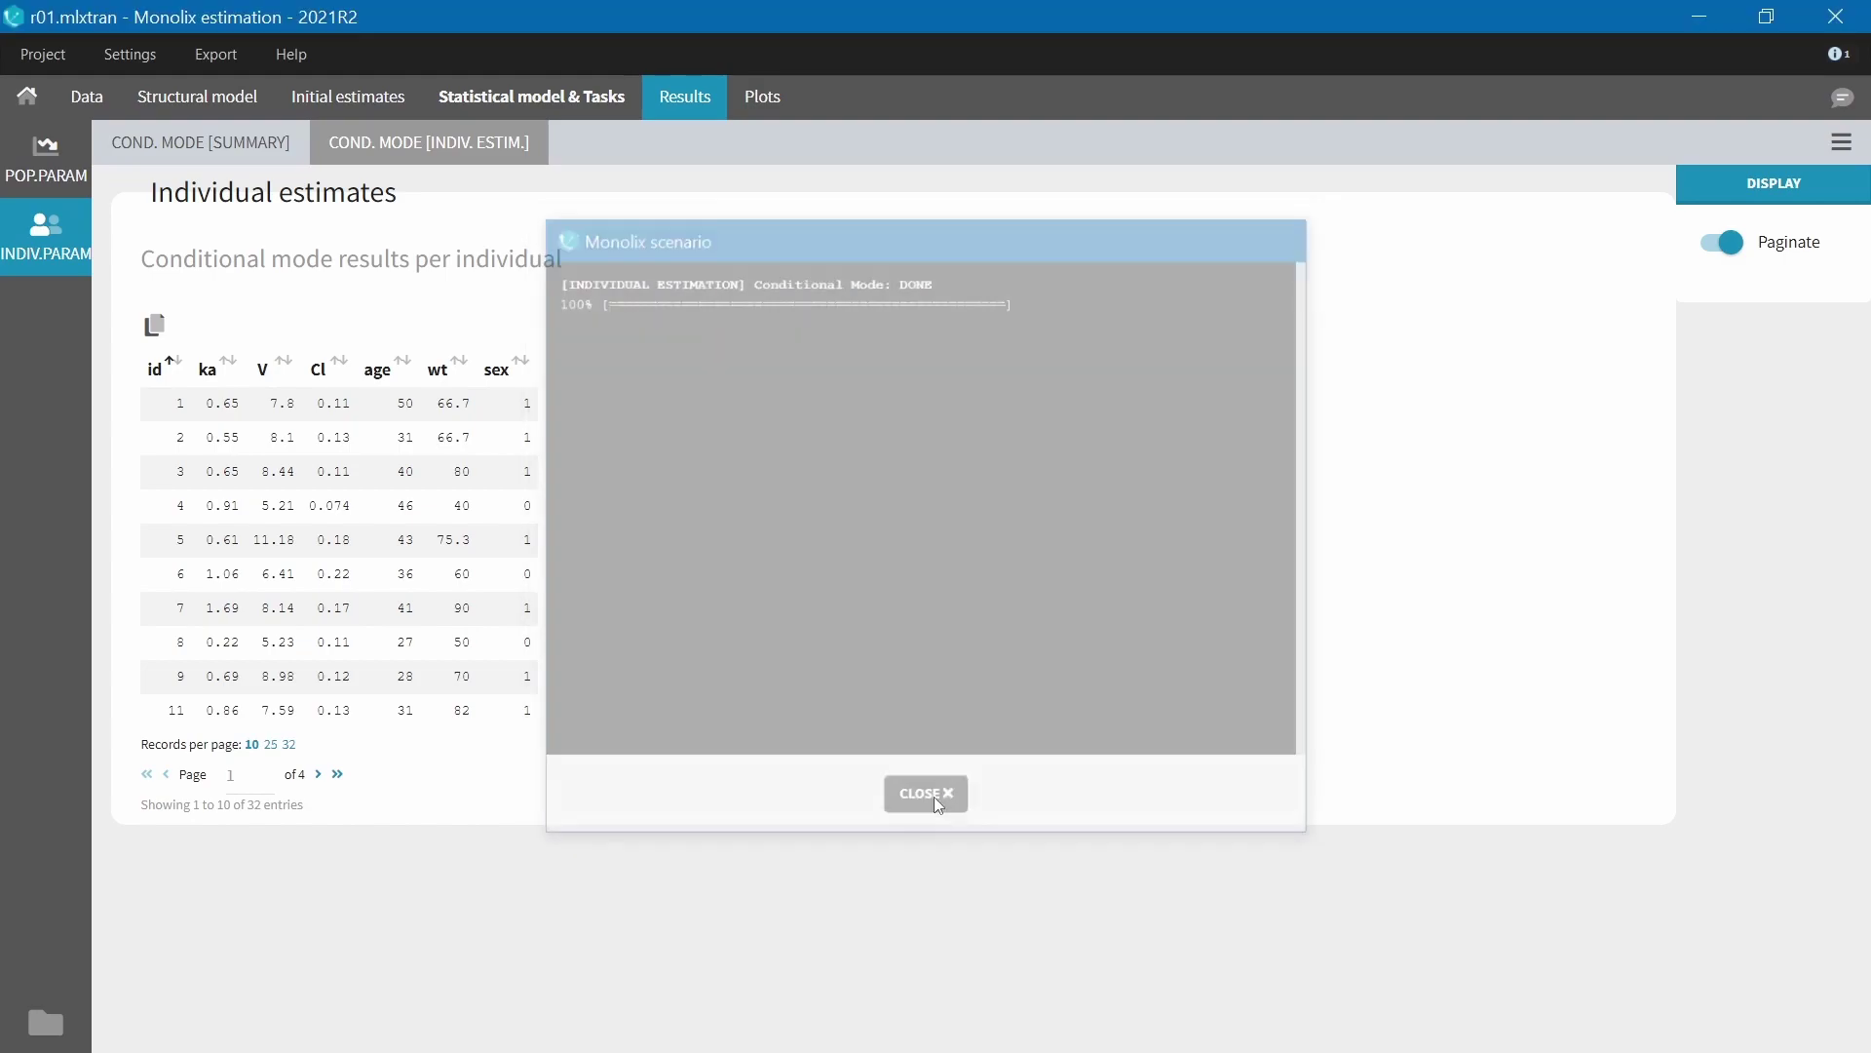
left_click(215, 156)
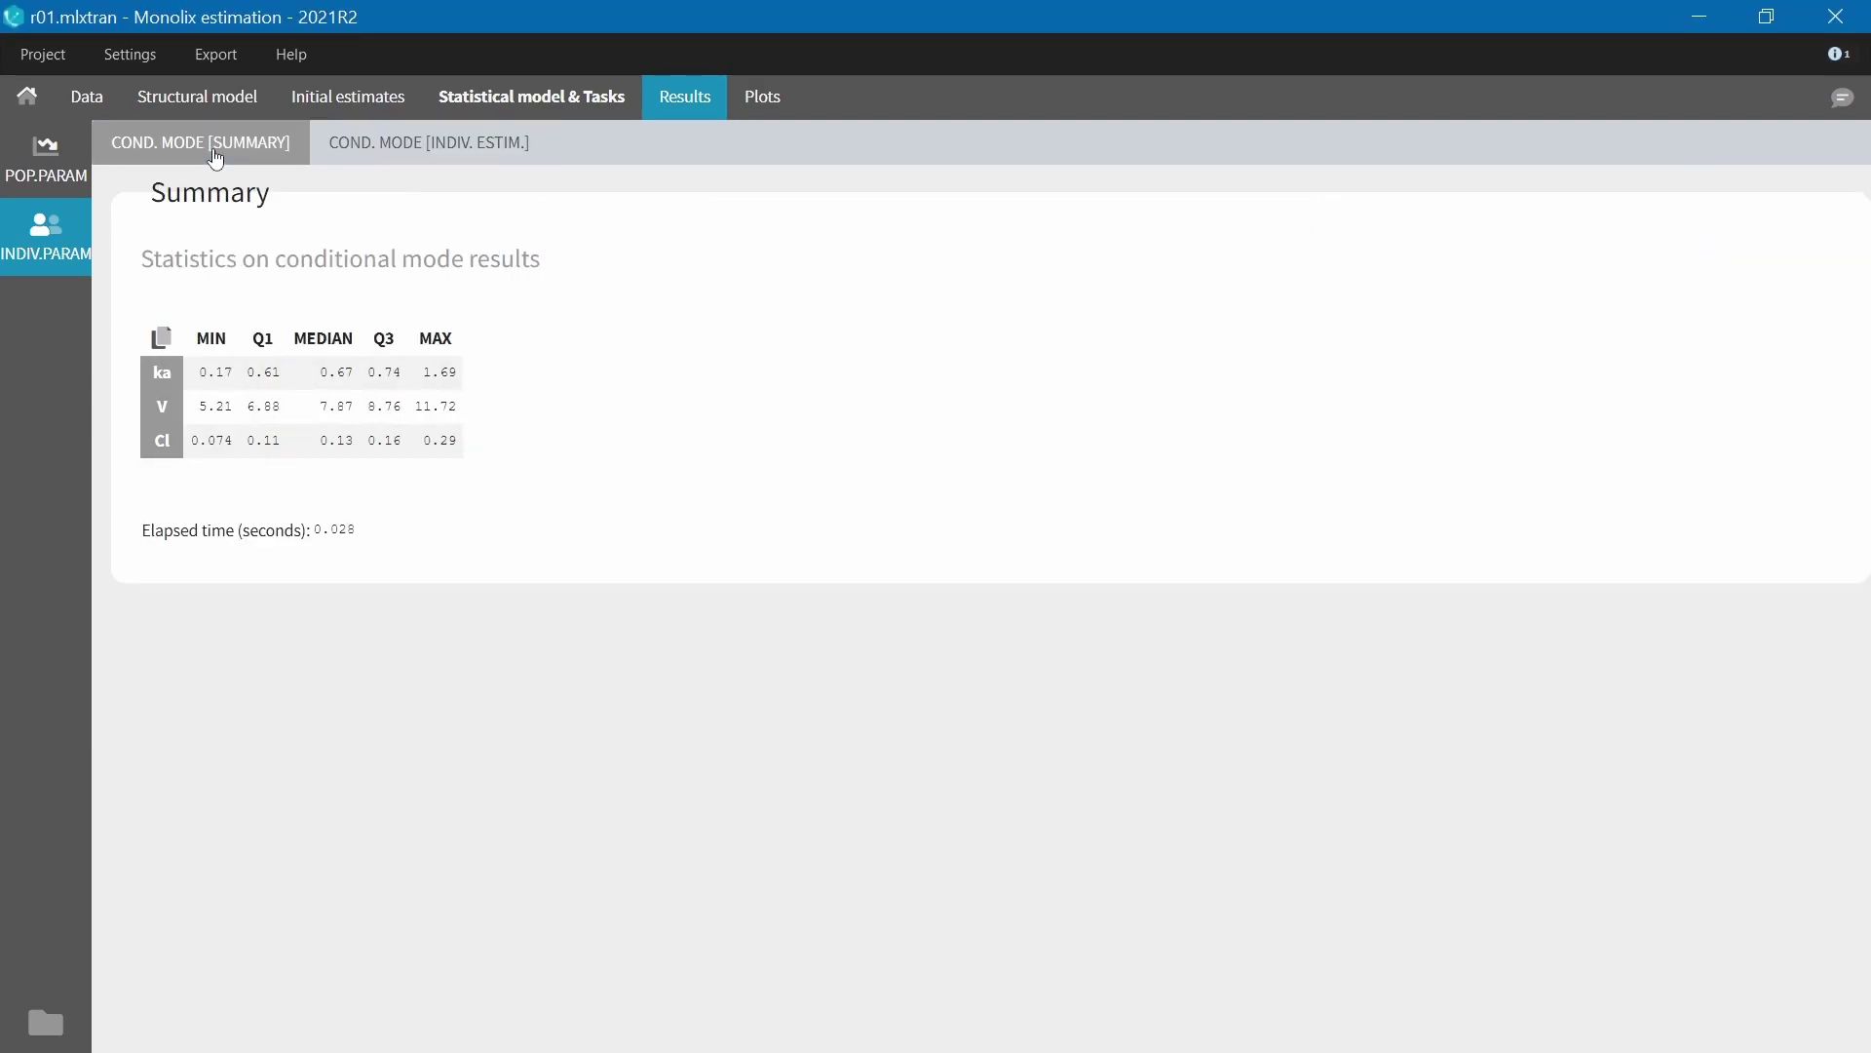
Run the conditional distribution task and close the scenario window once it has finished
left_click(444, 106)
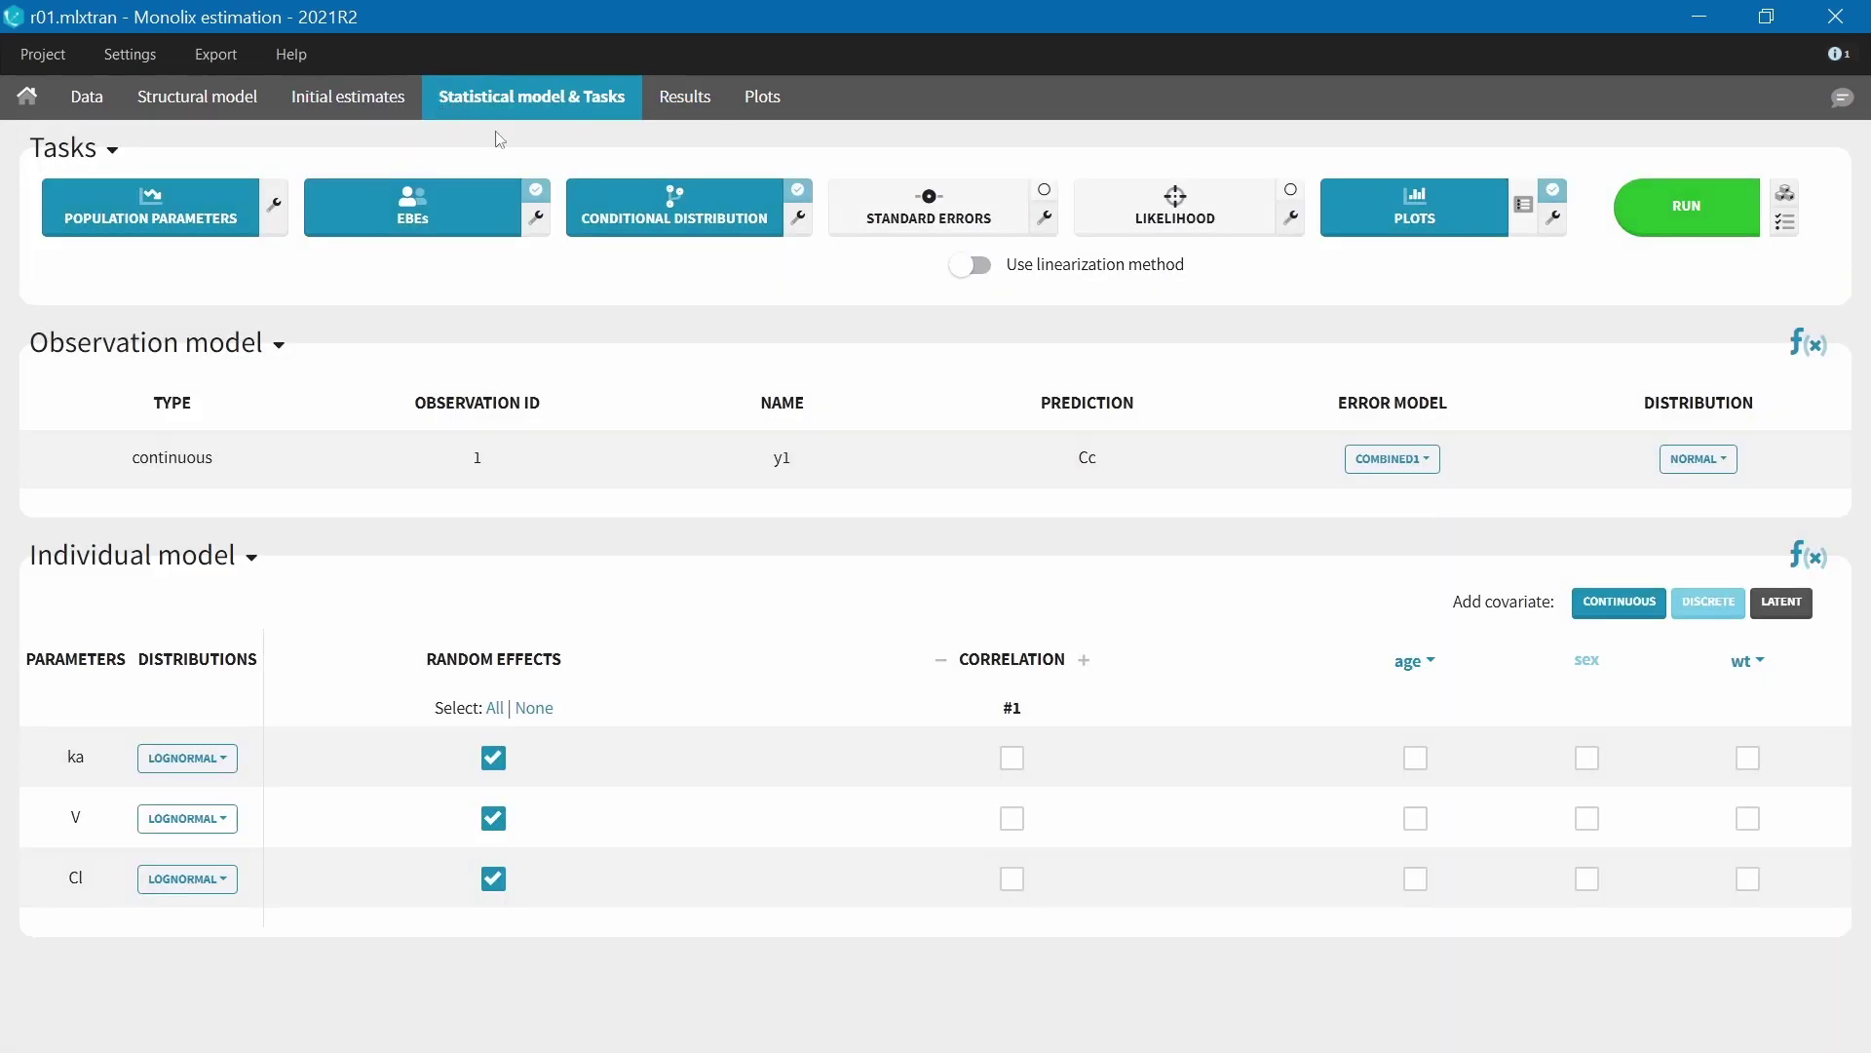
left_click(631, 206)
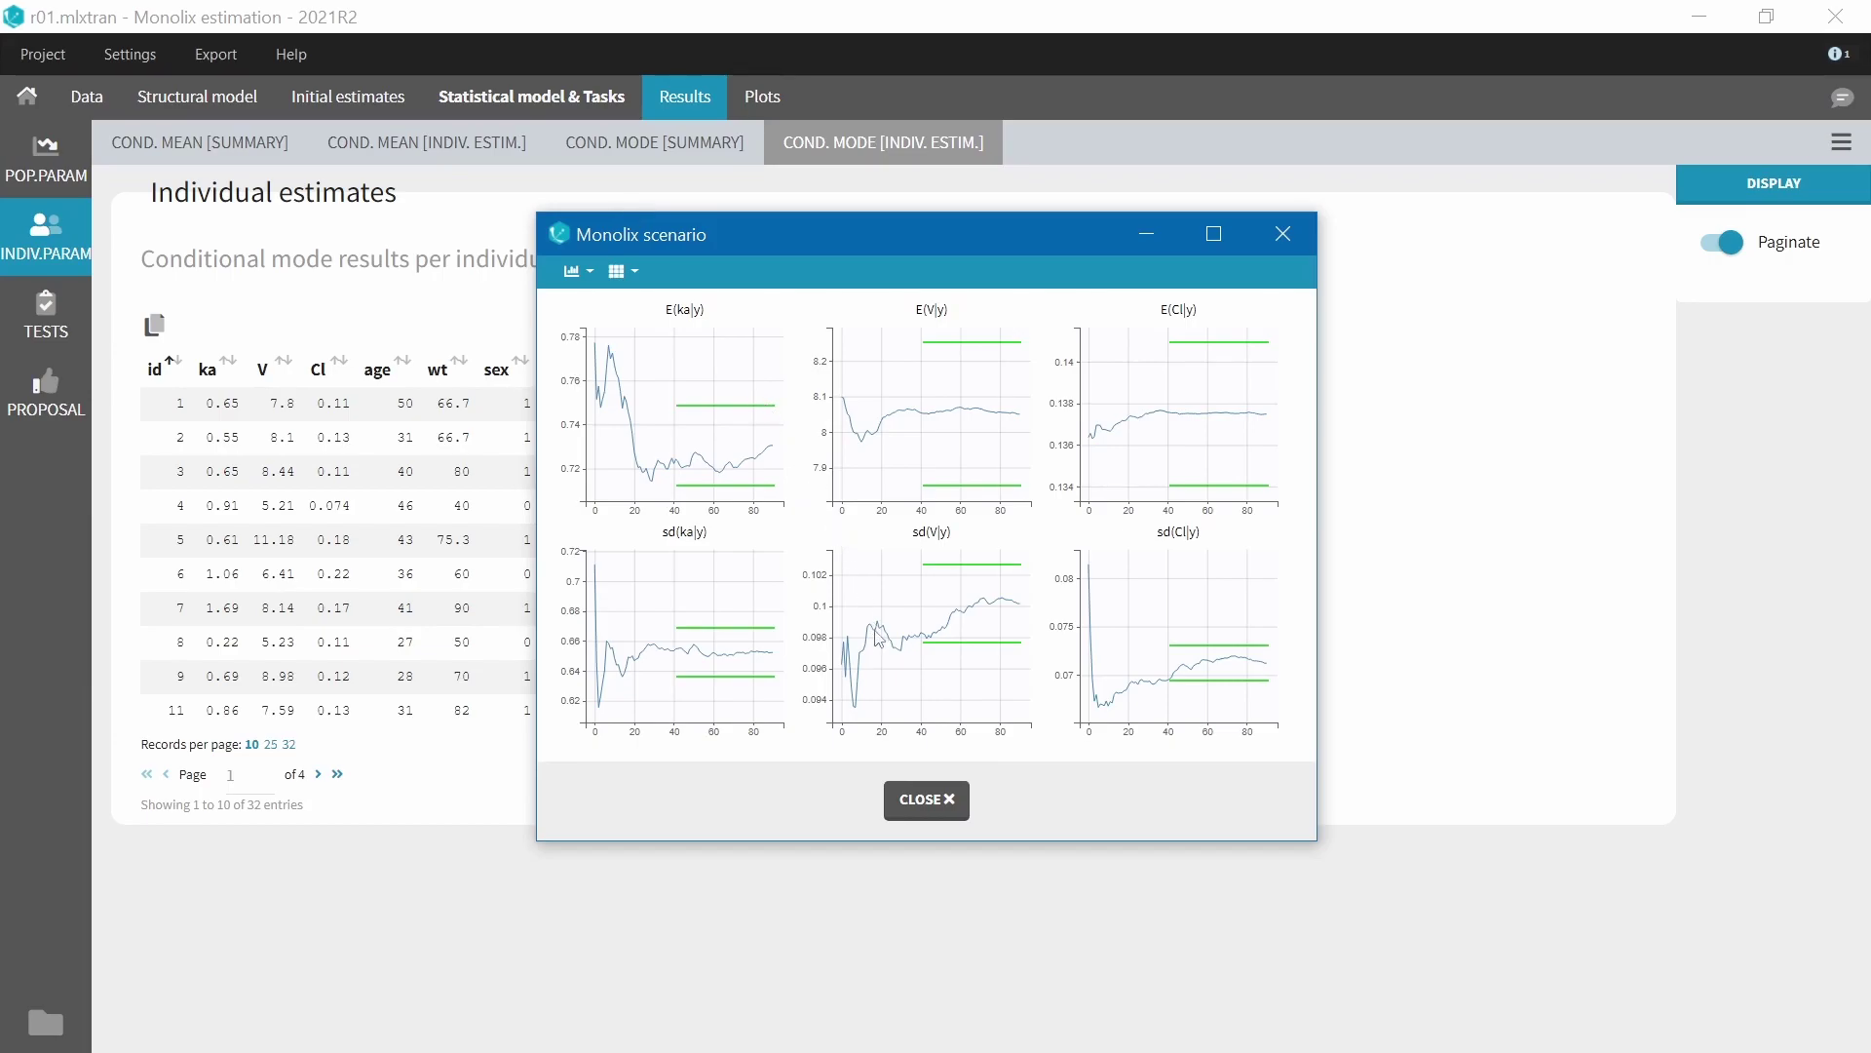
left_click(926, 801)
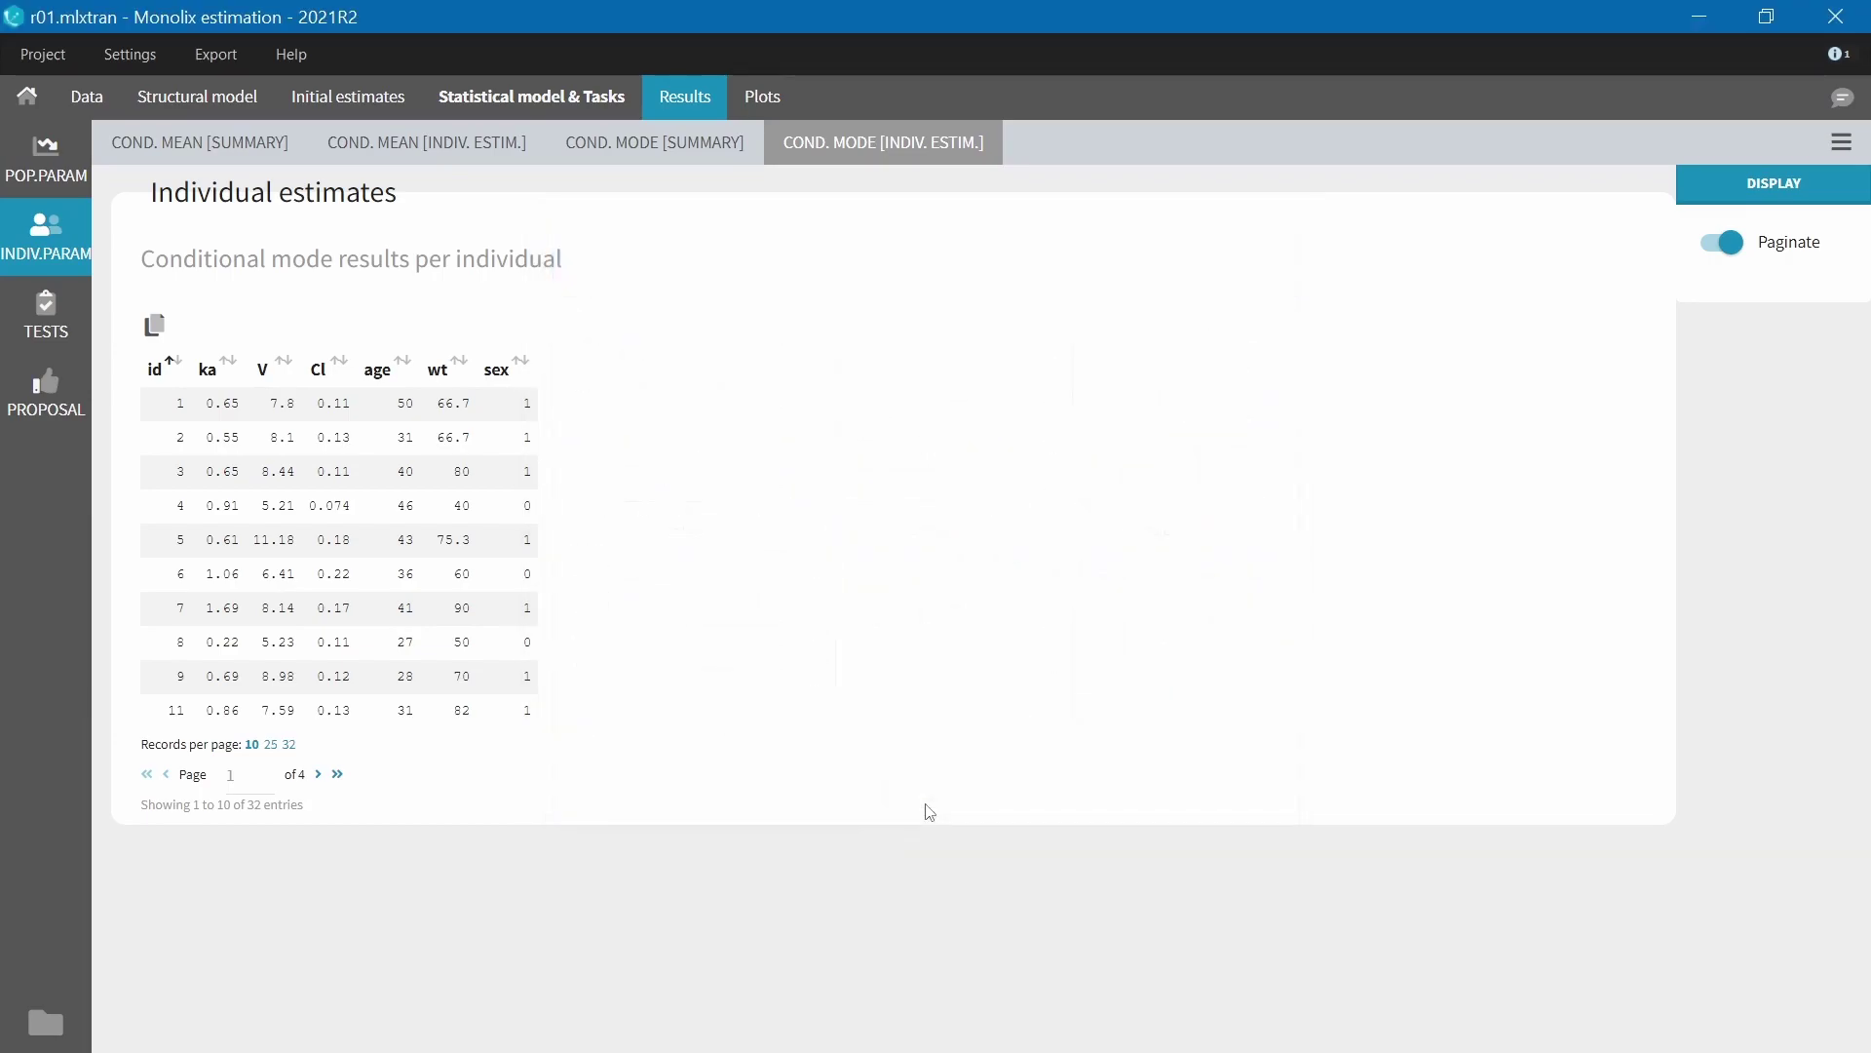
Review the conditional mean individual estimates and summary, plus the statistical tests on covariates and random effects
left_click(400, 148)
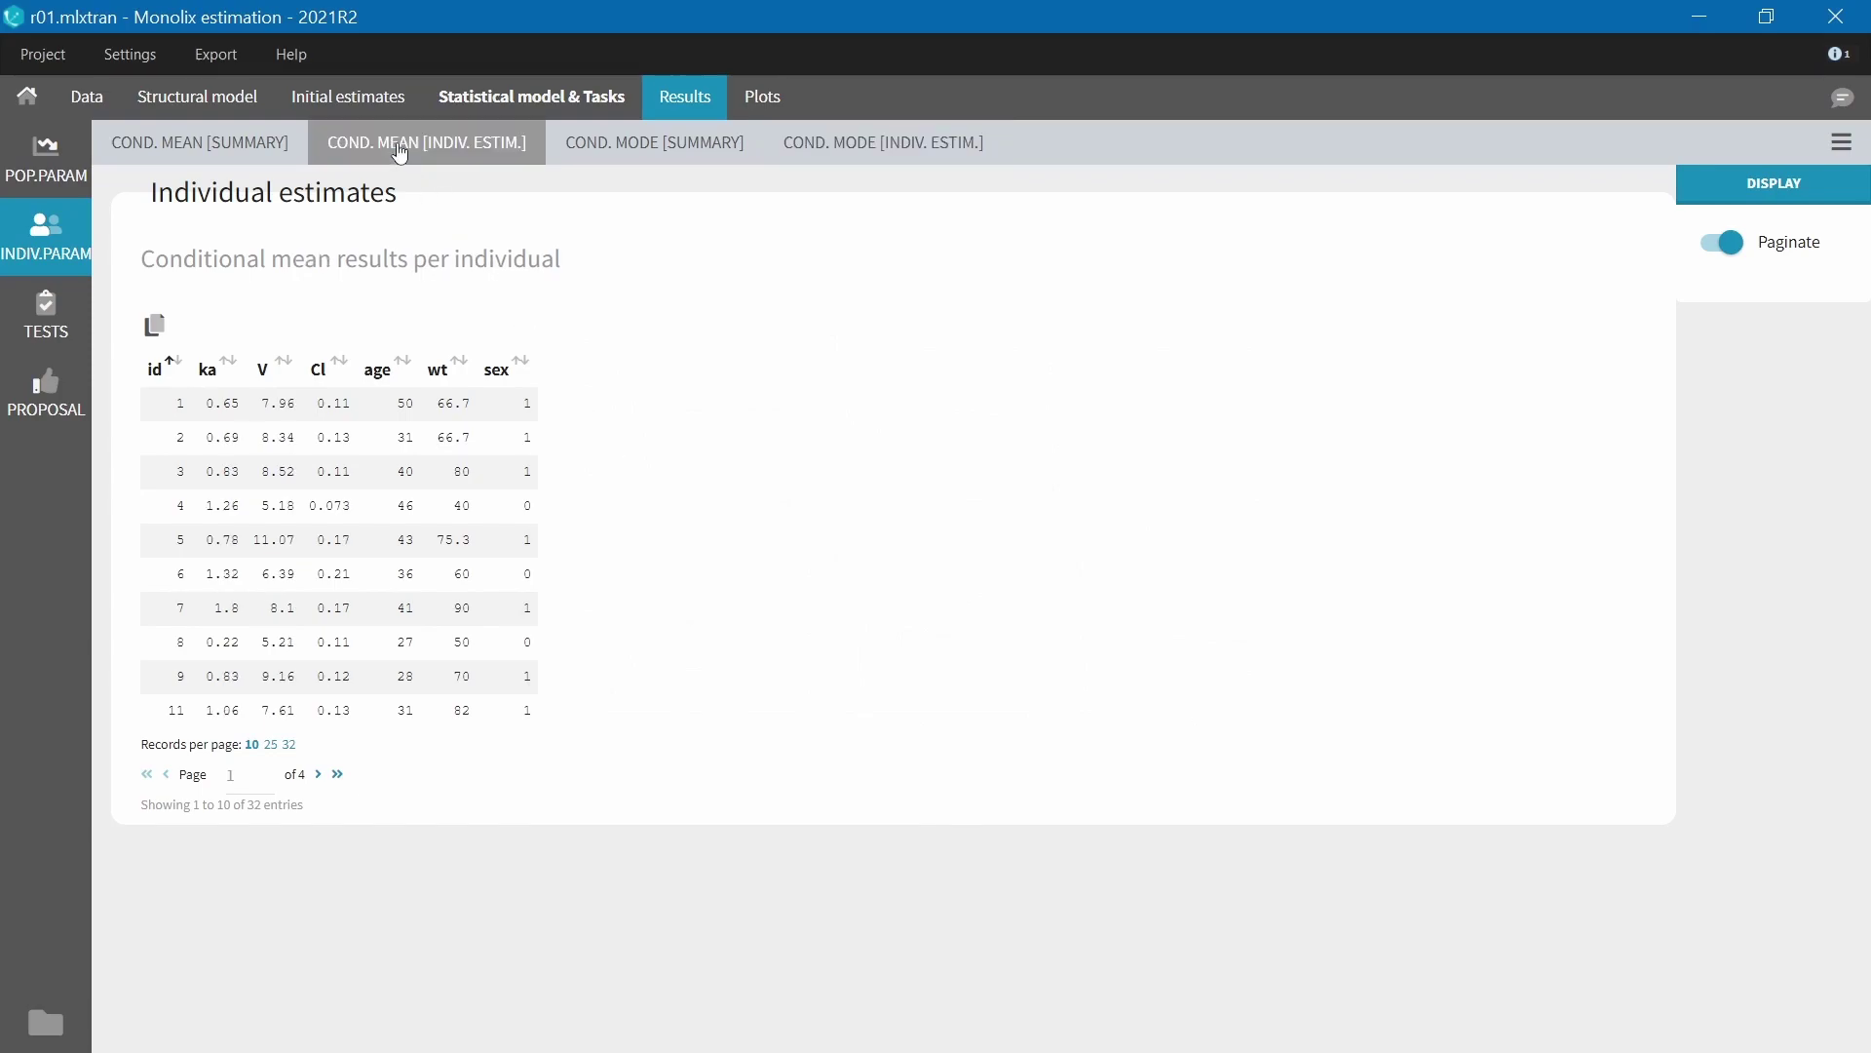
left_click(231, 154)
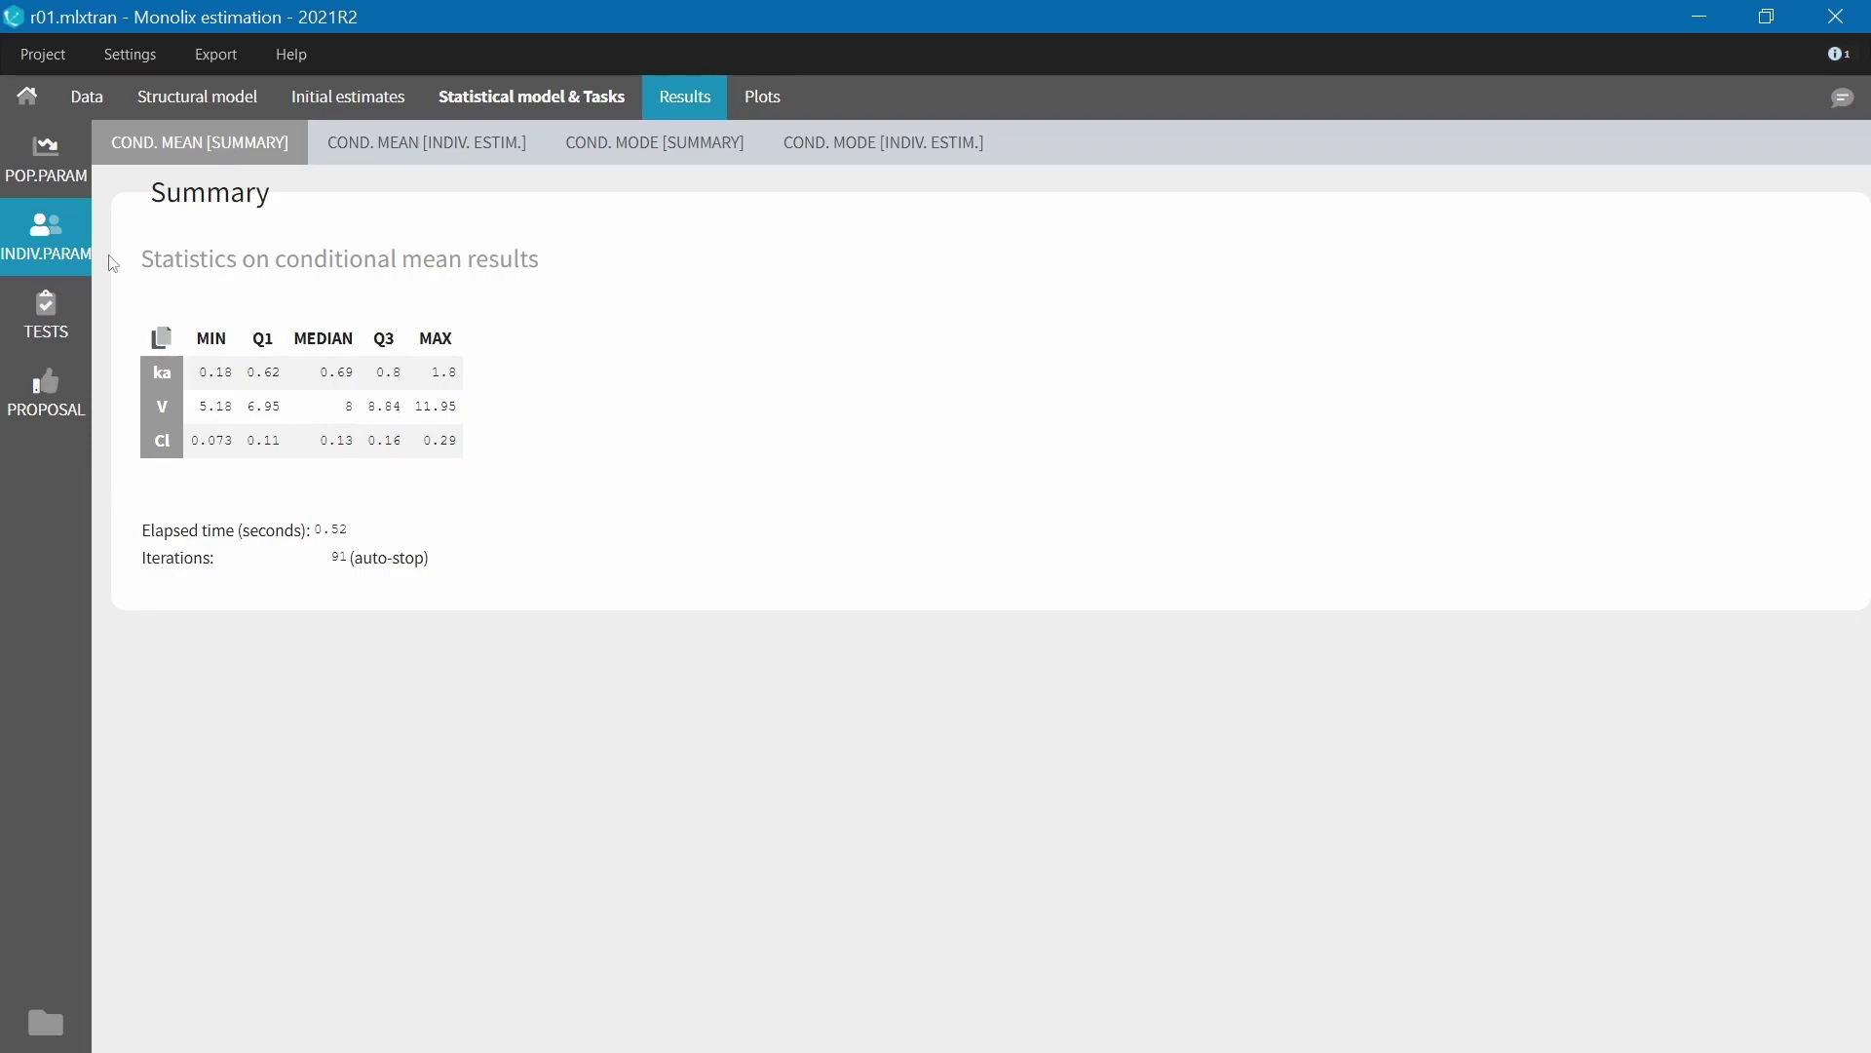
left_click(45, 337)
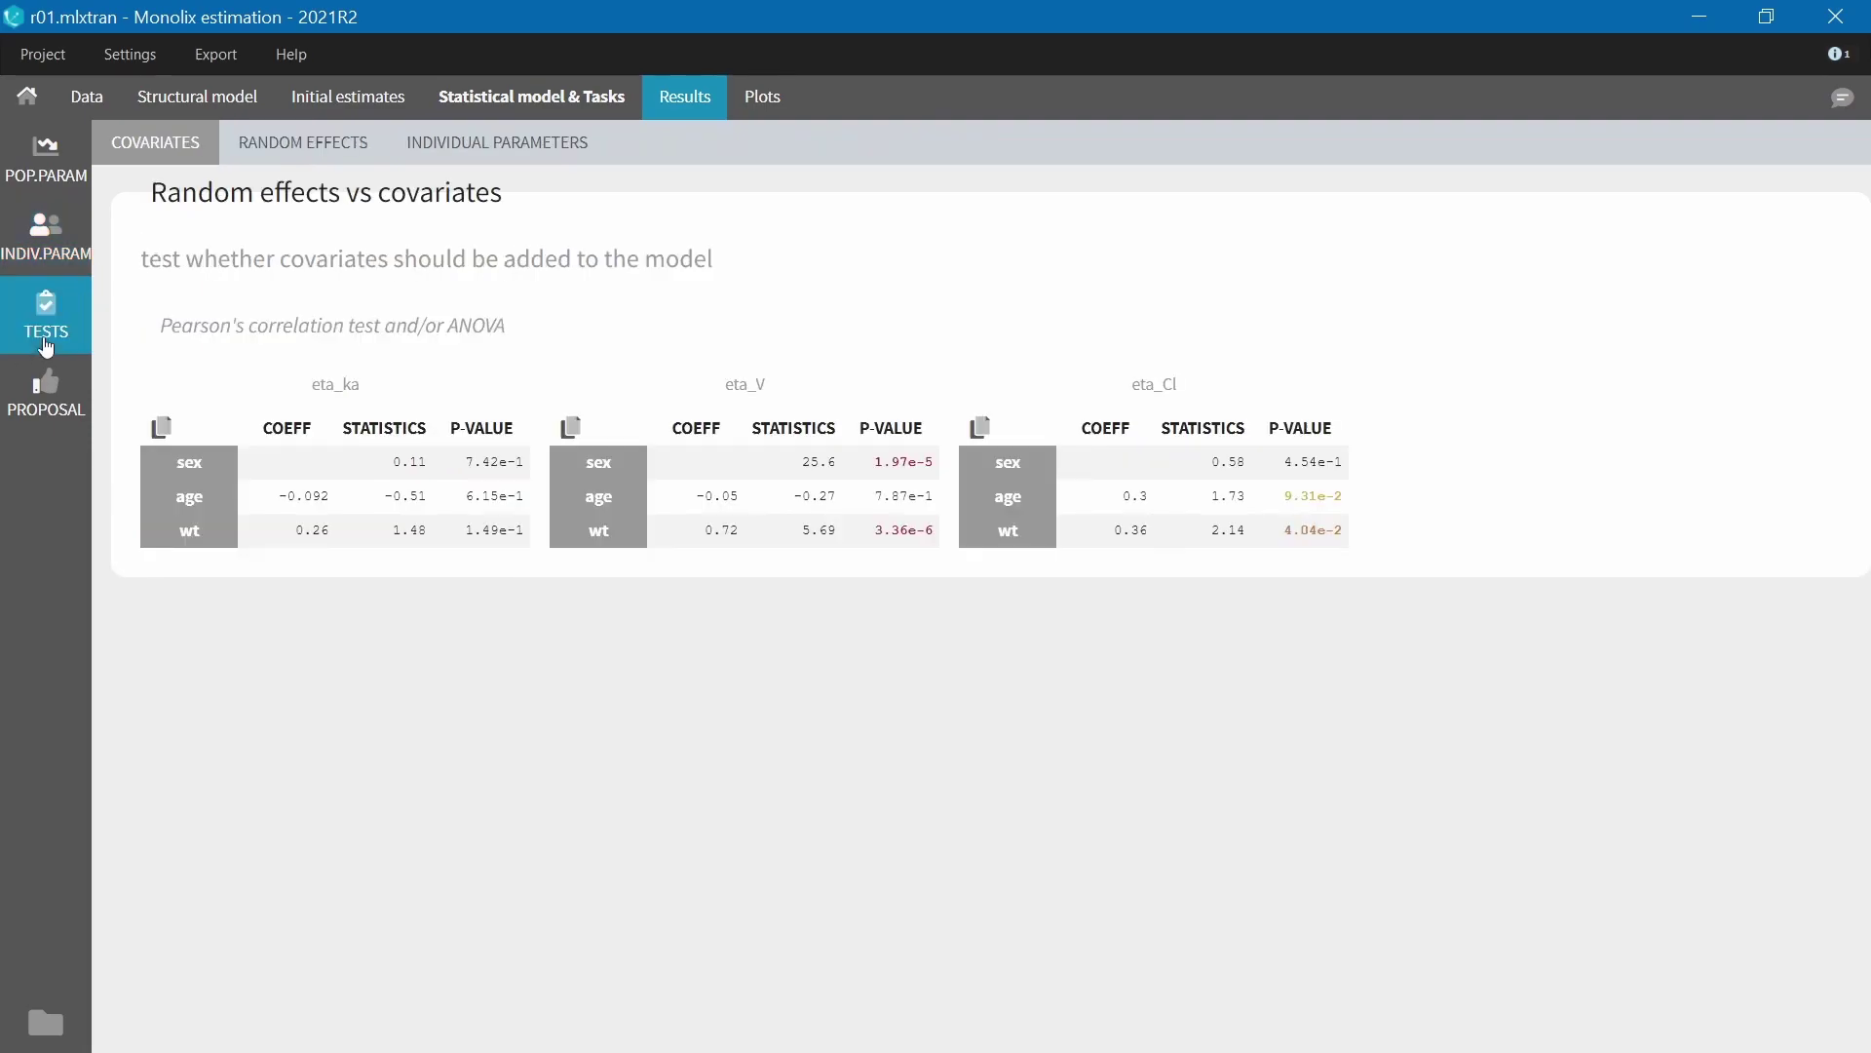
left_click(281, 156)
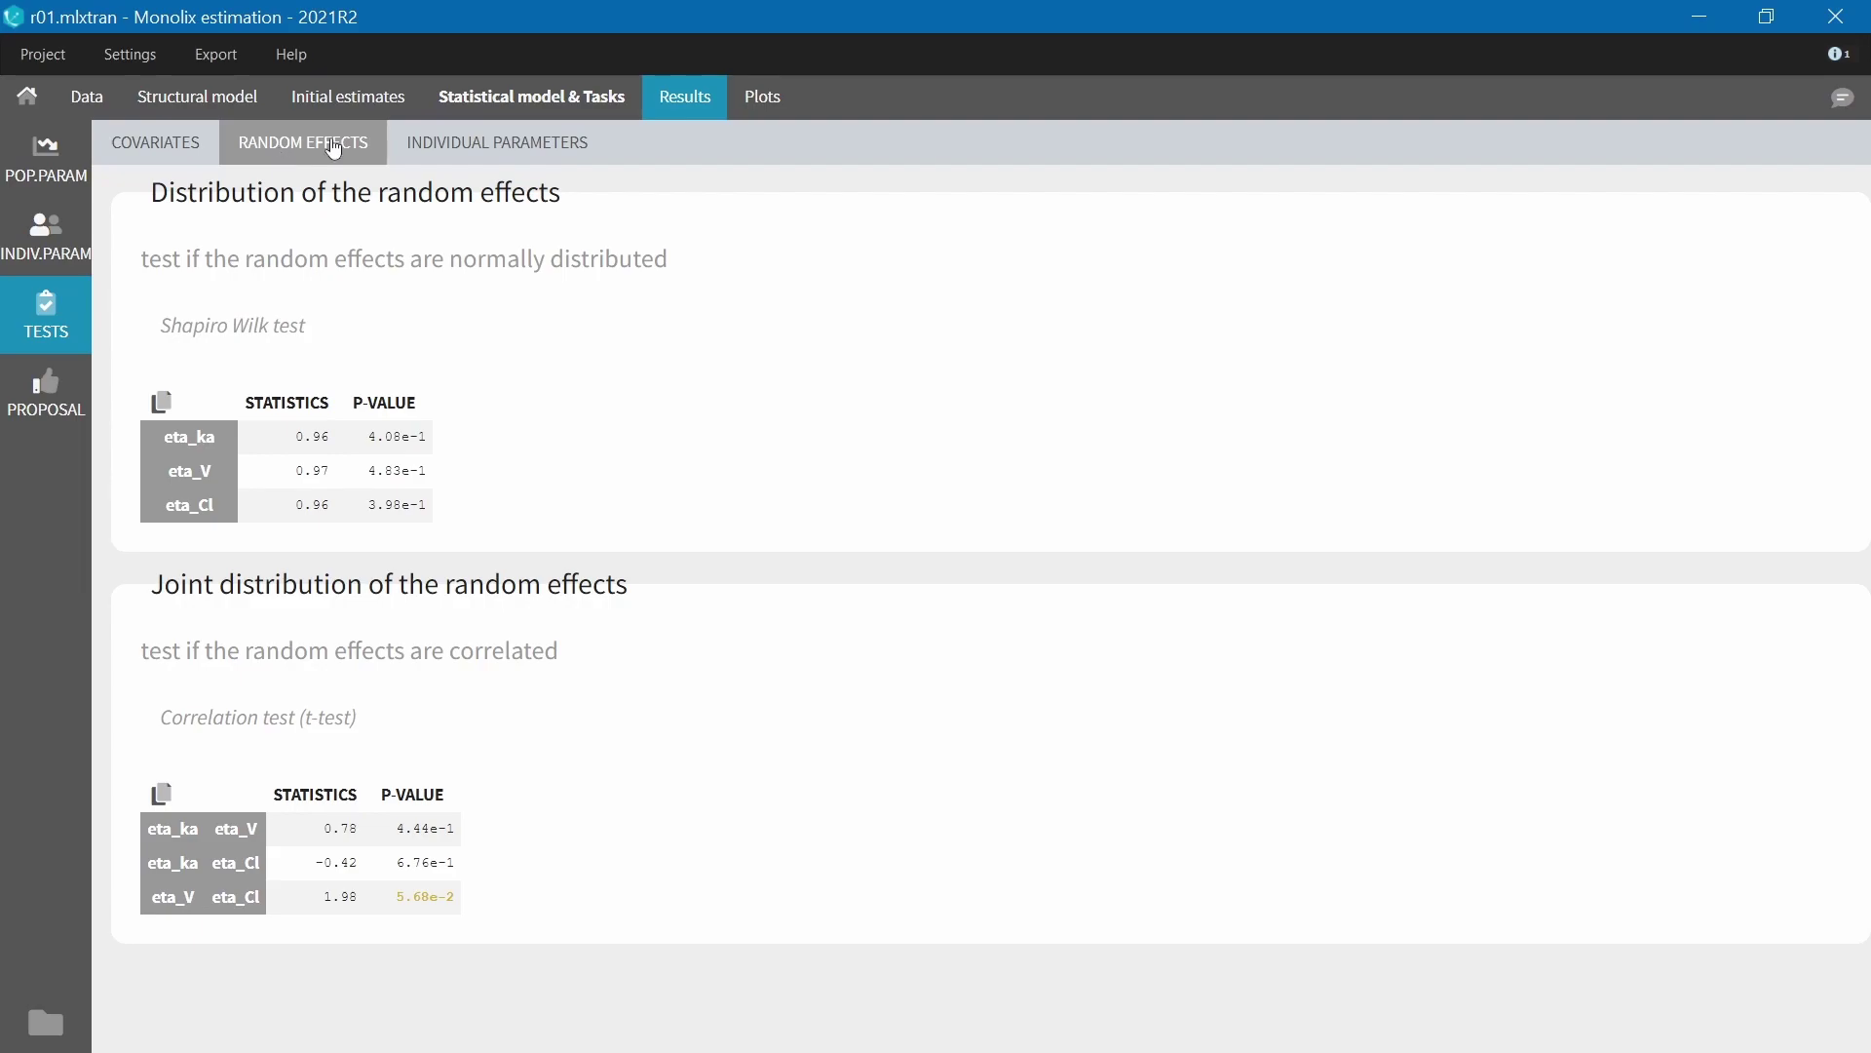
Run the standard errors task without the linearization method, close the scenario window and show the population parameter estimates with their standard errors
left_click(478, 108)
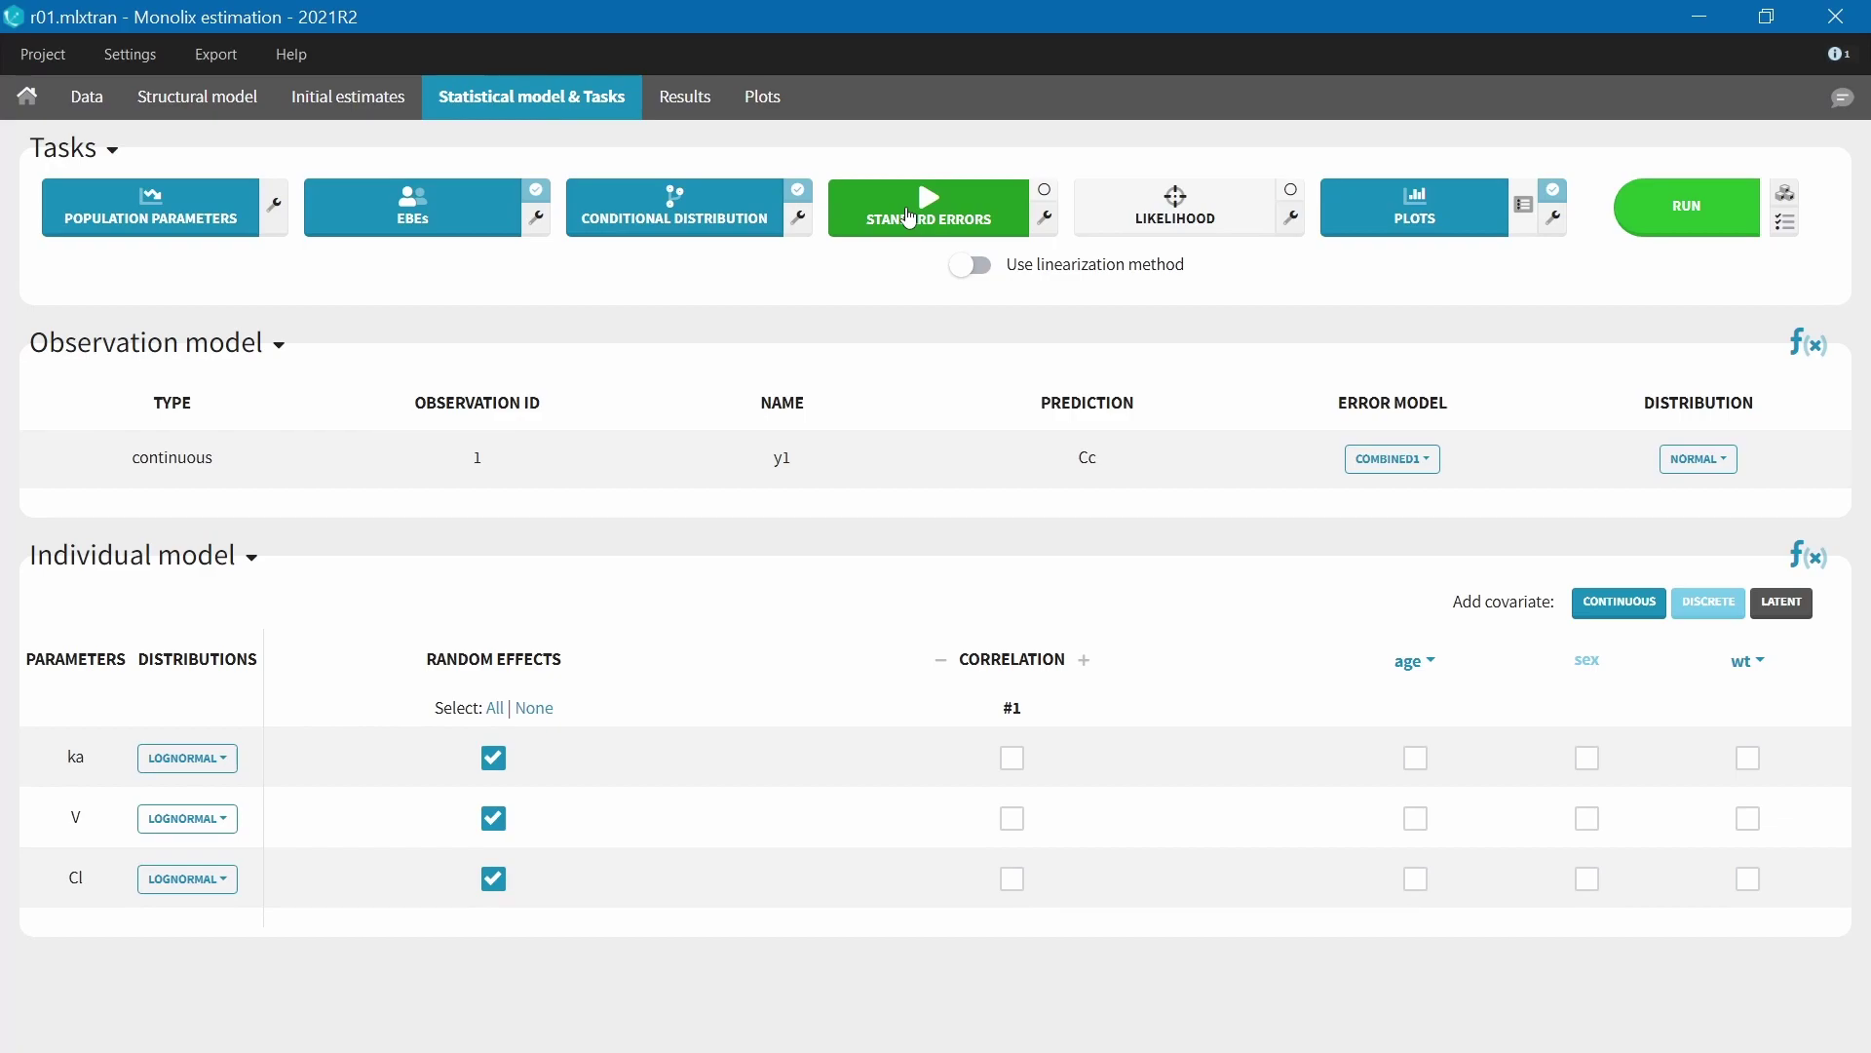
left_click(976, 269)
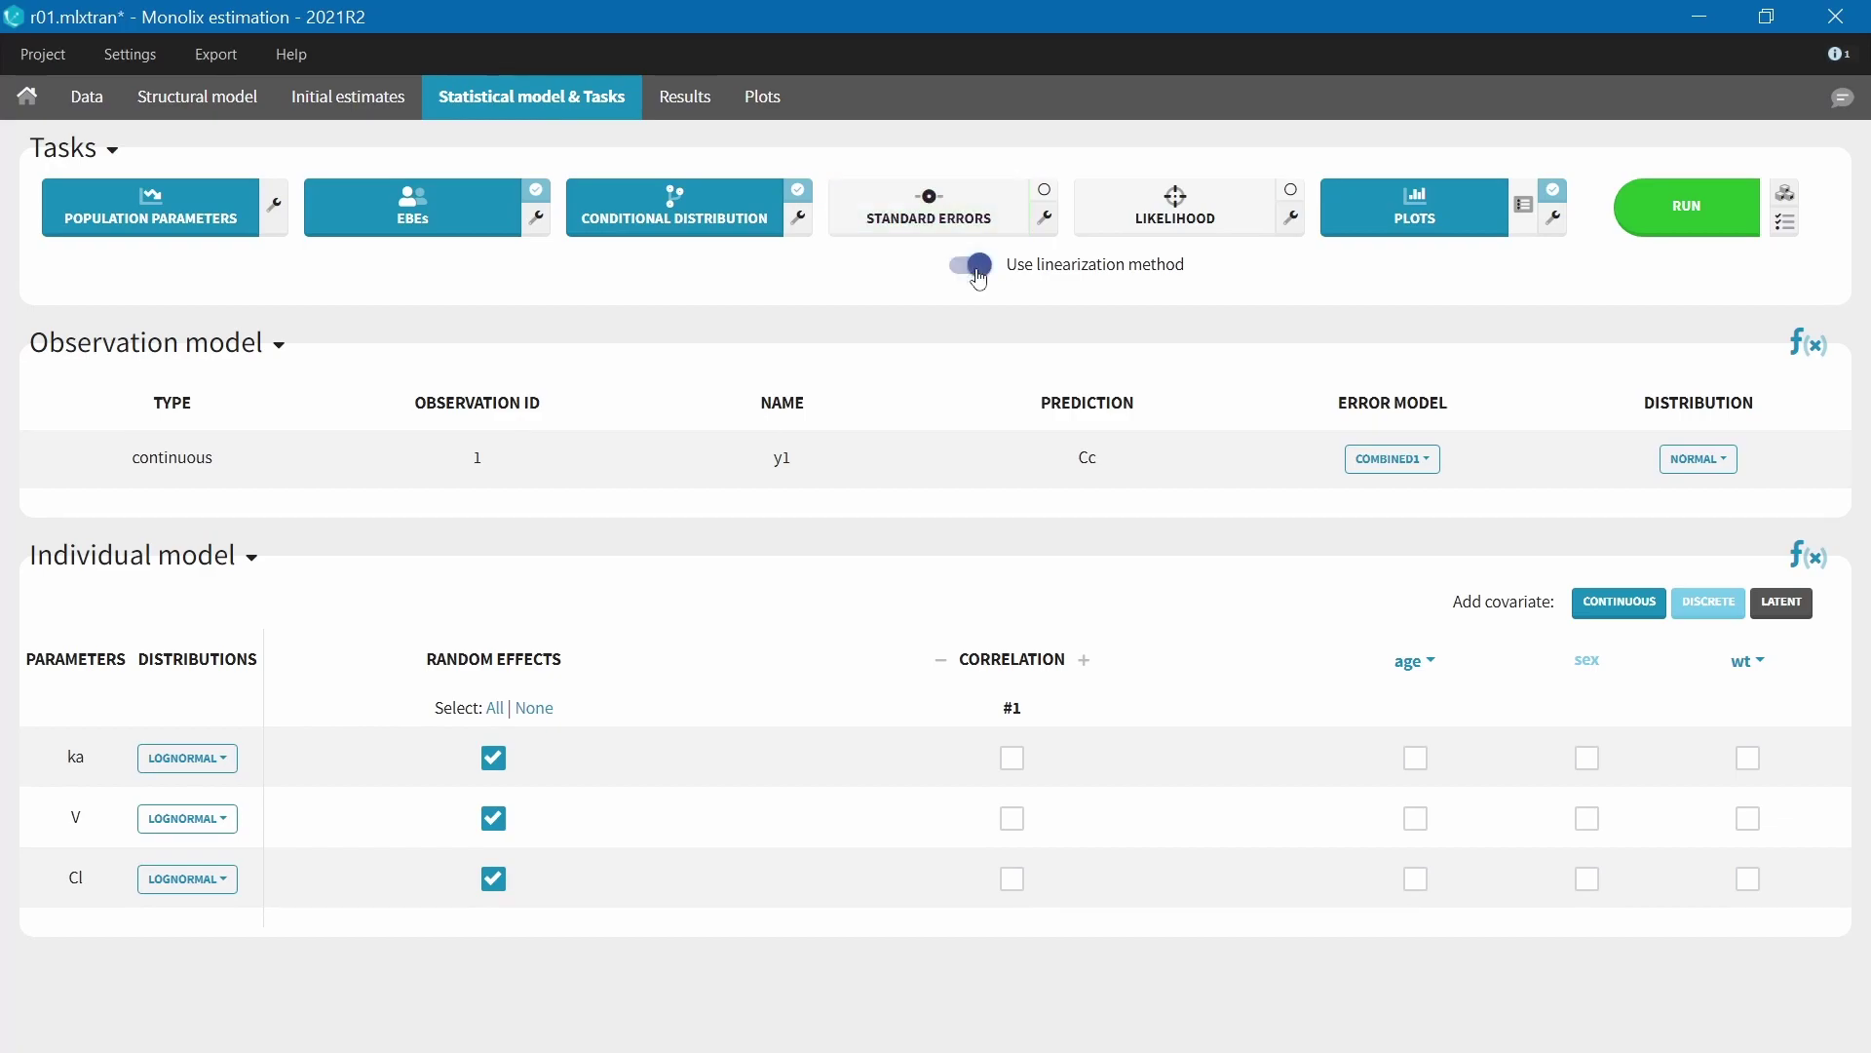
left_click(977, 273)
left_click(921, 213)
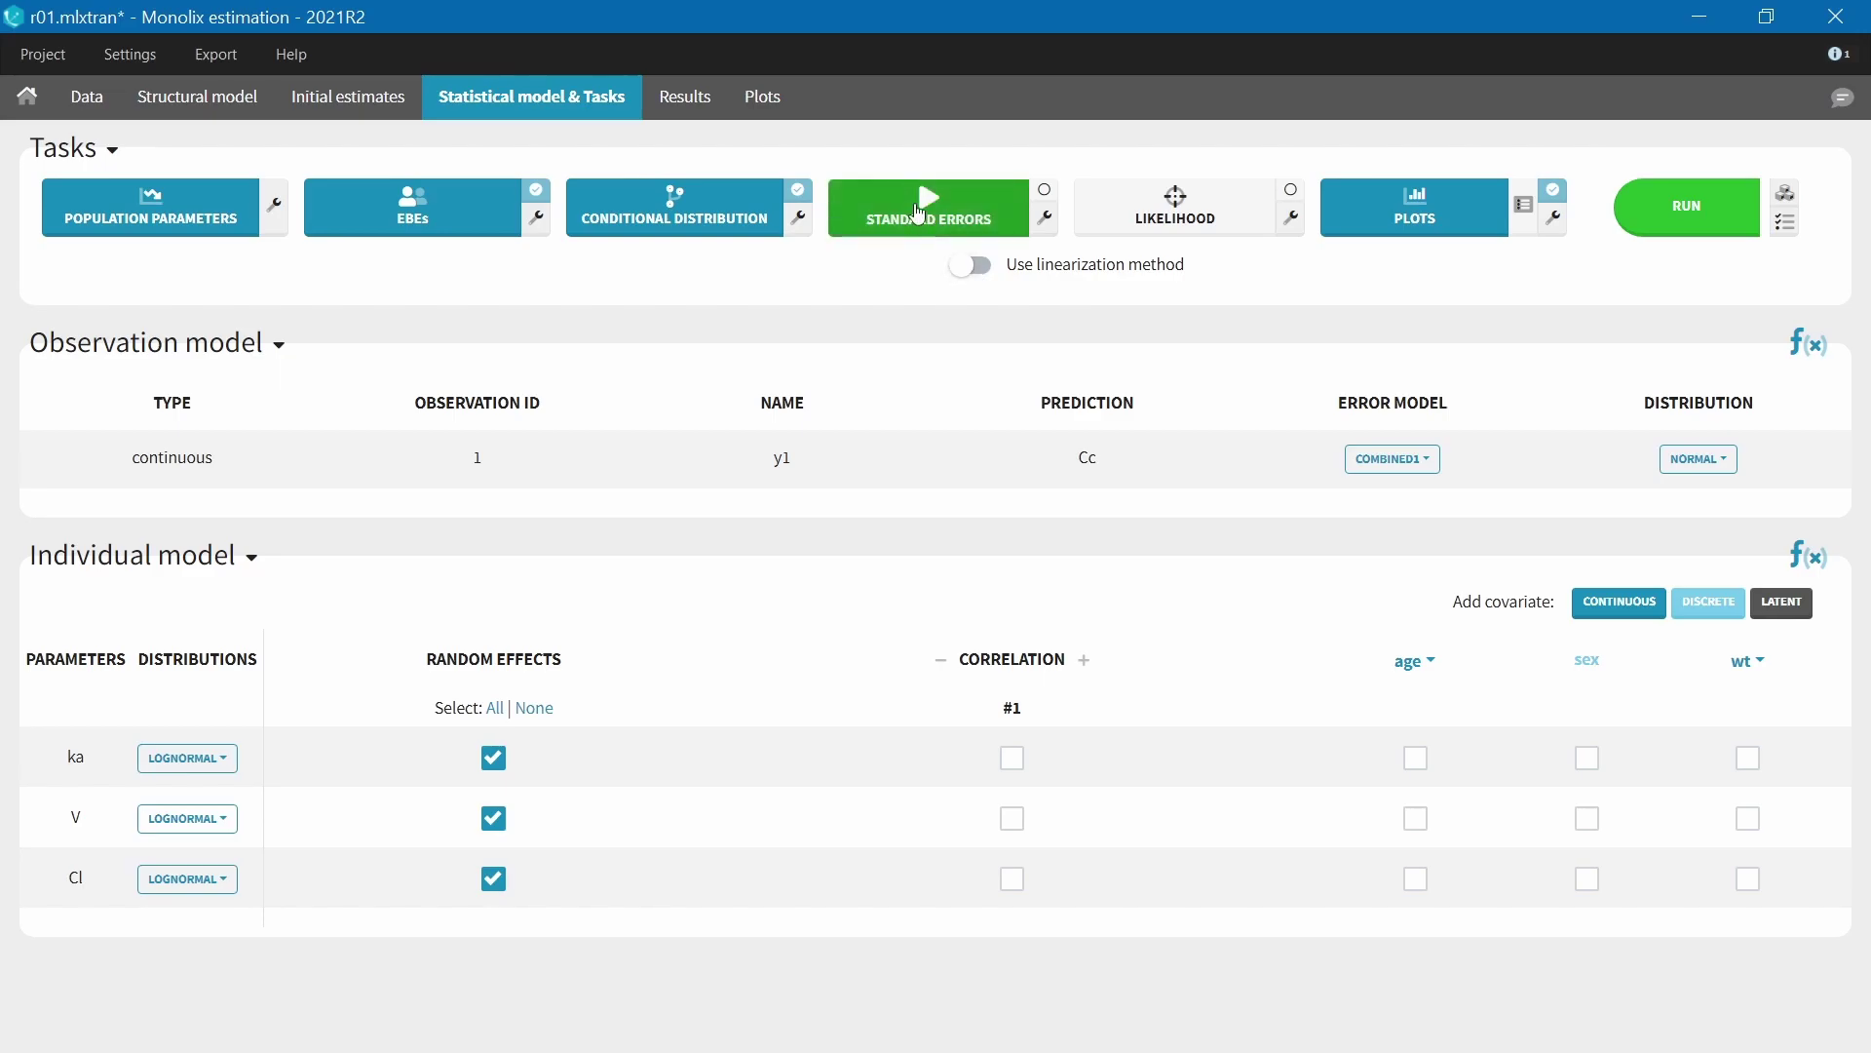
left_click(920, 213)
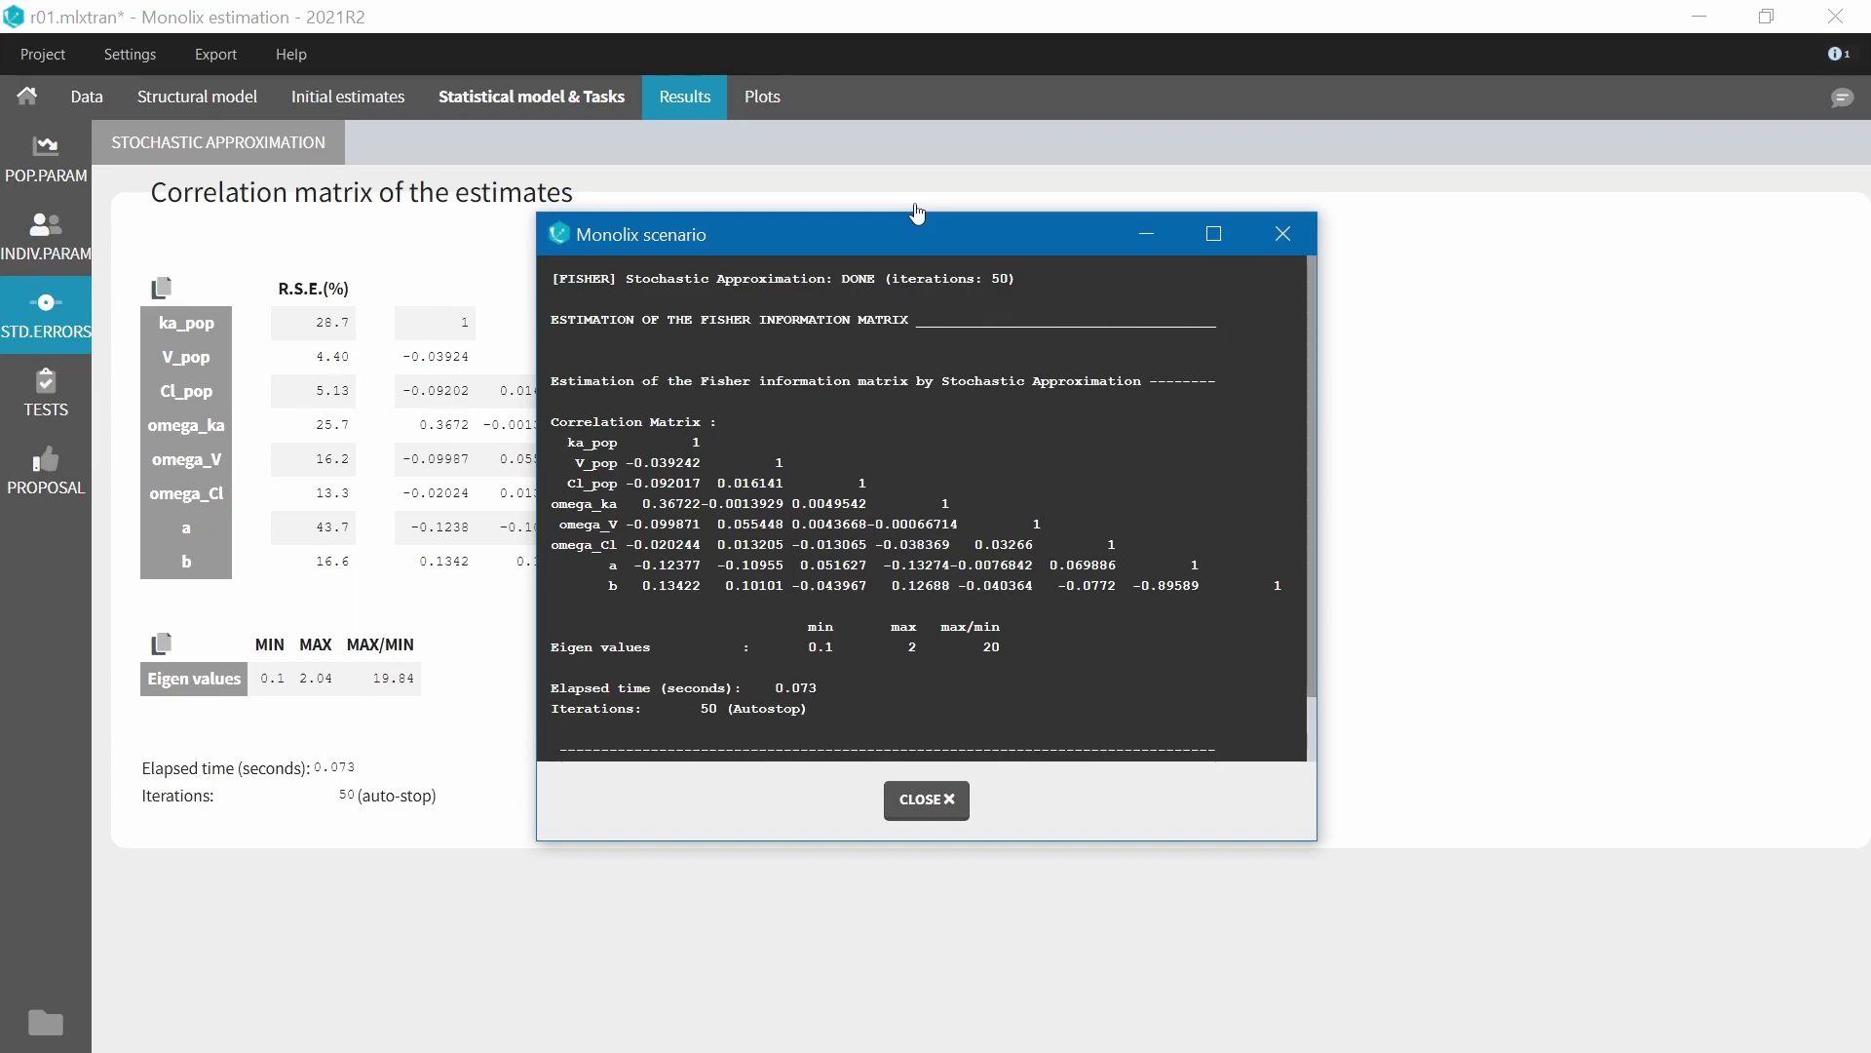
left_click(926, 799)
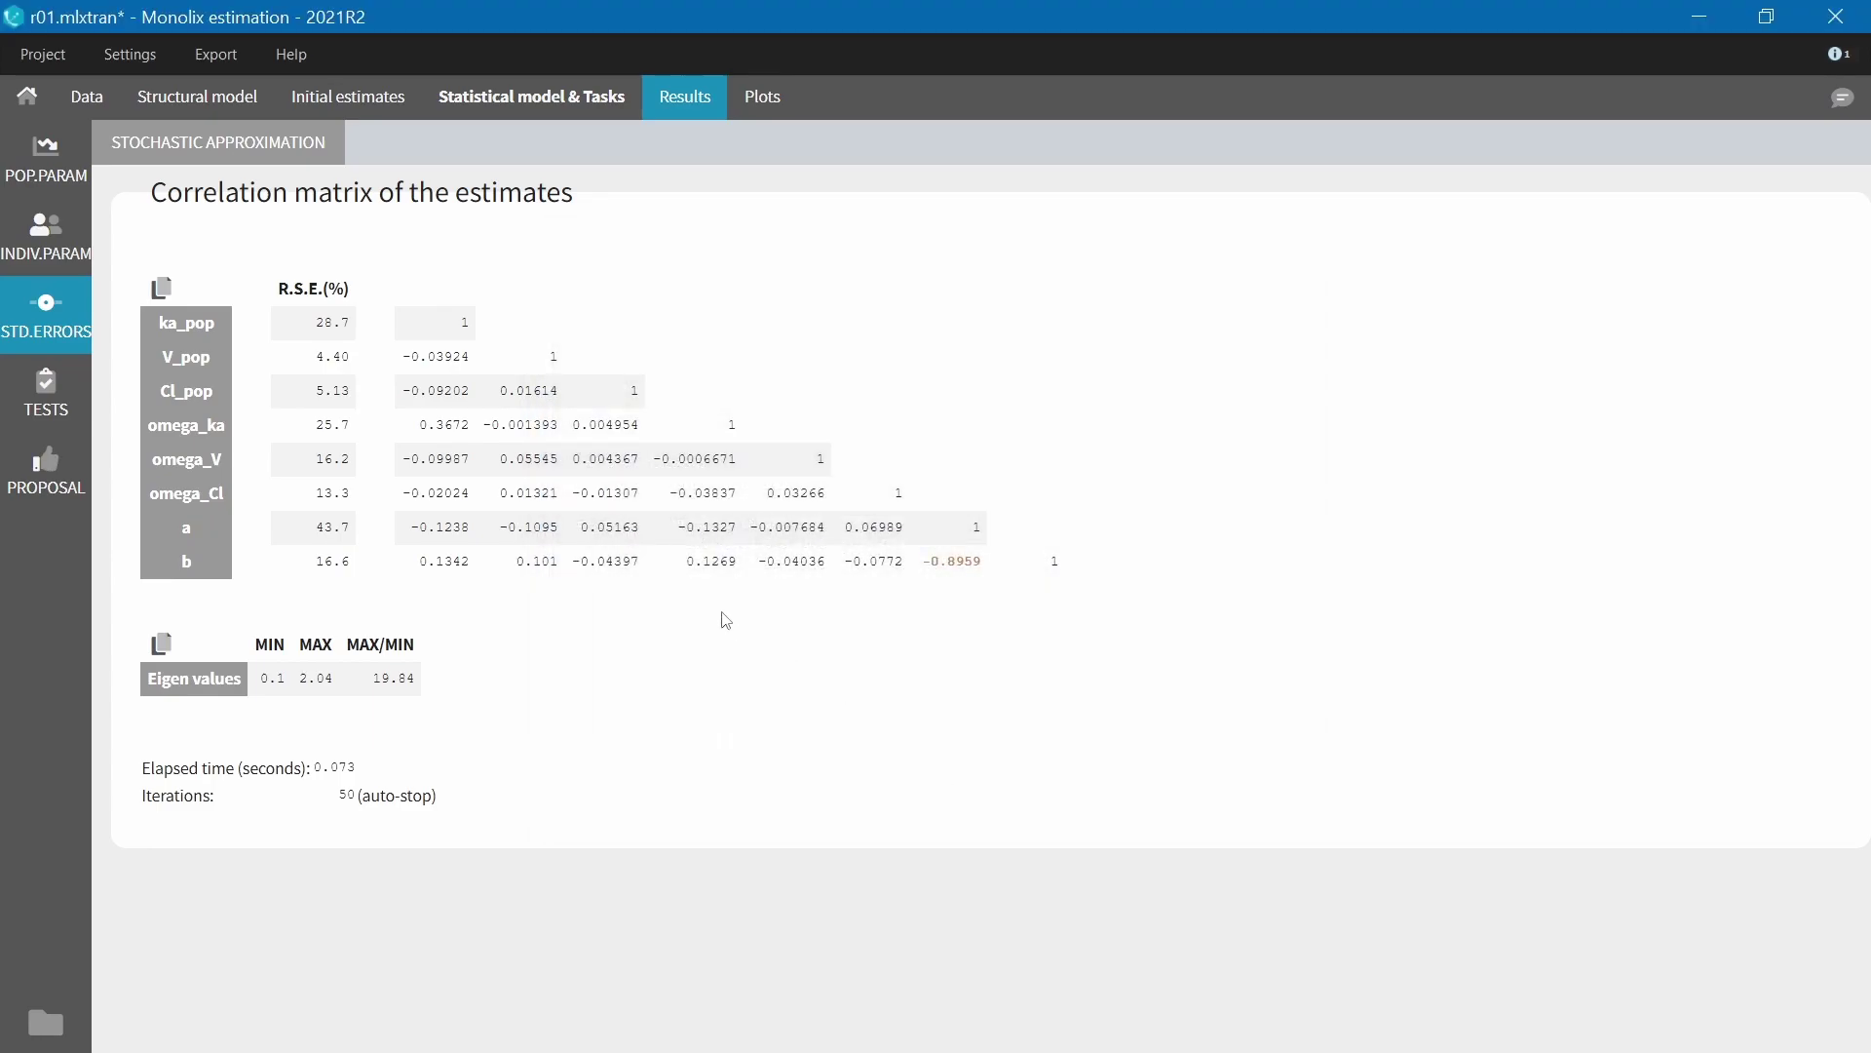
left_click(65, 154)
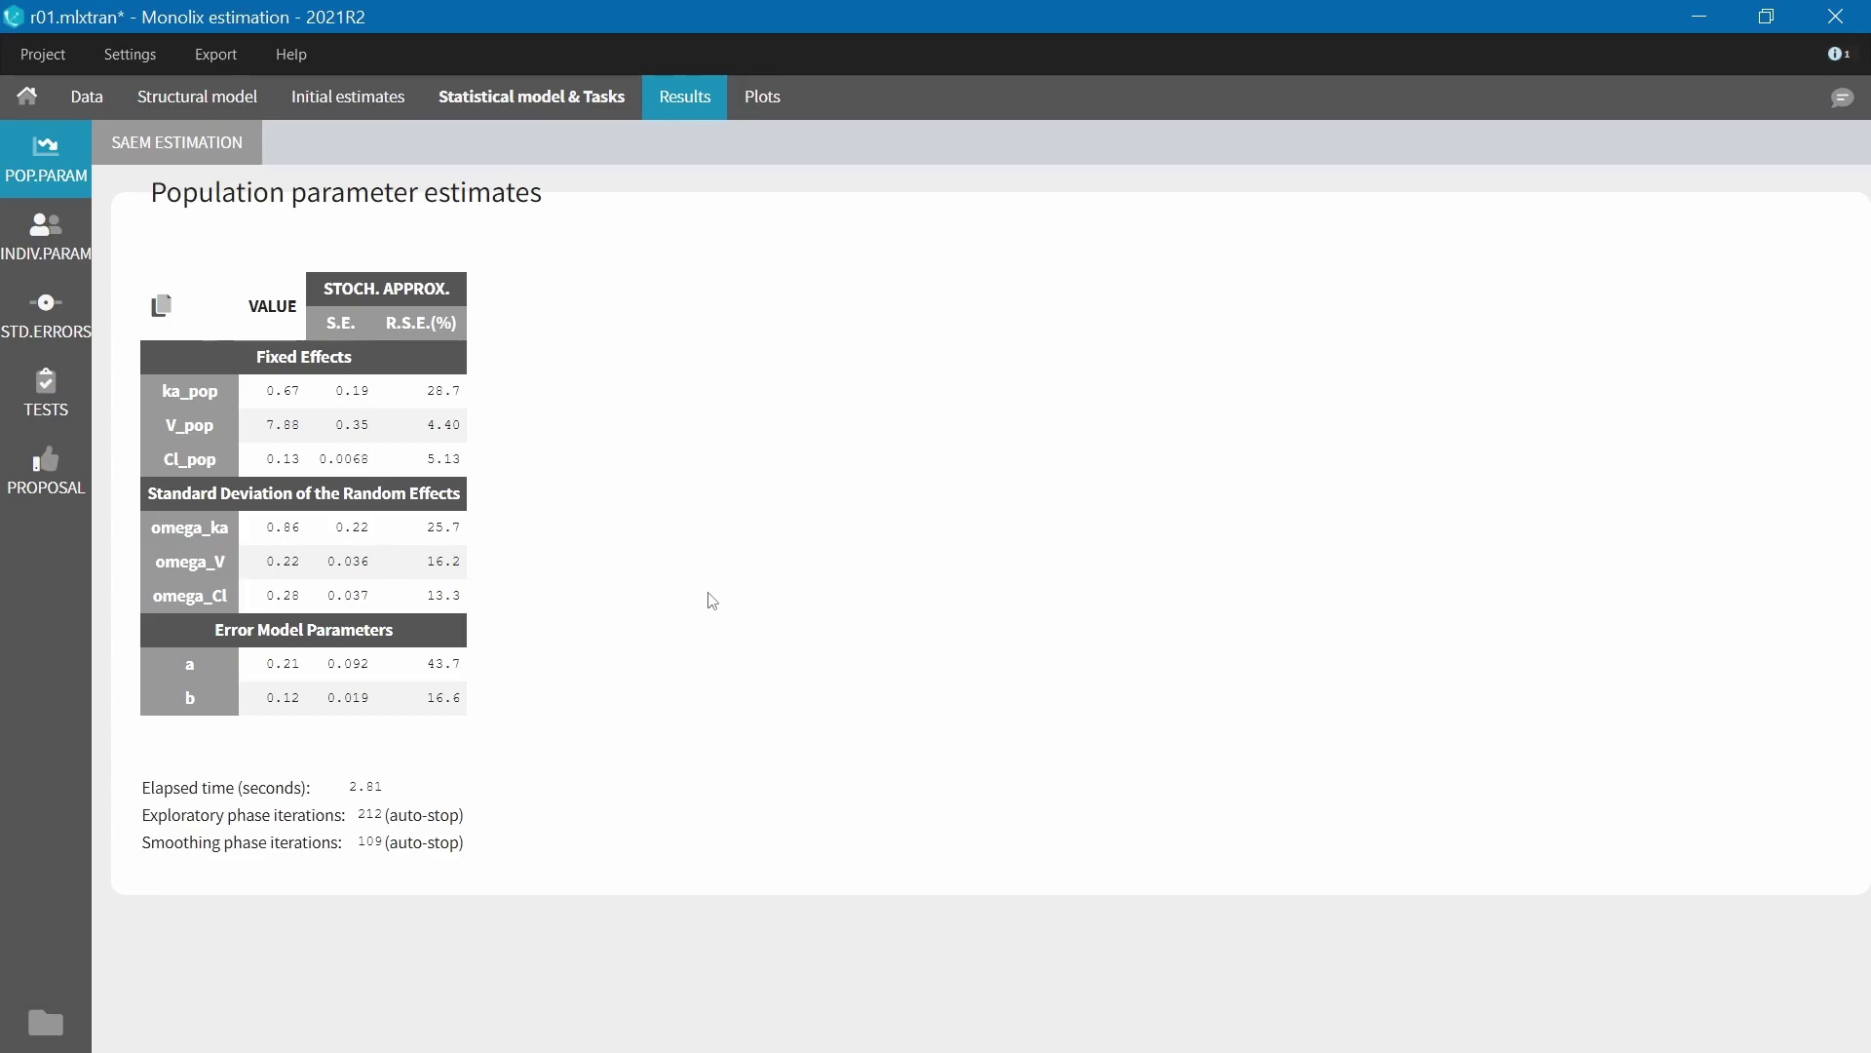
Run the likelihood task without linearization and close the scenario window to show the information criteria
left_click(545, 113)
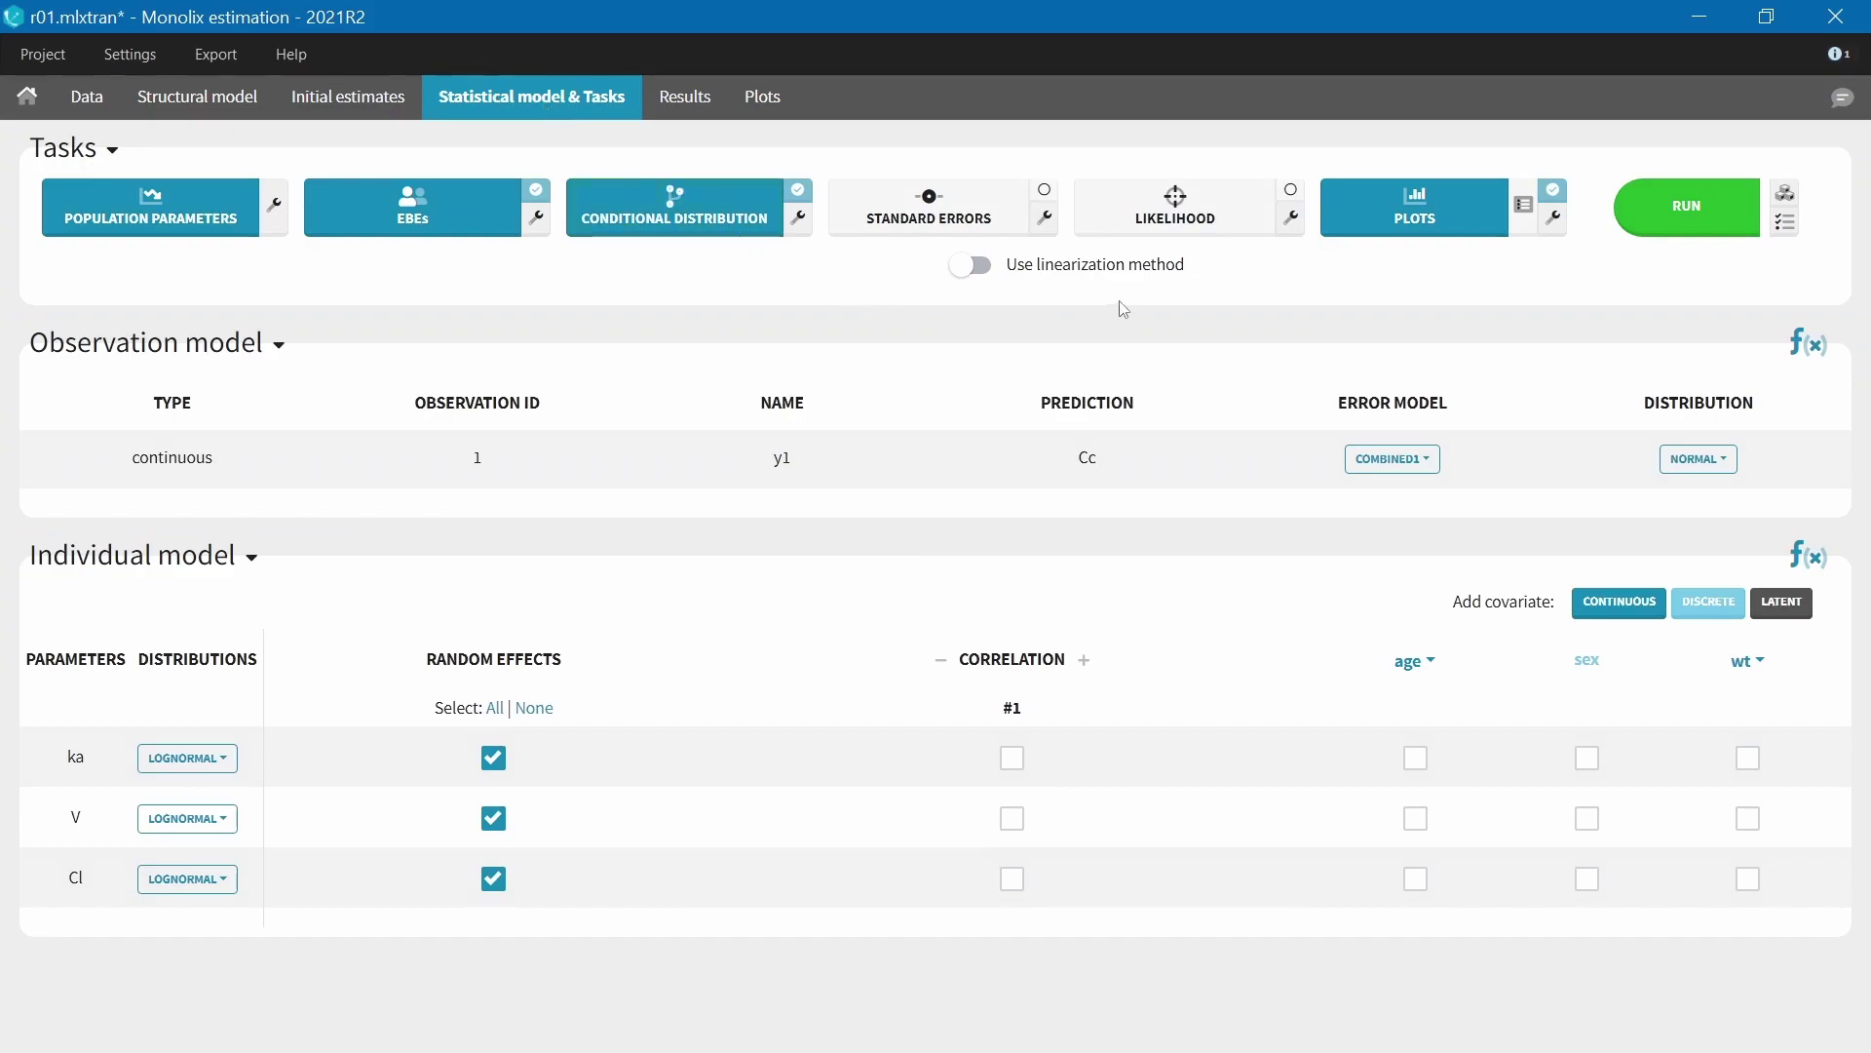
left_click(1179, 228)
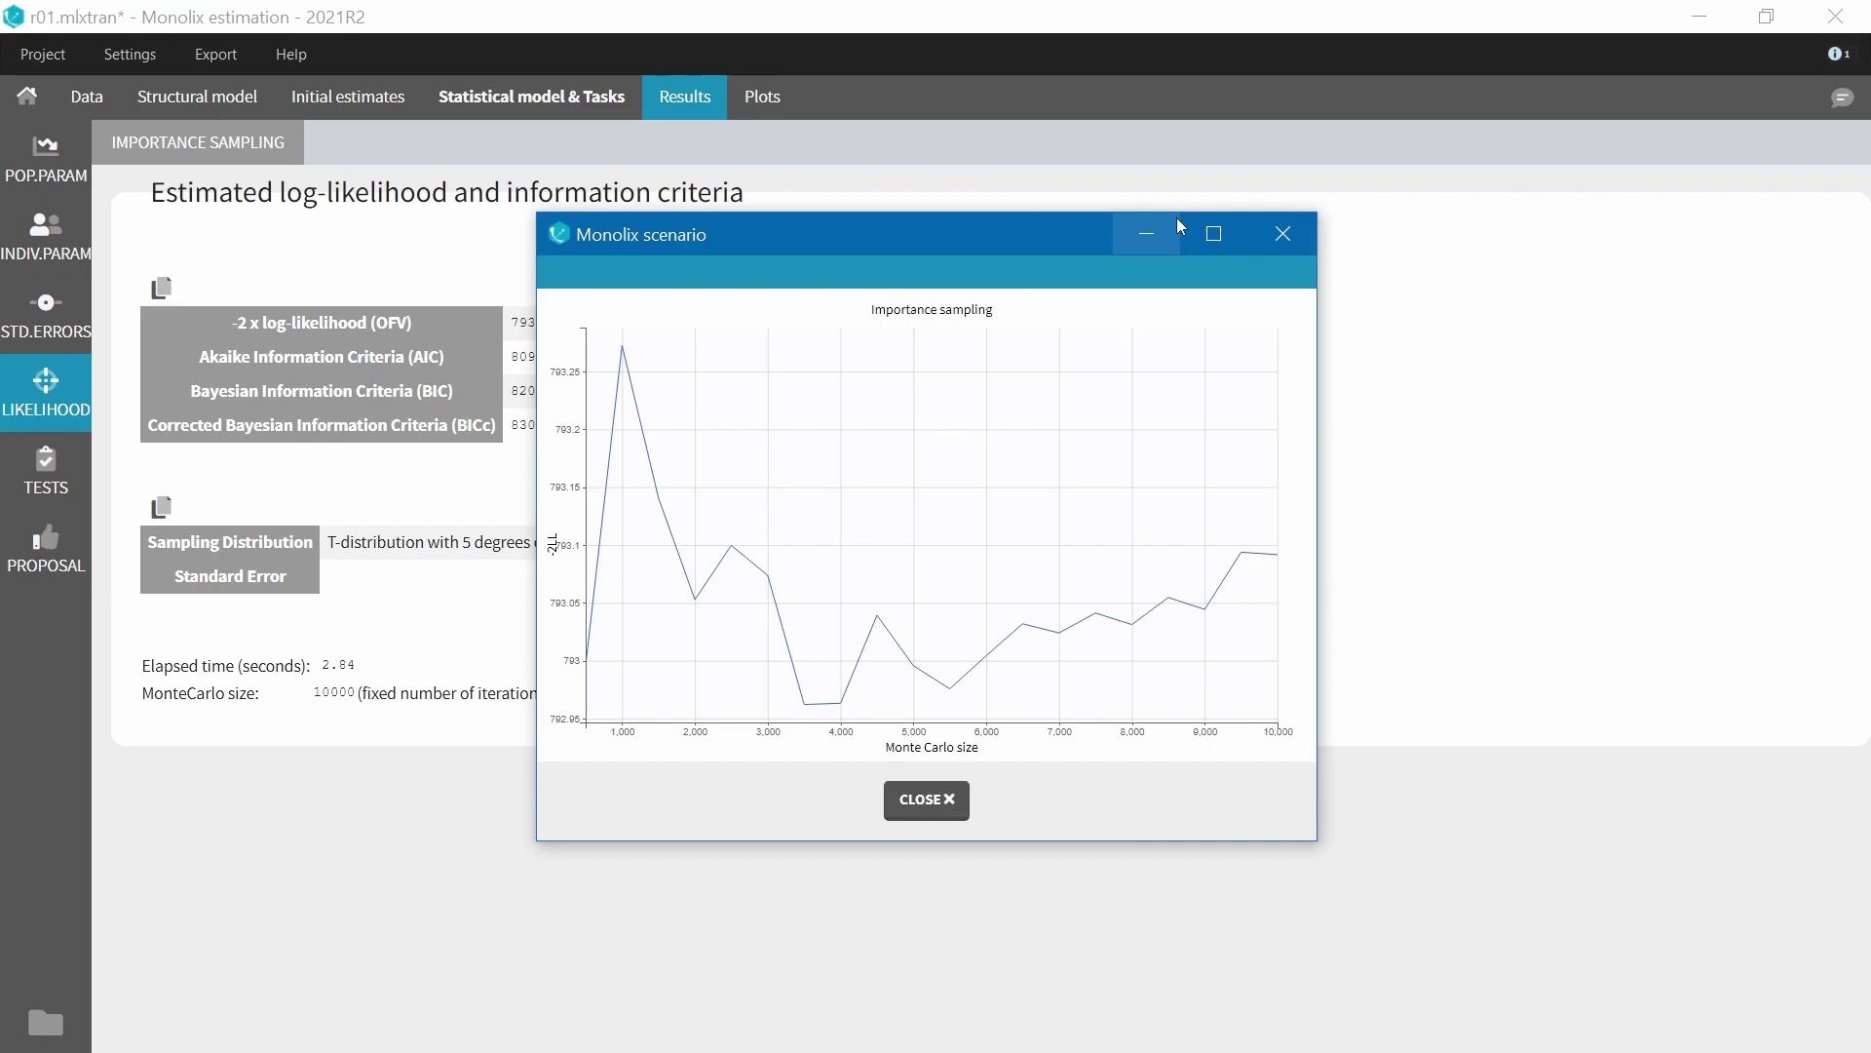
left_click(919, 798)
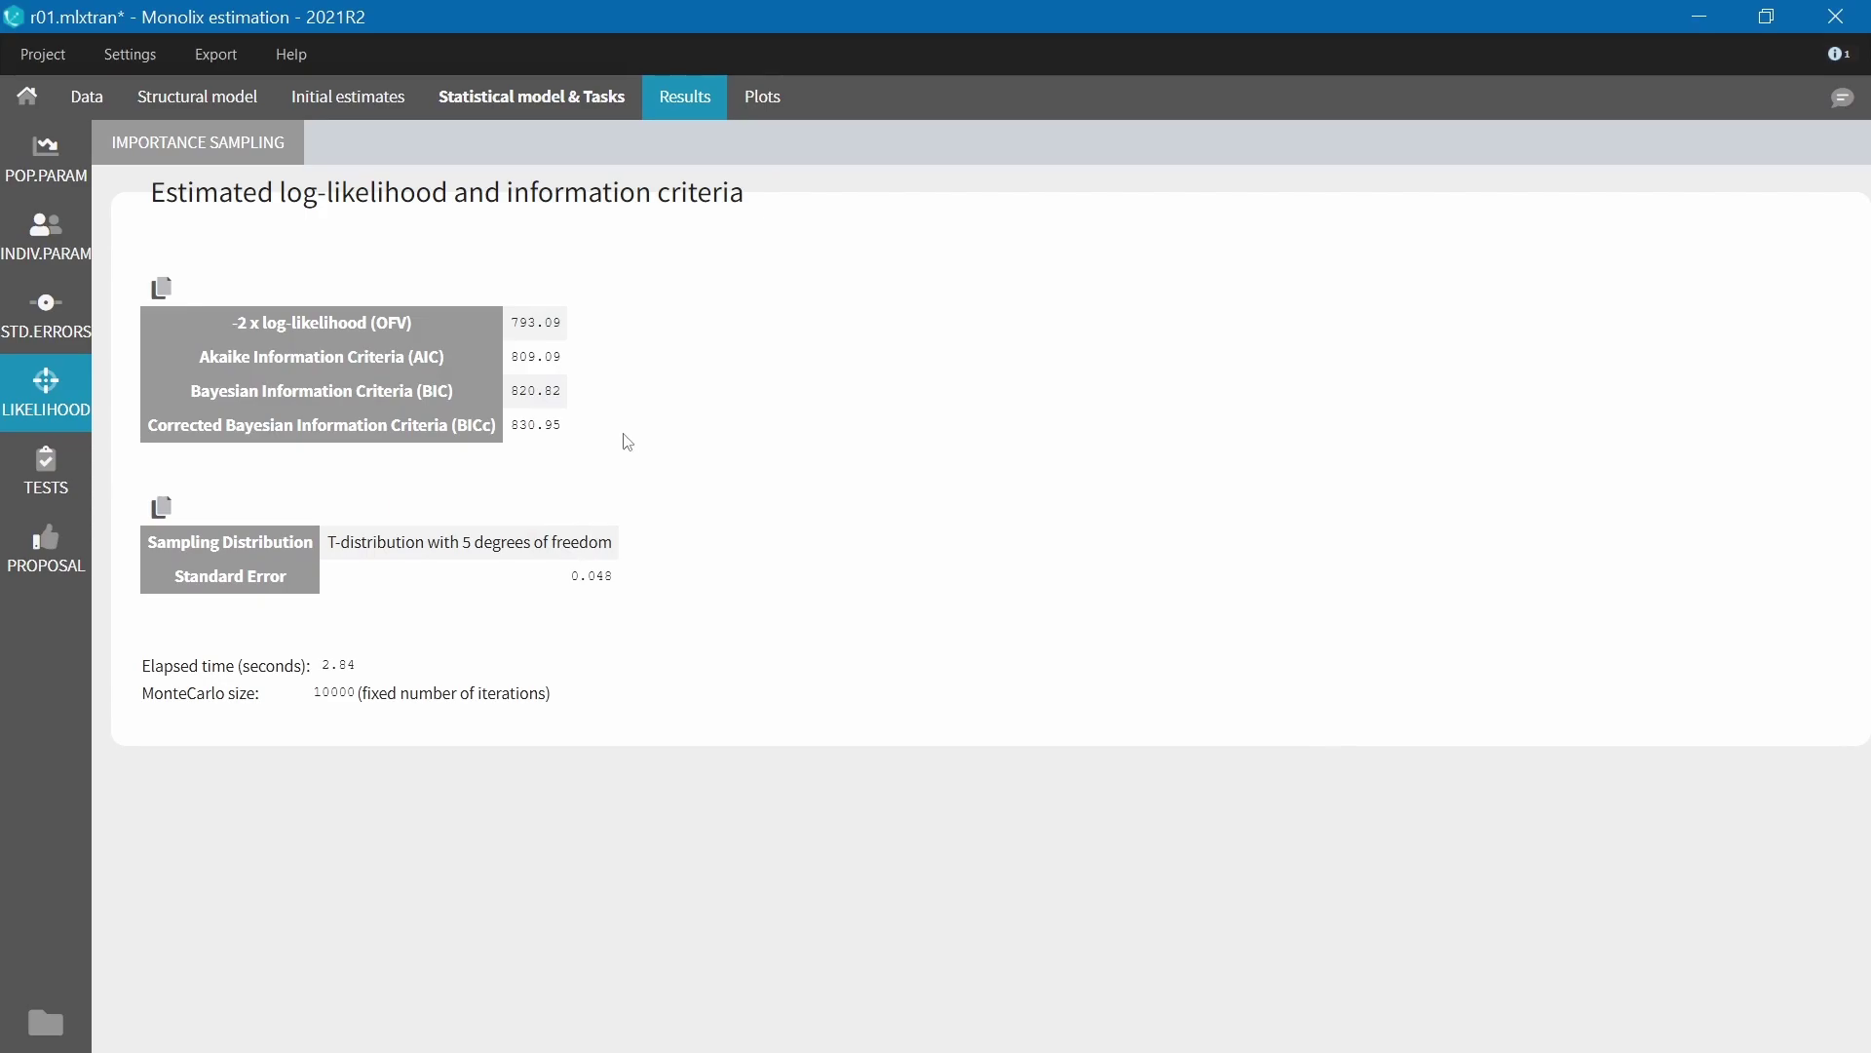
Generate the diagnostic plots and show observations vs predictions for y1 with log scale on both axes
left_click(565, 96)
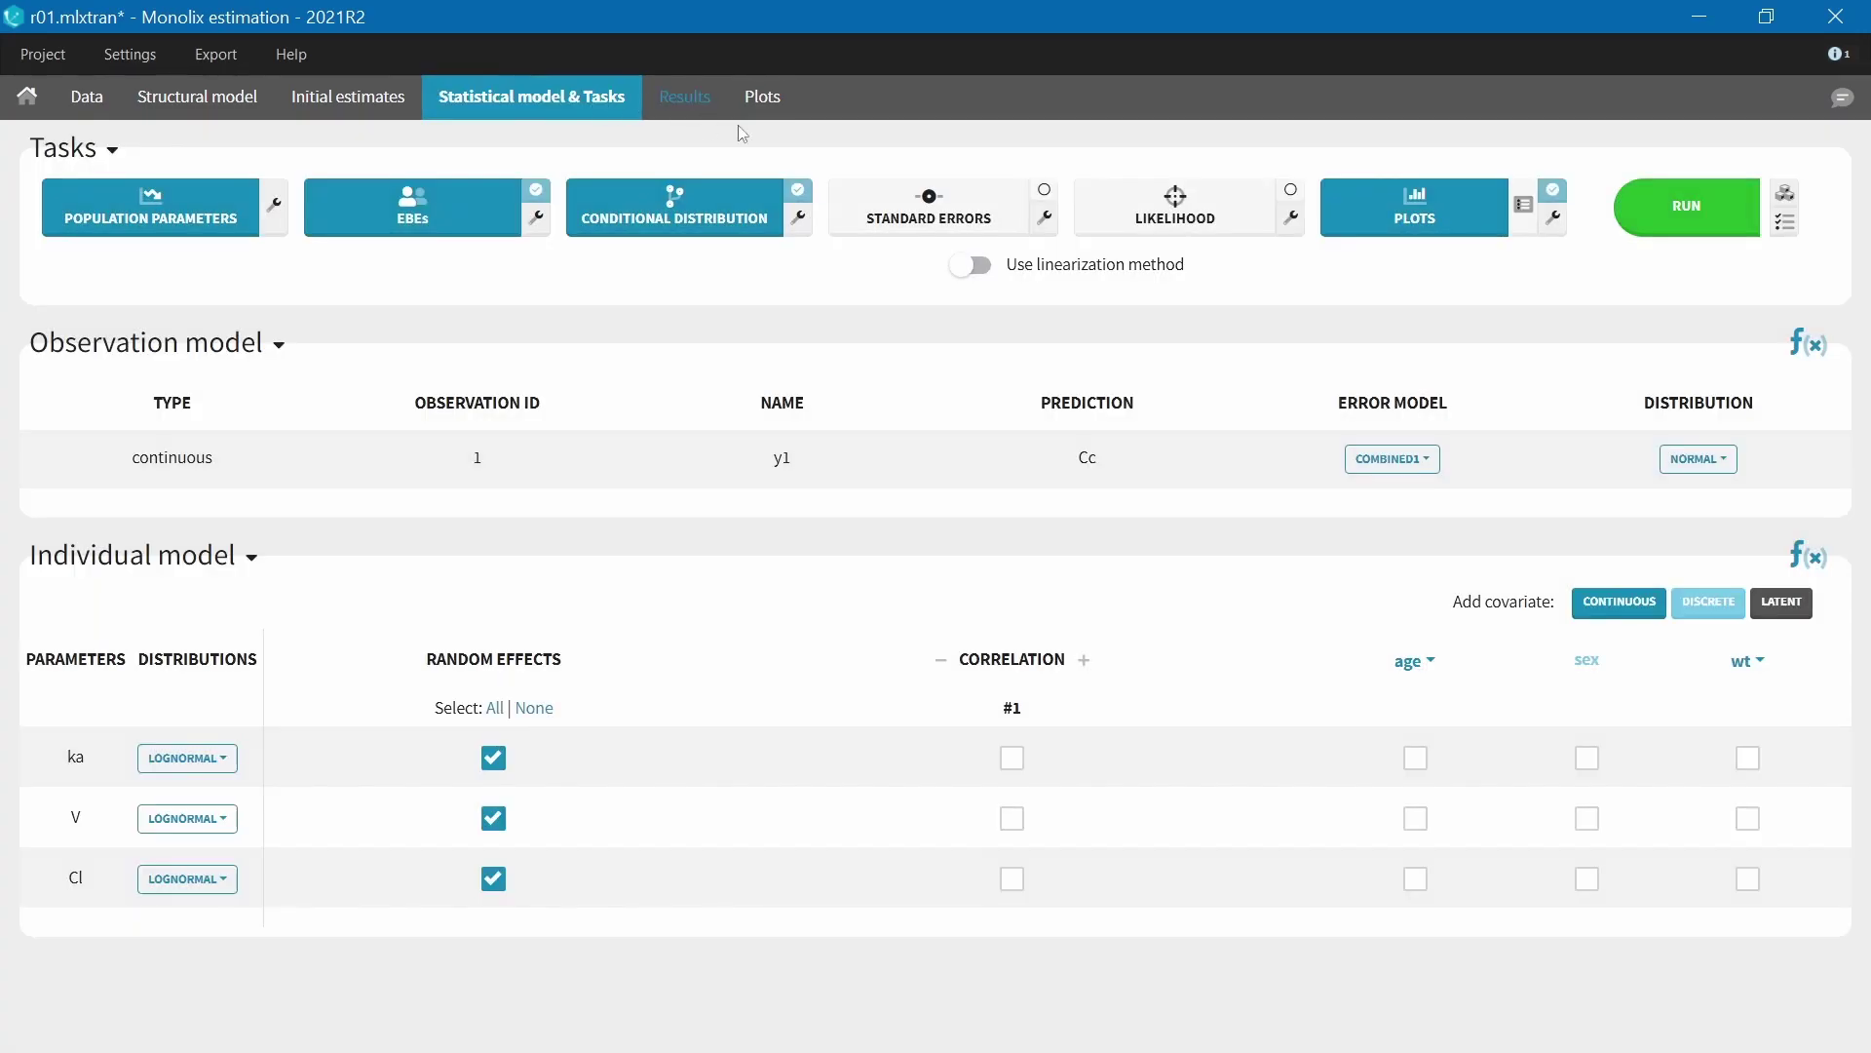
left_click(1416, 210)
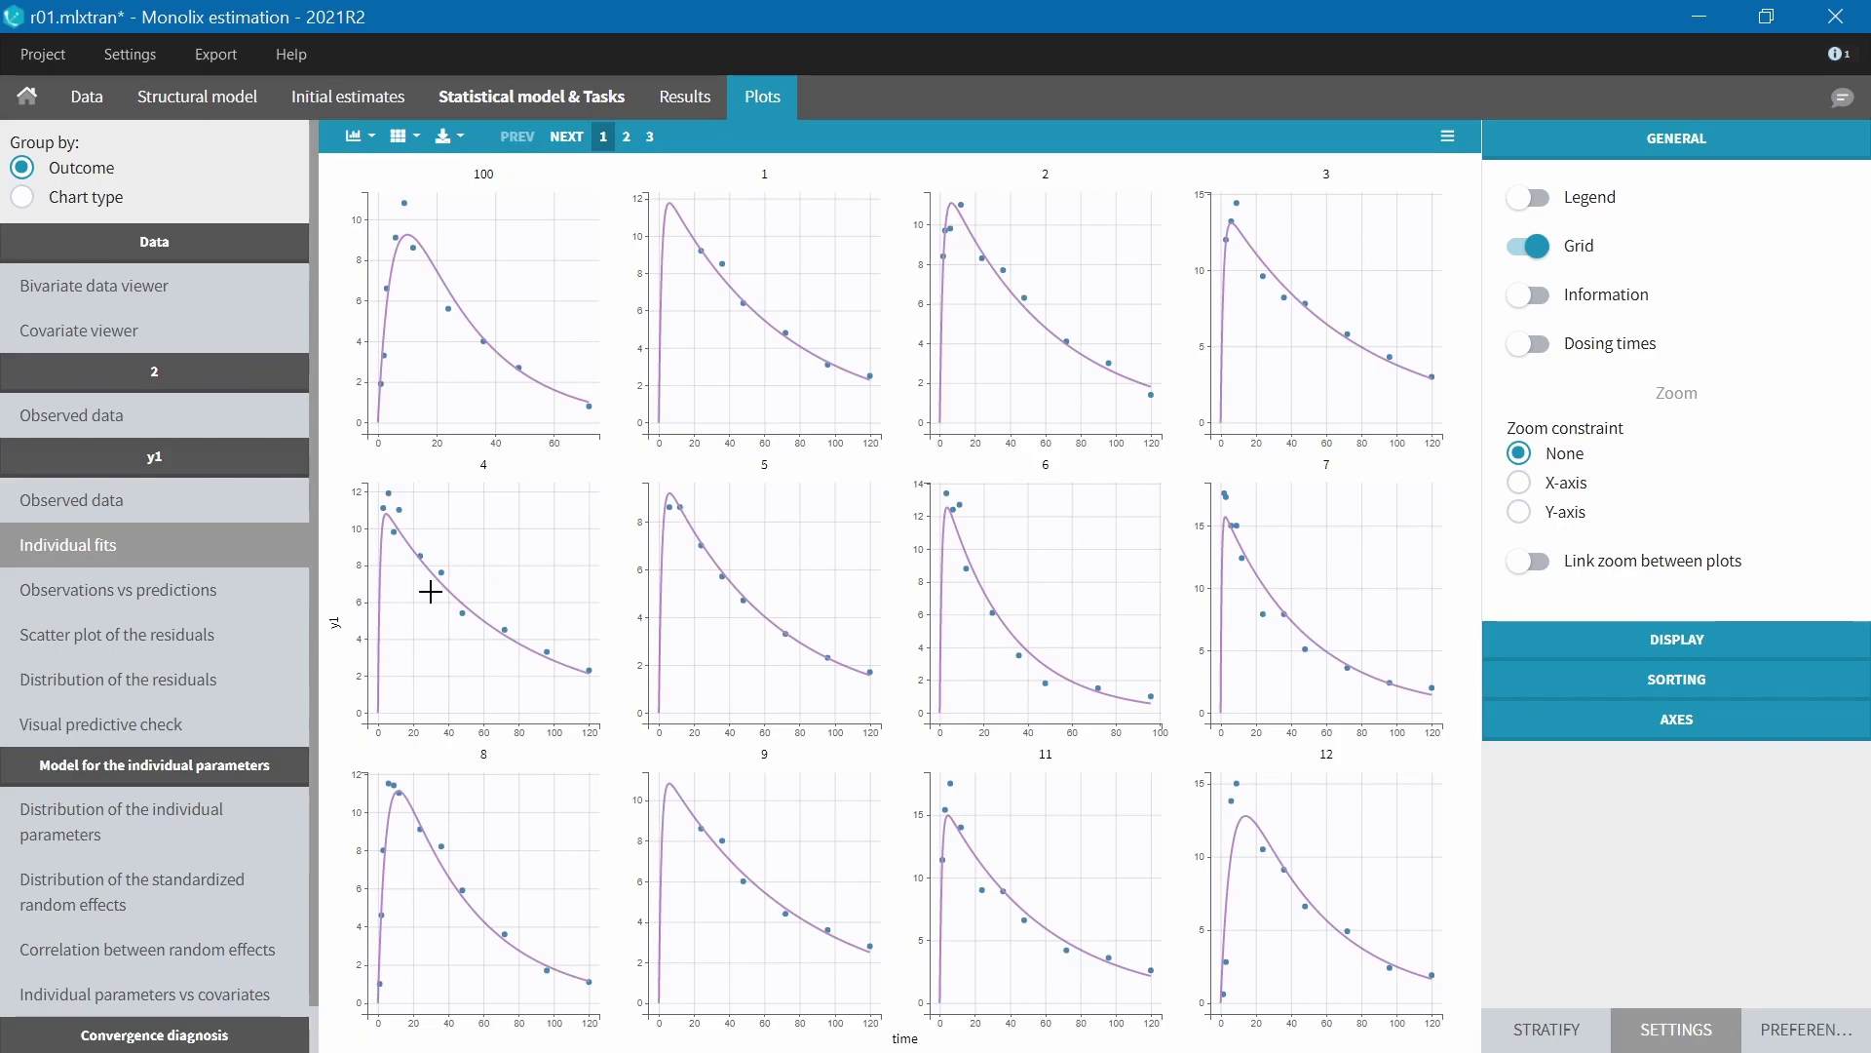
left_click(204, 598)
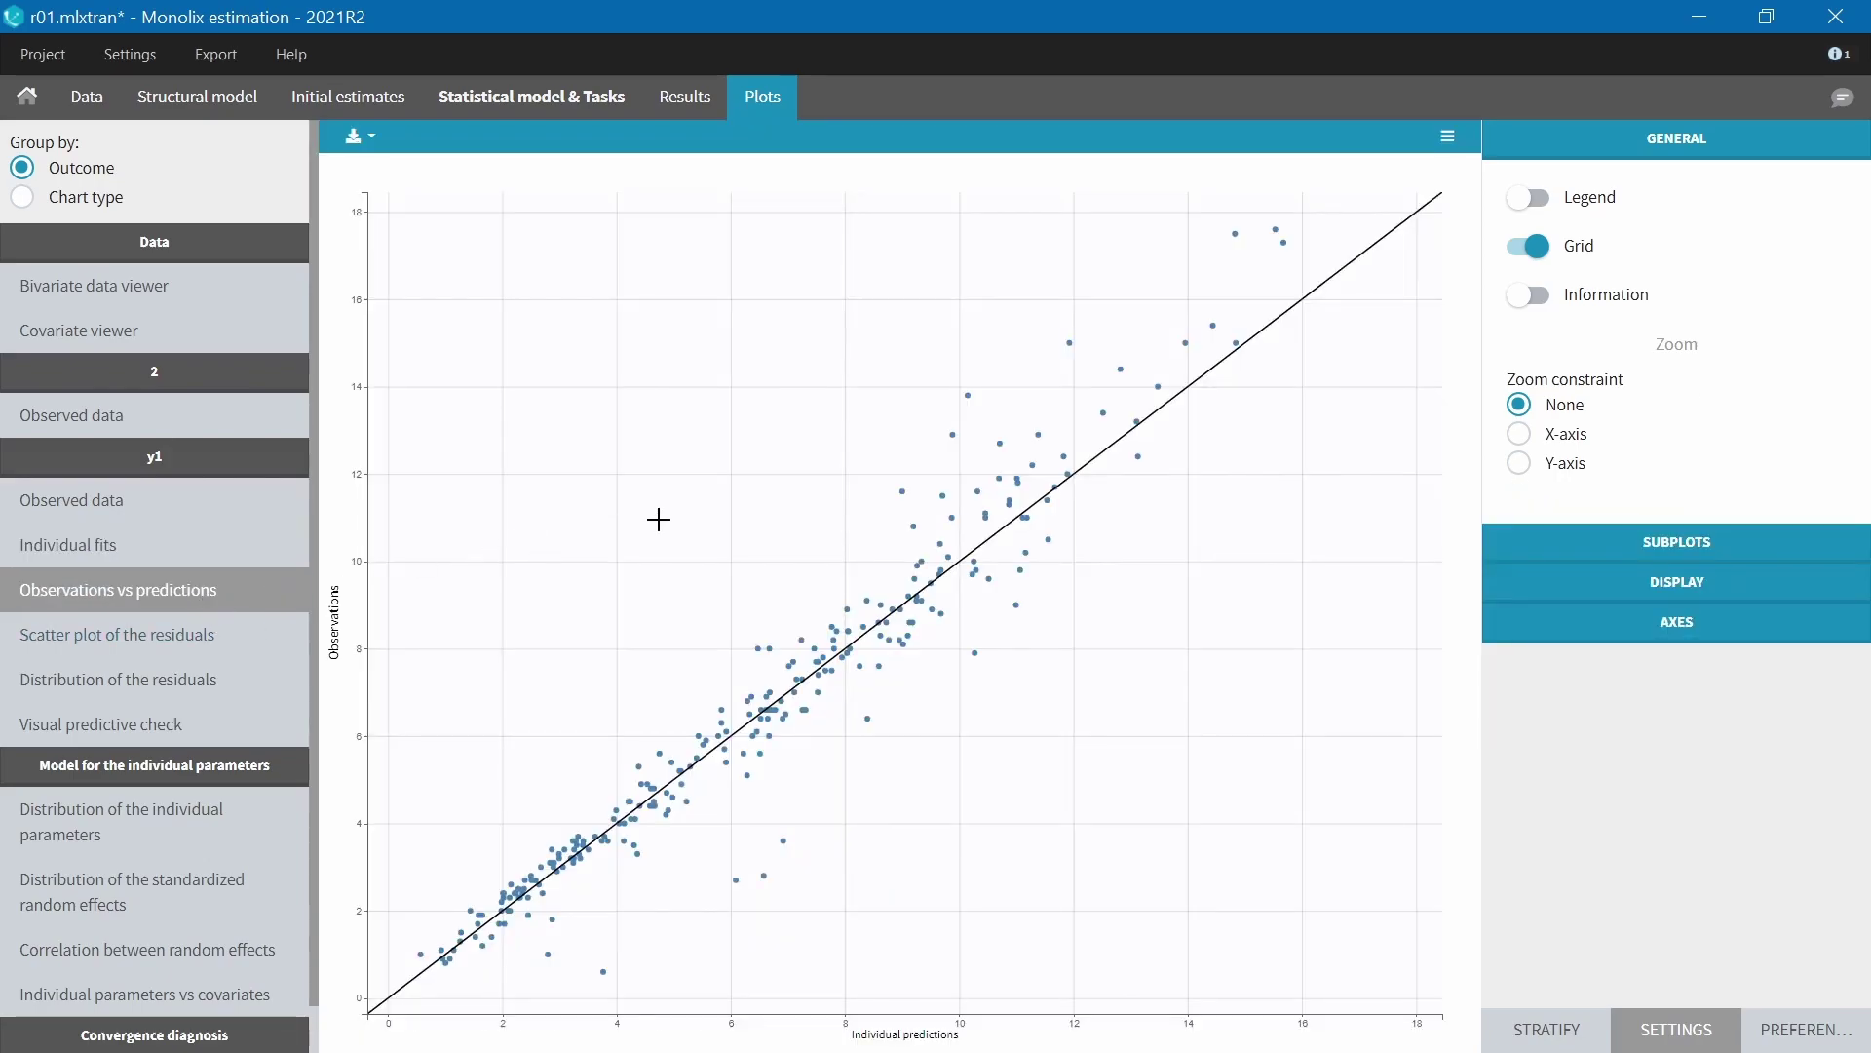
left_click(1538, 629)
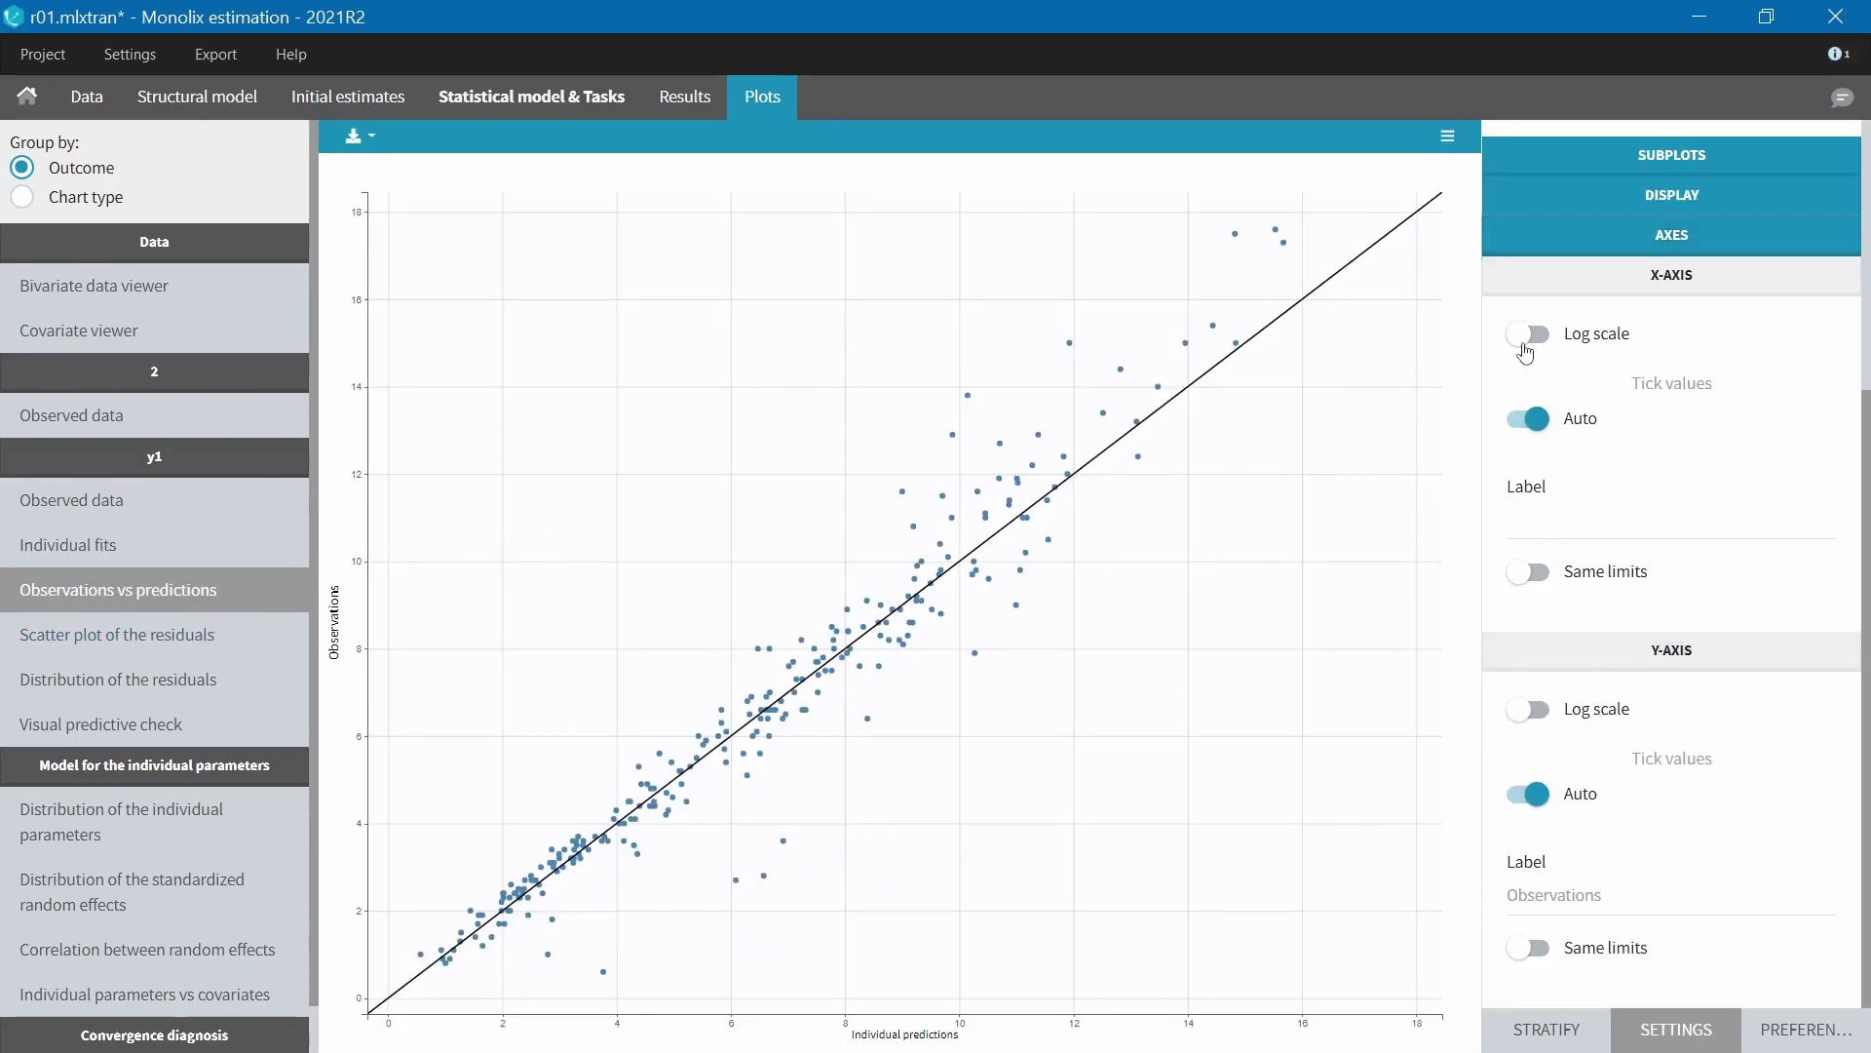
left_click(1527, 335)
left_click(1529, 710)
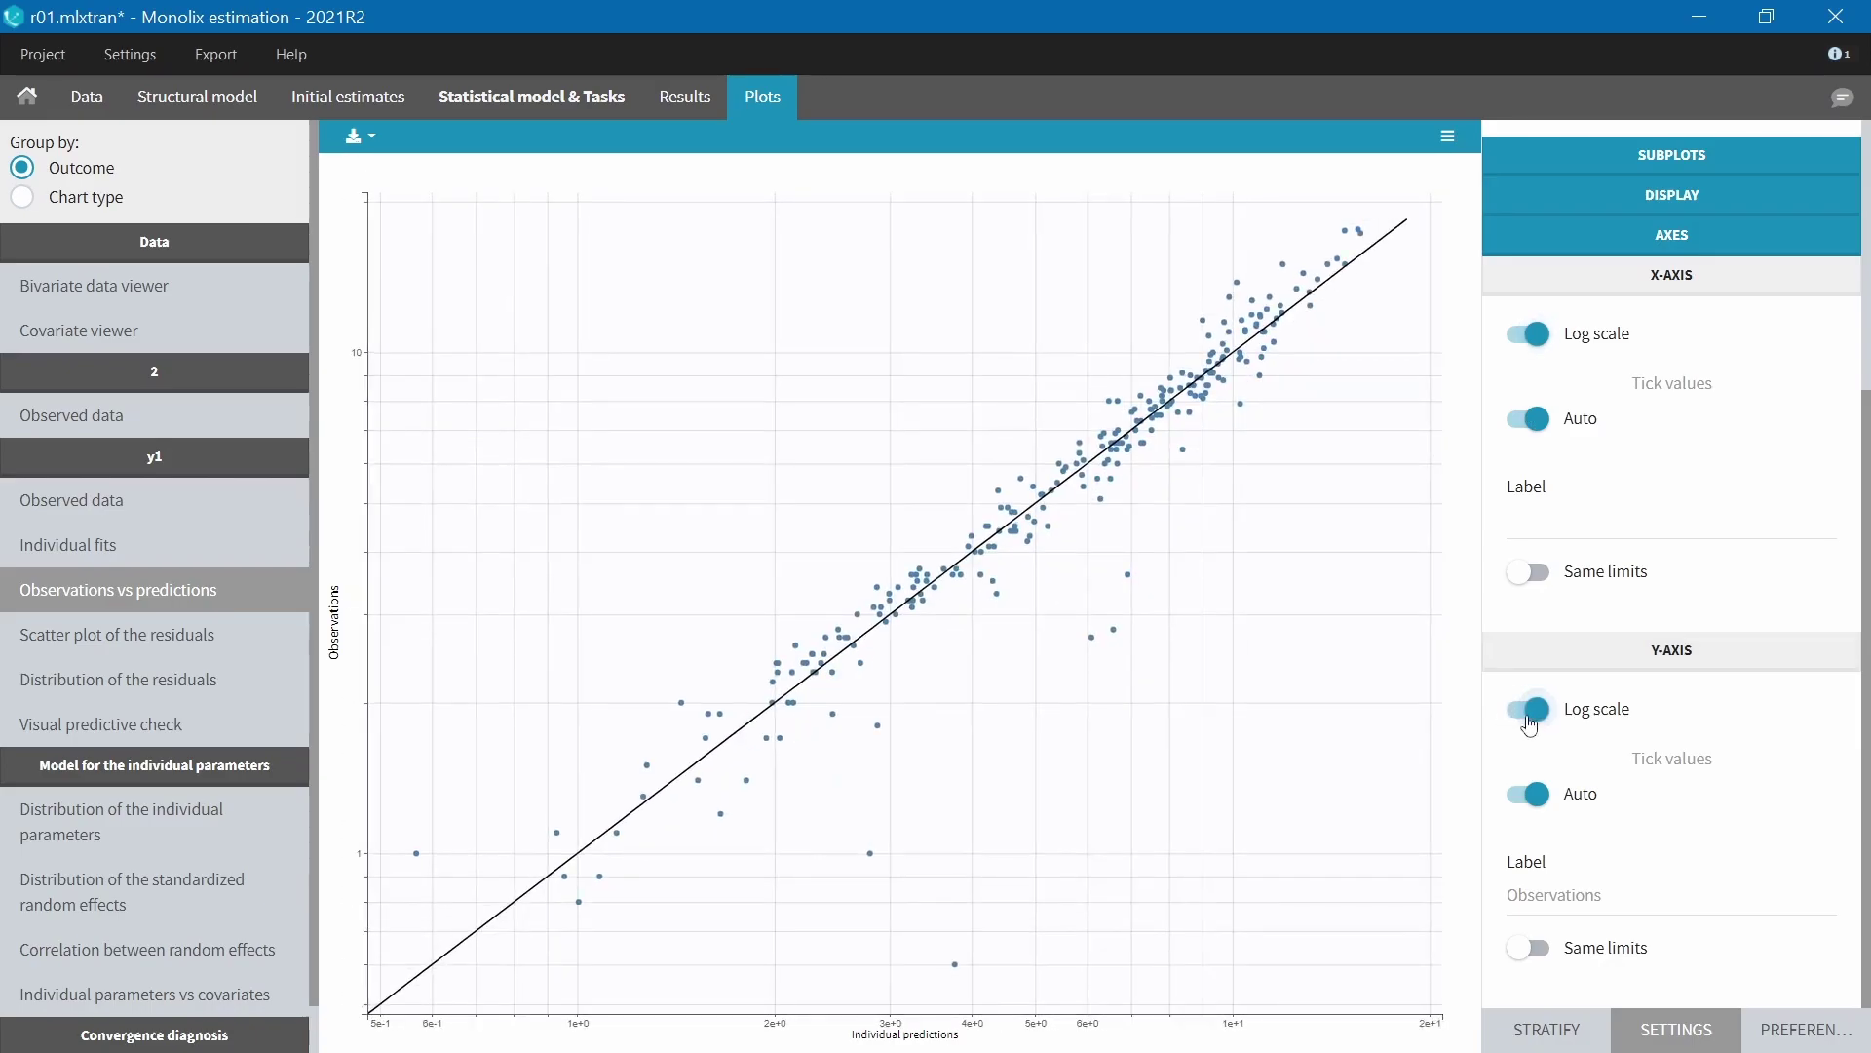
Highlight the outlying individual 12 and zoom its individual fit on the early times, with an X-axis constraint and zoom linked between plots
mouse_move(870, 851)
left_click(953, 965)
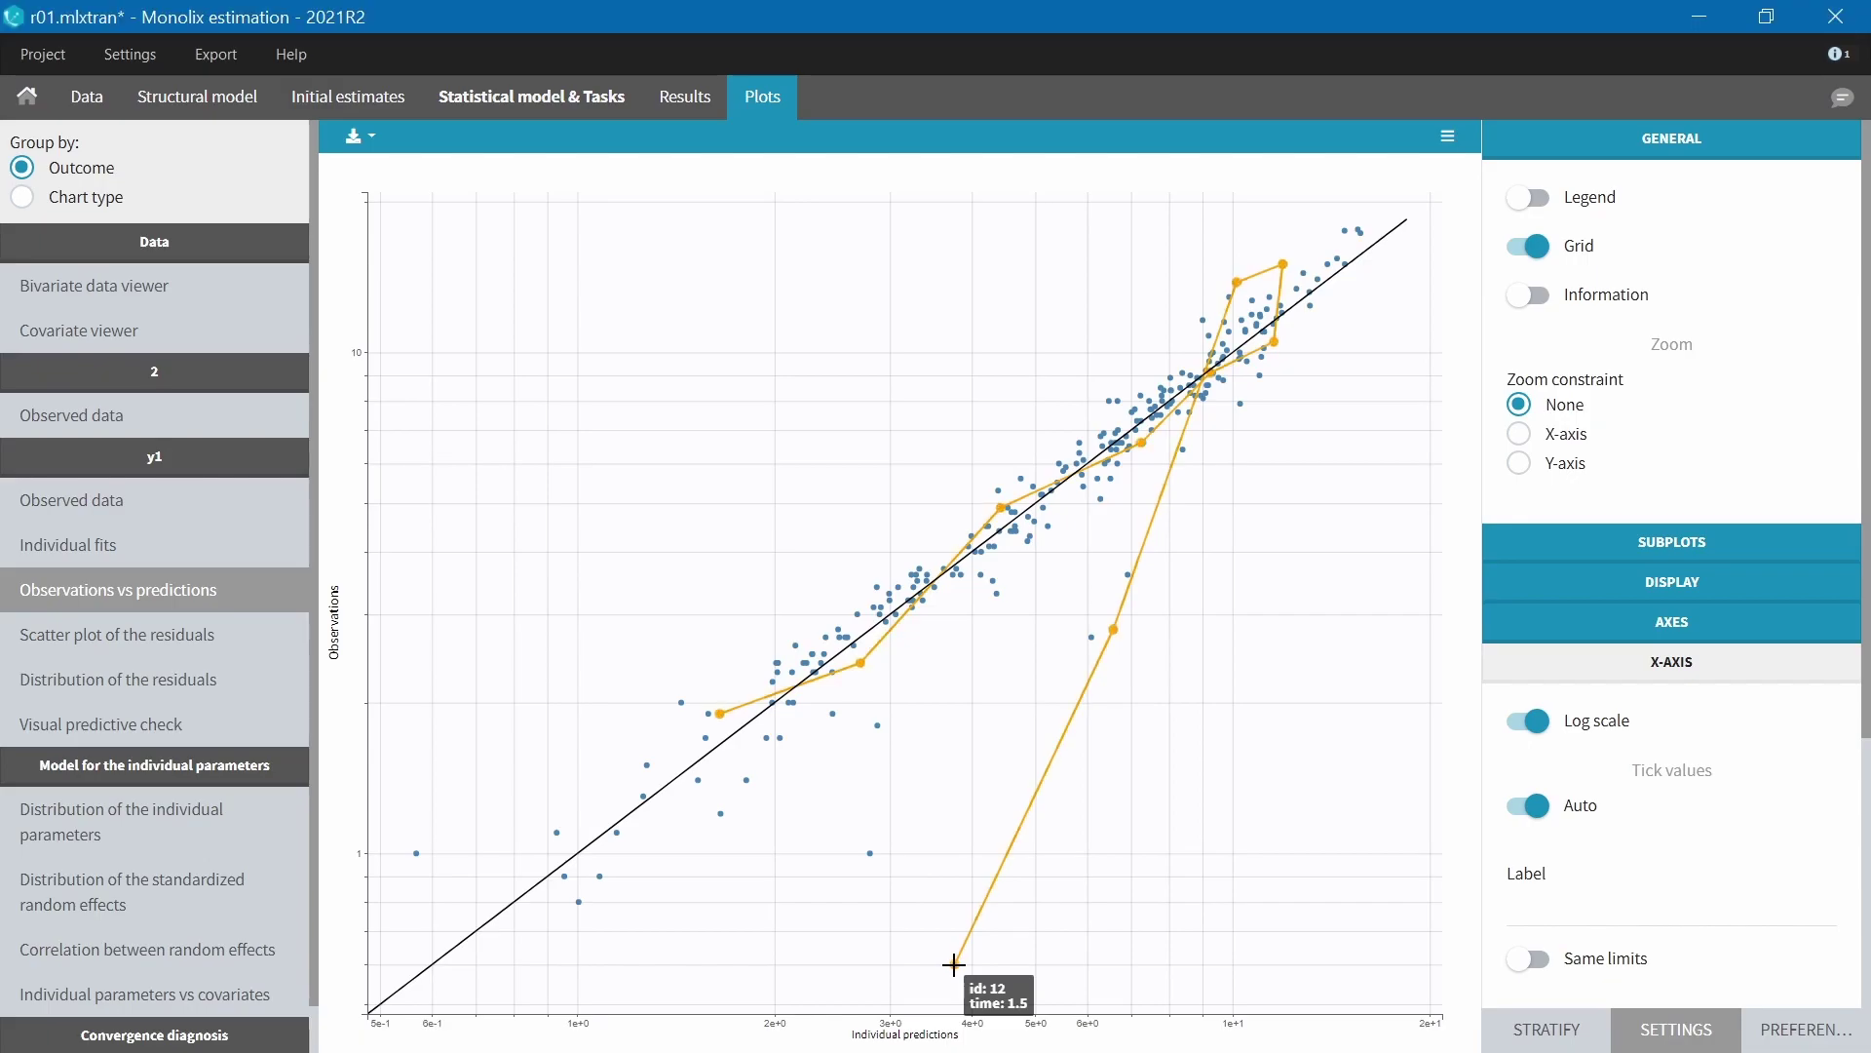
left_click(163, 546)
left_click(1527, 562)
left_click_drag(1257, 903, 1217, 904)
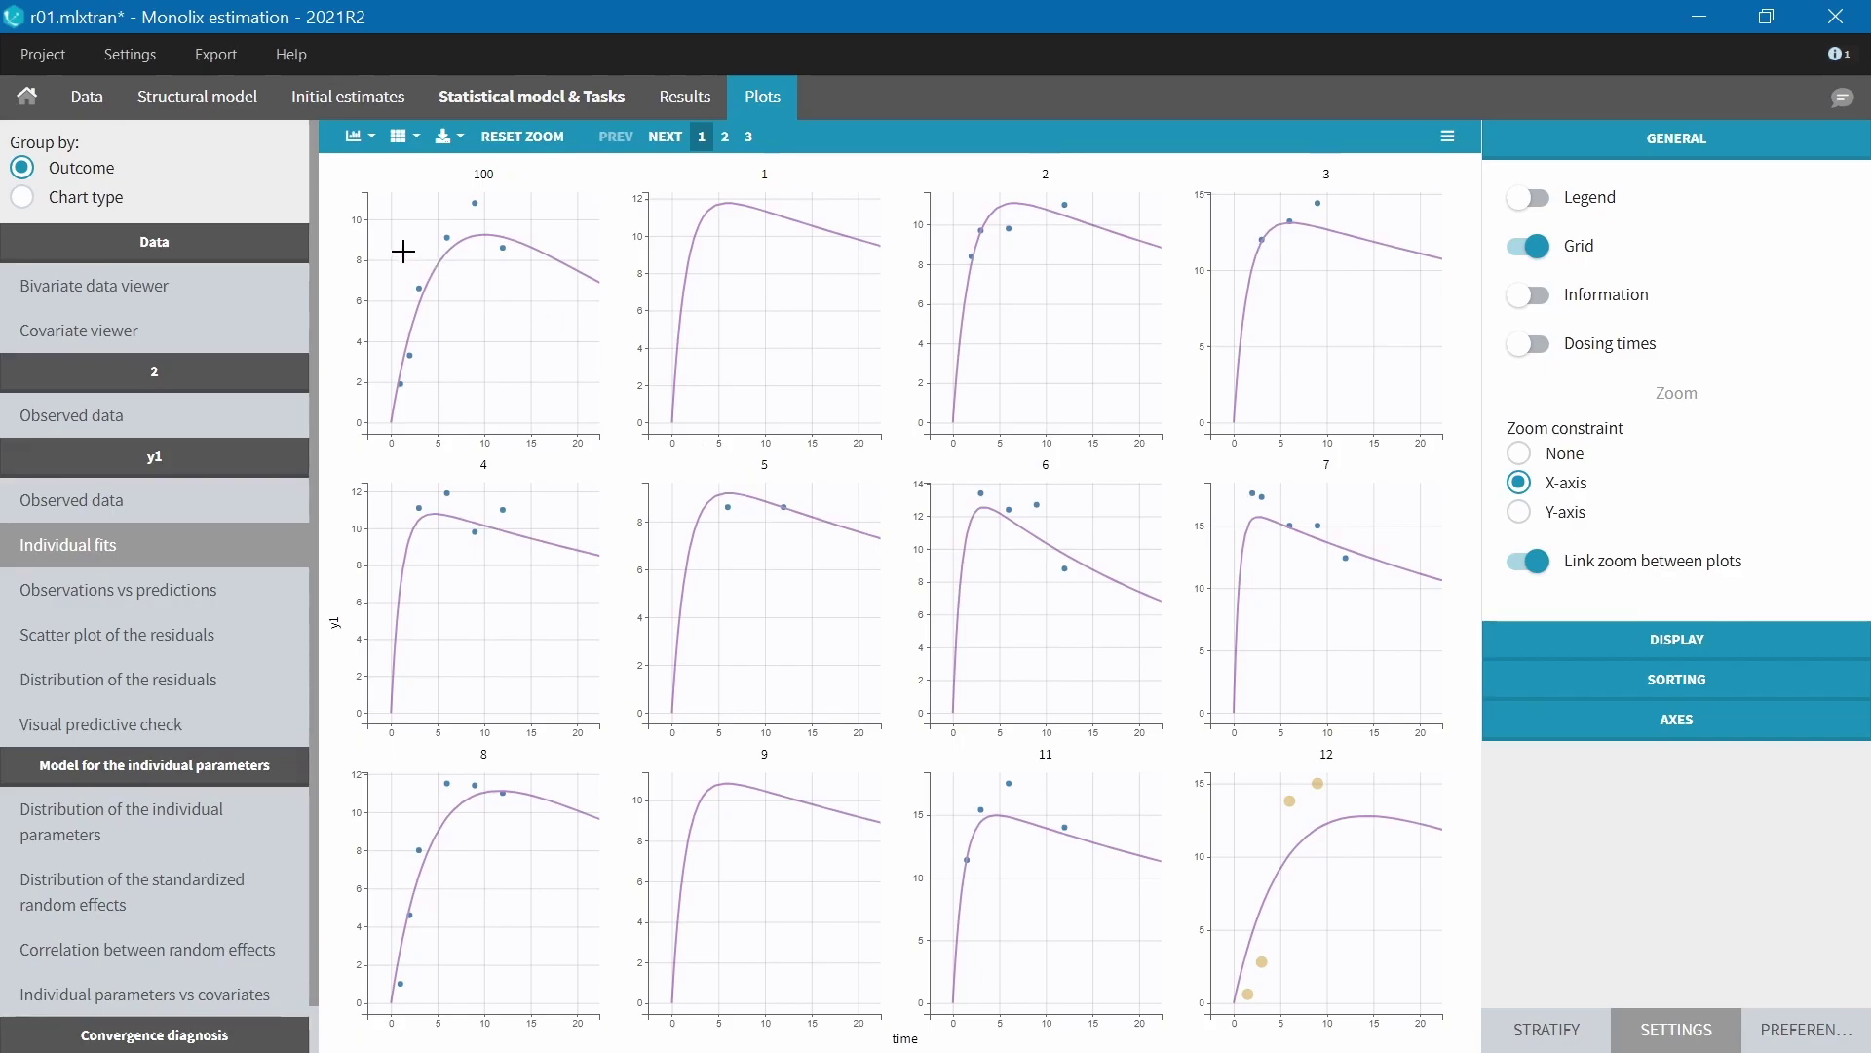
Use all last estimates as initial values and load the lag-time model oral1_1cpt_TlagkaVCl from the PK library
left_click(326, 98)
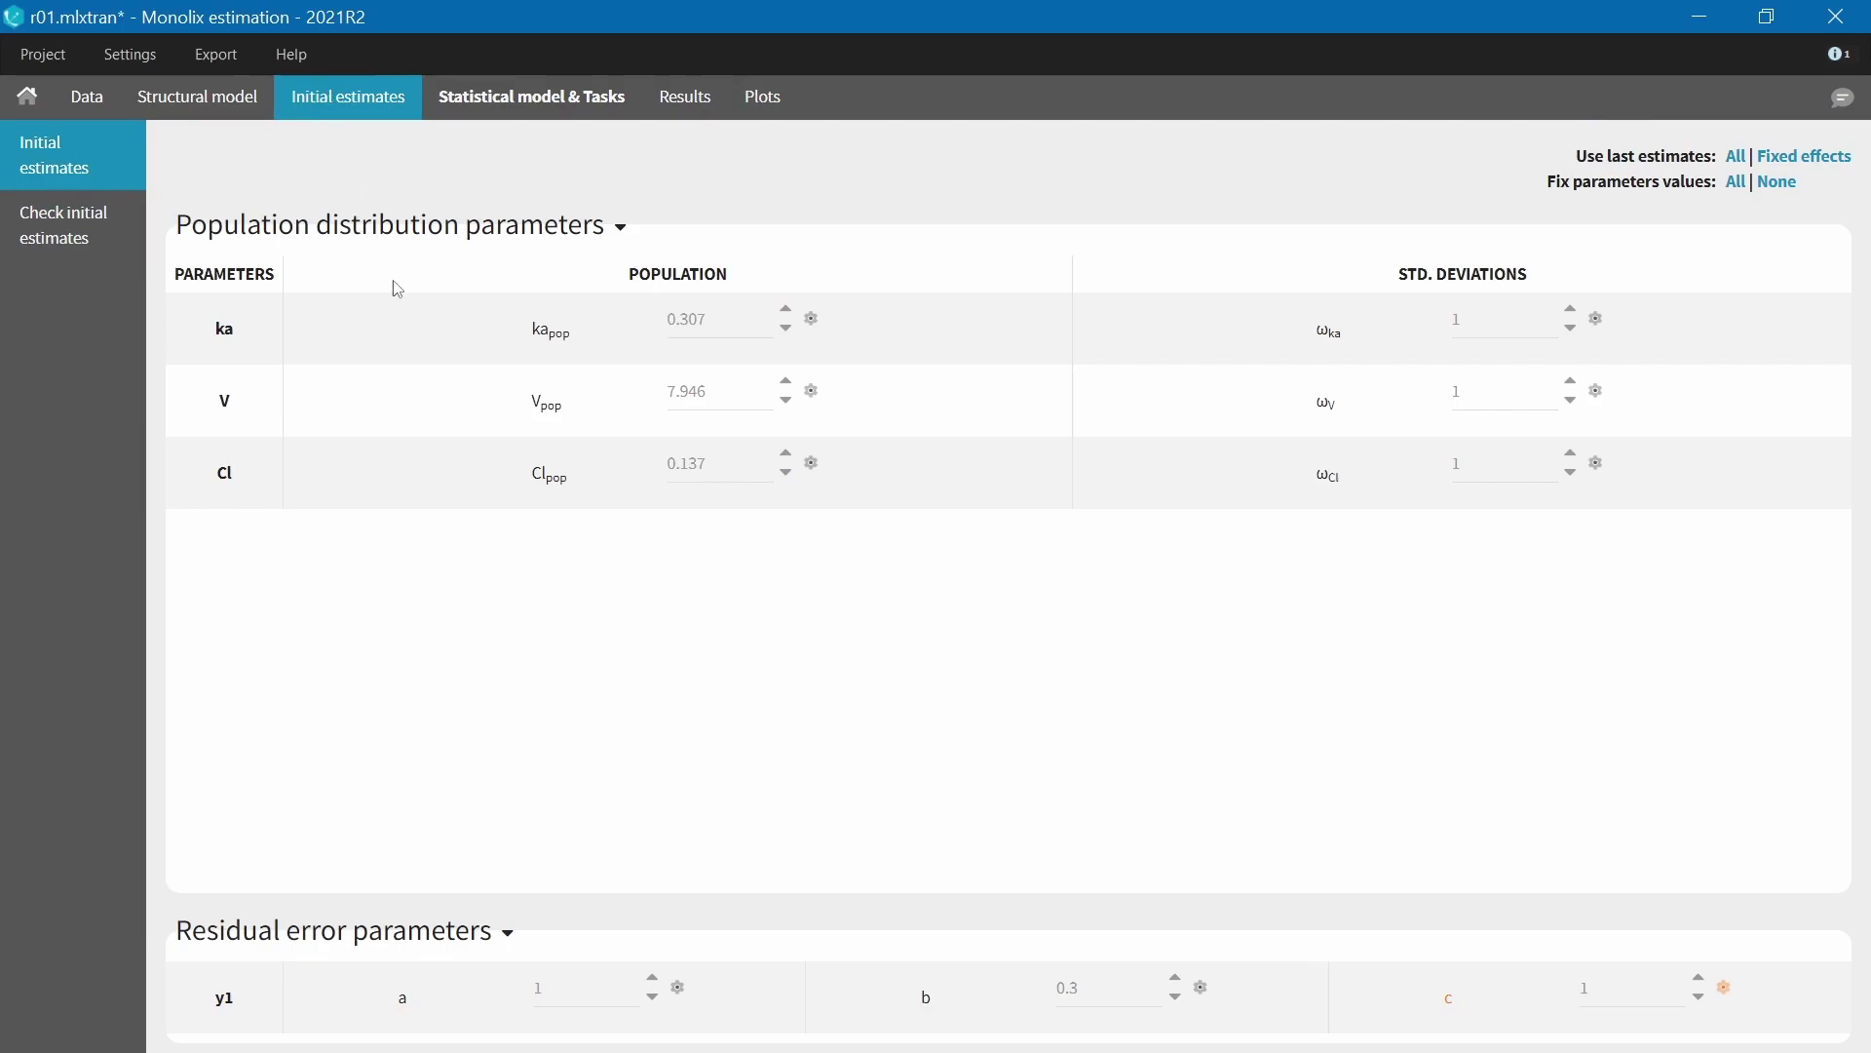
left_click(1738, 156)
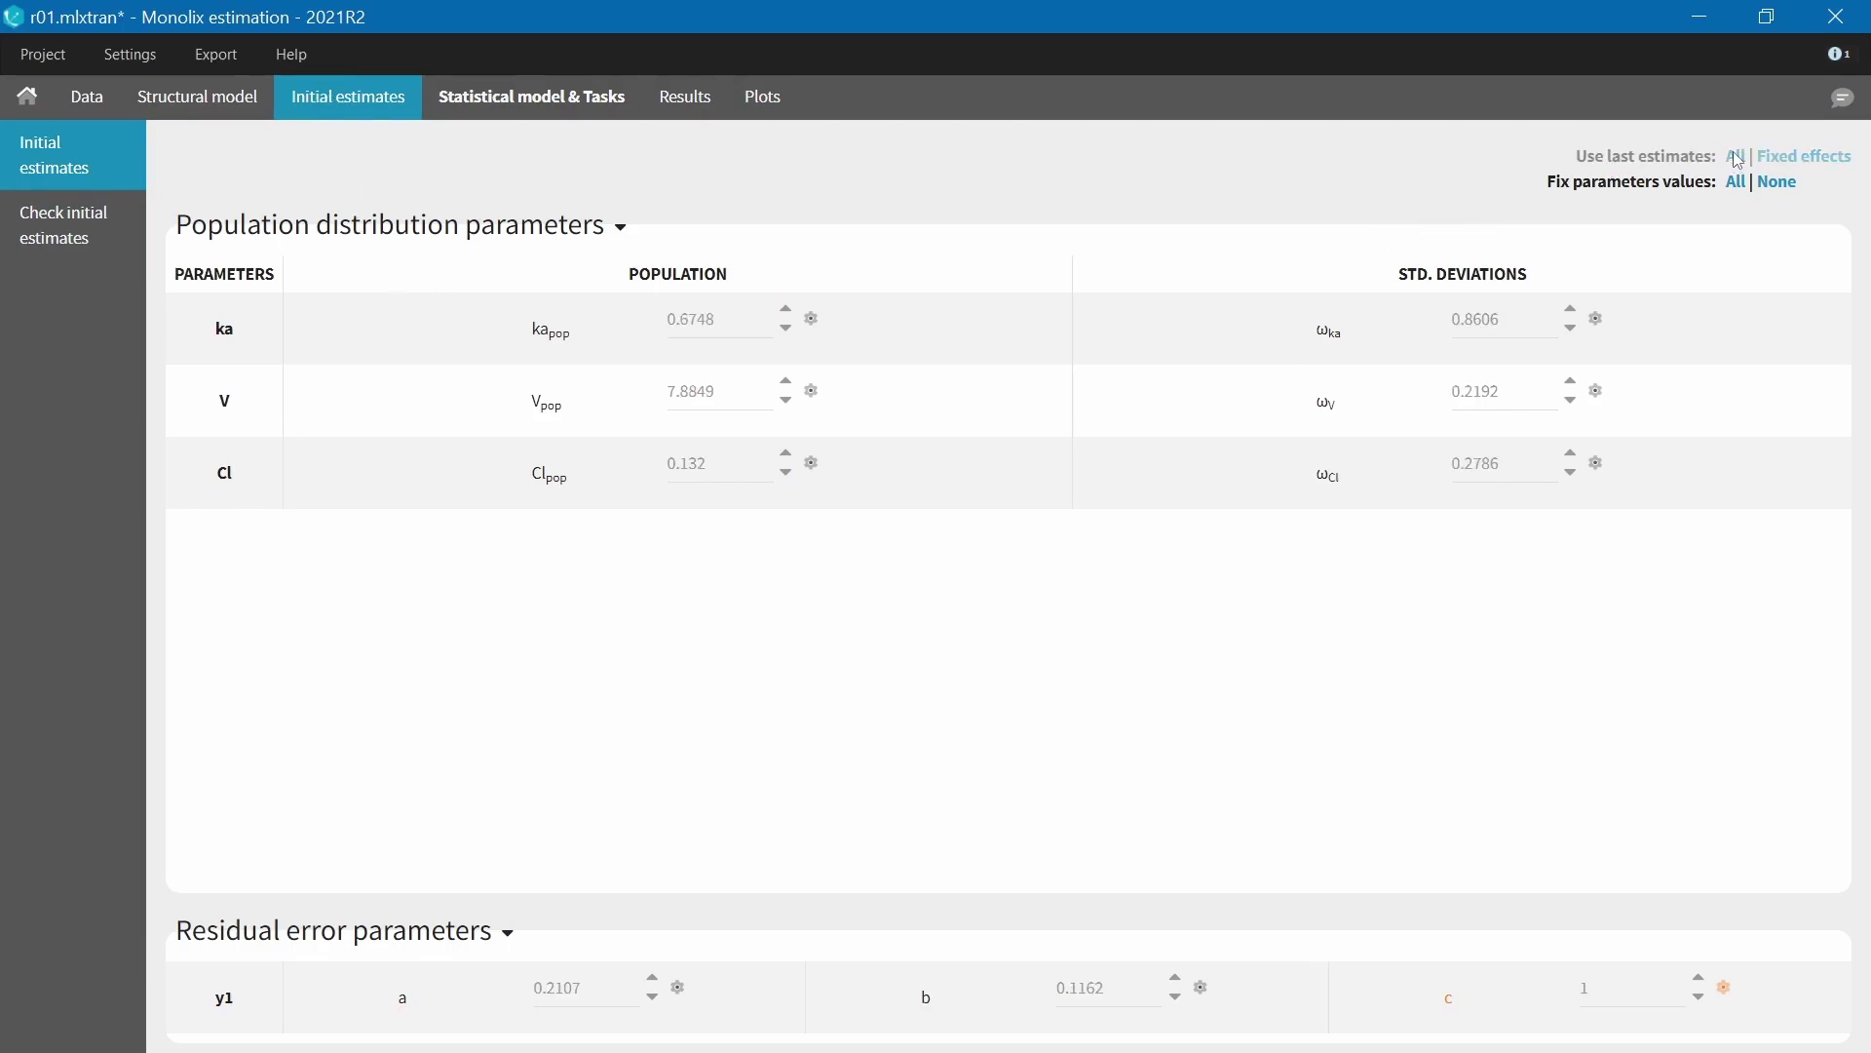
left_click(235, 95)
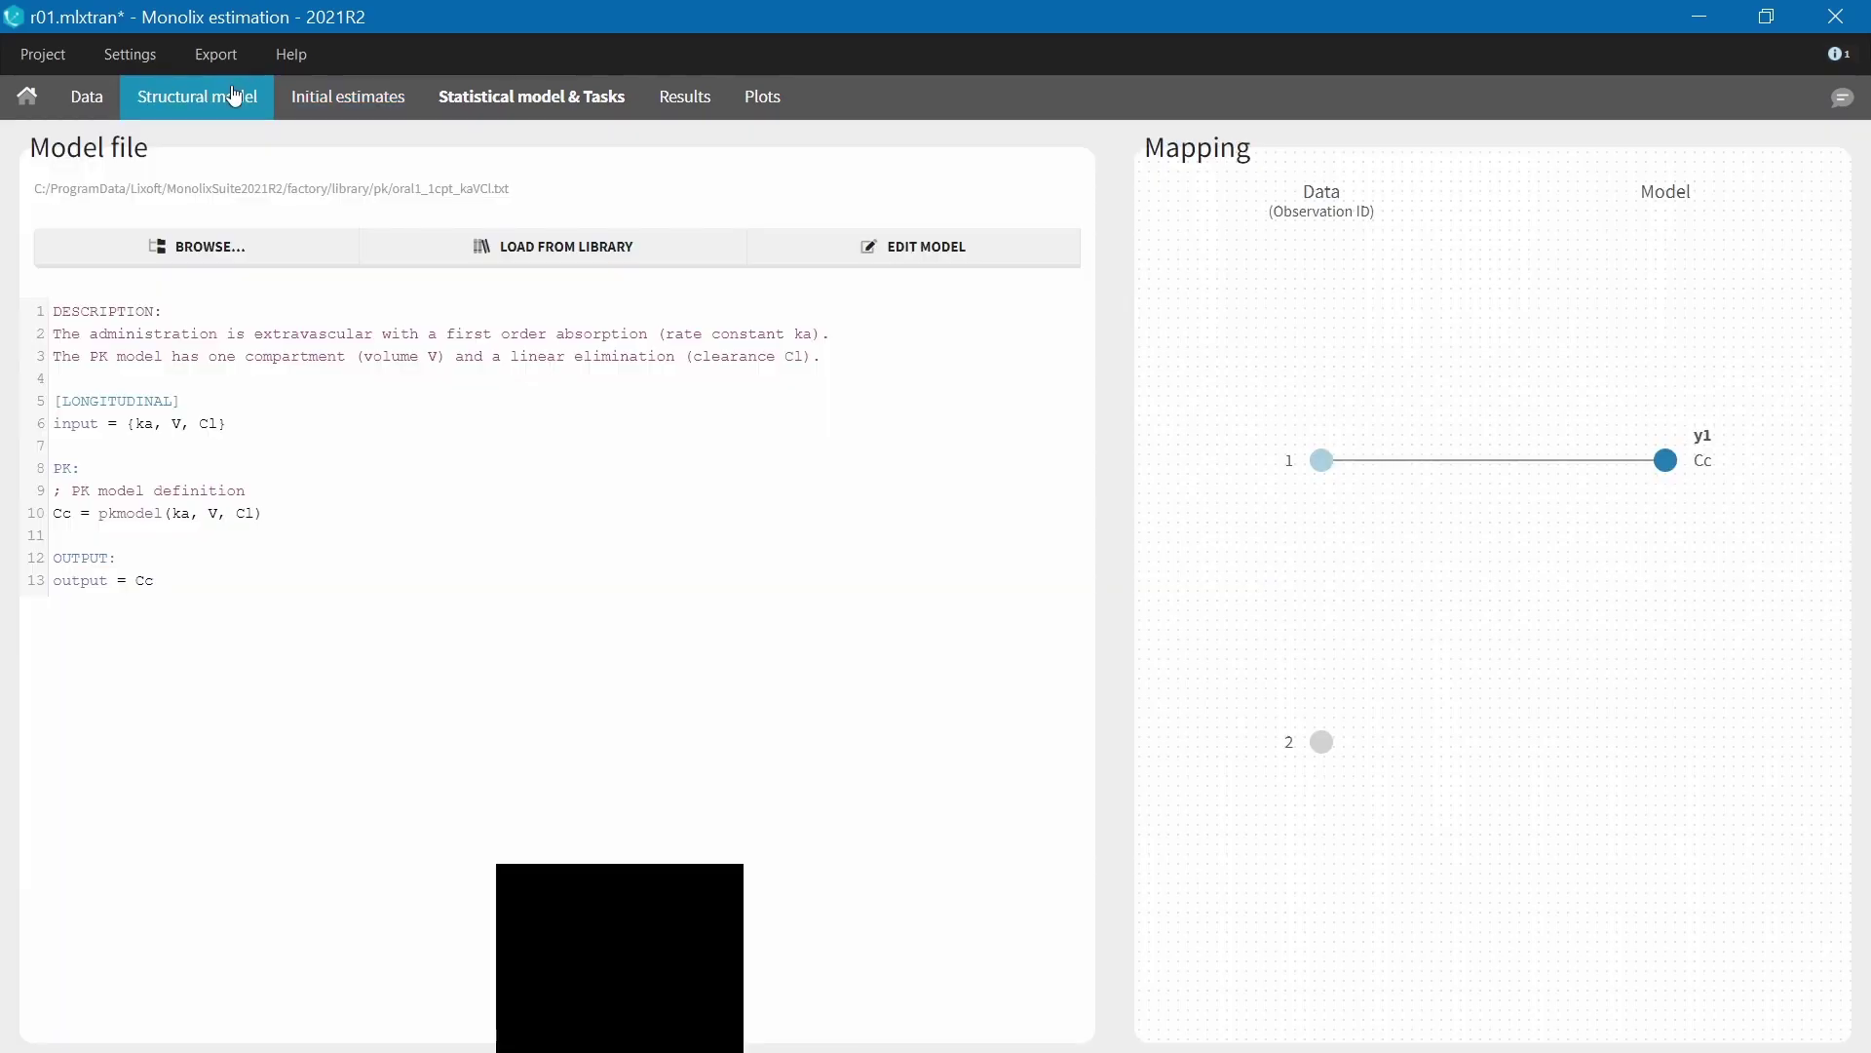
left_click(538, 251)
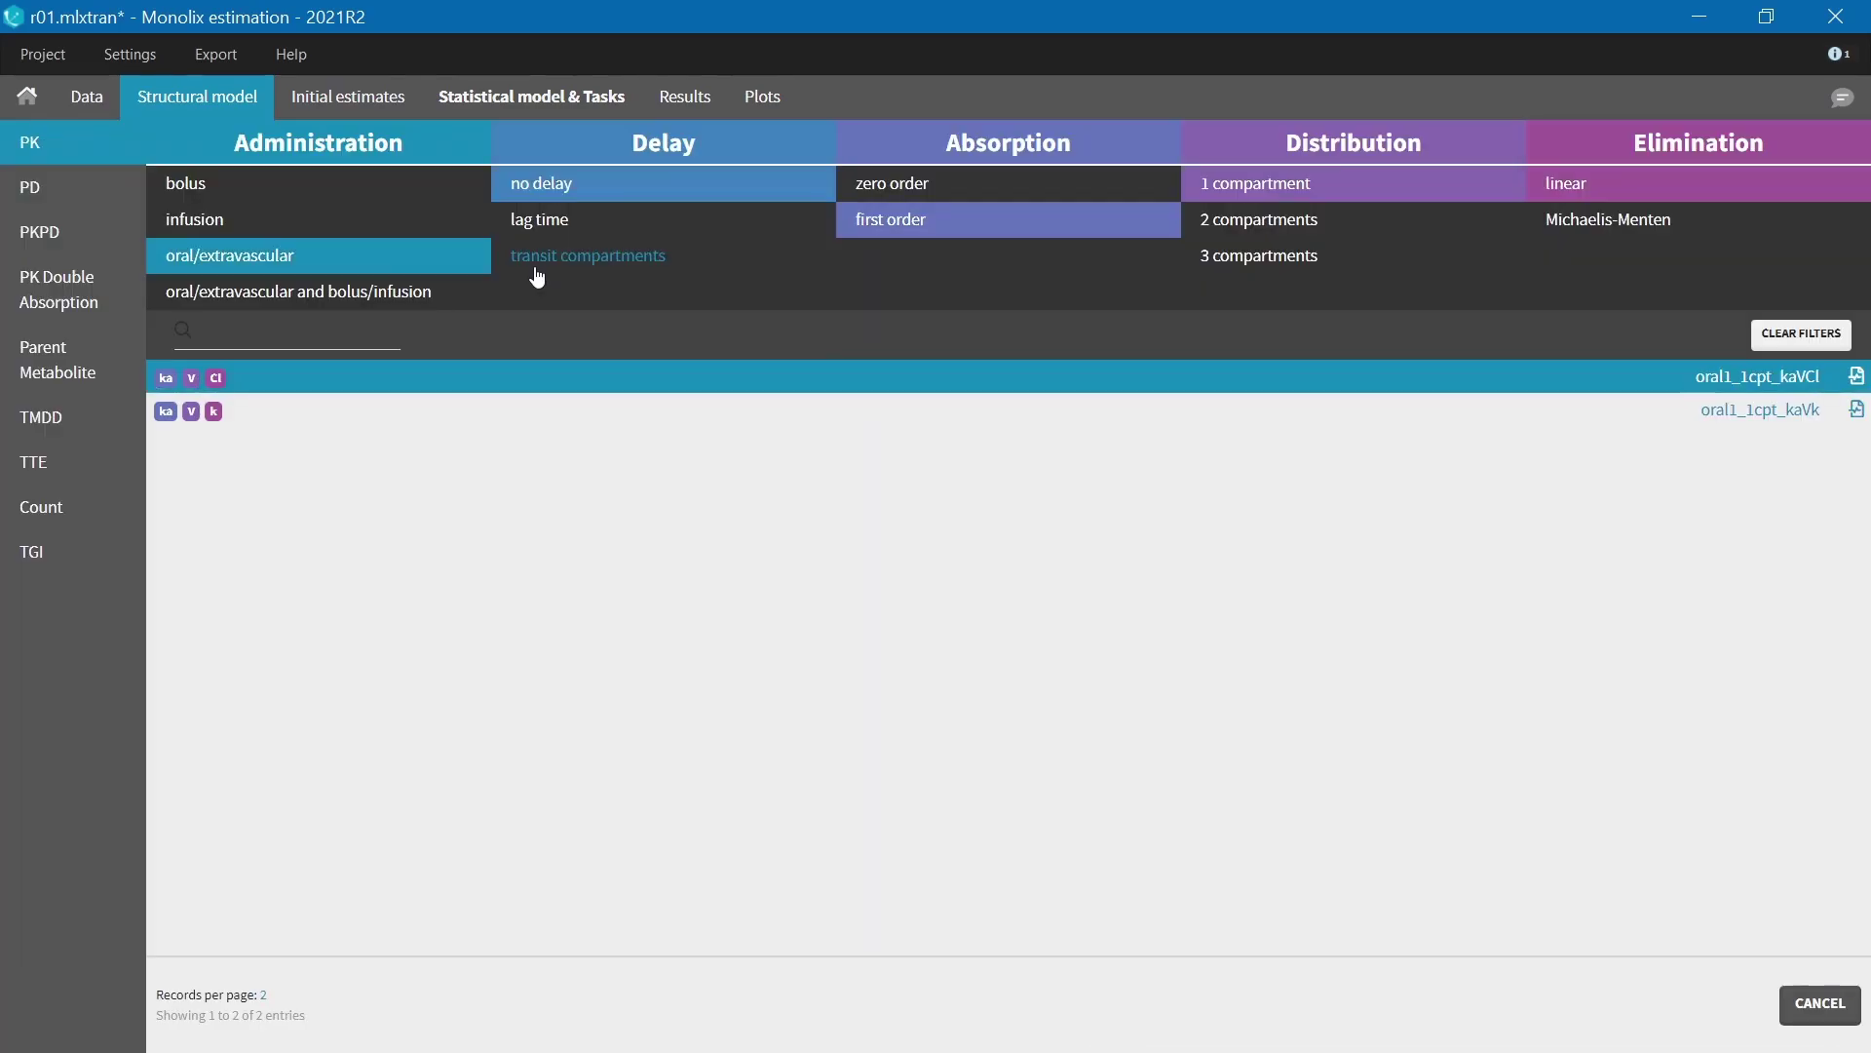
left_click(551, 223)
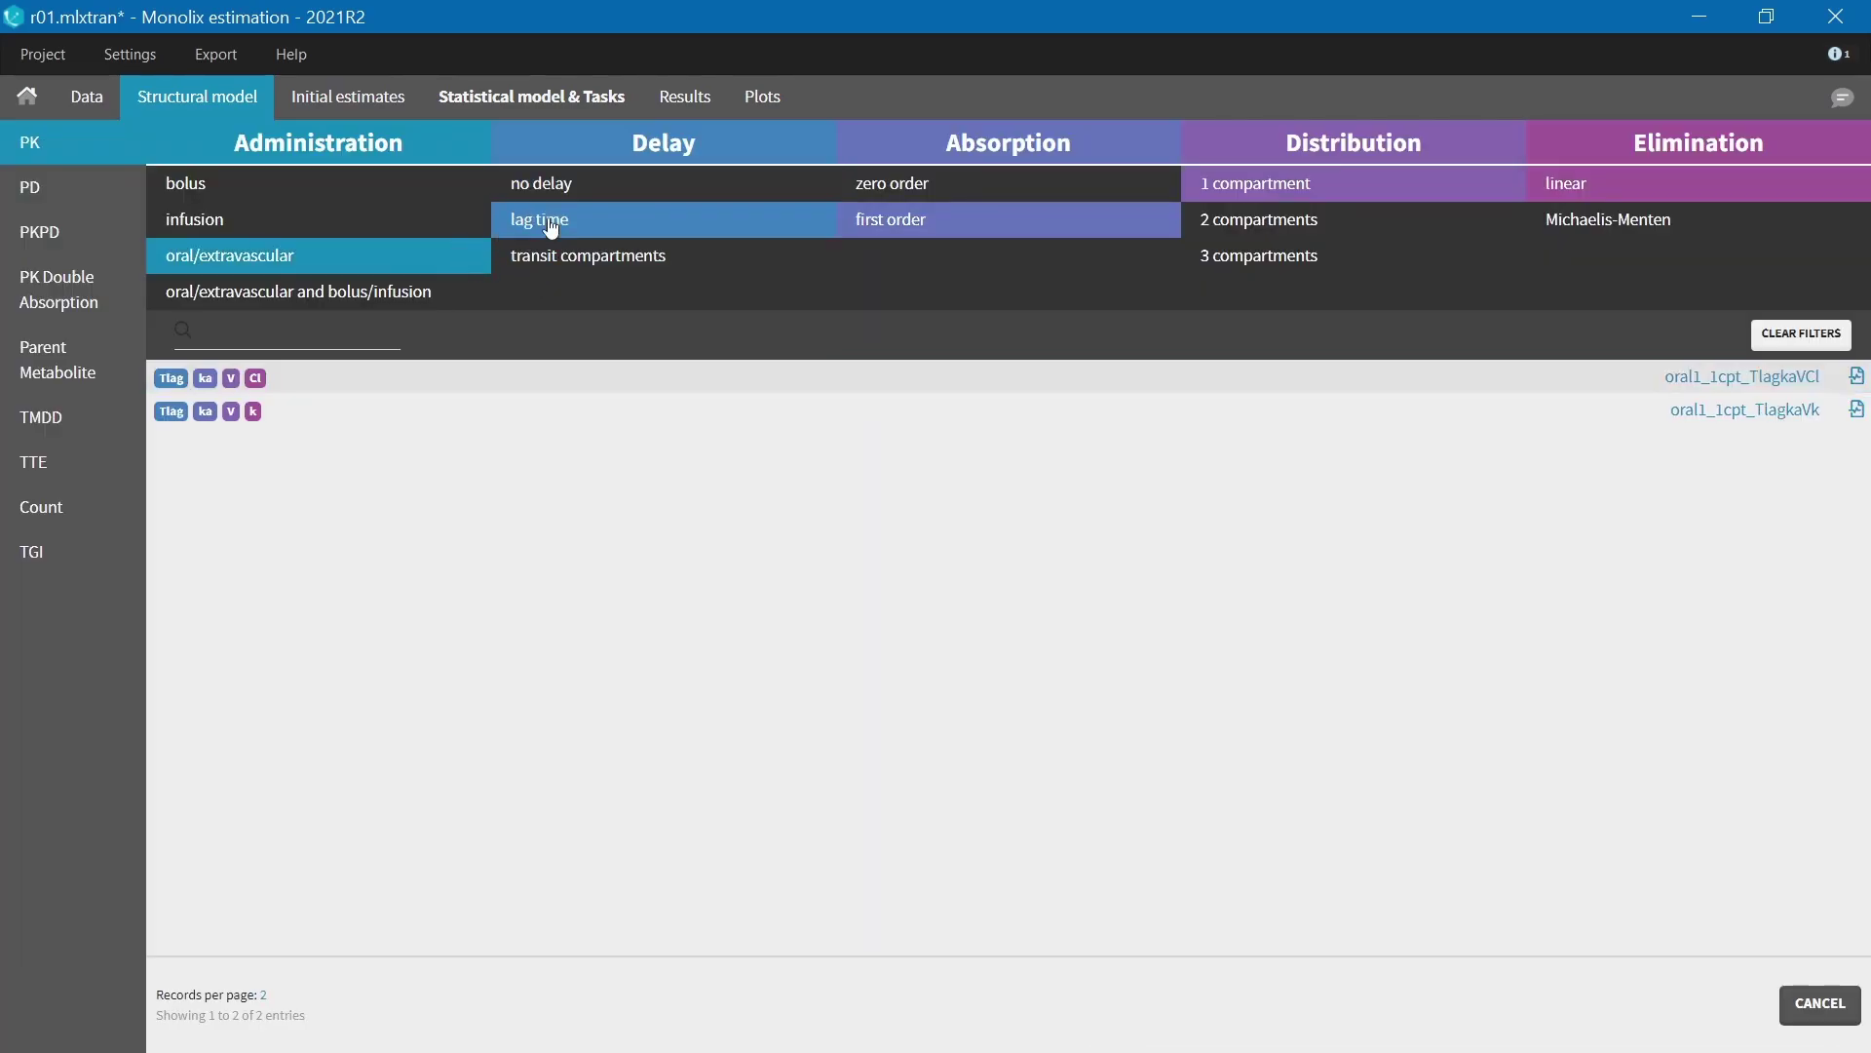
left_click(555, 392)
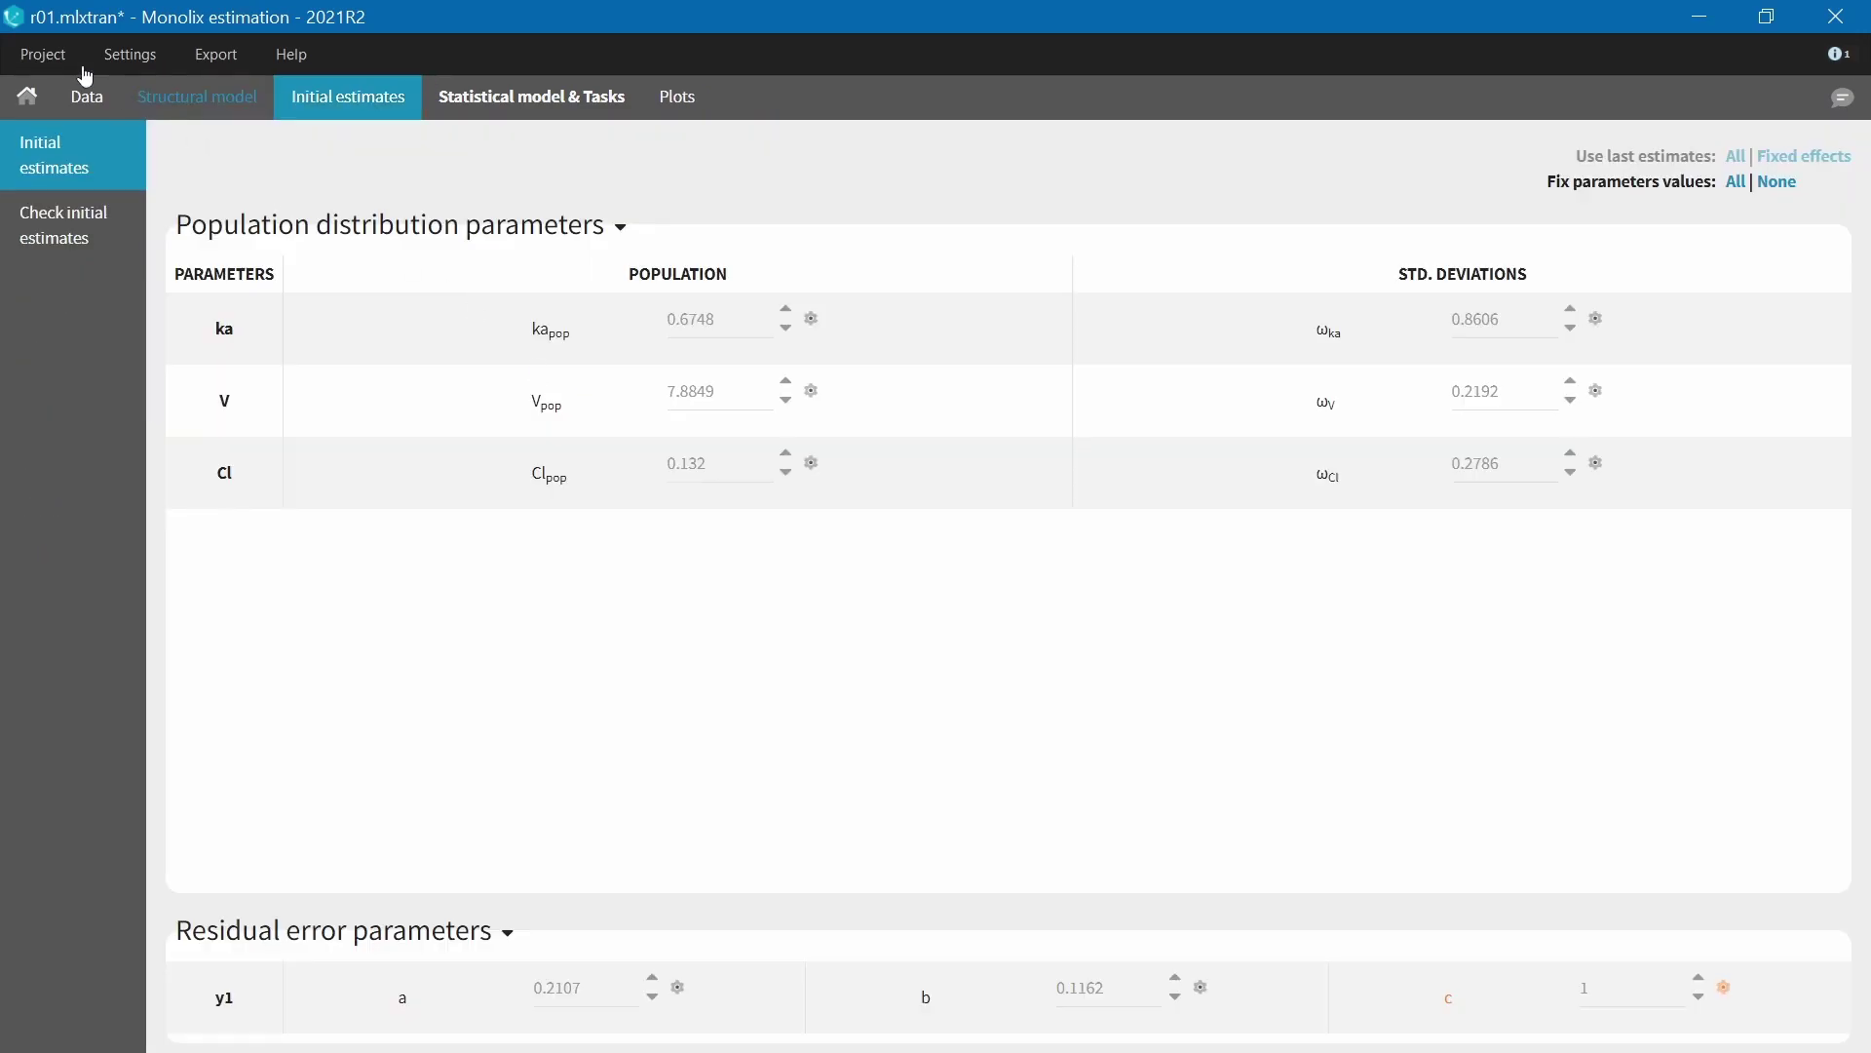
Check the initial estimates of the lag-time model and save the project as r02_Tlag in the Warfarin Monolix 2021R2 Video folder
left_click(83, 252)
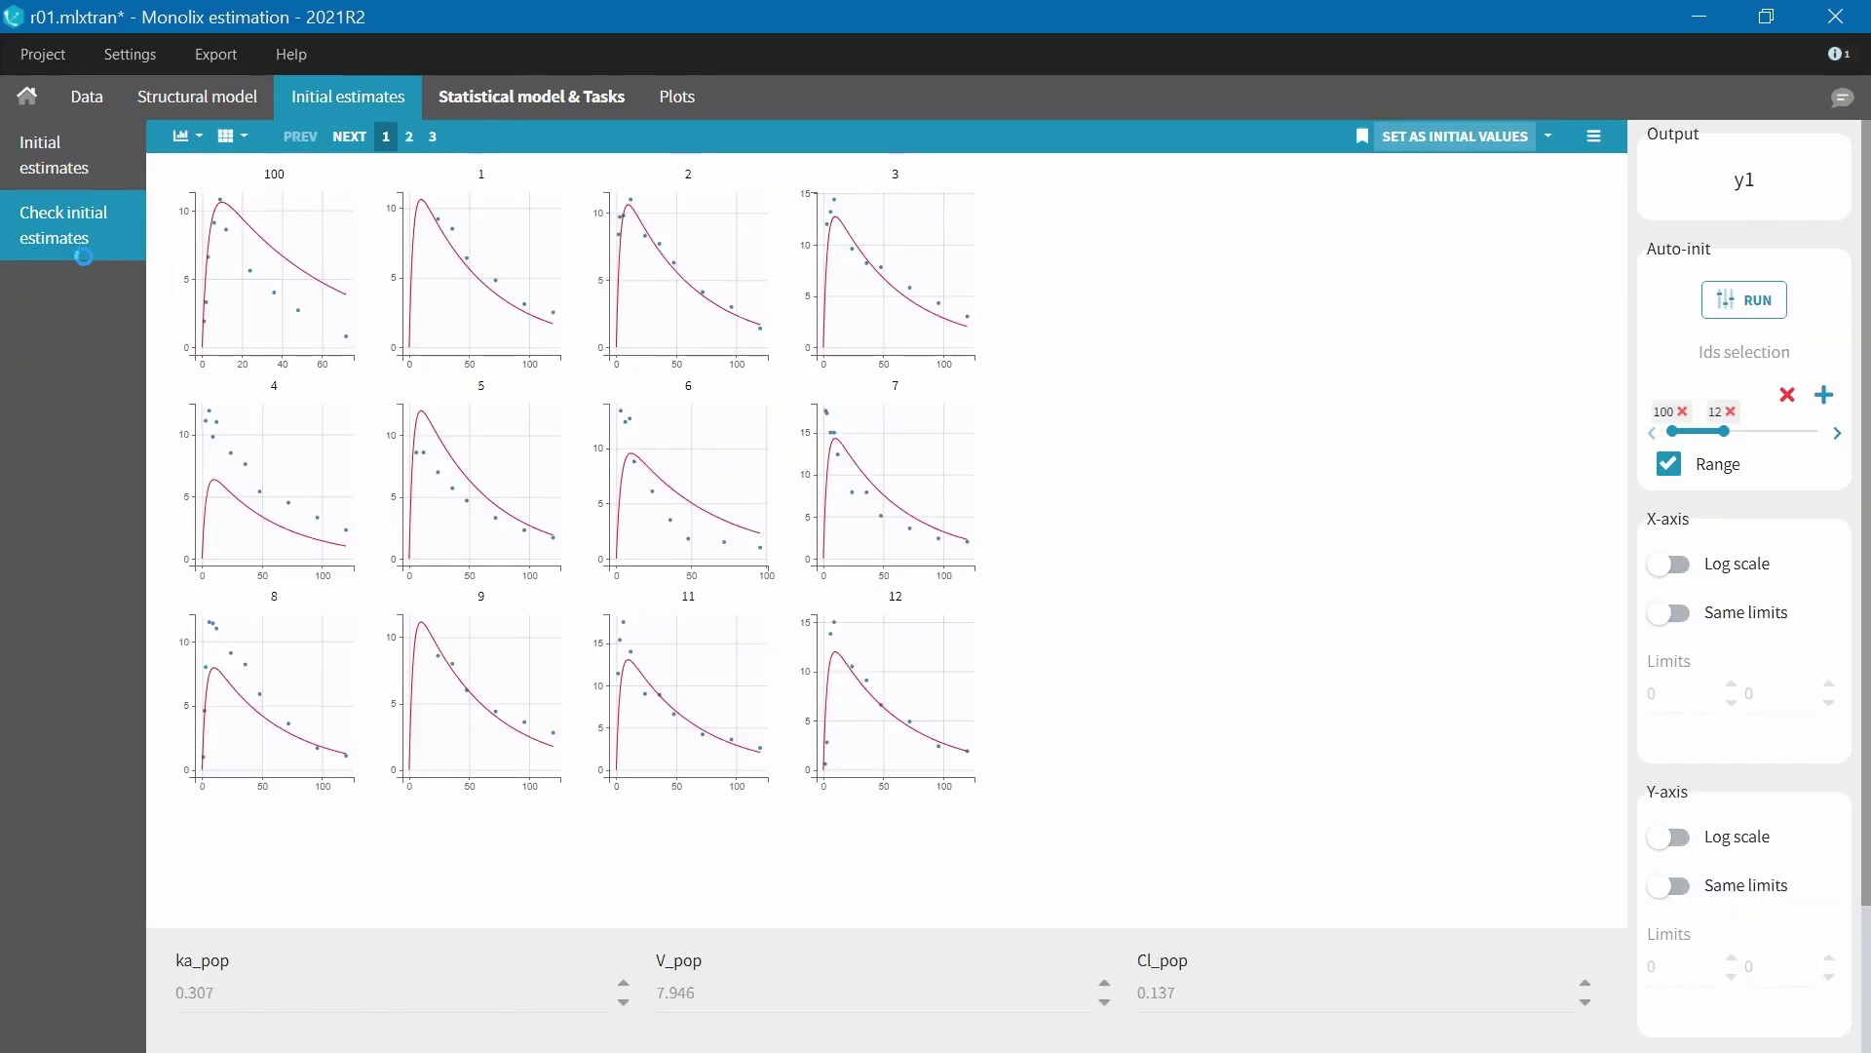
key("ctrl+shift+s")
type("r02")
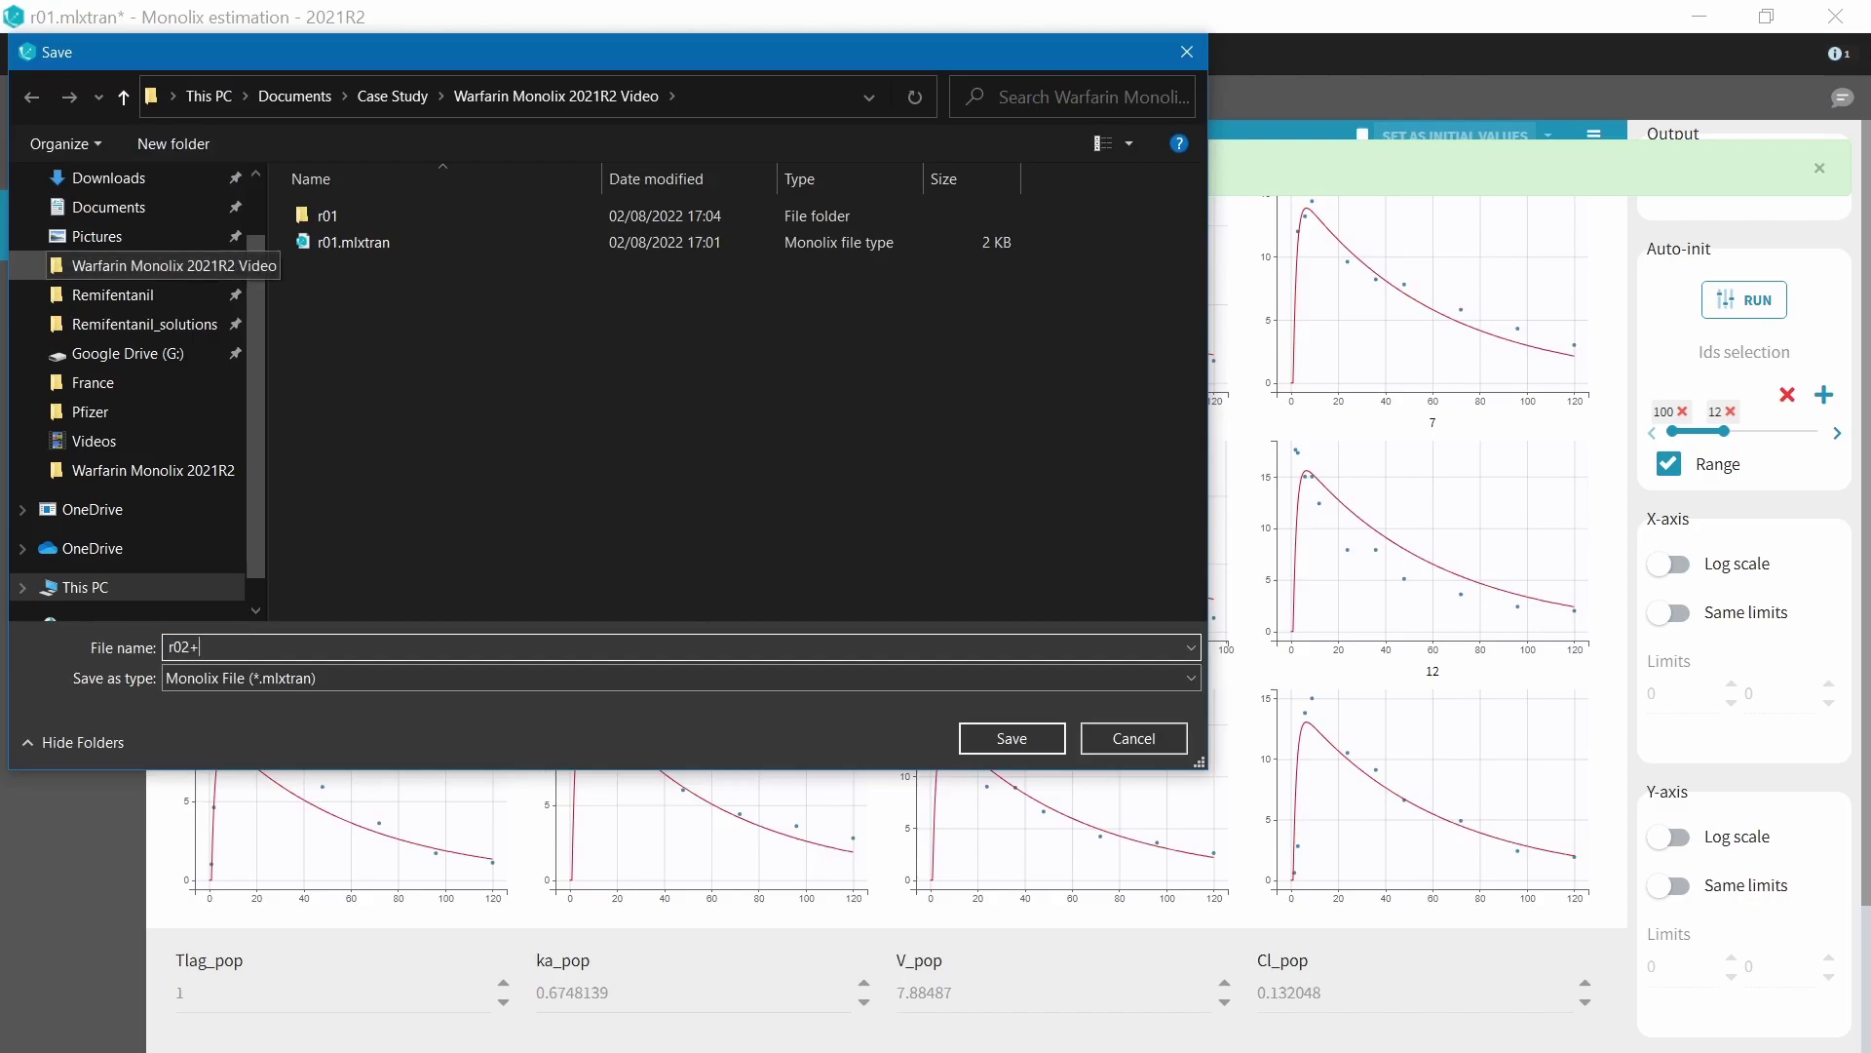
type("_Tlag")
key("Return")
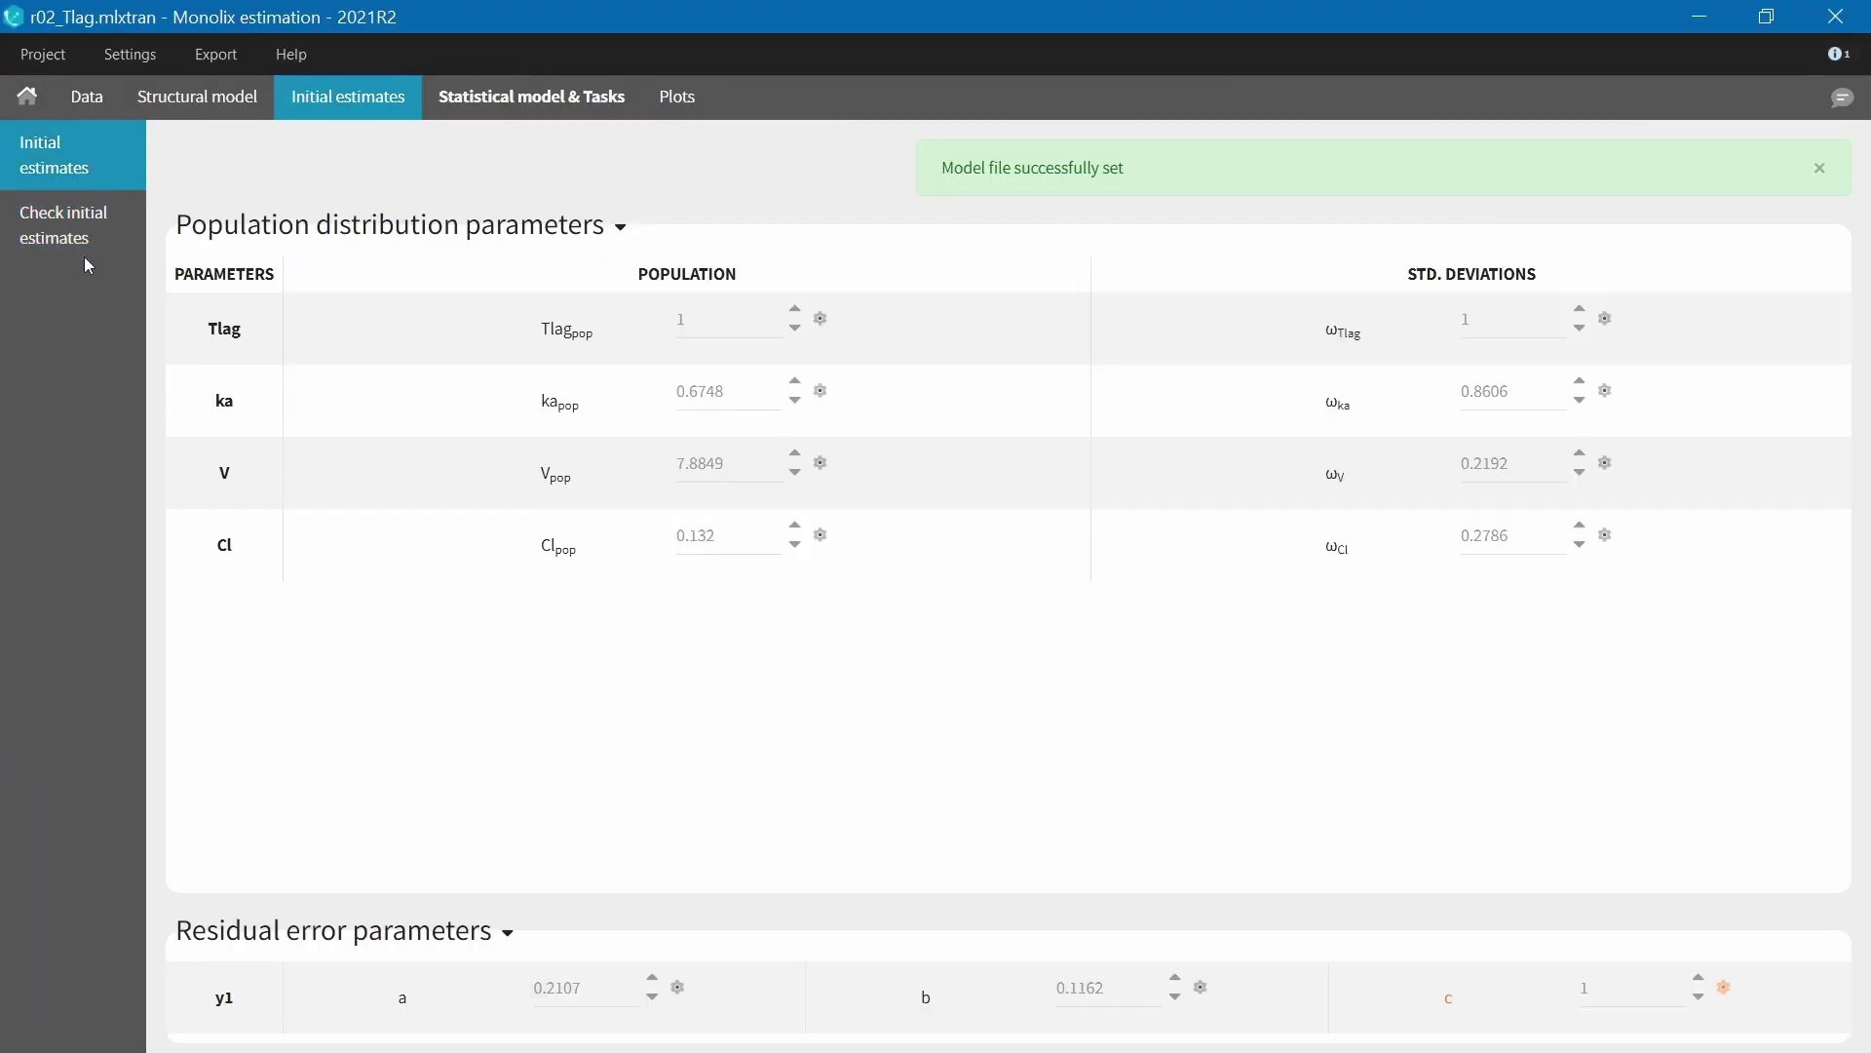
Add the standard errors and likelihood tasks to the run scenario and save the project
left_click(583, 110)
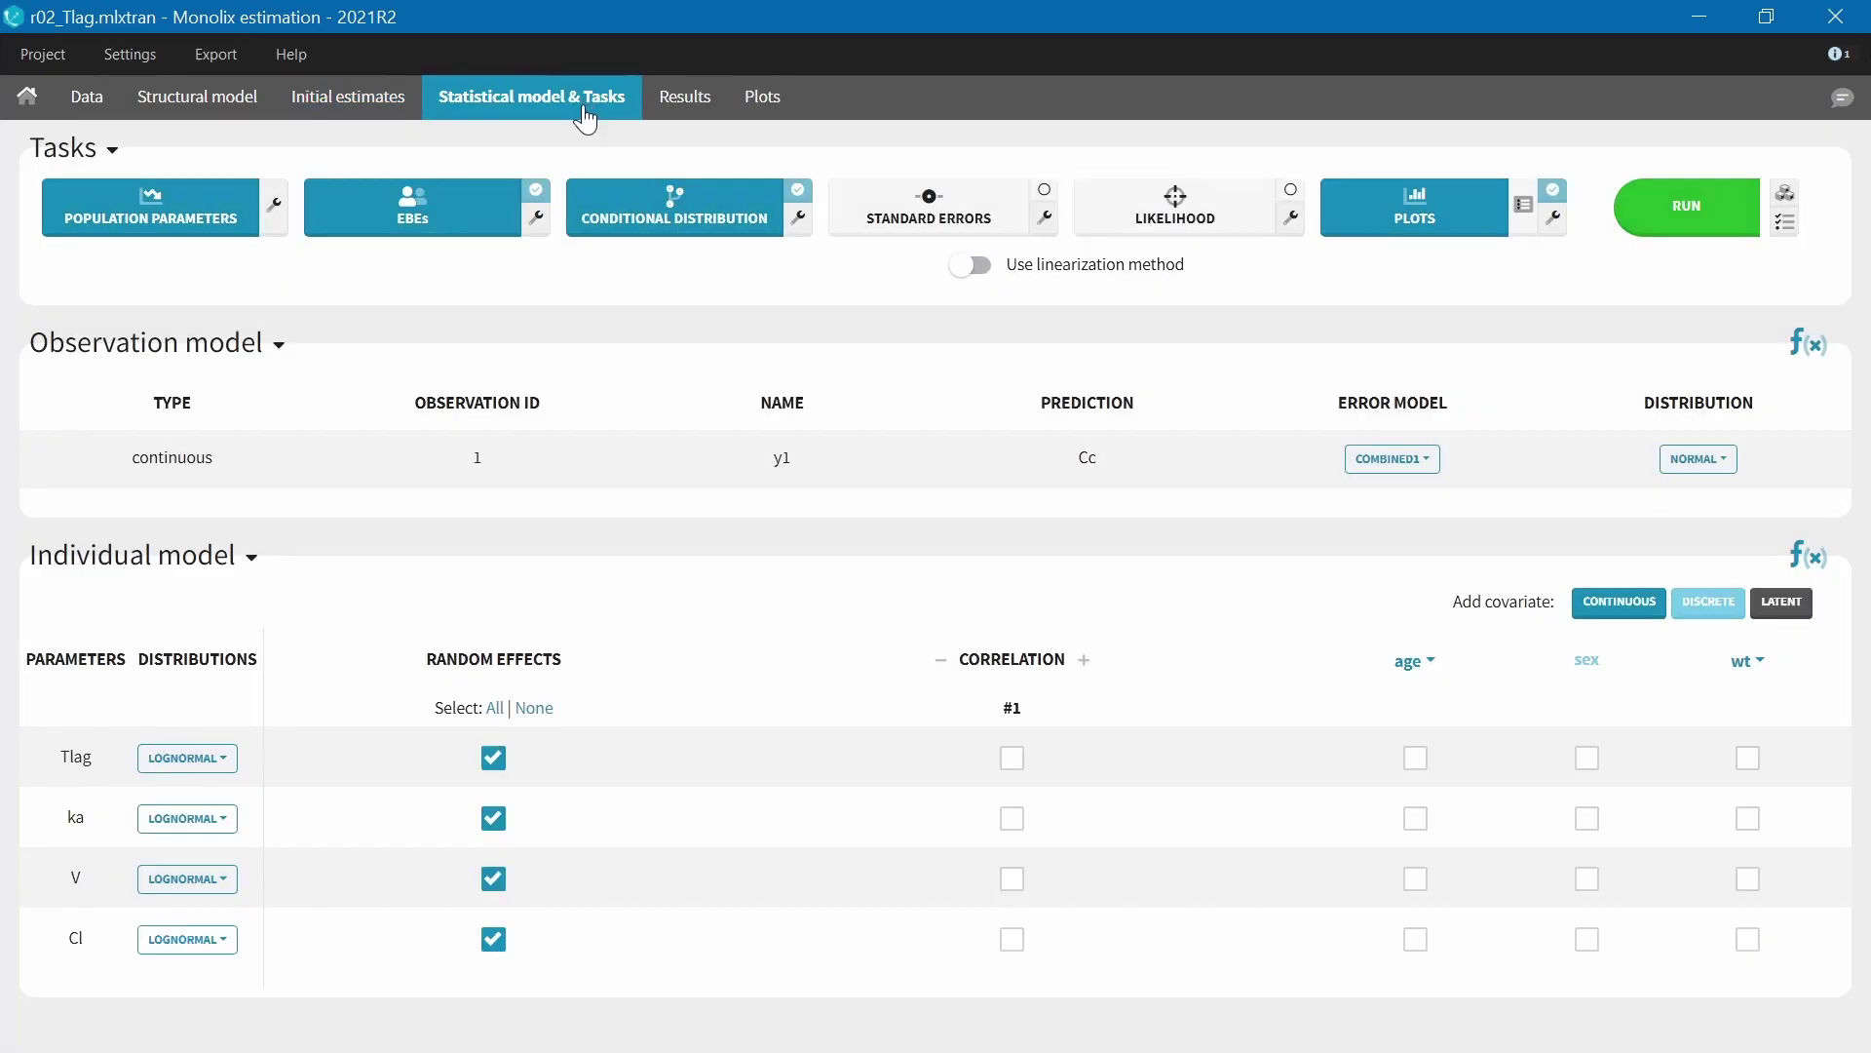
left_click(994, 209)
left_click(1254, 220)
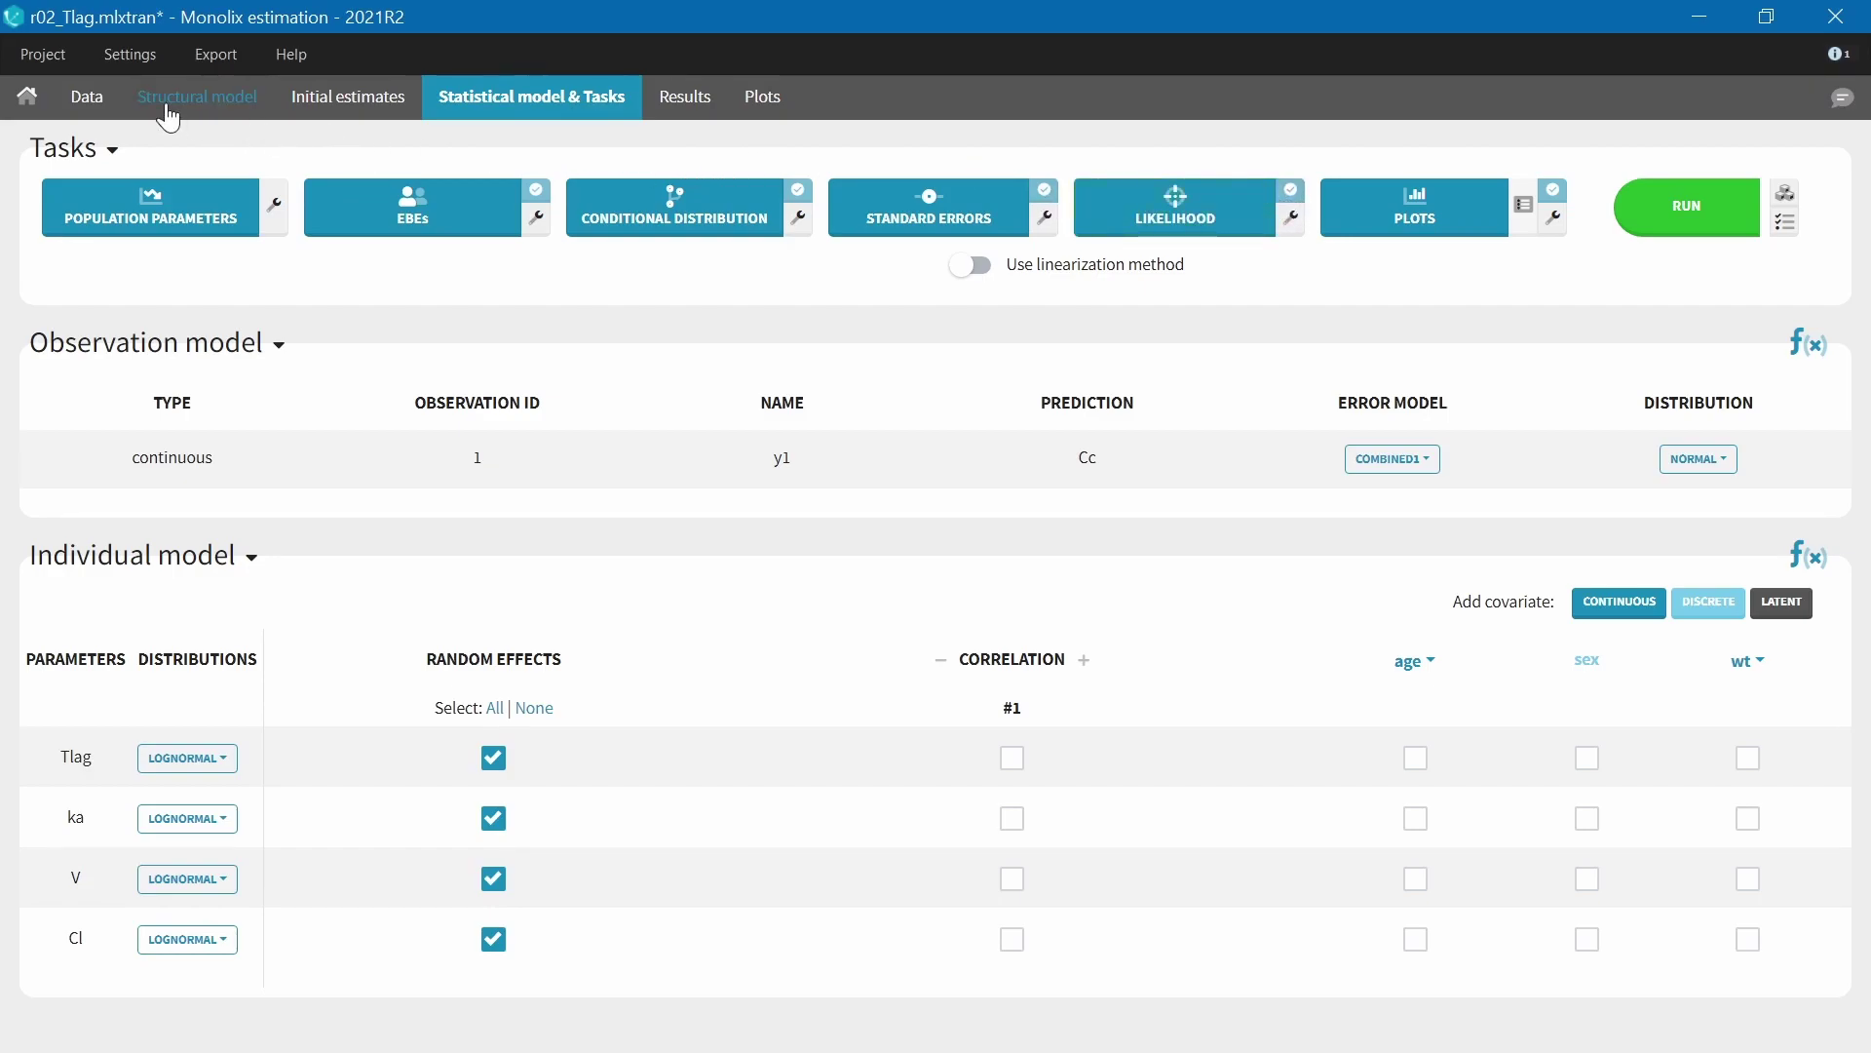
left_click(54, 57)
left_click(41, 222)
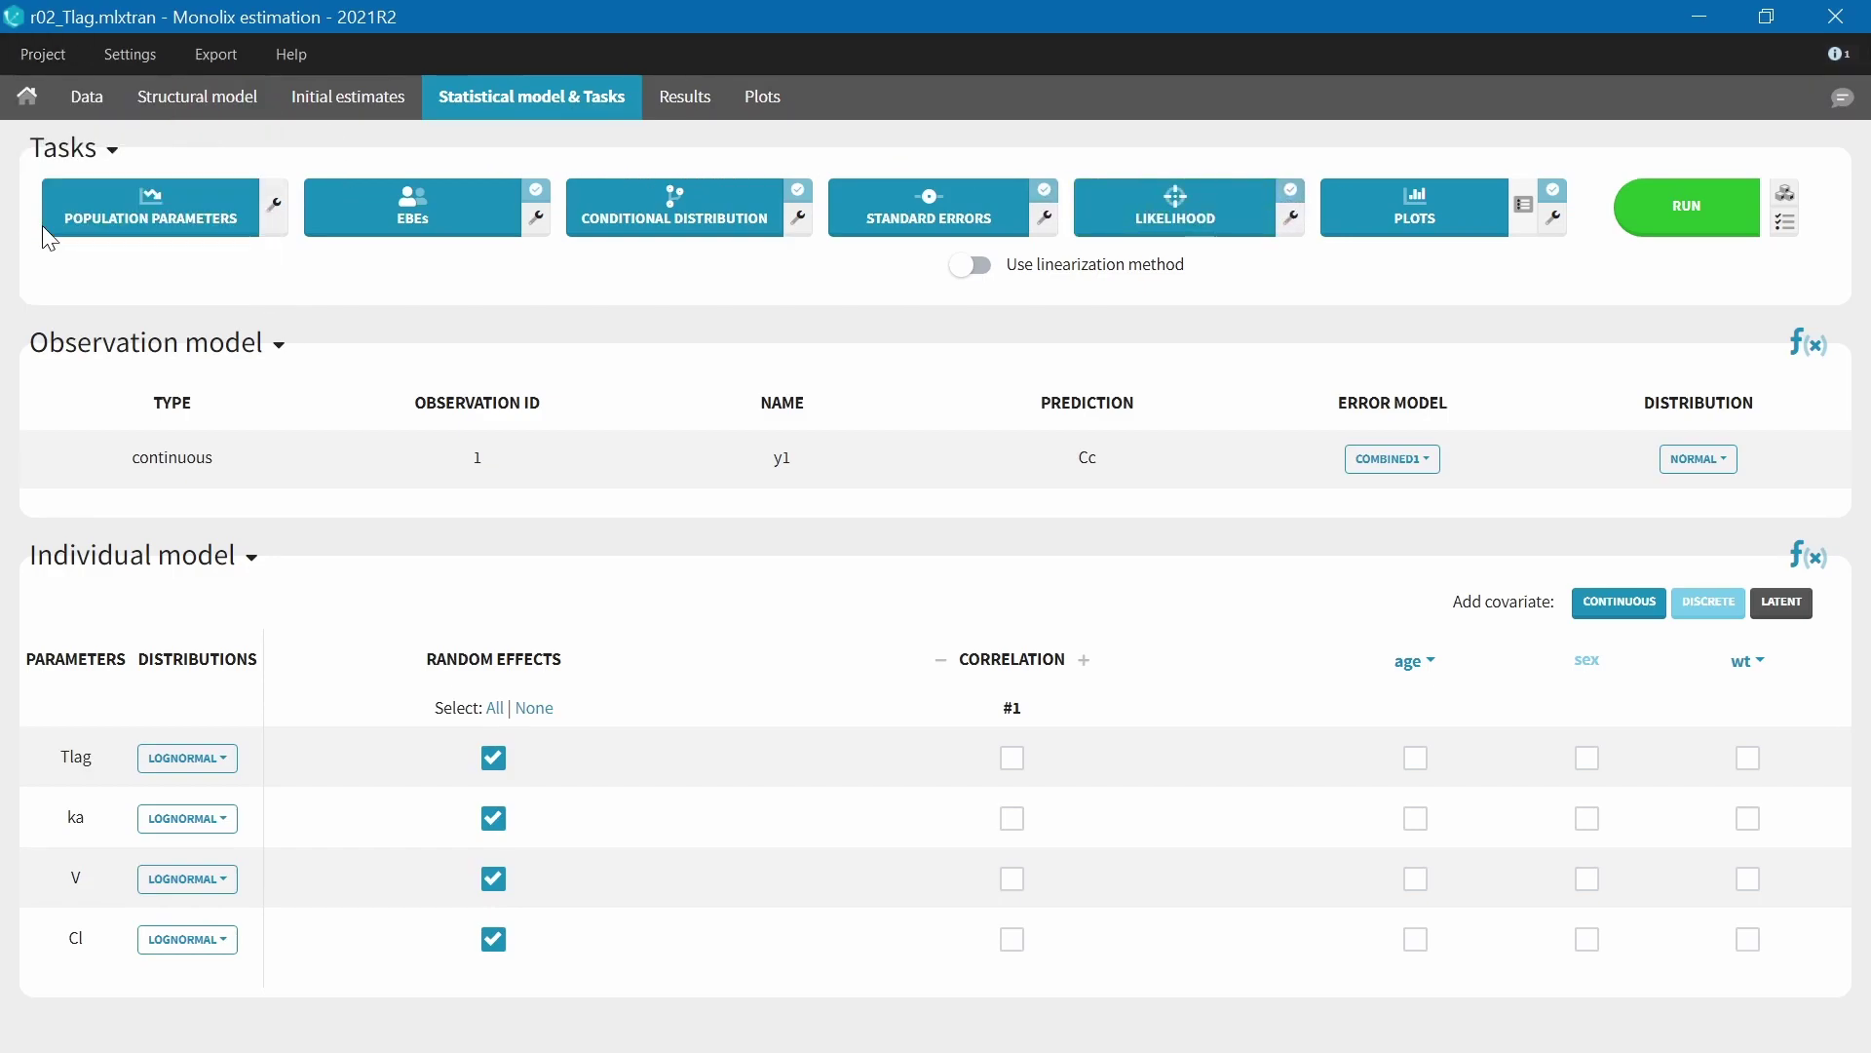
Run the full estimation scenario of the lag-time model and show observations versus predictions with log scale on both axes
left_click(1691, 220)
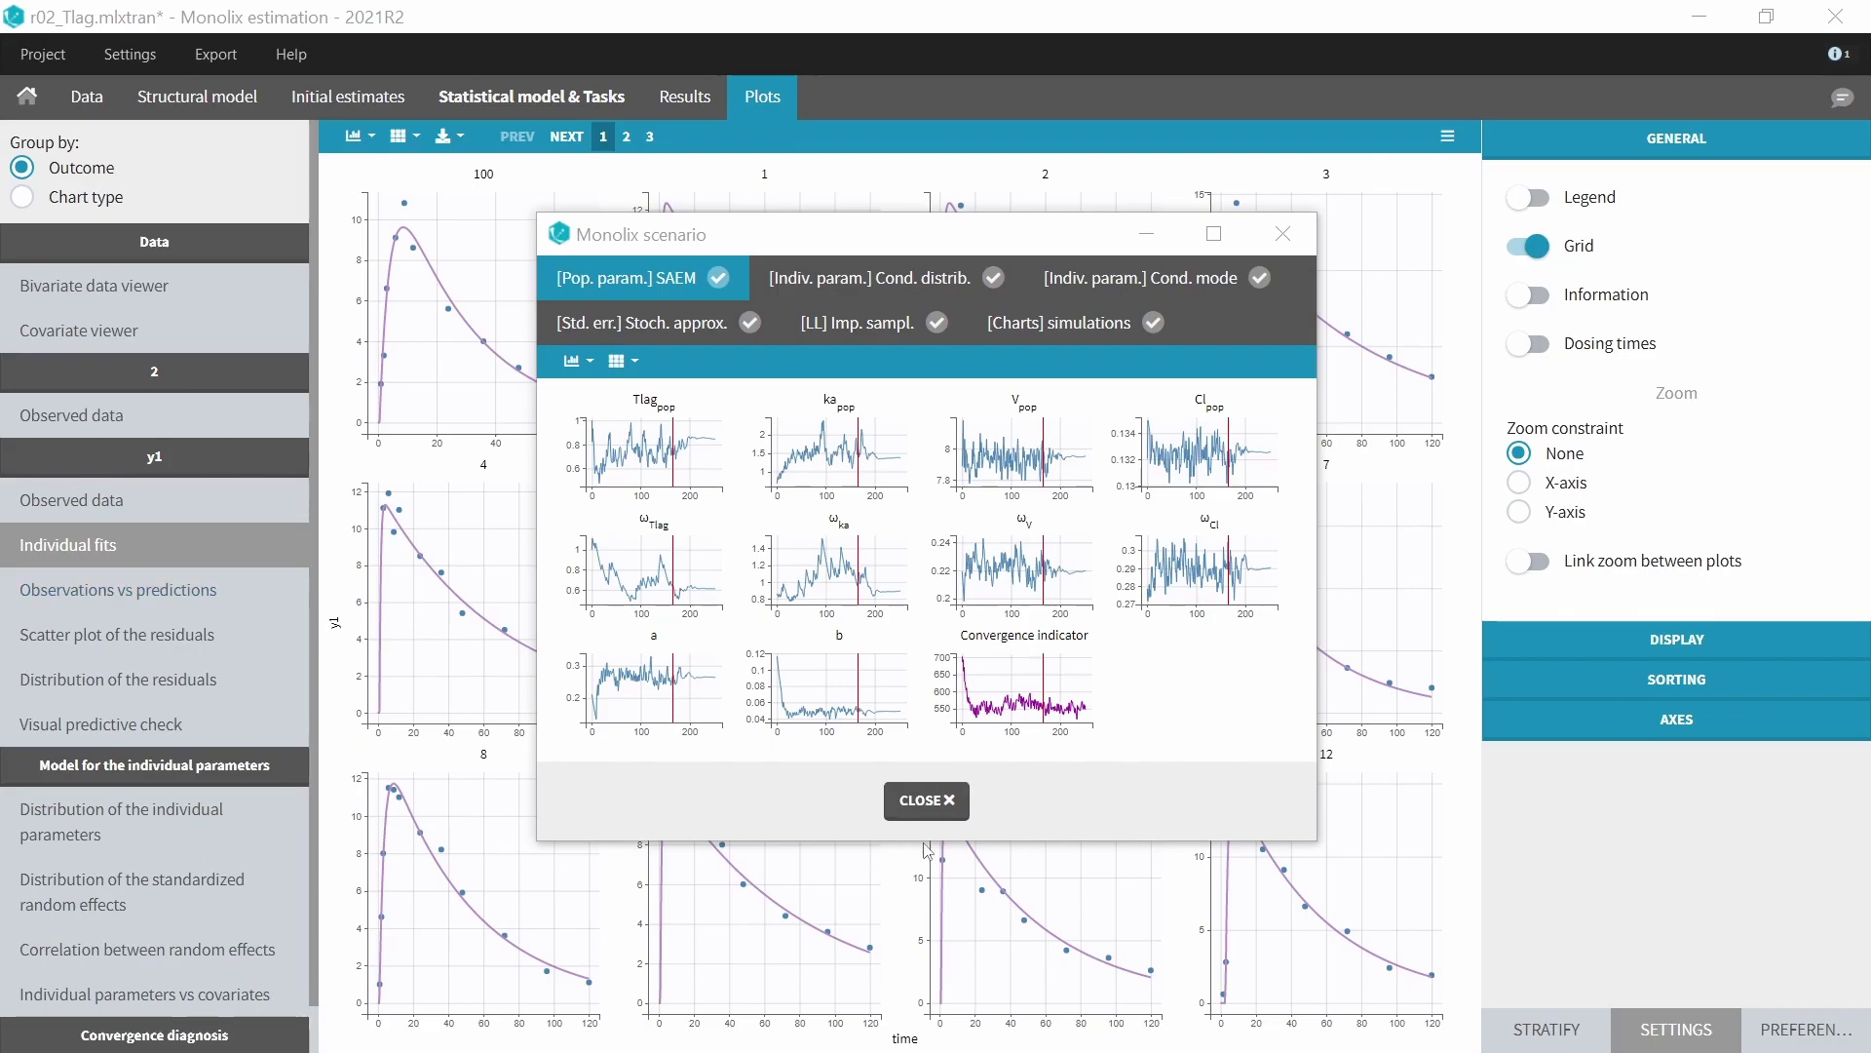
left_click(927, 800)
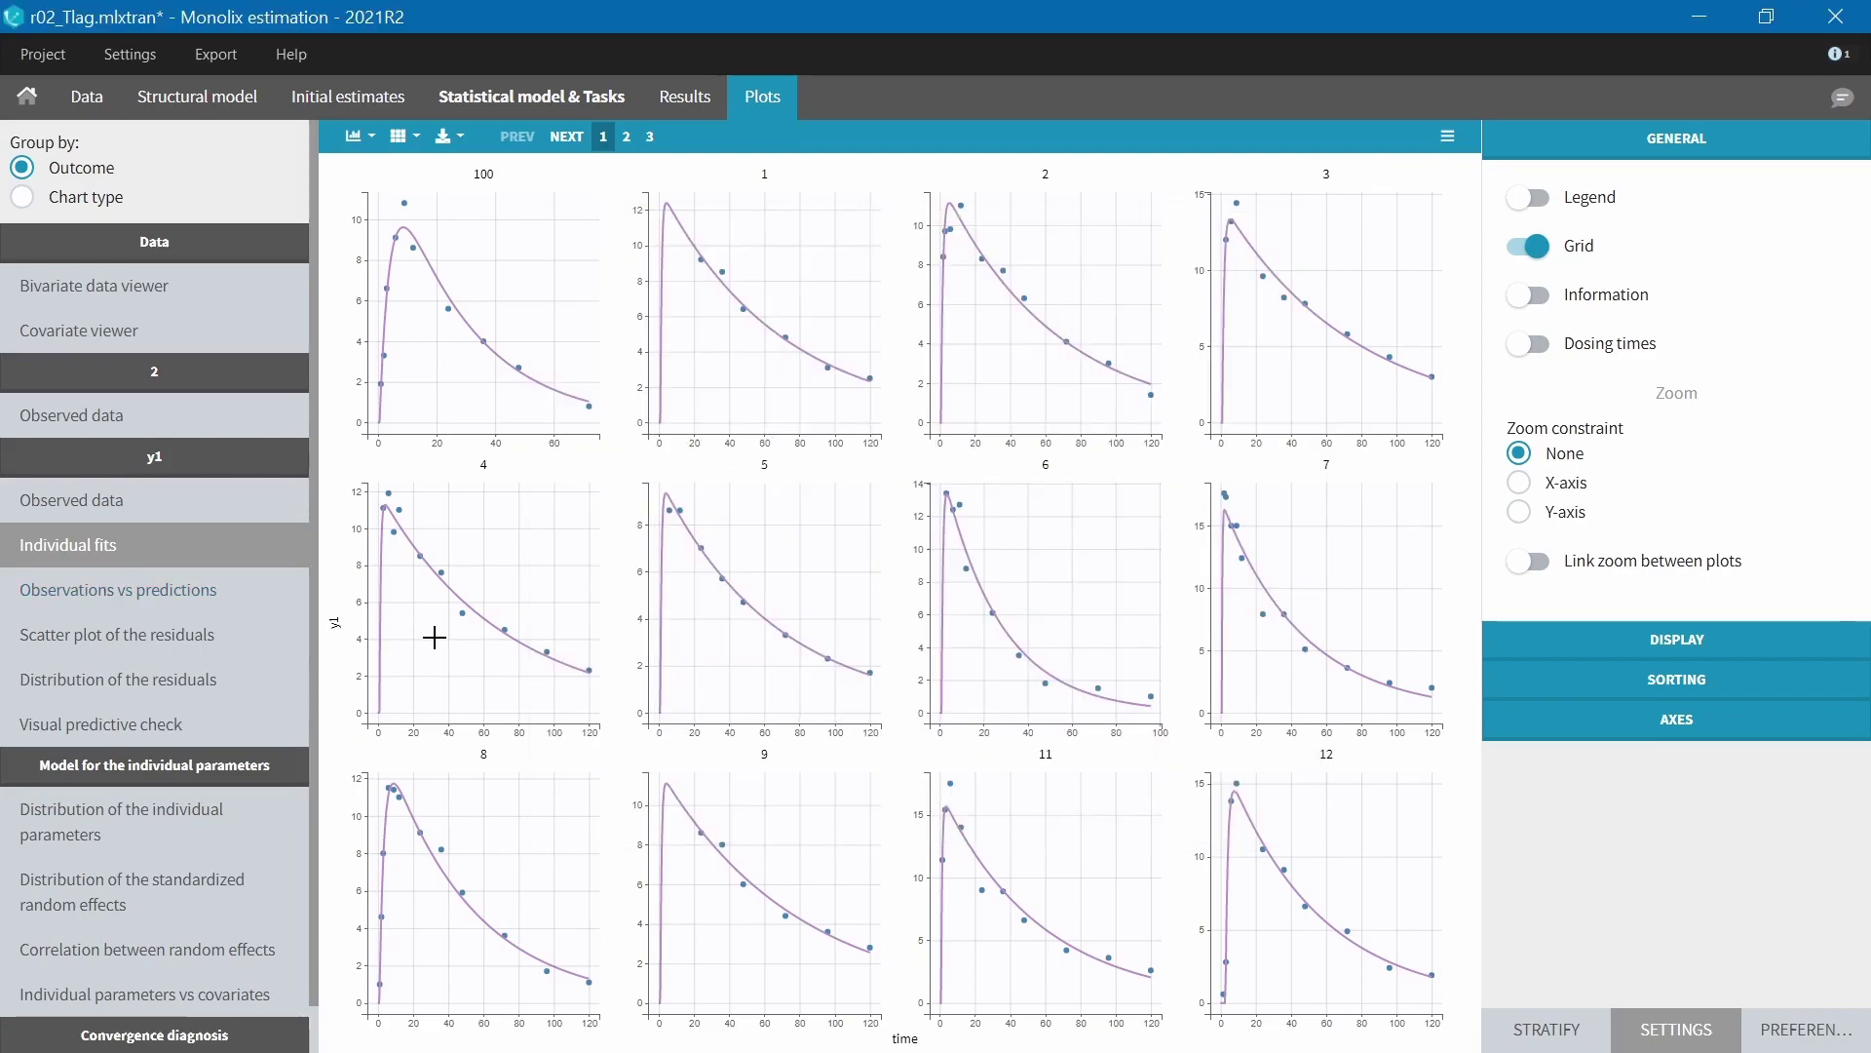
left_click(215, 595)
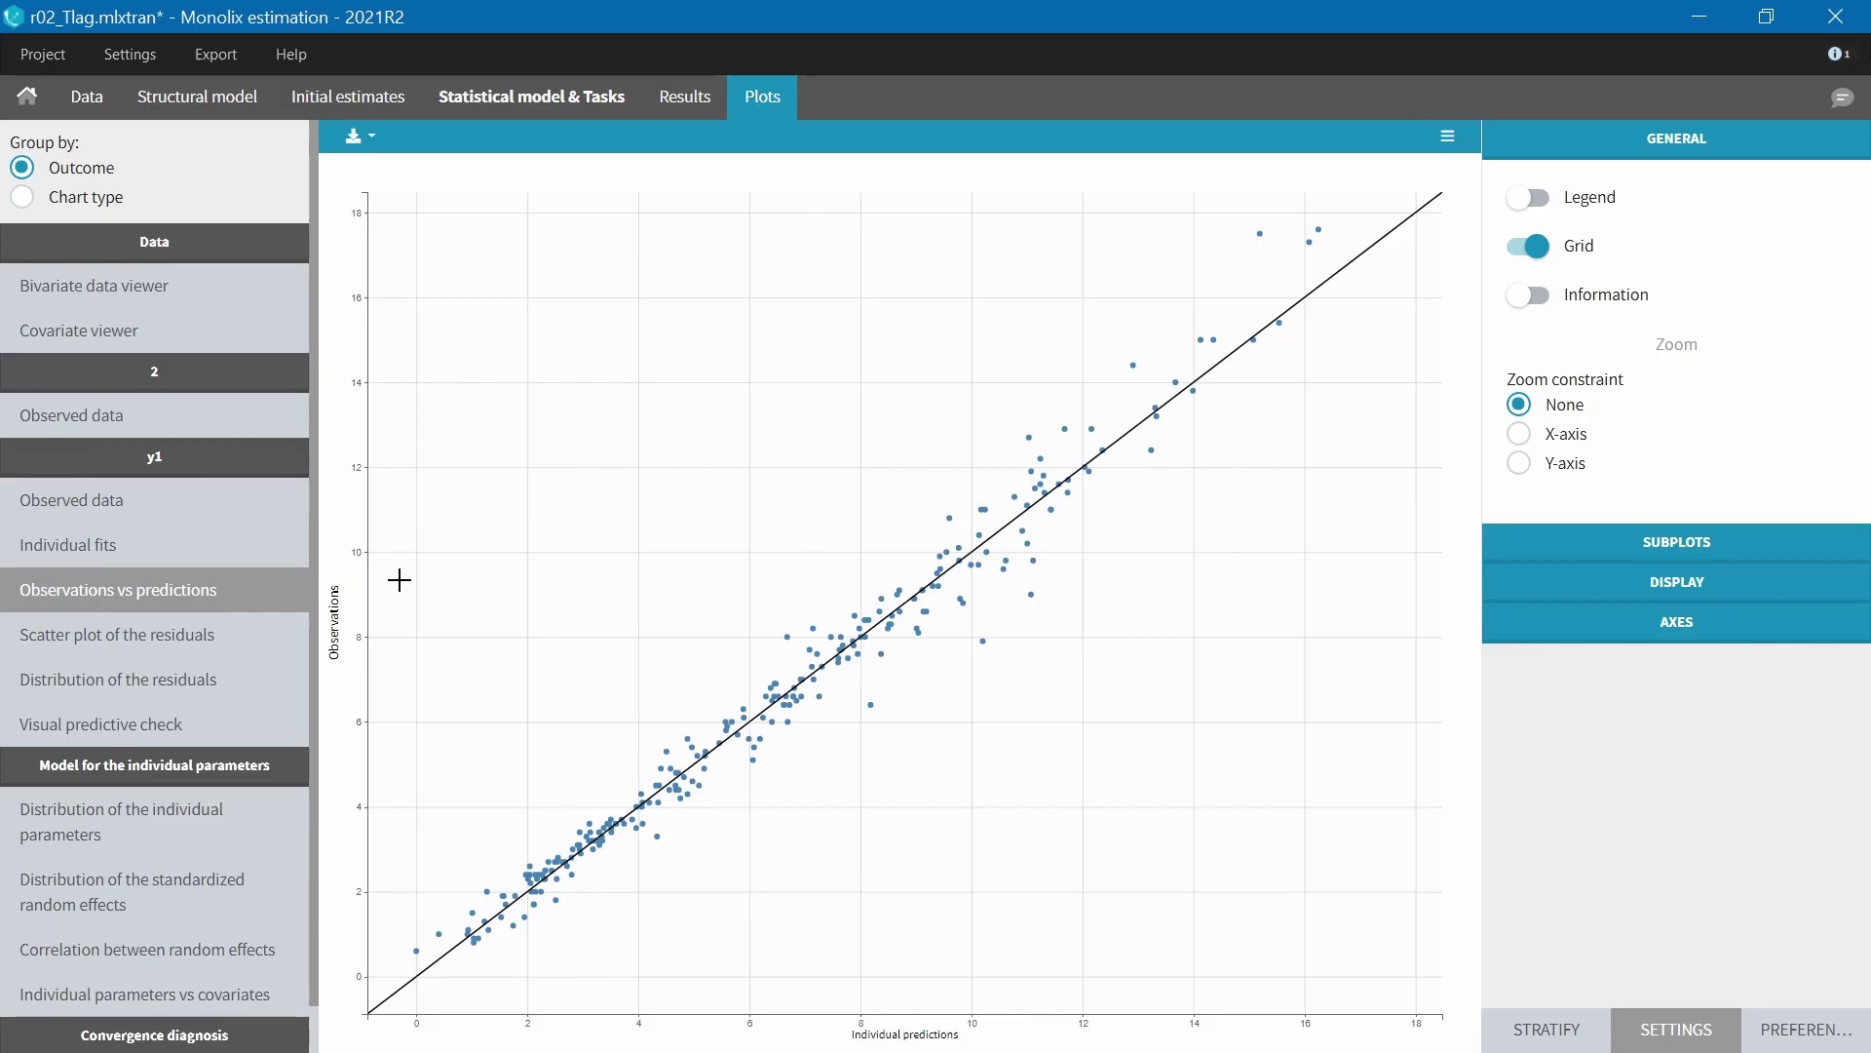
left_click(1610, 635)
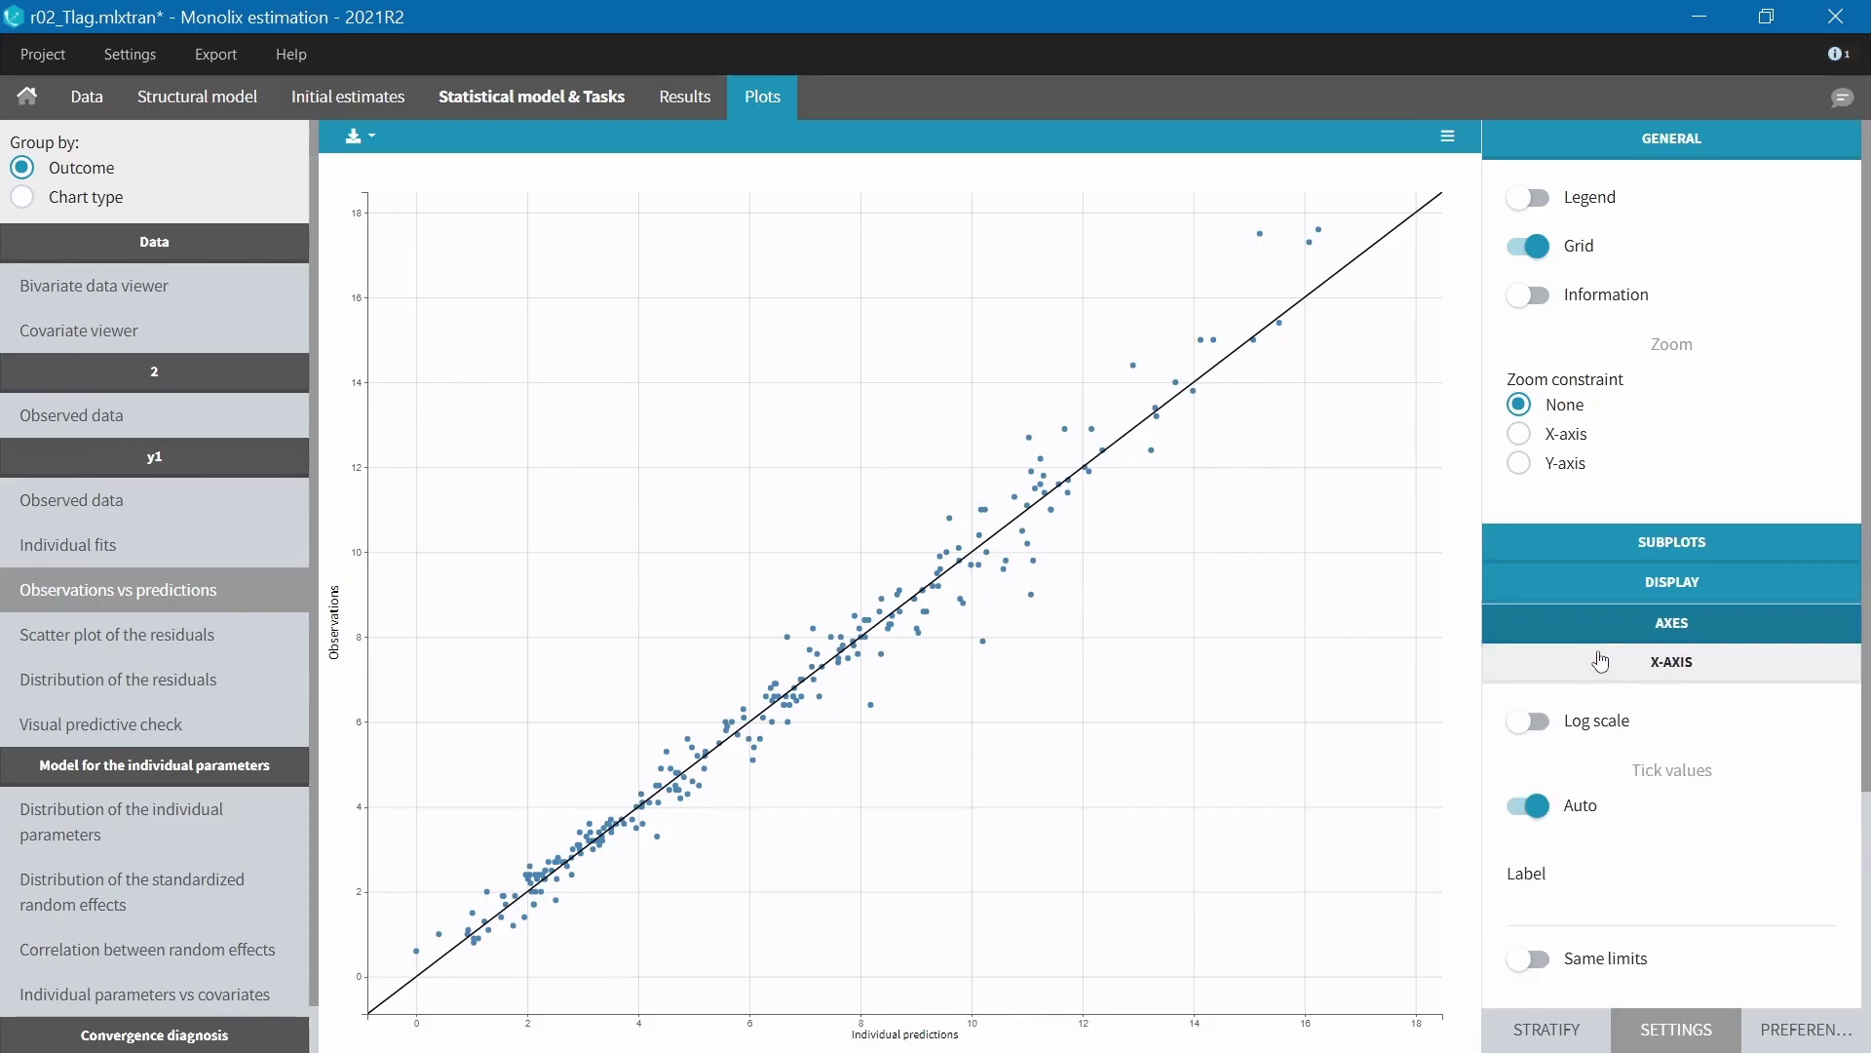
left_click(1529, 333)
left_click(1528, 710)
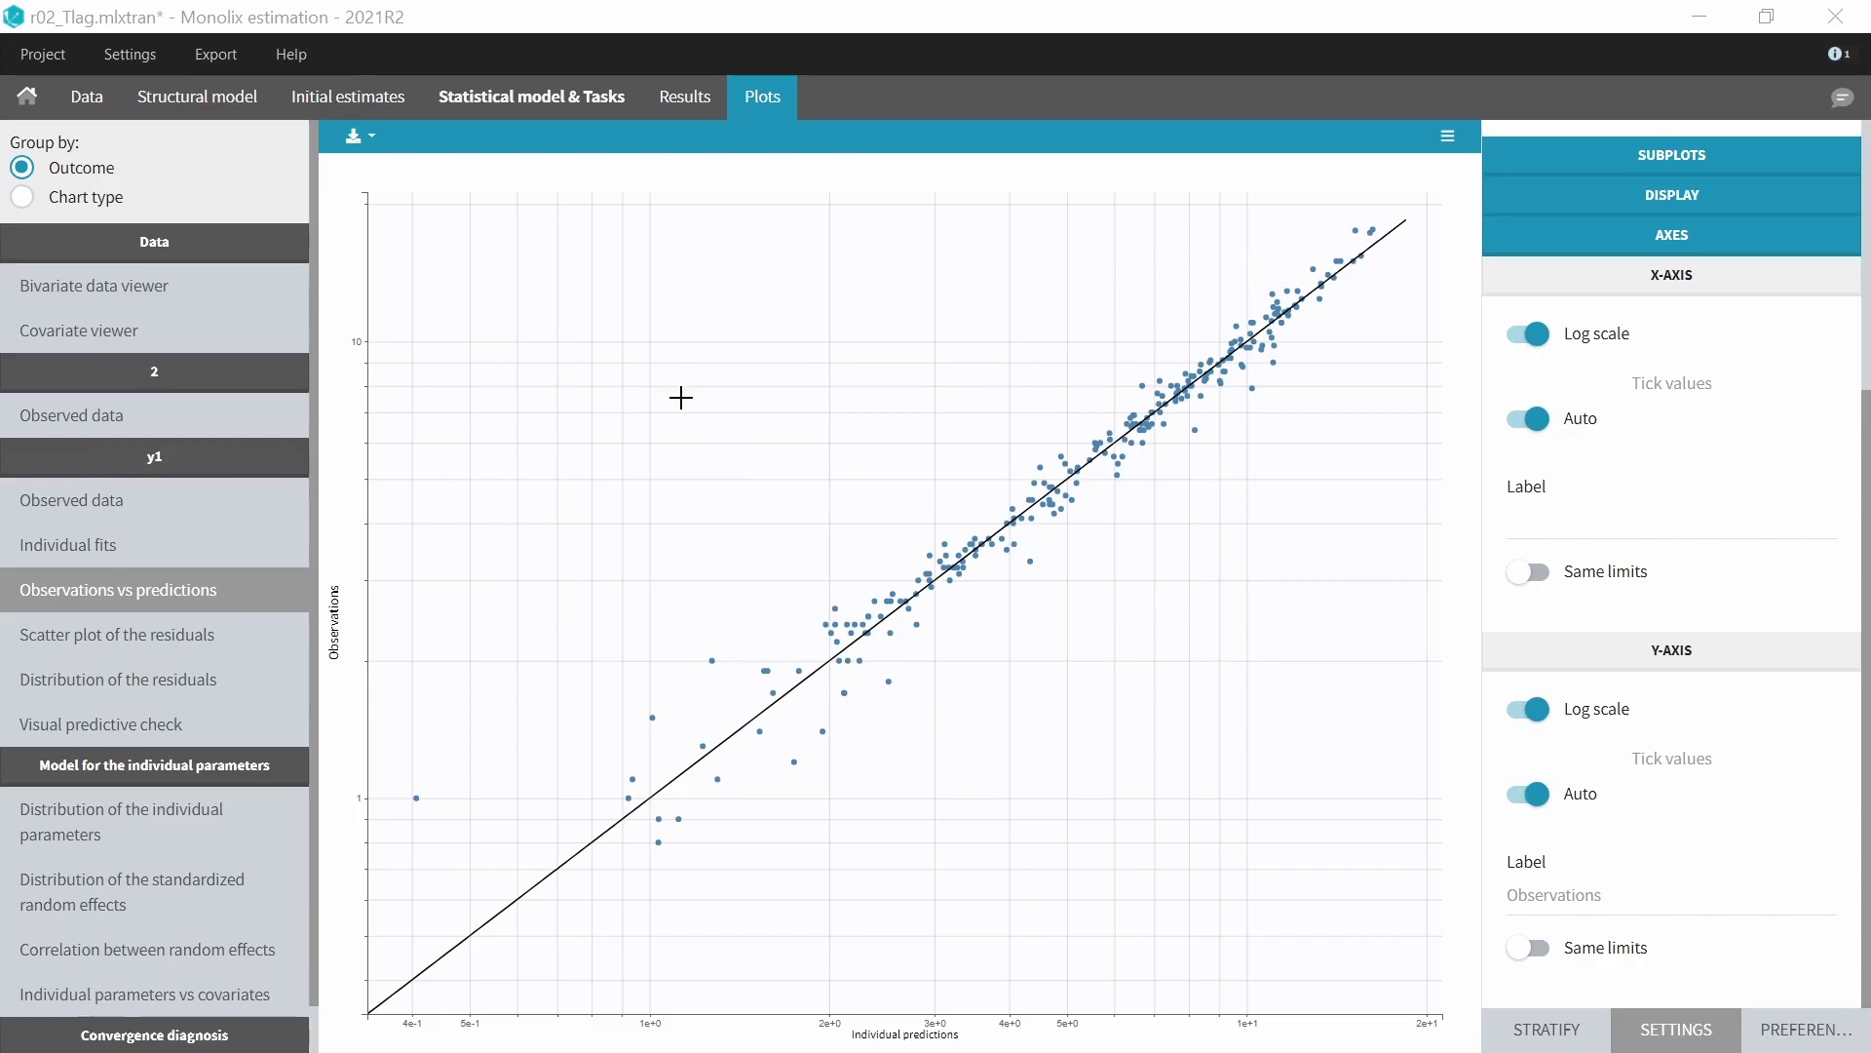
Examine the individual parameters vs covariates plot with its display settings, and read the covariate test results
left_click(181, 1001)
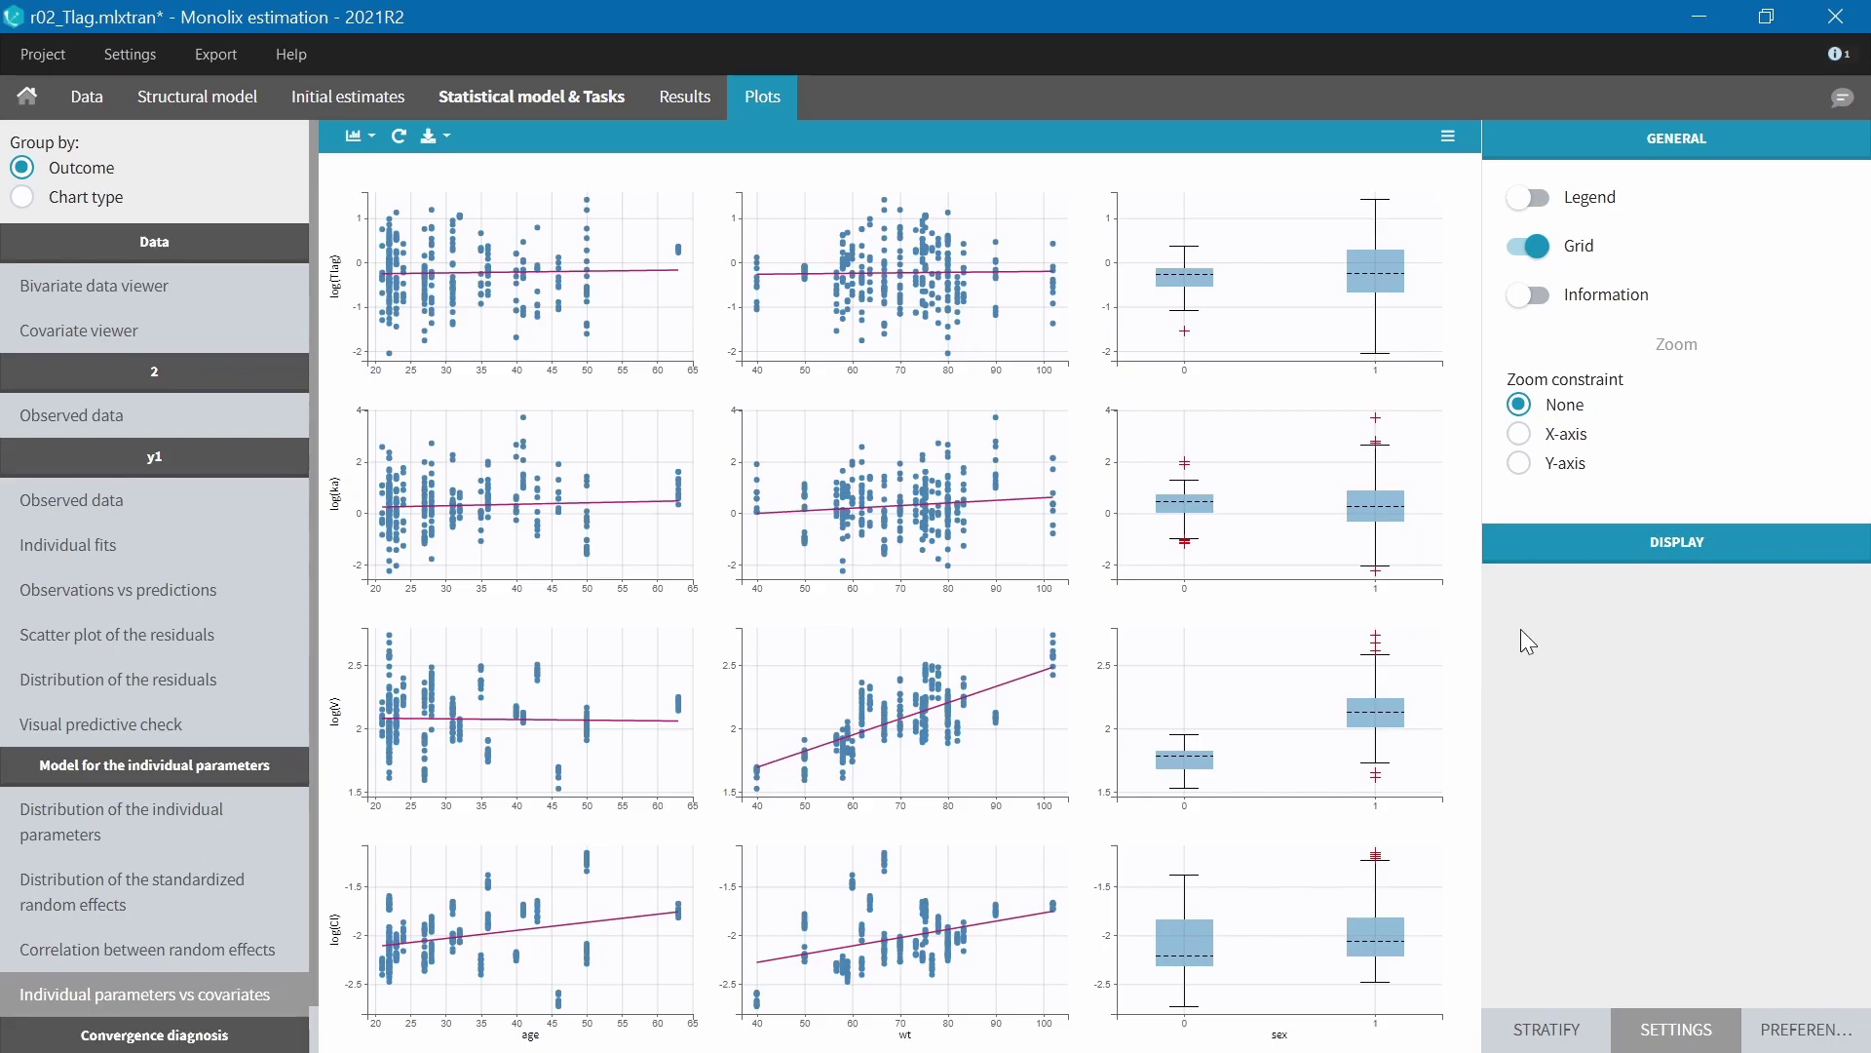
left_click(1638, 556)
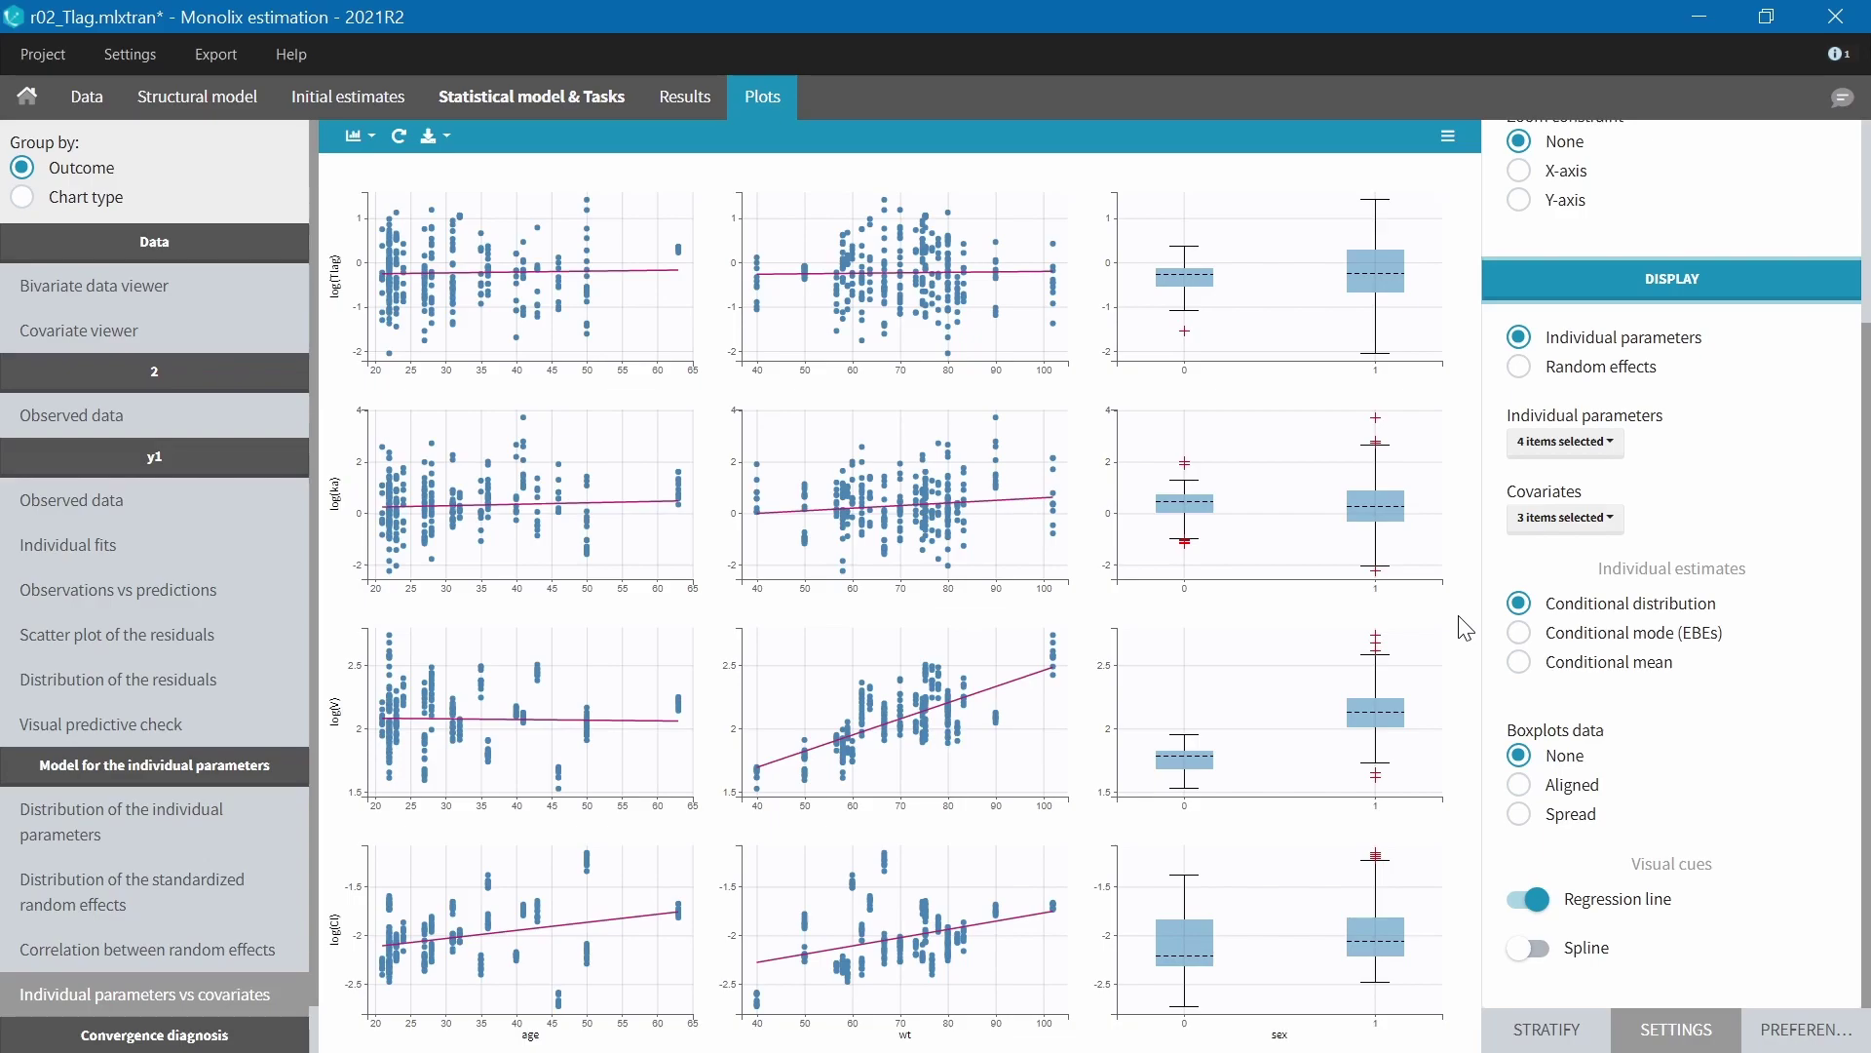
left_click(685, 107)
left_click(54, 484)
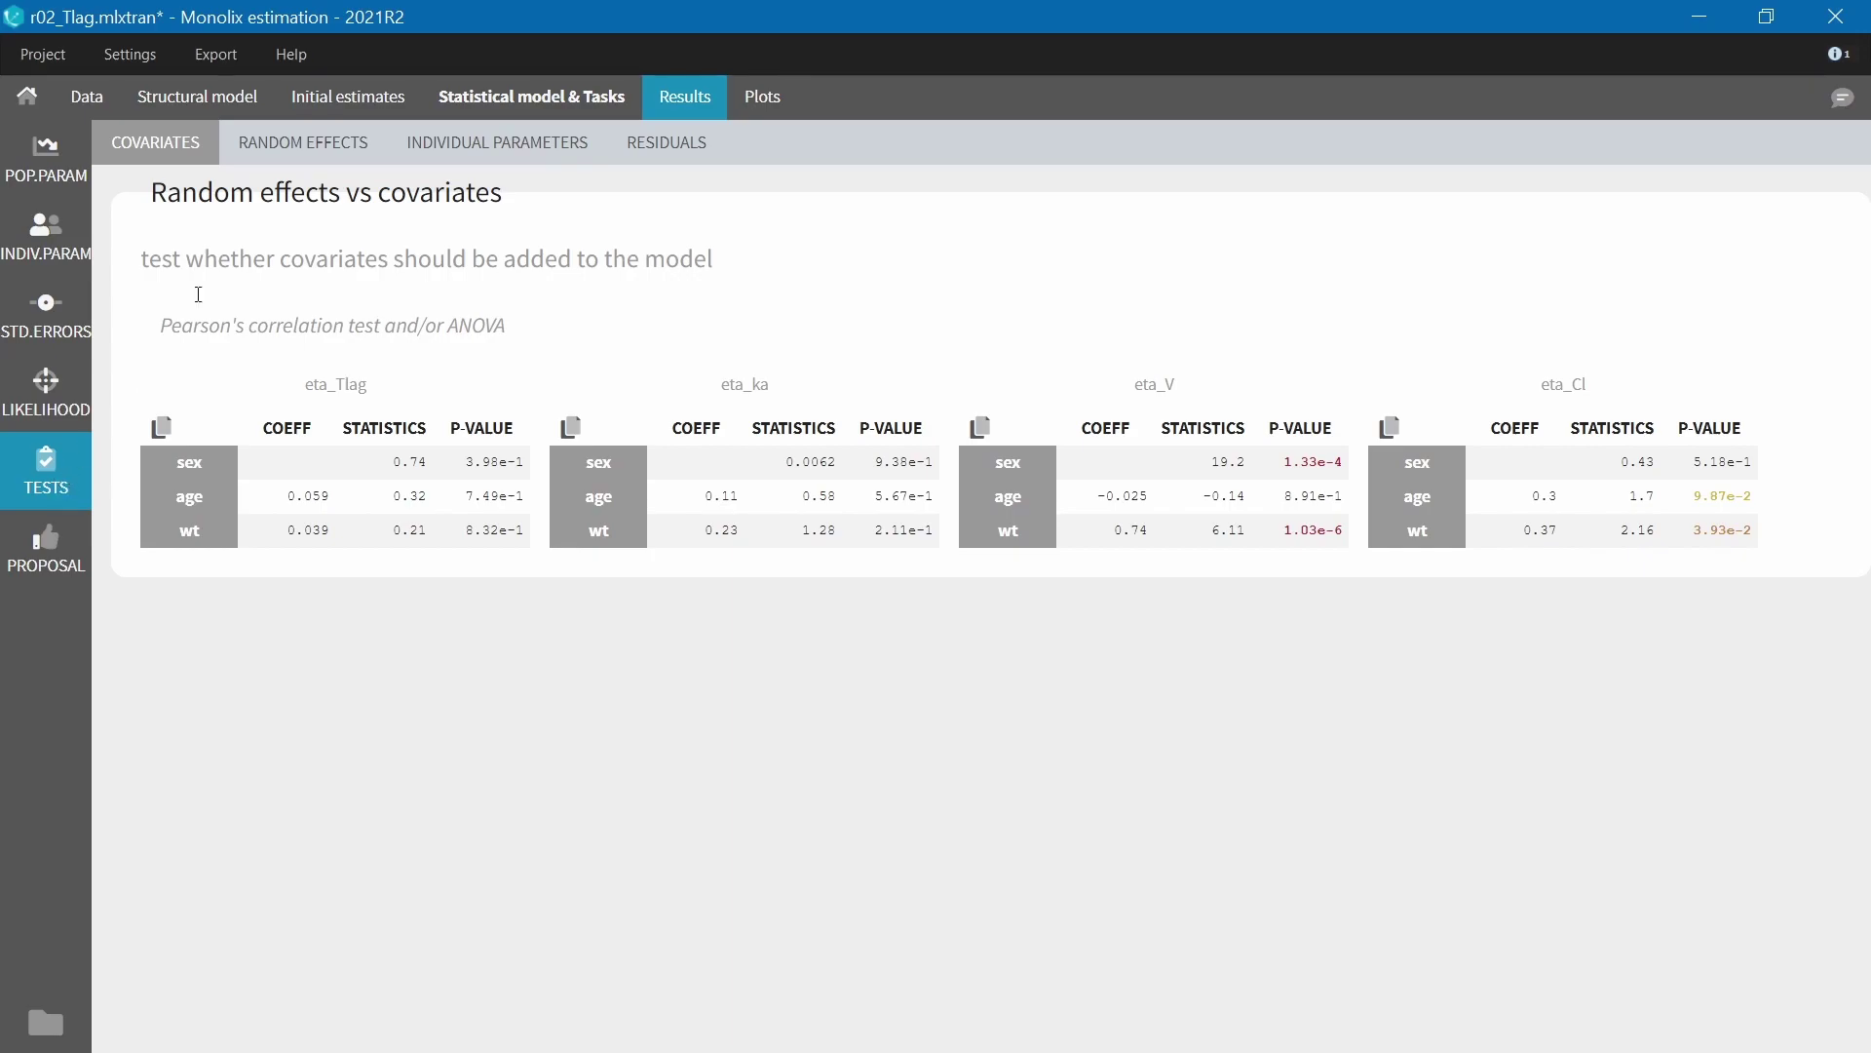
Use all last estimates of the lag-time run as the initial values
left_click(348, 100)
left_click(1735, 157)
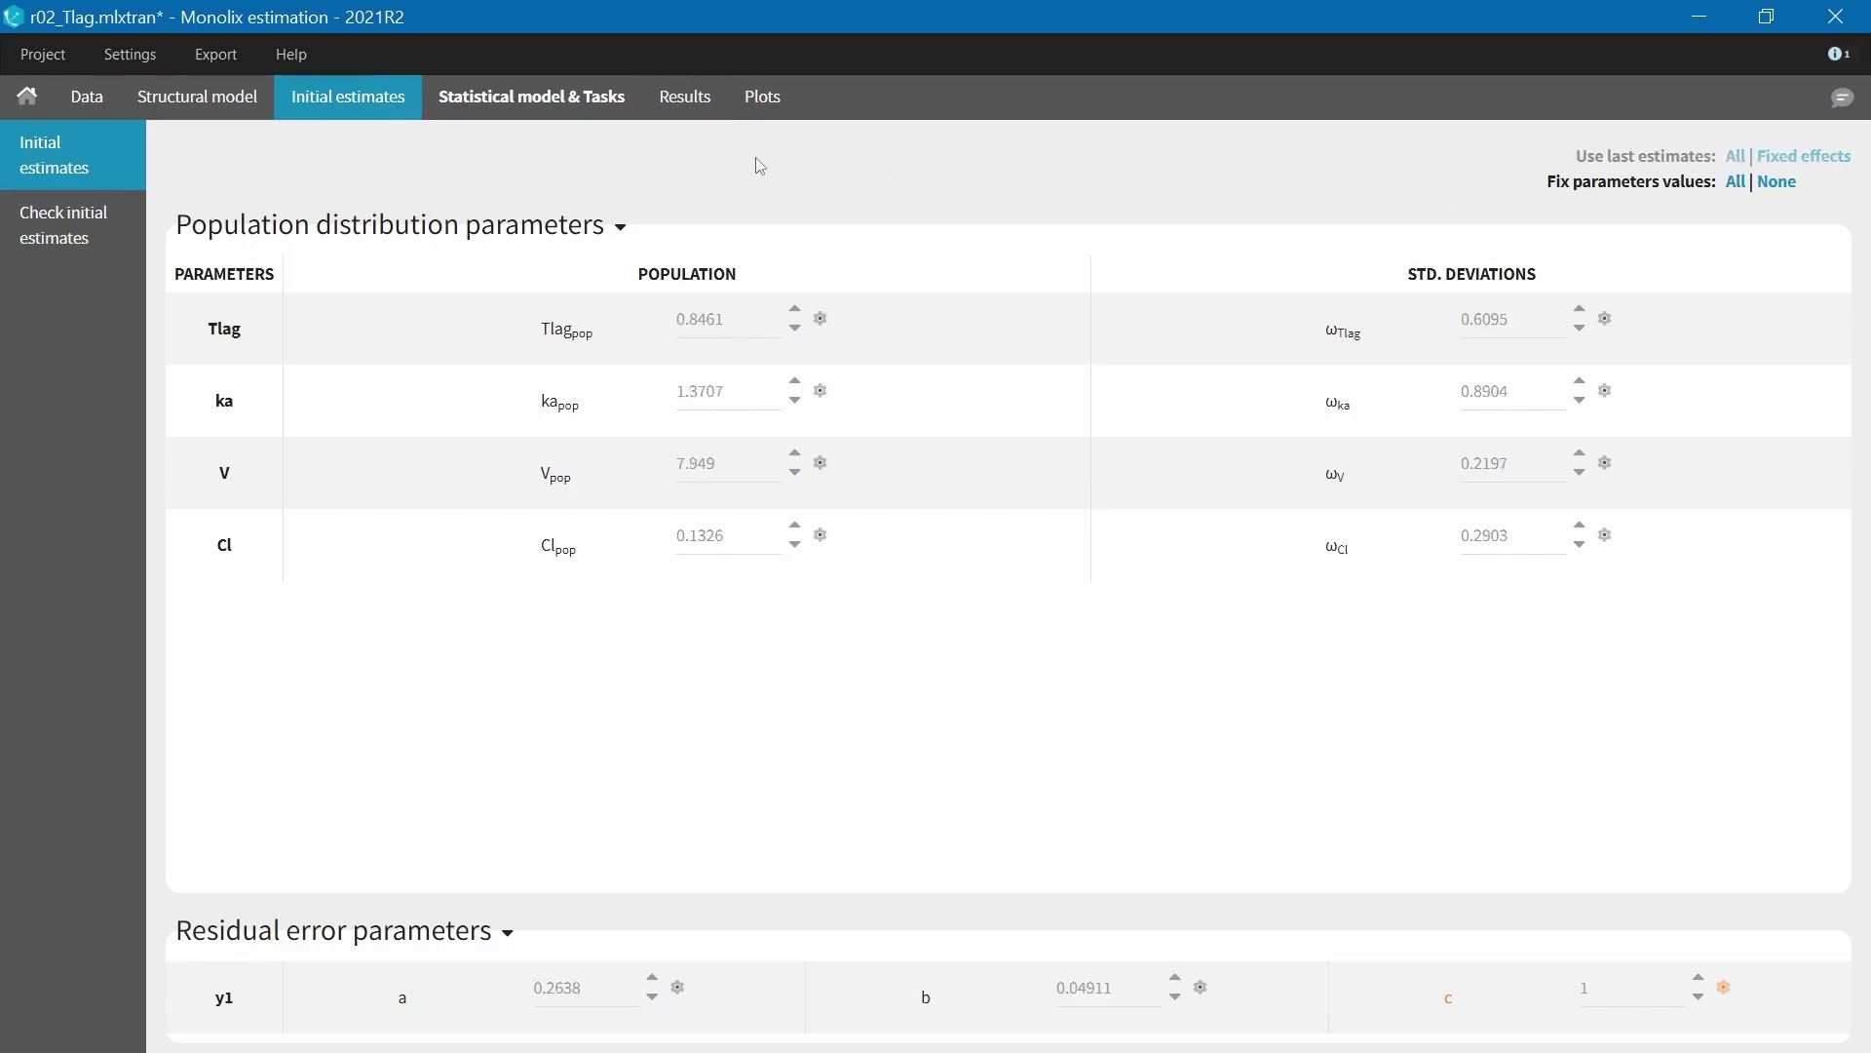
Try wt as a covariate on V and examine the beta_V_wt term in the individual model formula
left_click(553, 111)
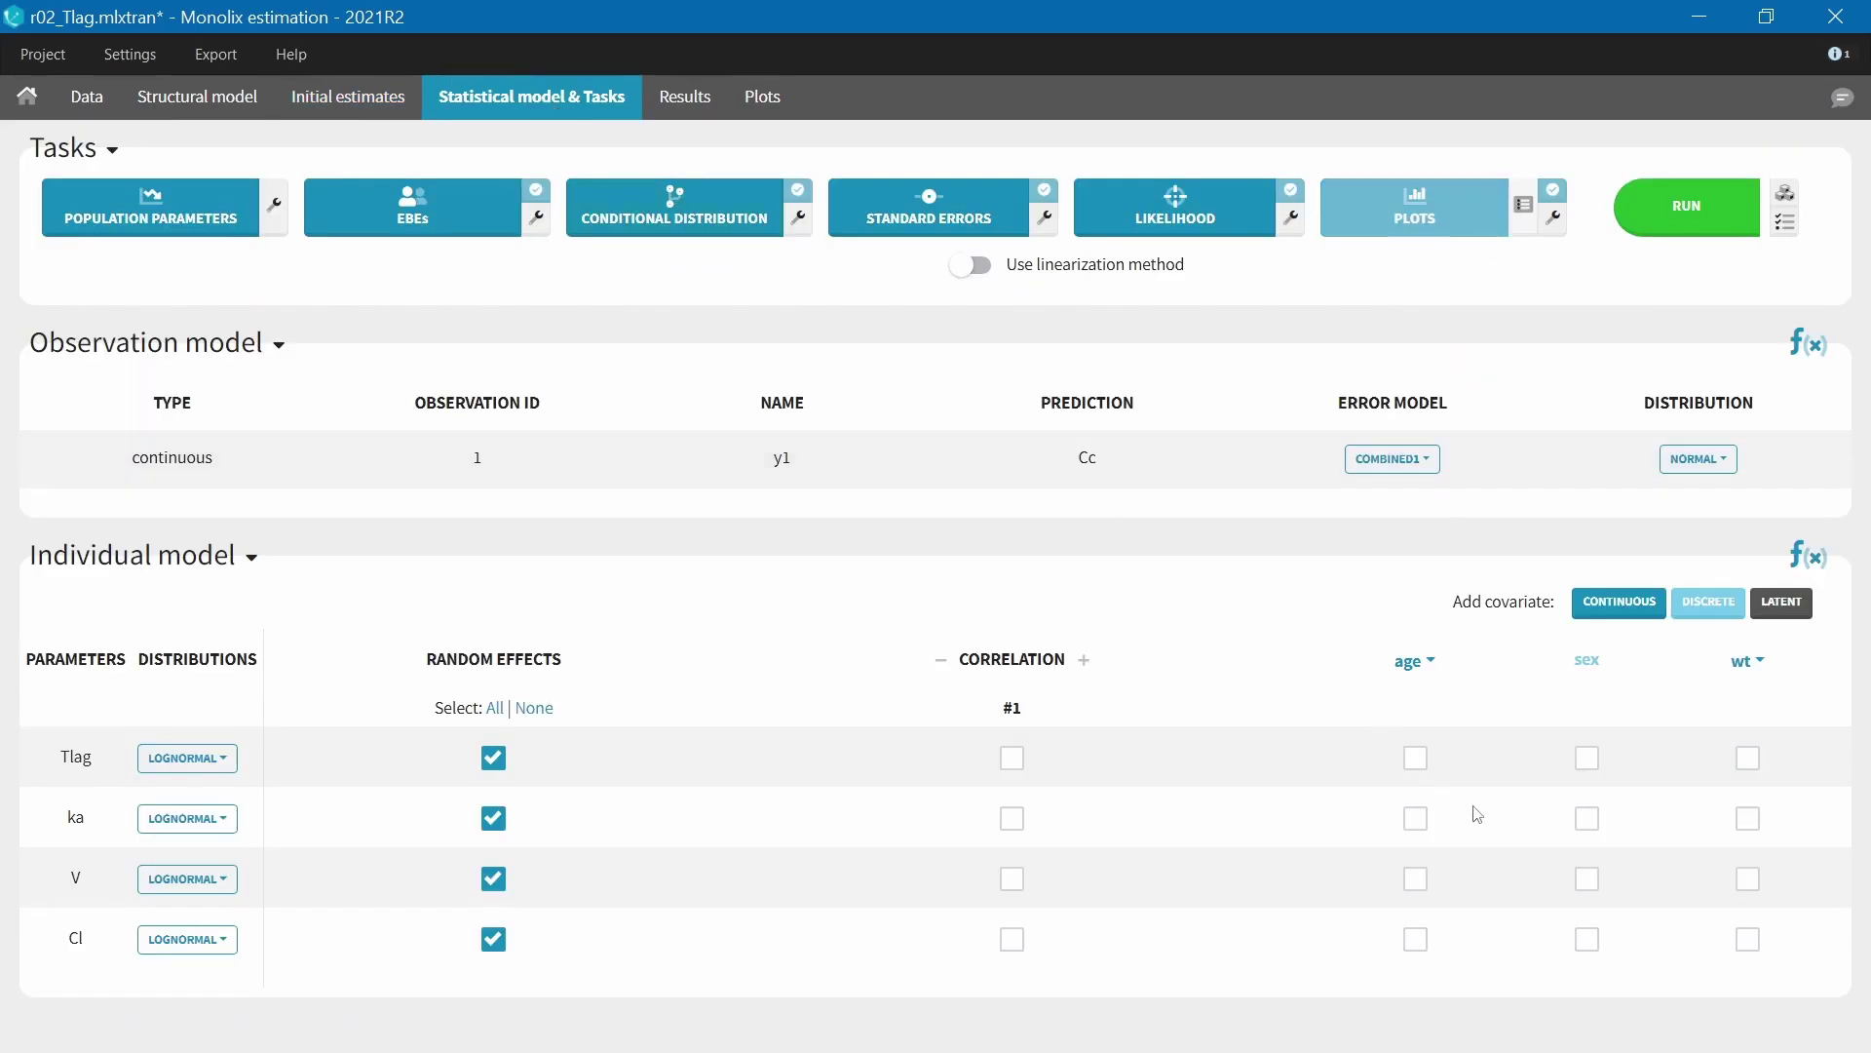
left_click(1746, 880)
left_click(1808, 555)
left_click_drag(983, 432, 1151, 800)
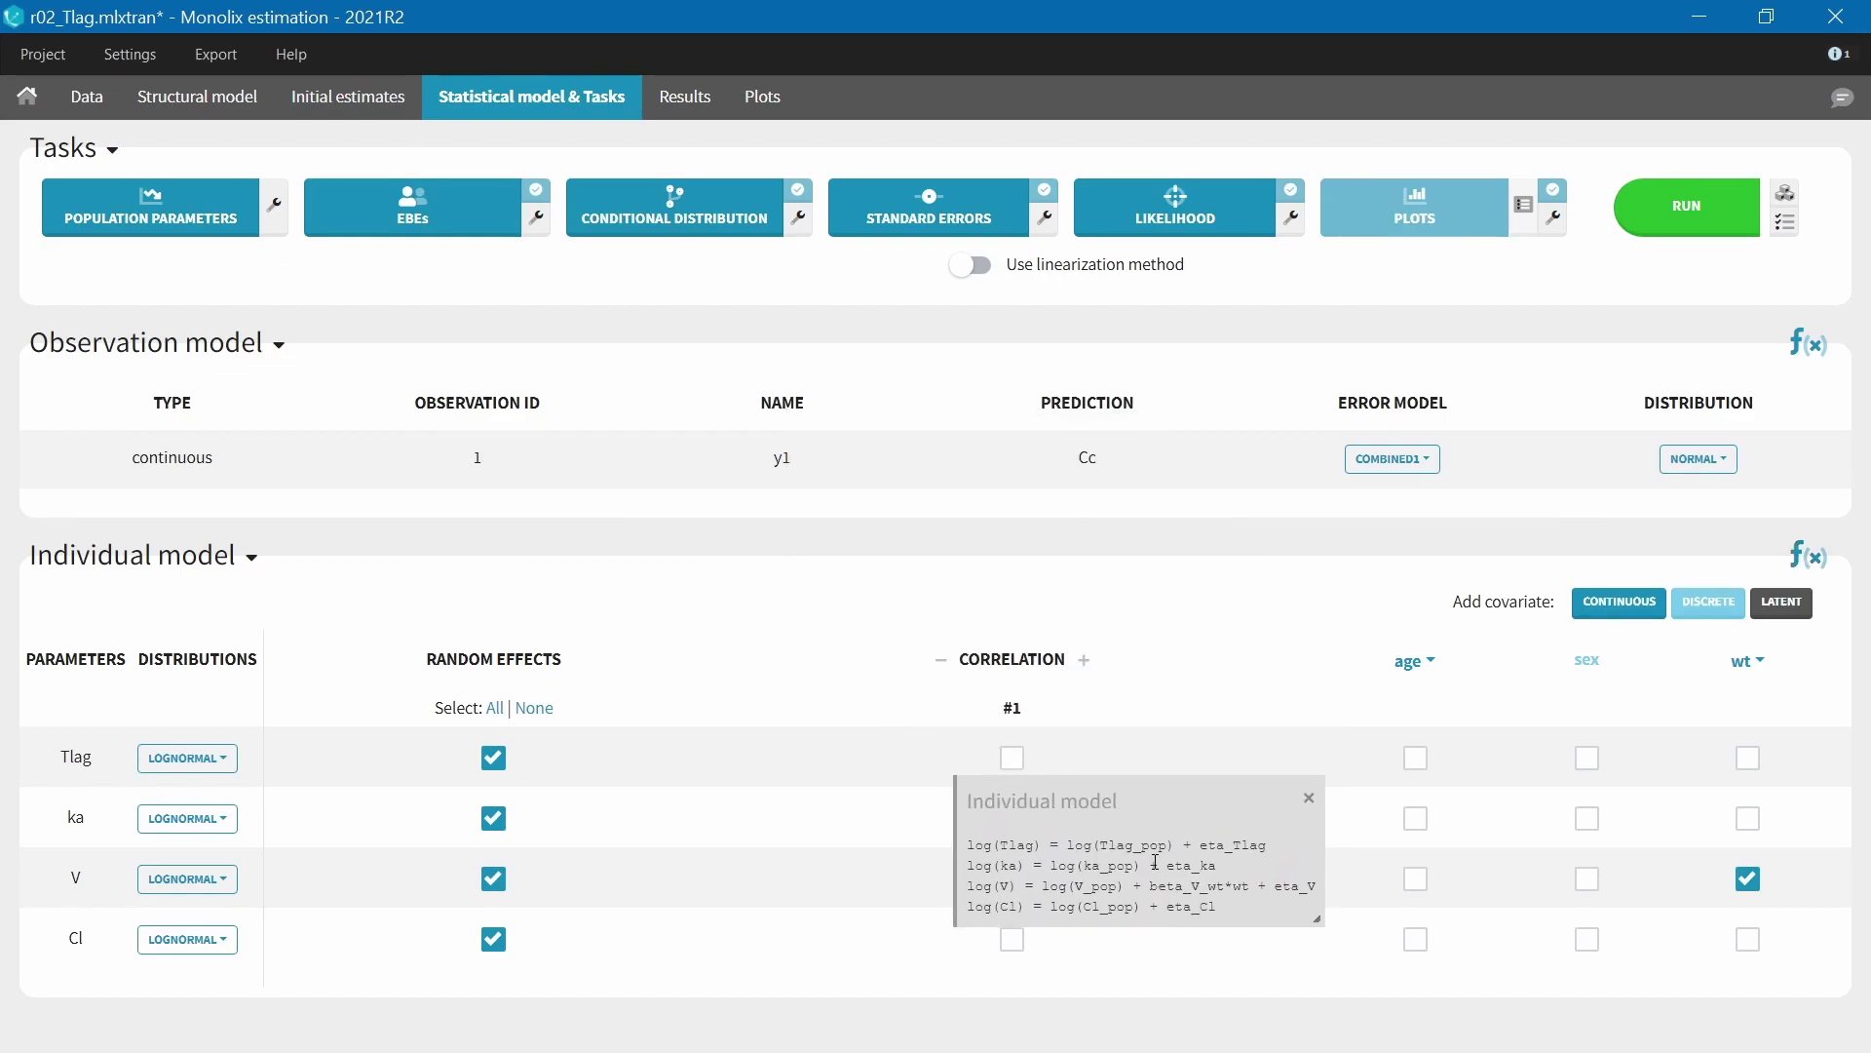
left_click_drag(1150, 883, 1227, 886)
Add a log-transformed version of the wt covariate and check its centering formula without changing it
left_click(1749, 673)
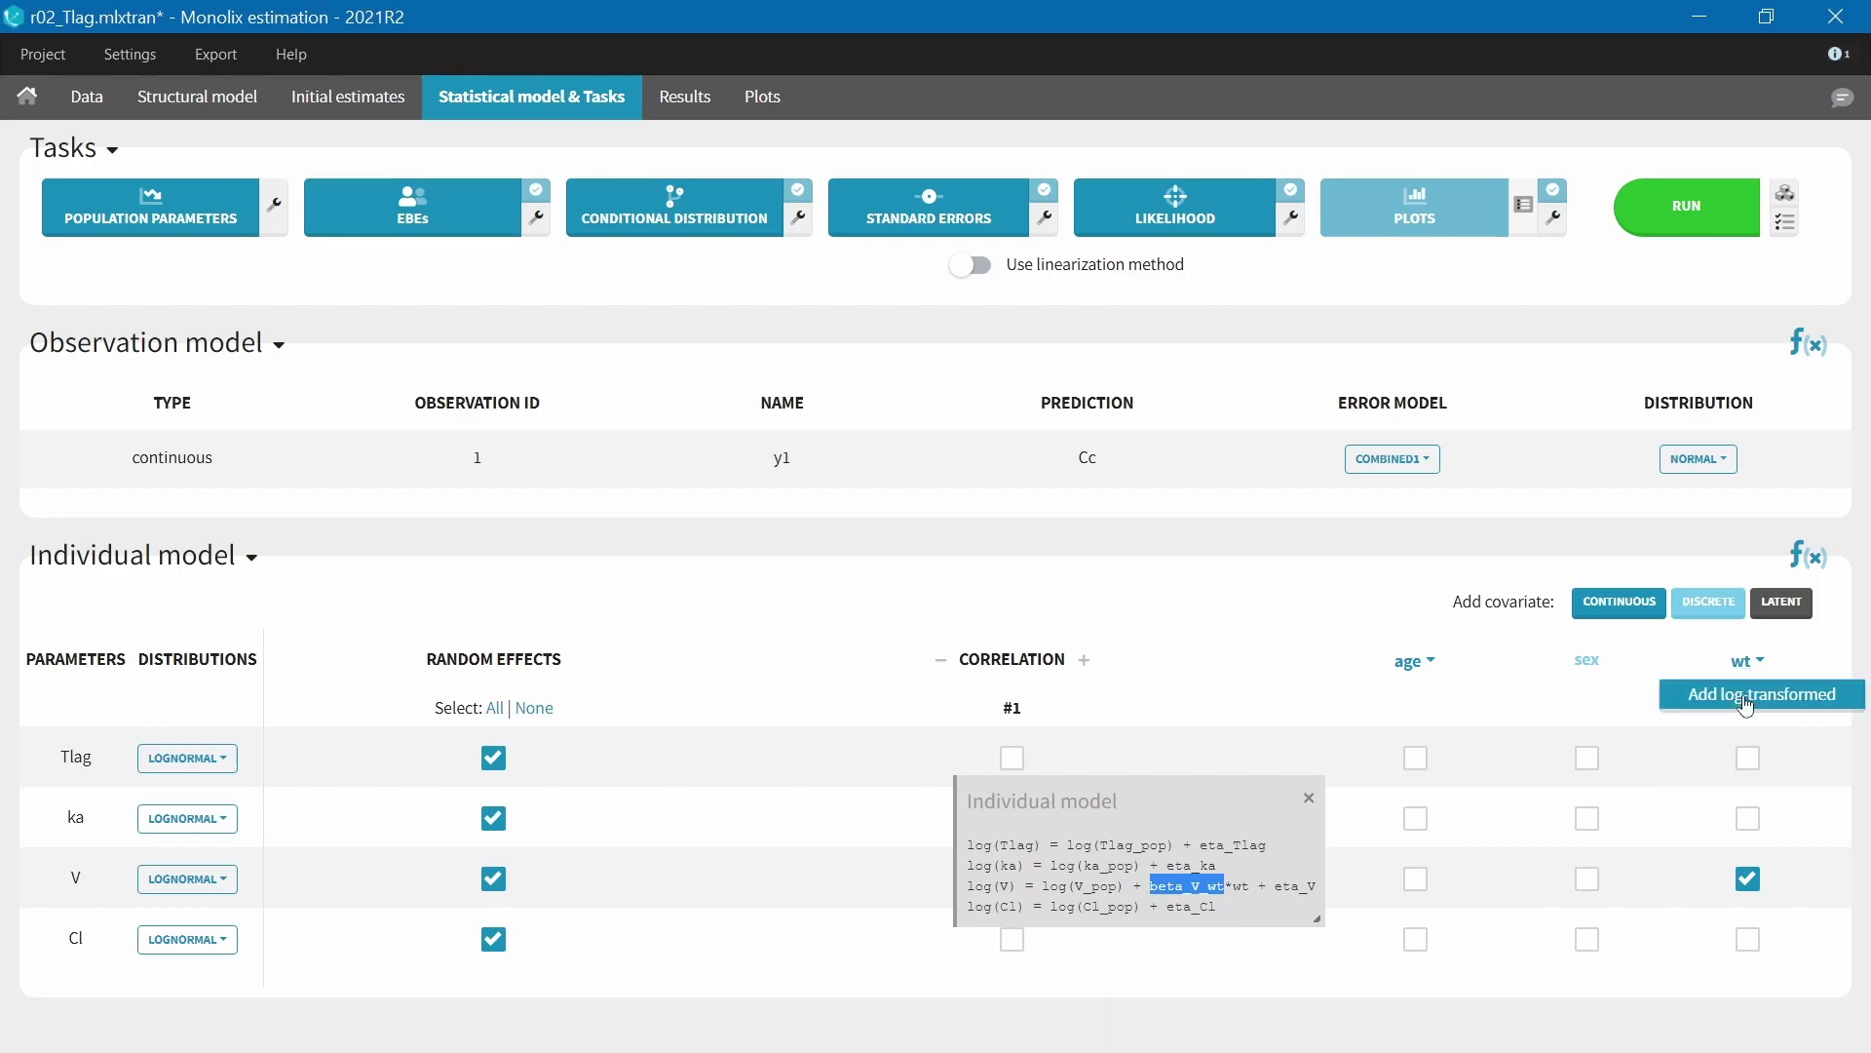
left_click(1747, 697)
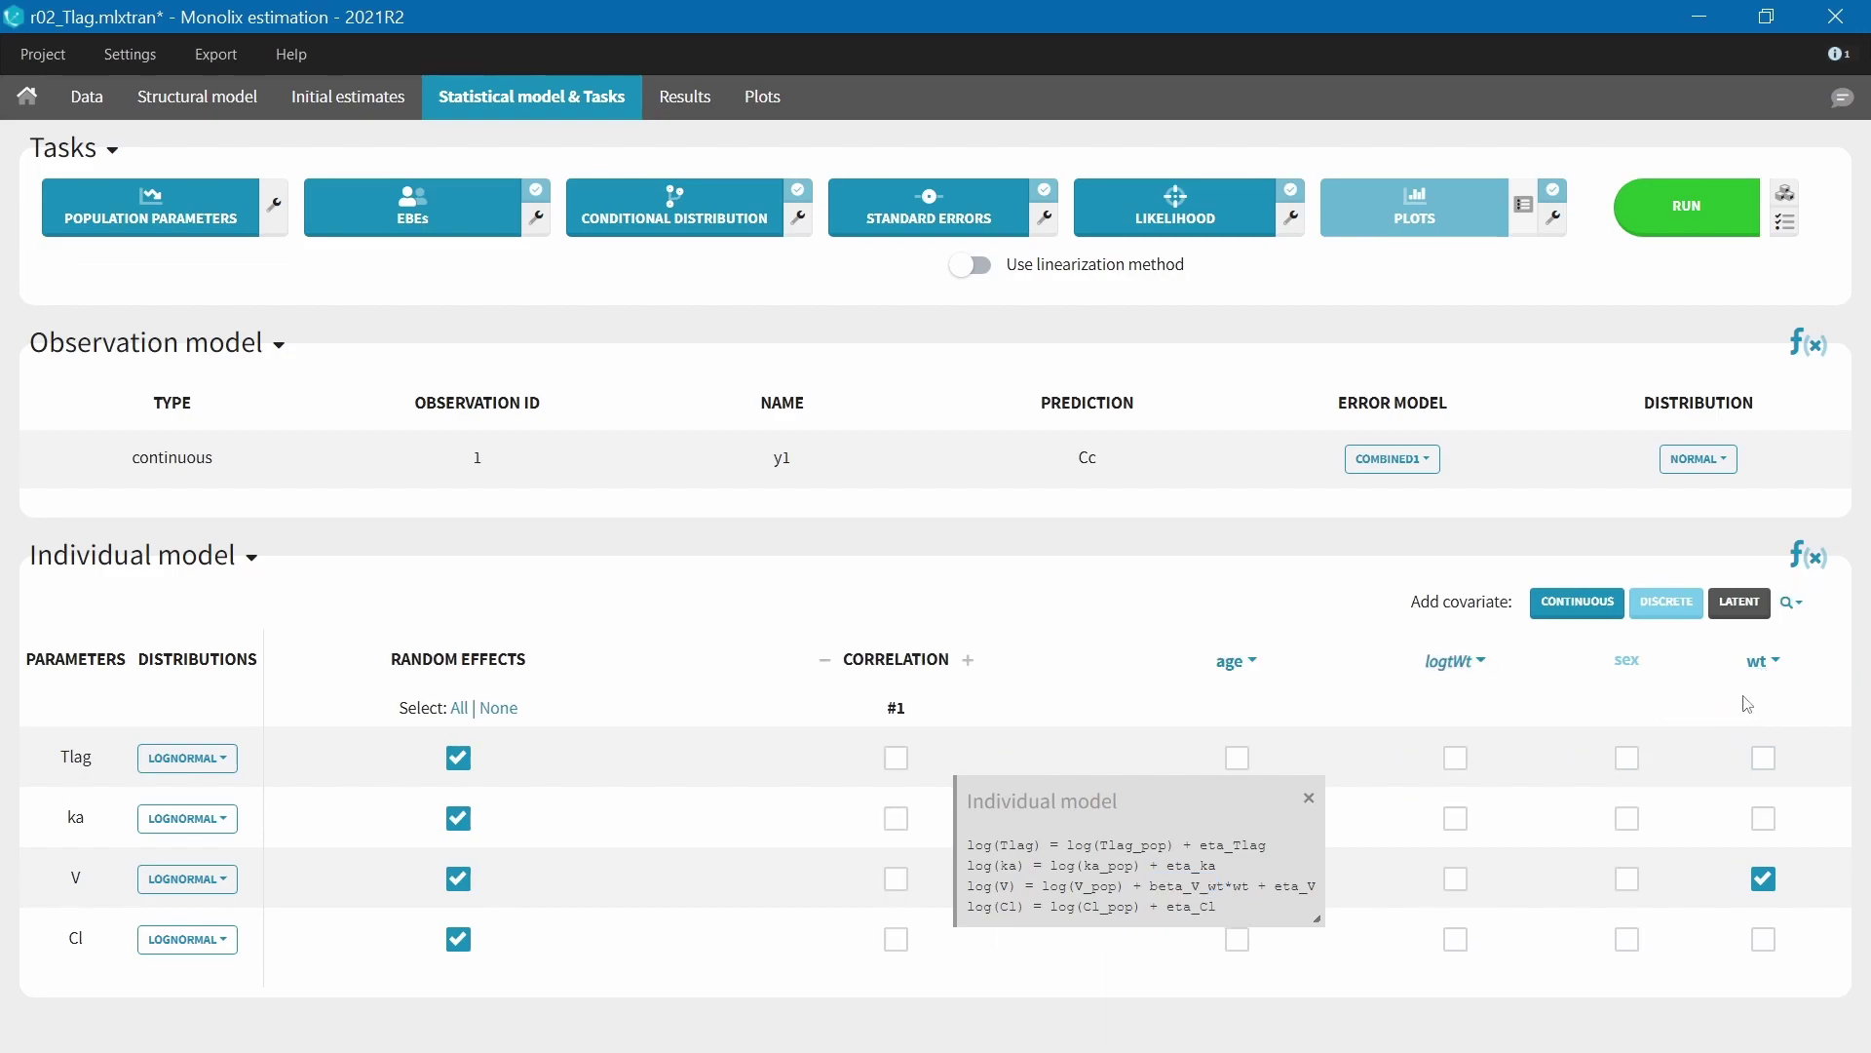
left_click(1450, 663)
left_click(1458, 693)
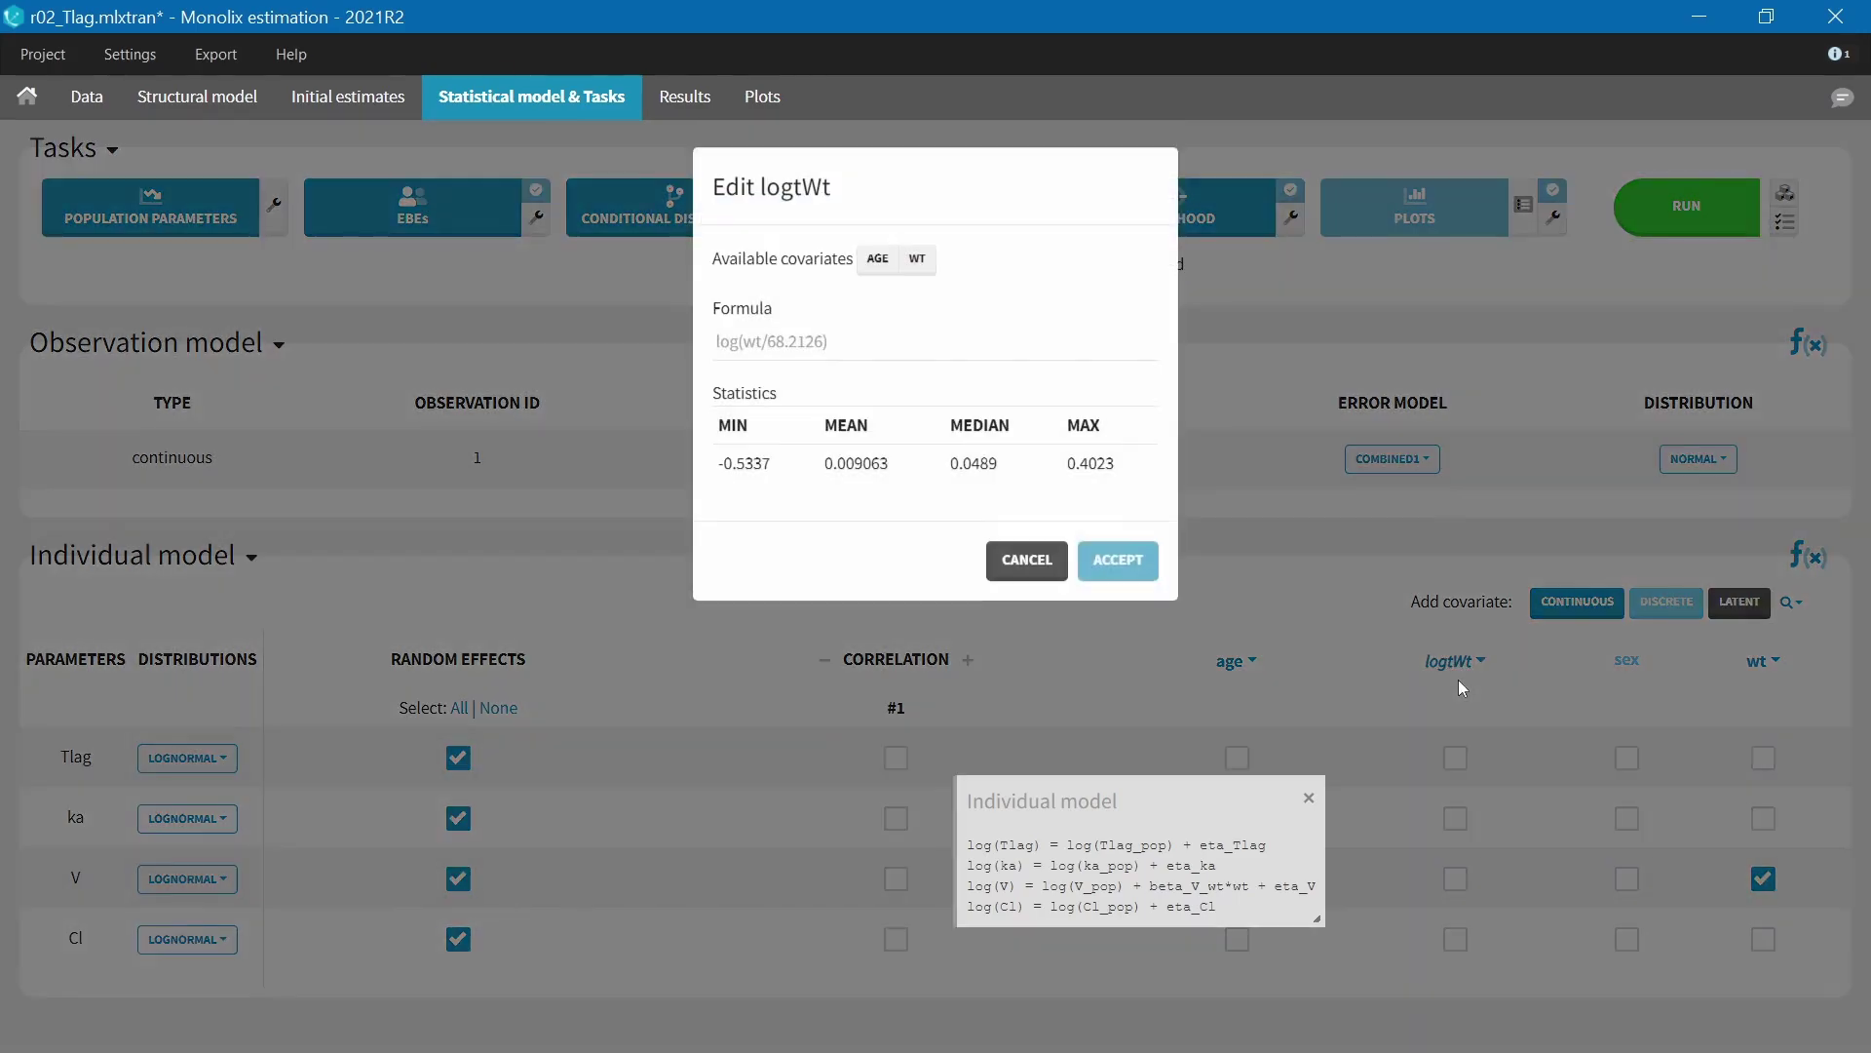
left_click_drag(827, 349, 776, 348)
left_click(1027, 568)
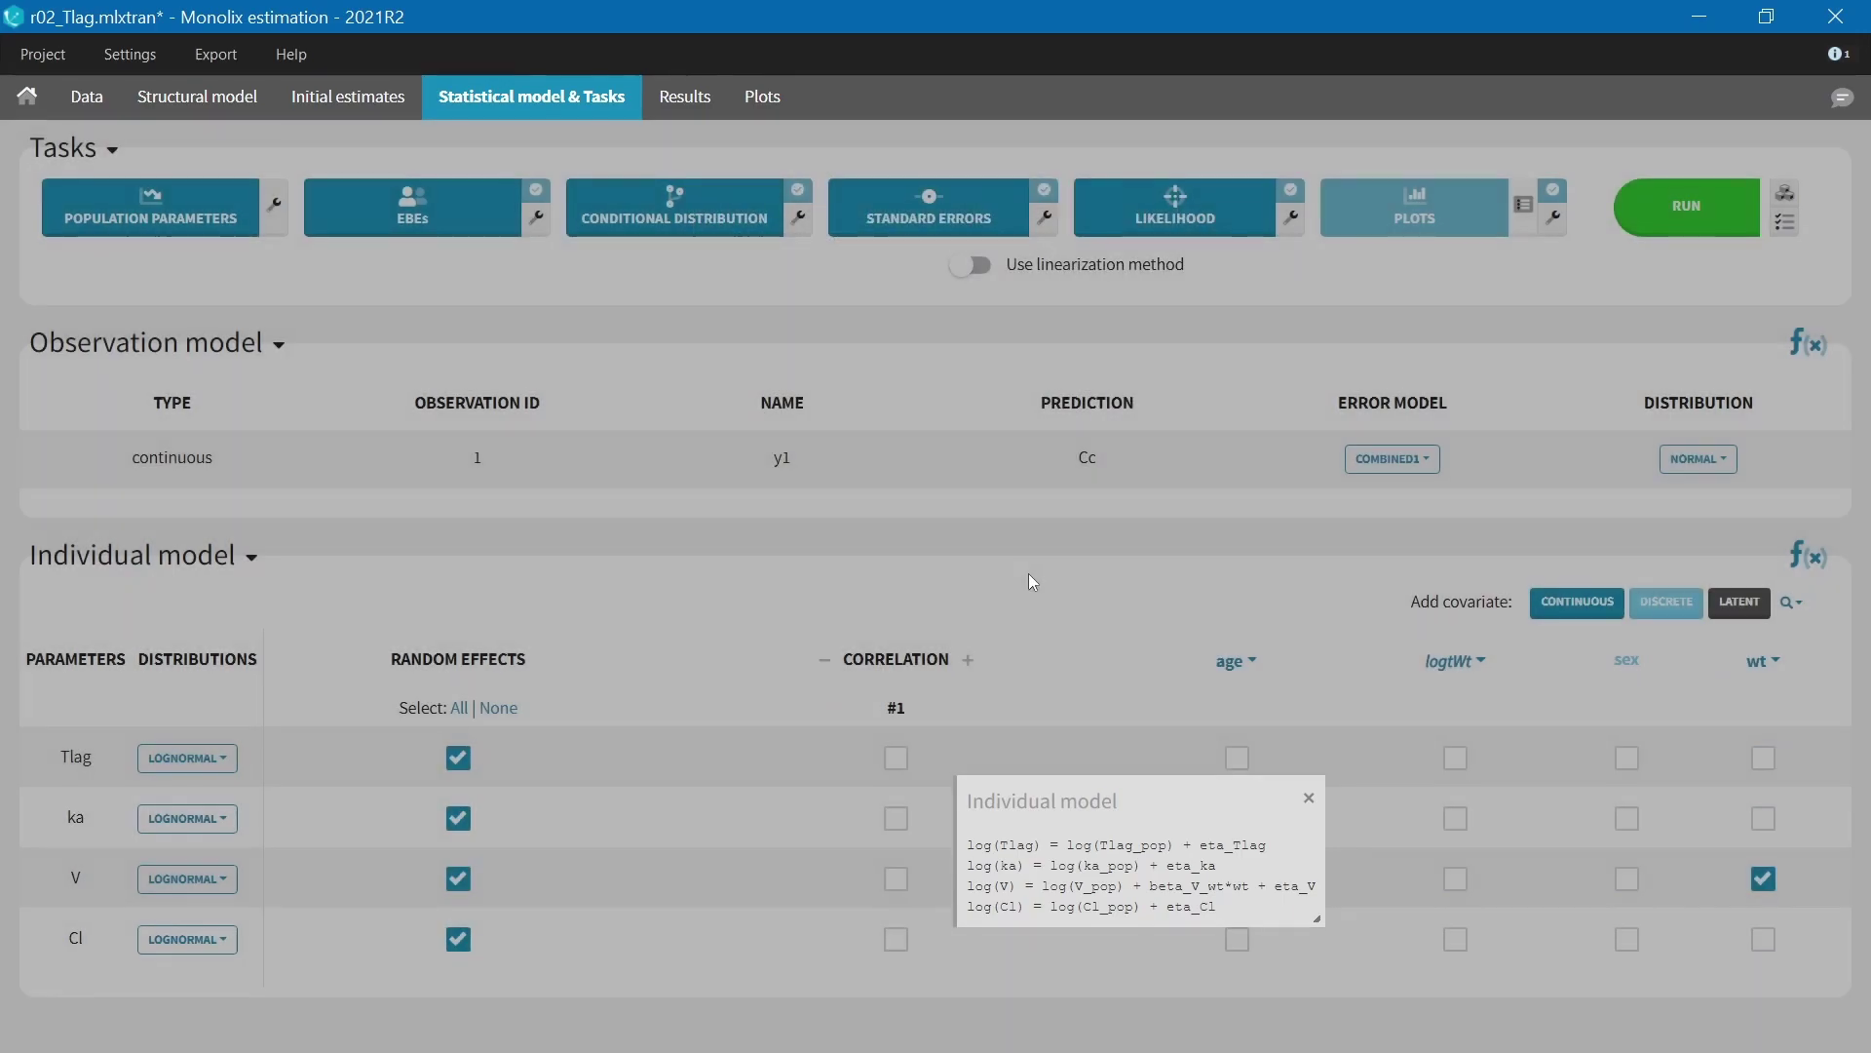
Replace wt with logtWt as the covariate on V, check the formula for V, and close the individual model formula
left_click(1764, 878)
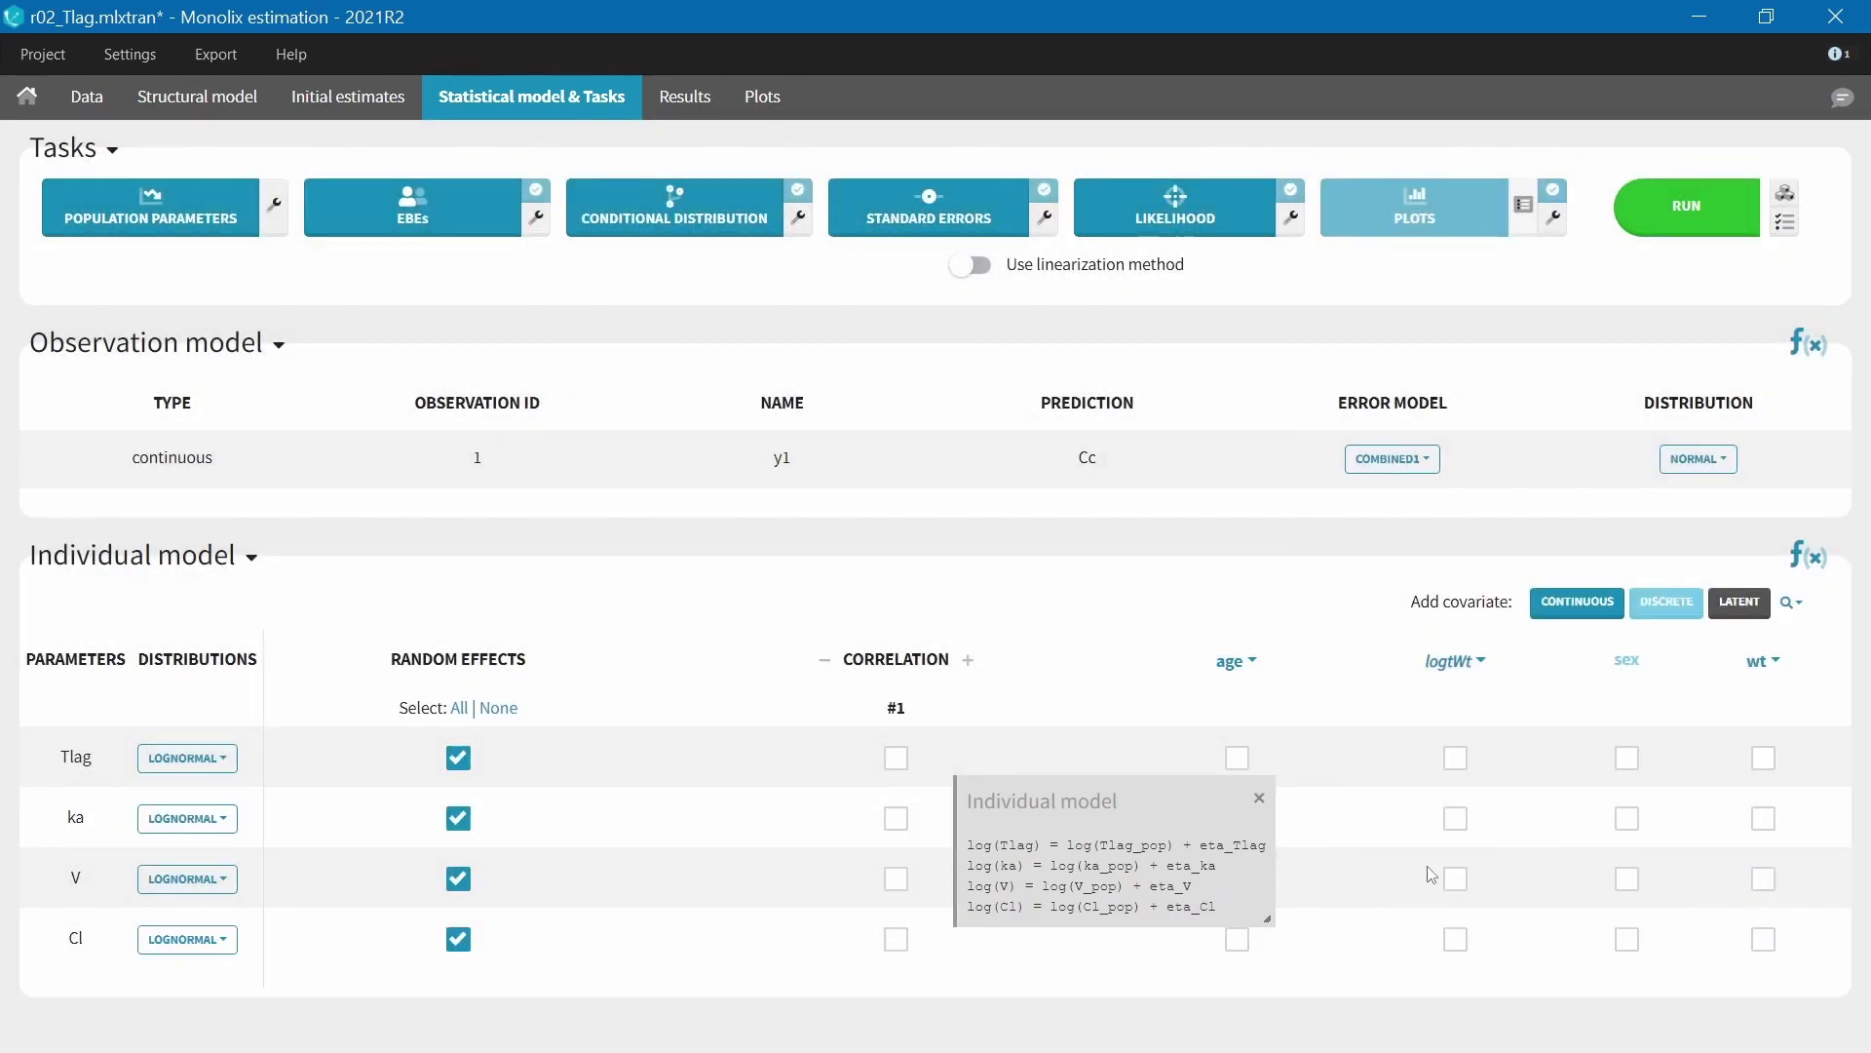
left_click(1458, 880)
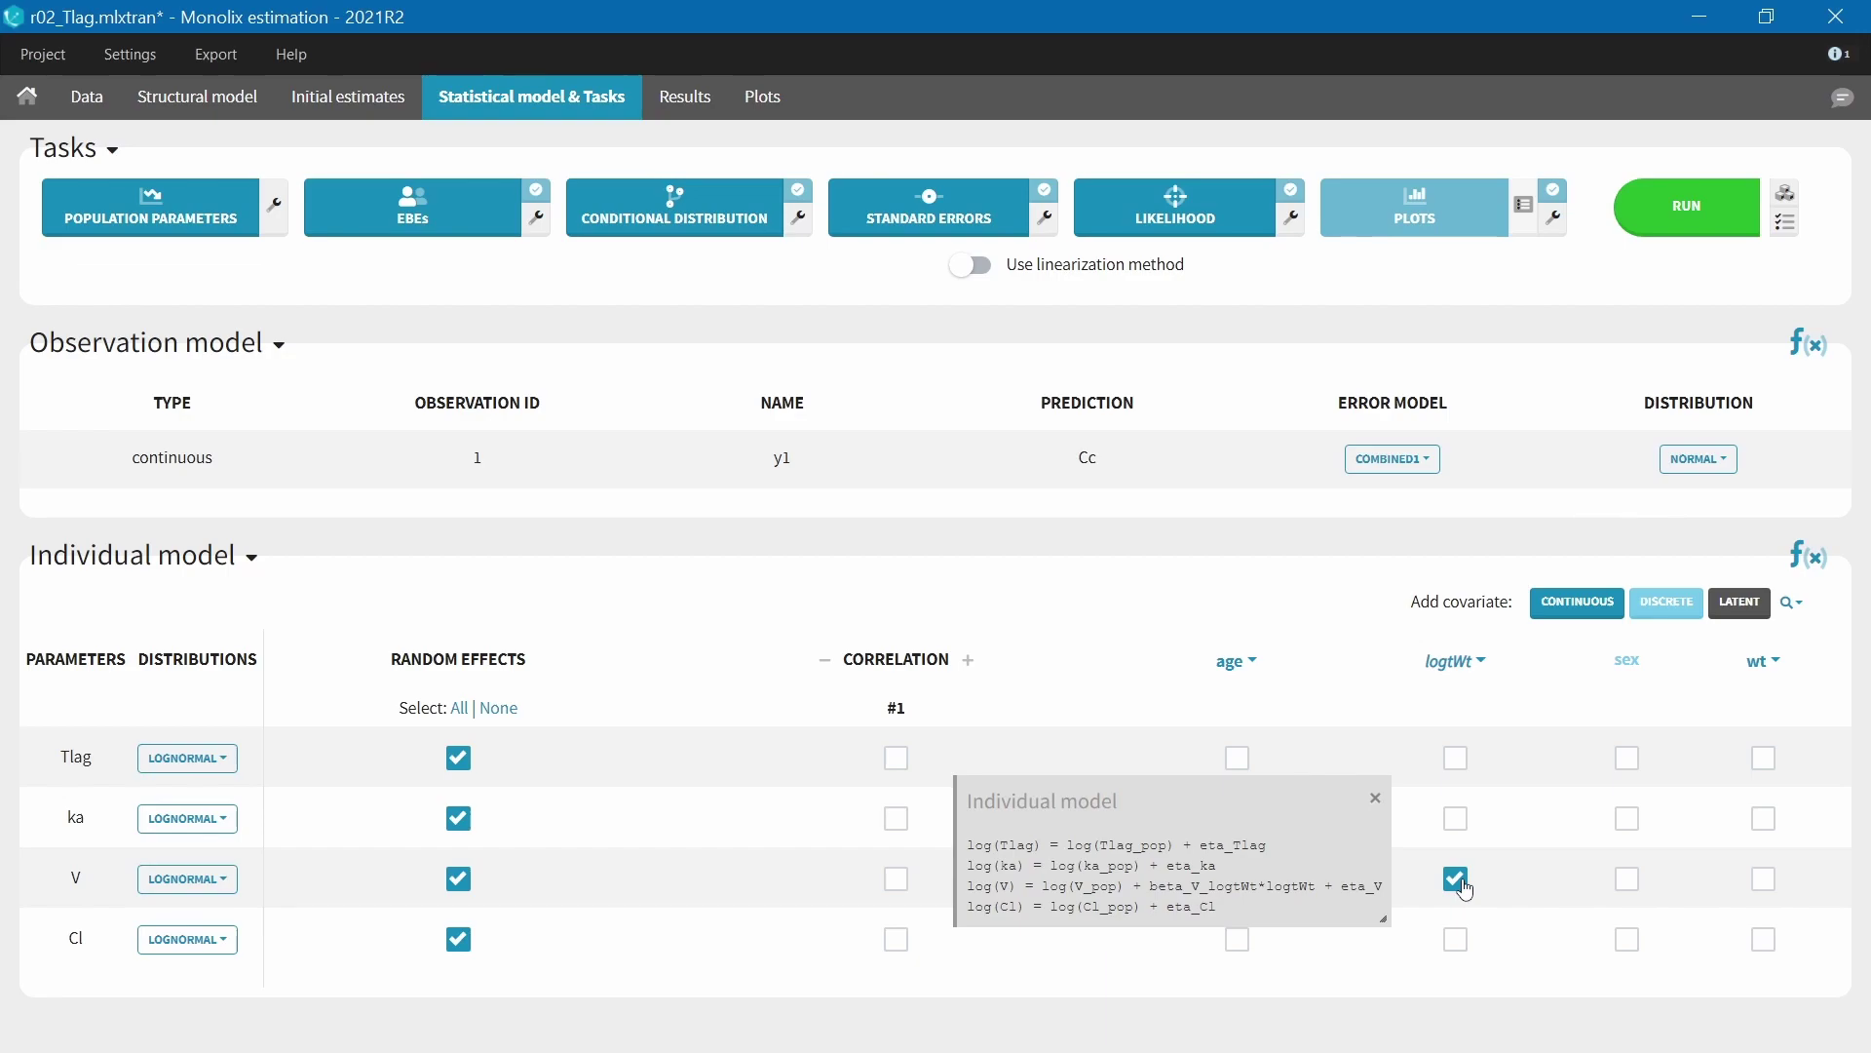
left_click_drag(1374, 885, 965, 890)
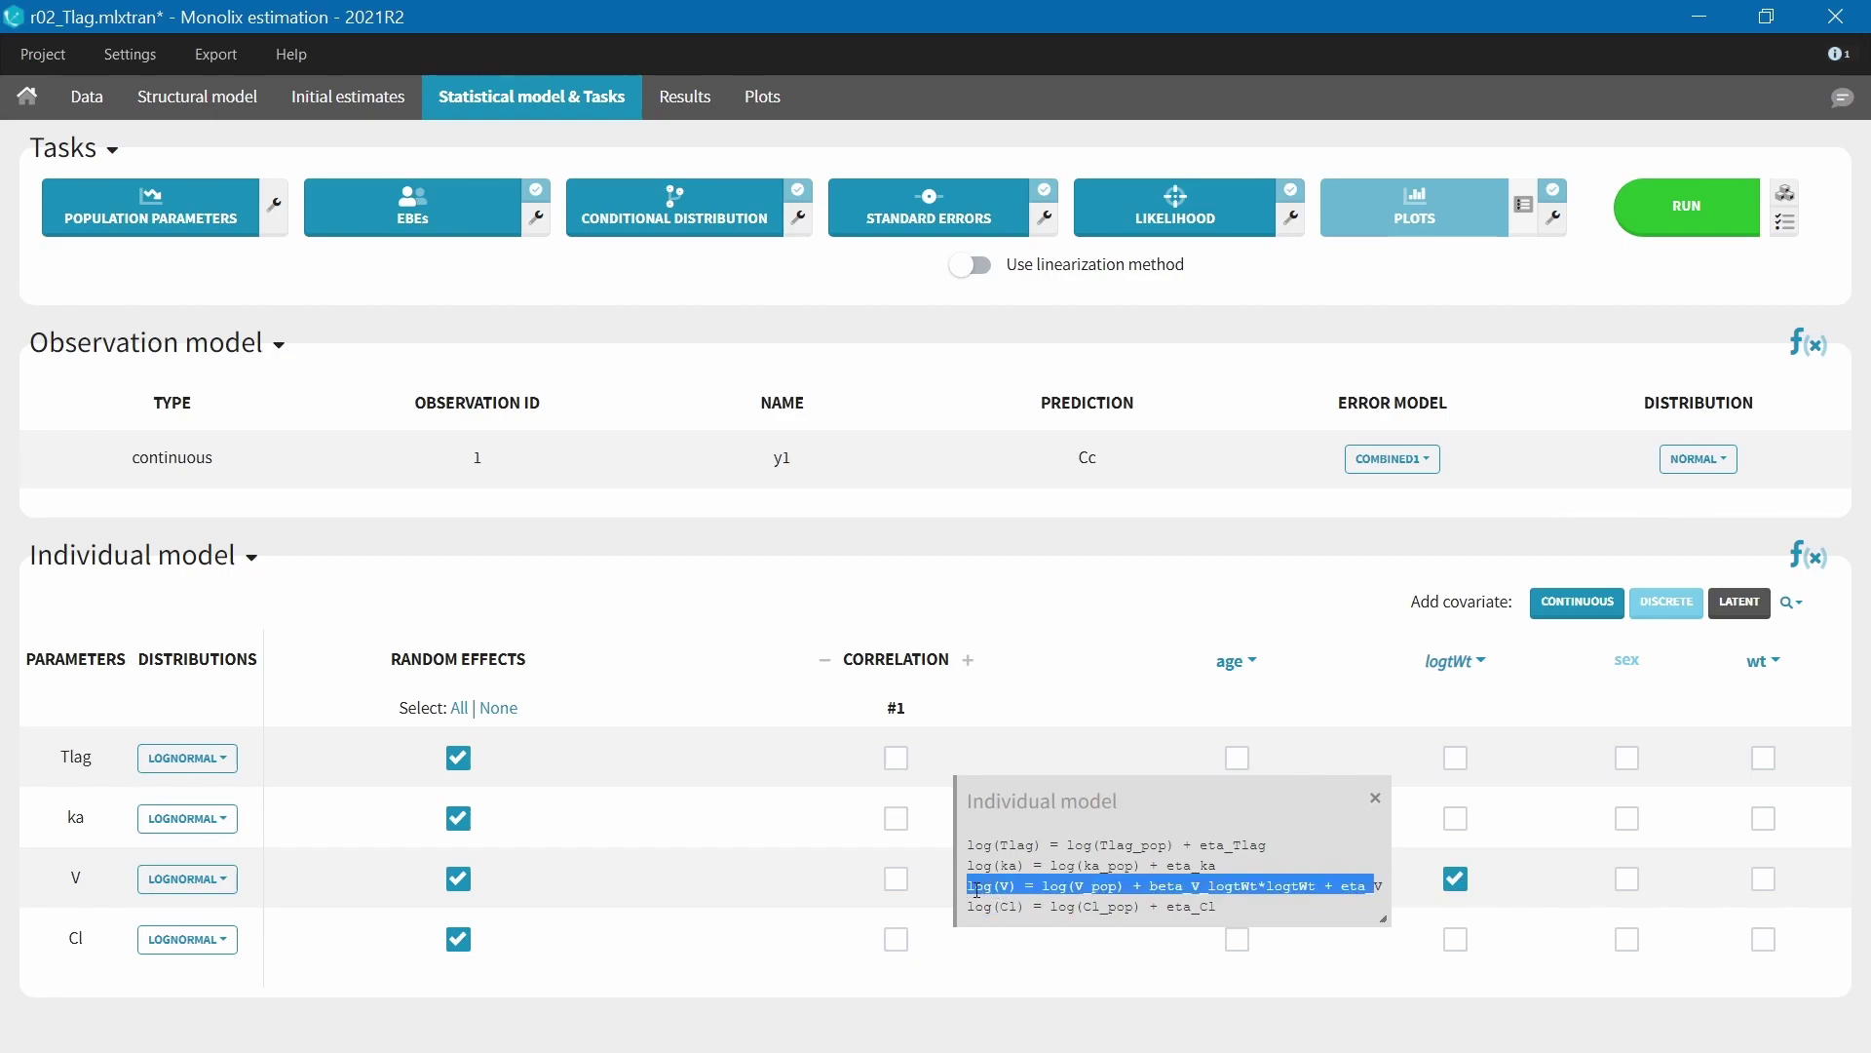
left_click(978, 890)
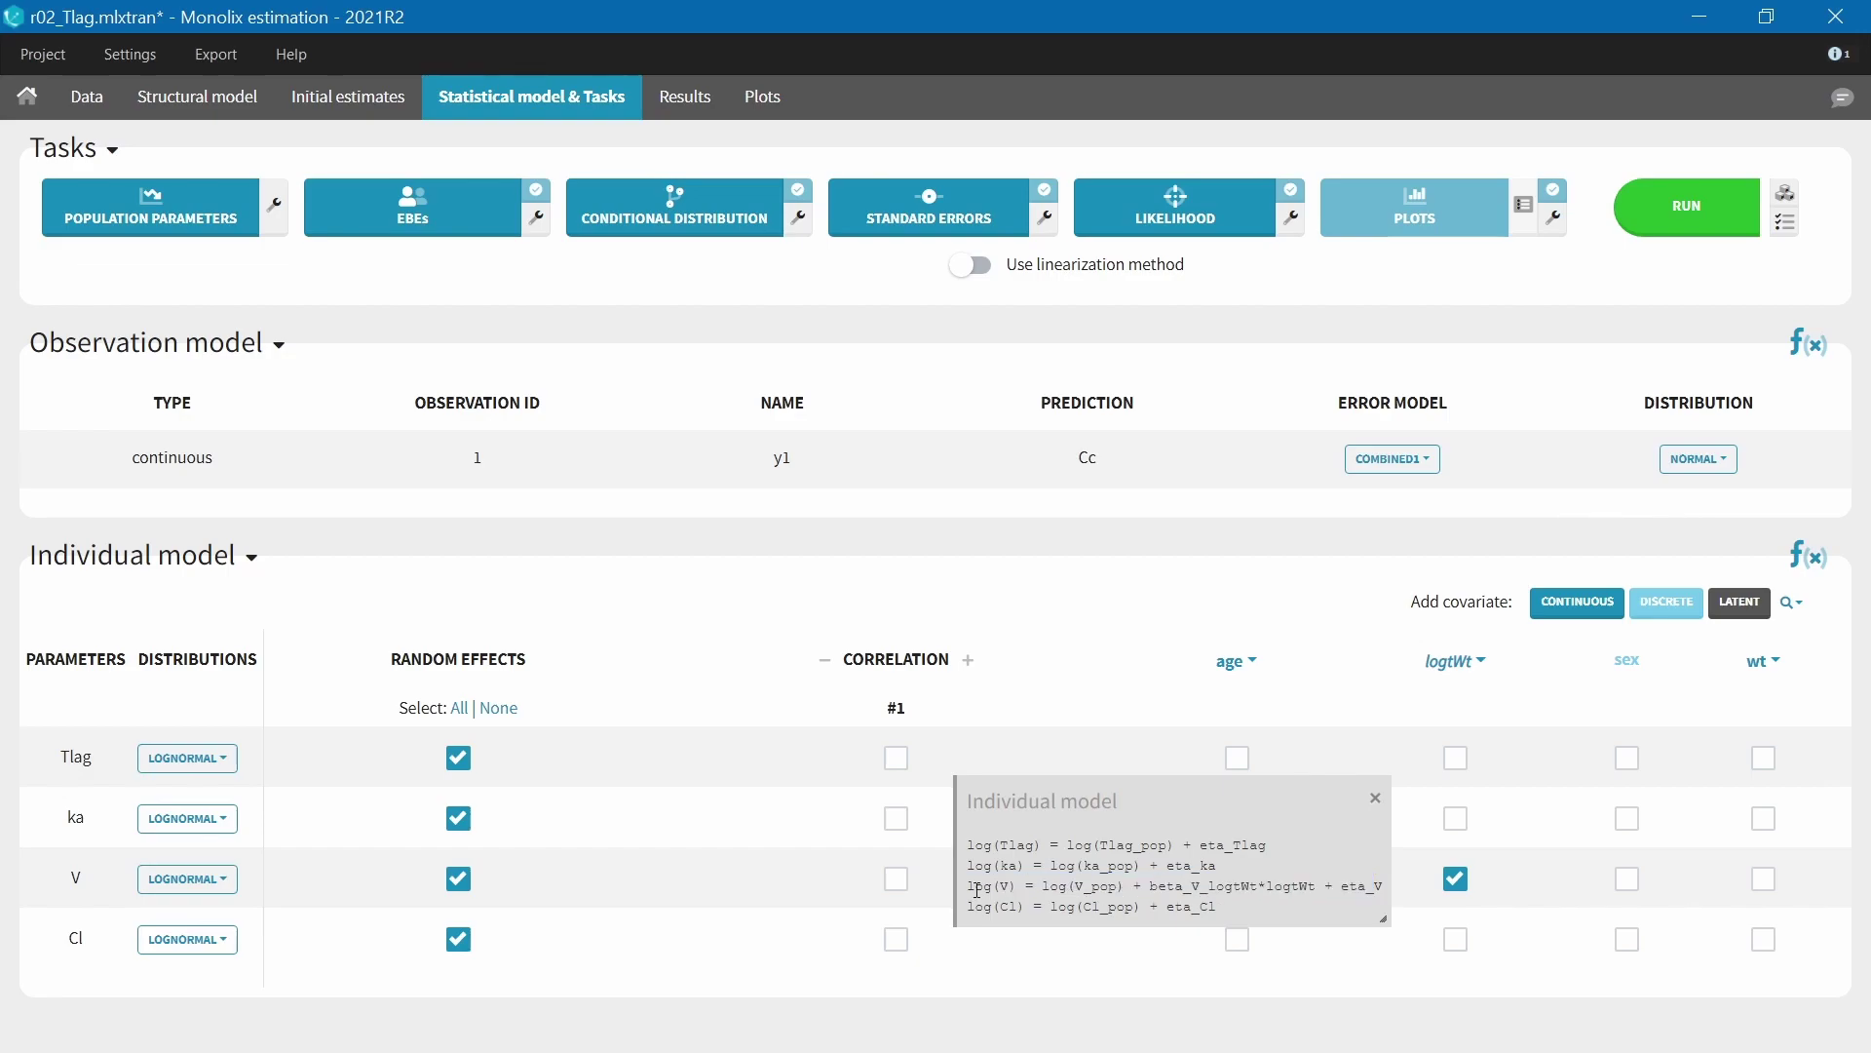
left_click(1376, 797)
Save the project as r03_Tlag_tWtonV in the Warfarin Monolix 2021R2 Video folder
left_click(43, 54)
left_click(64, 288)
type("r03_Tla")
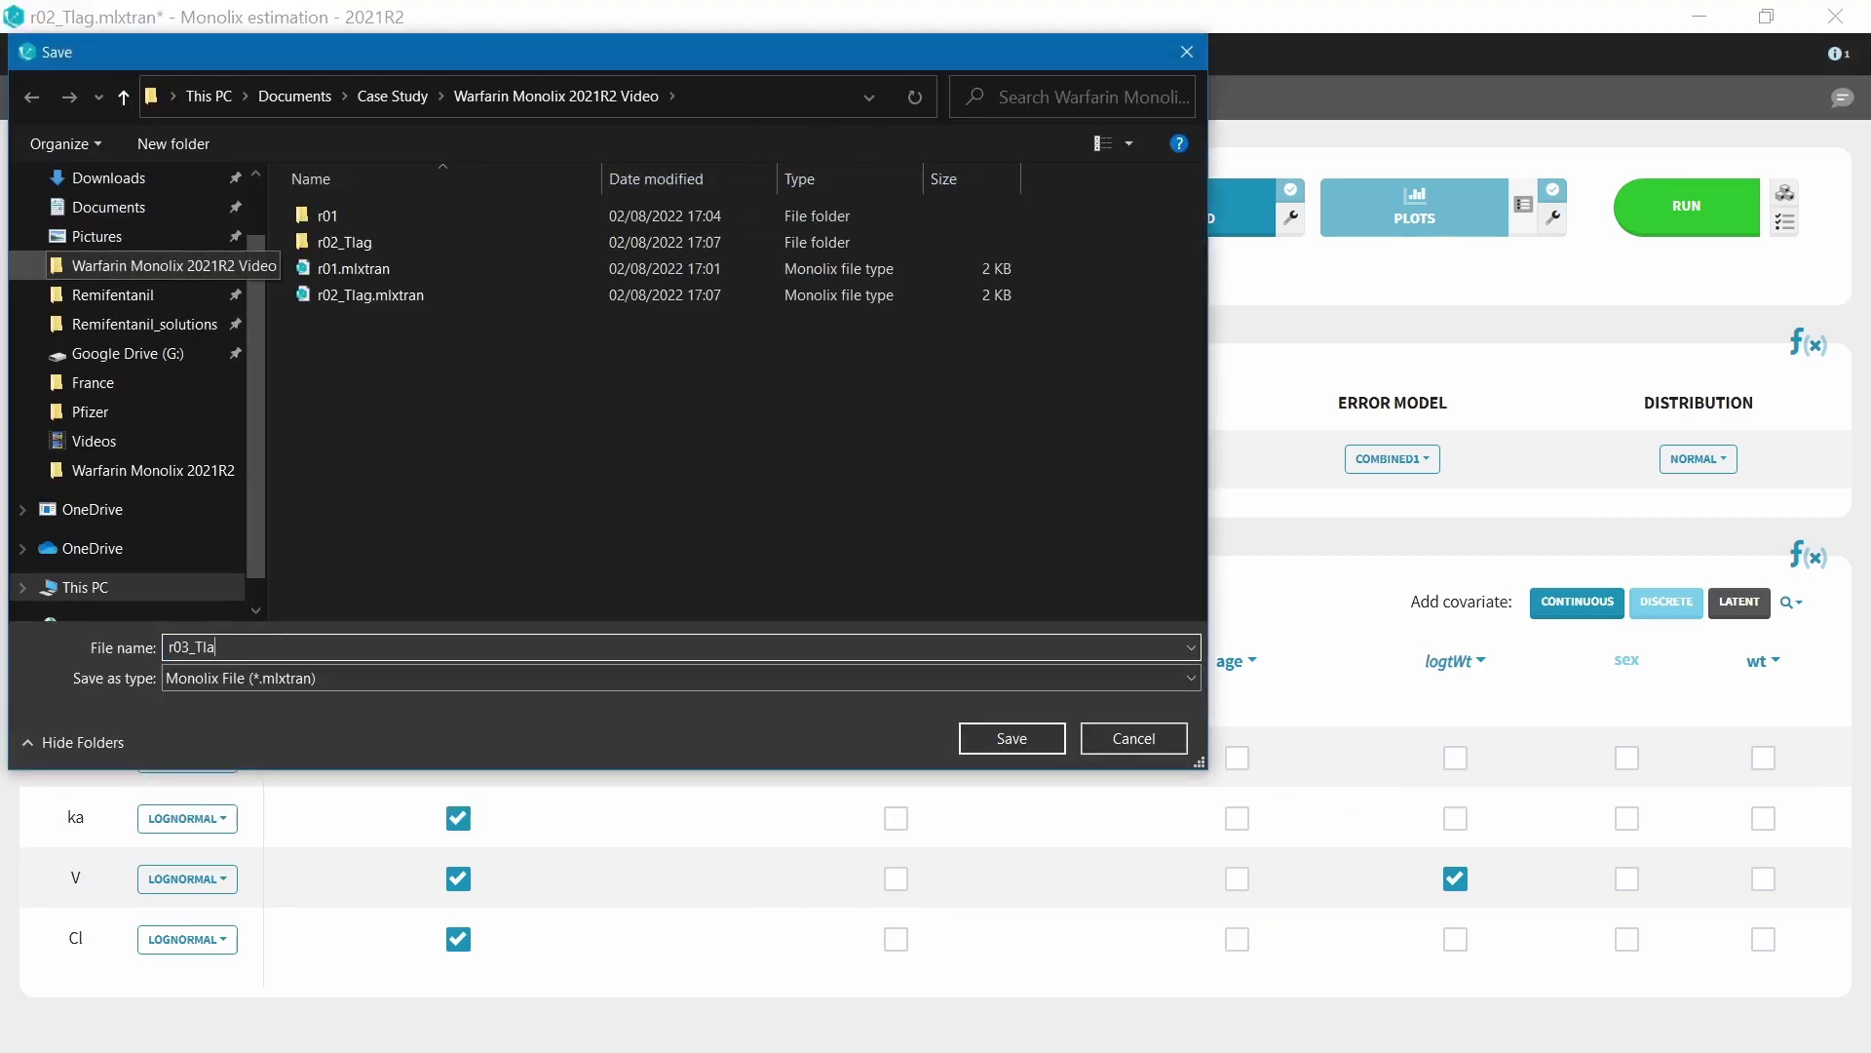
type("g_logtWtV")
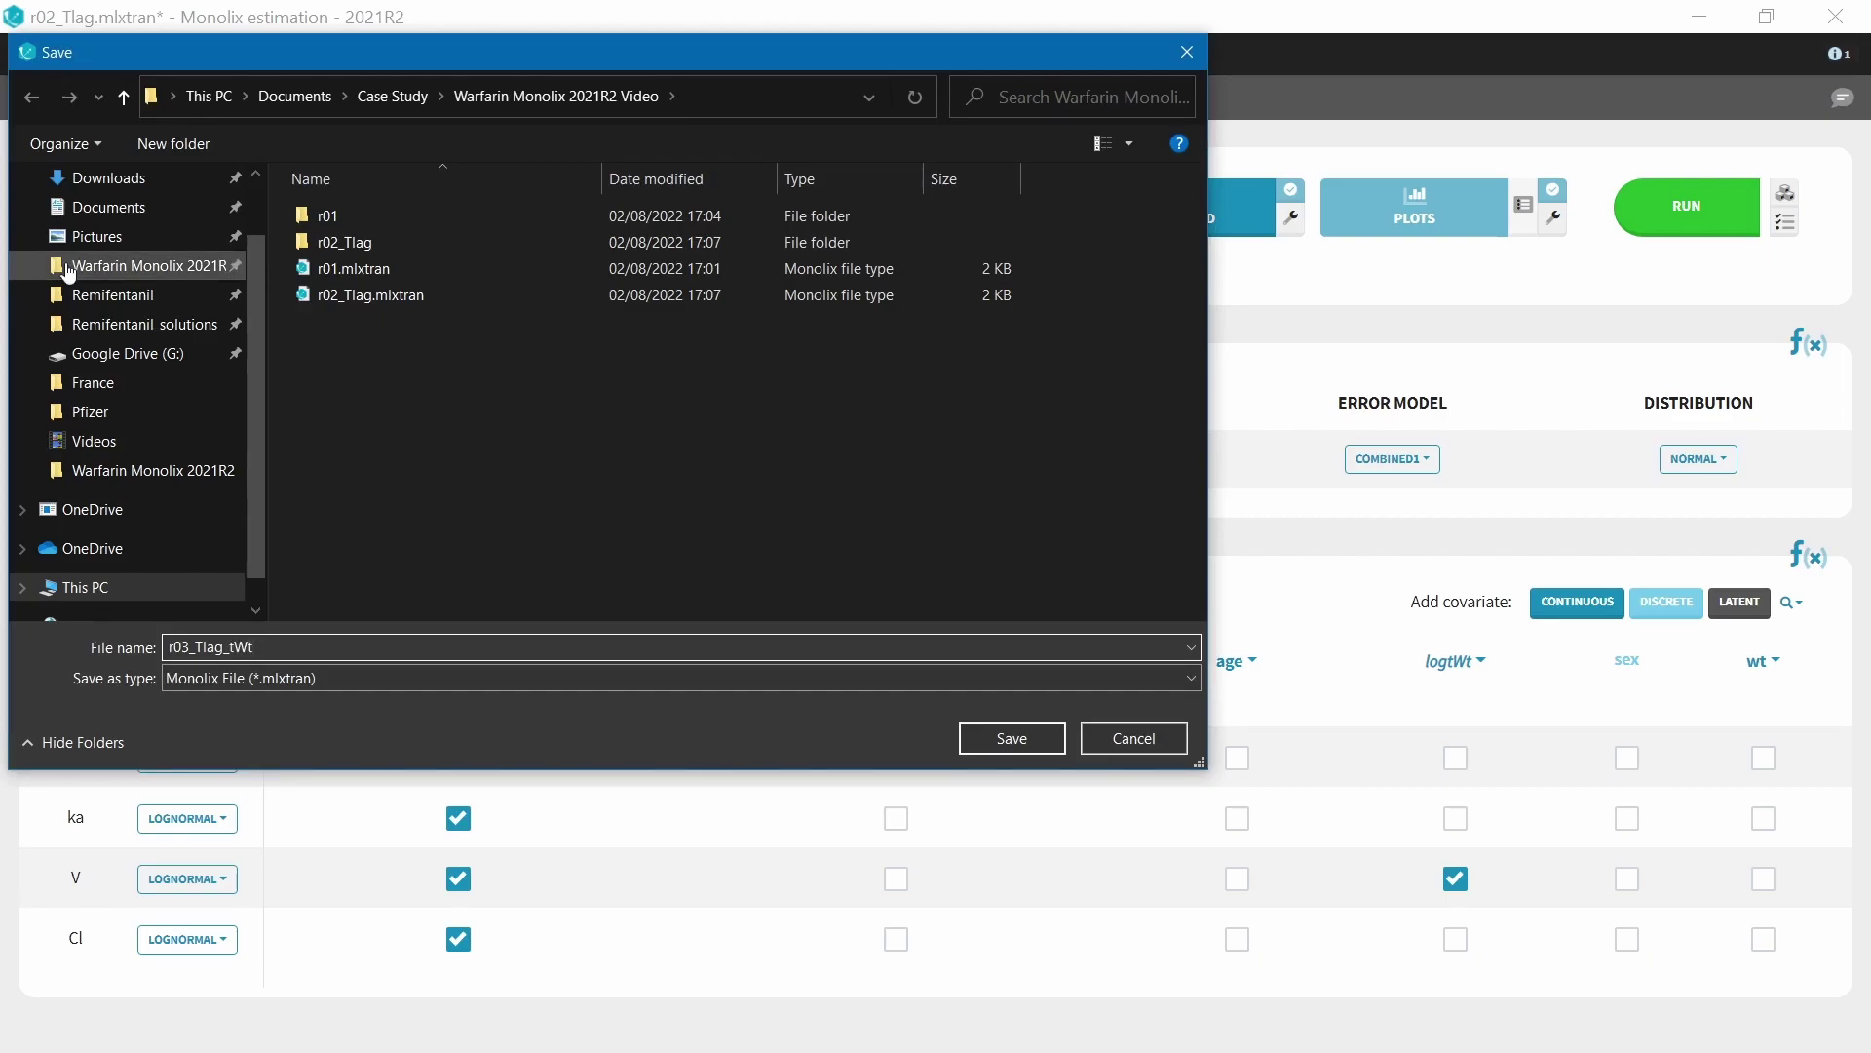
key("Return")
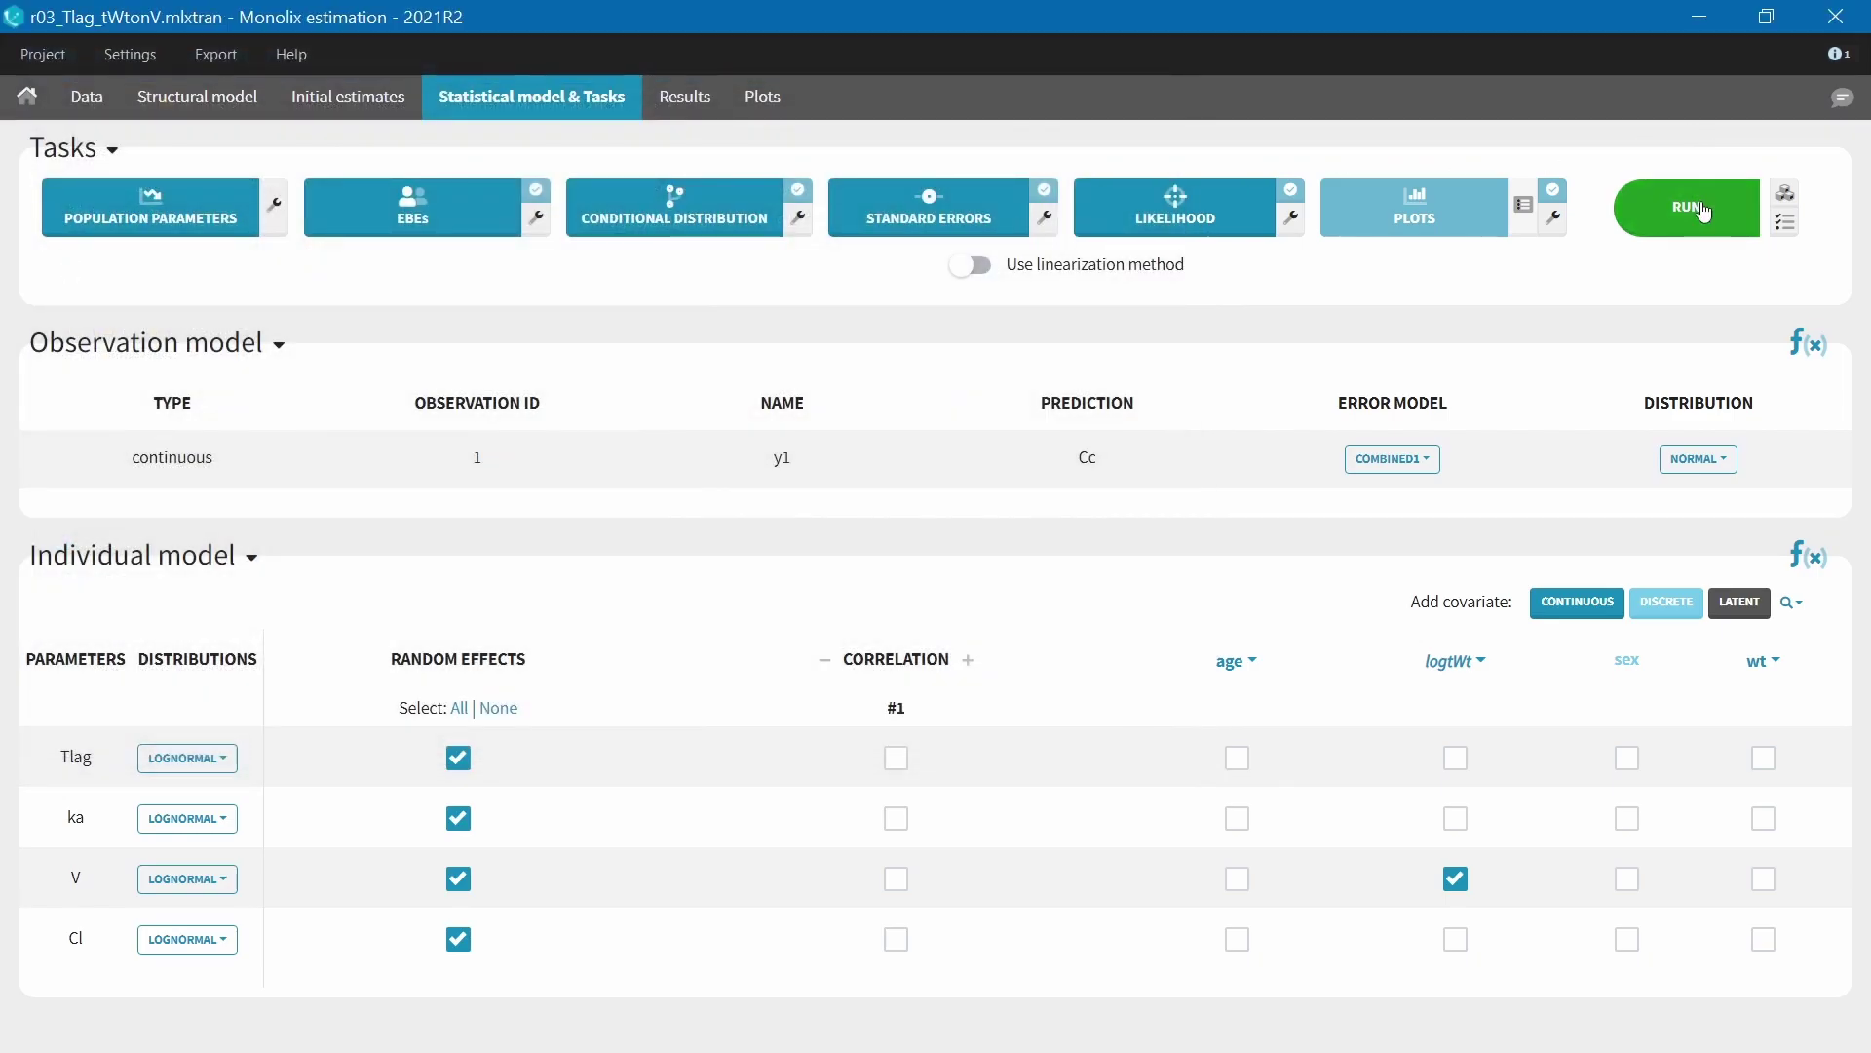
Run the full estimation scenario with the logtWt covariate on V and open the population parameter estimates
left_click(1694, 206)
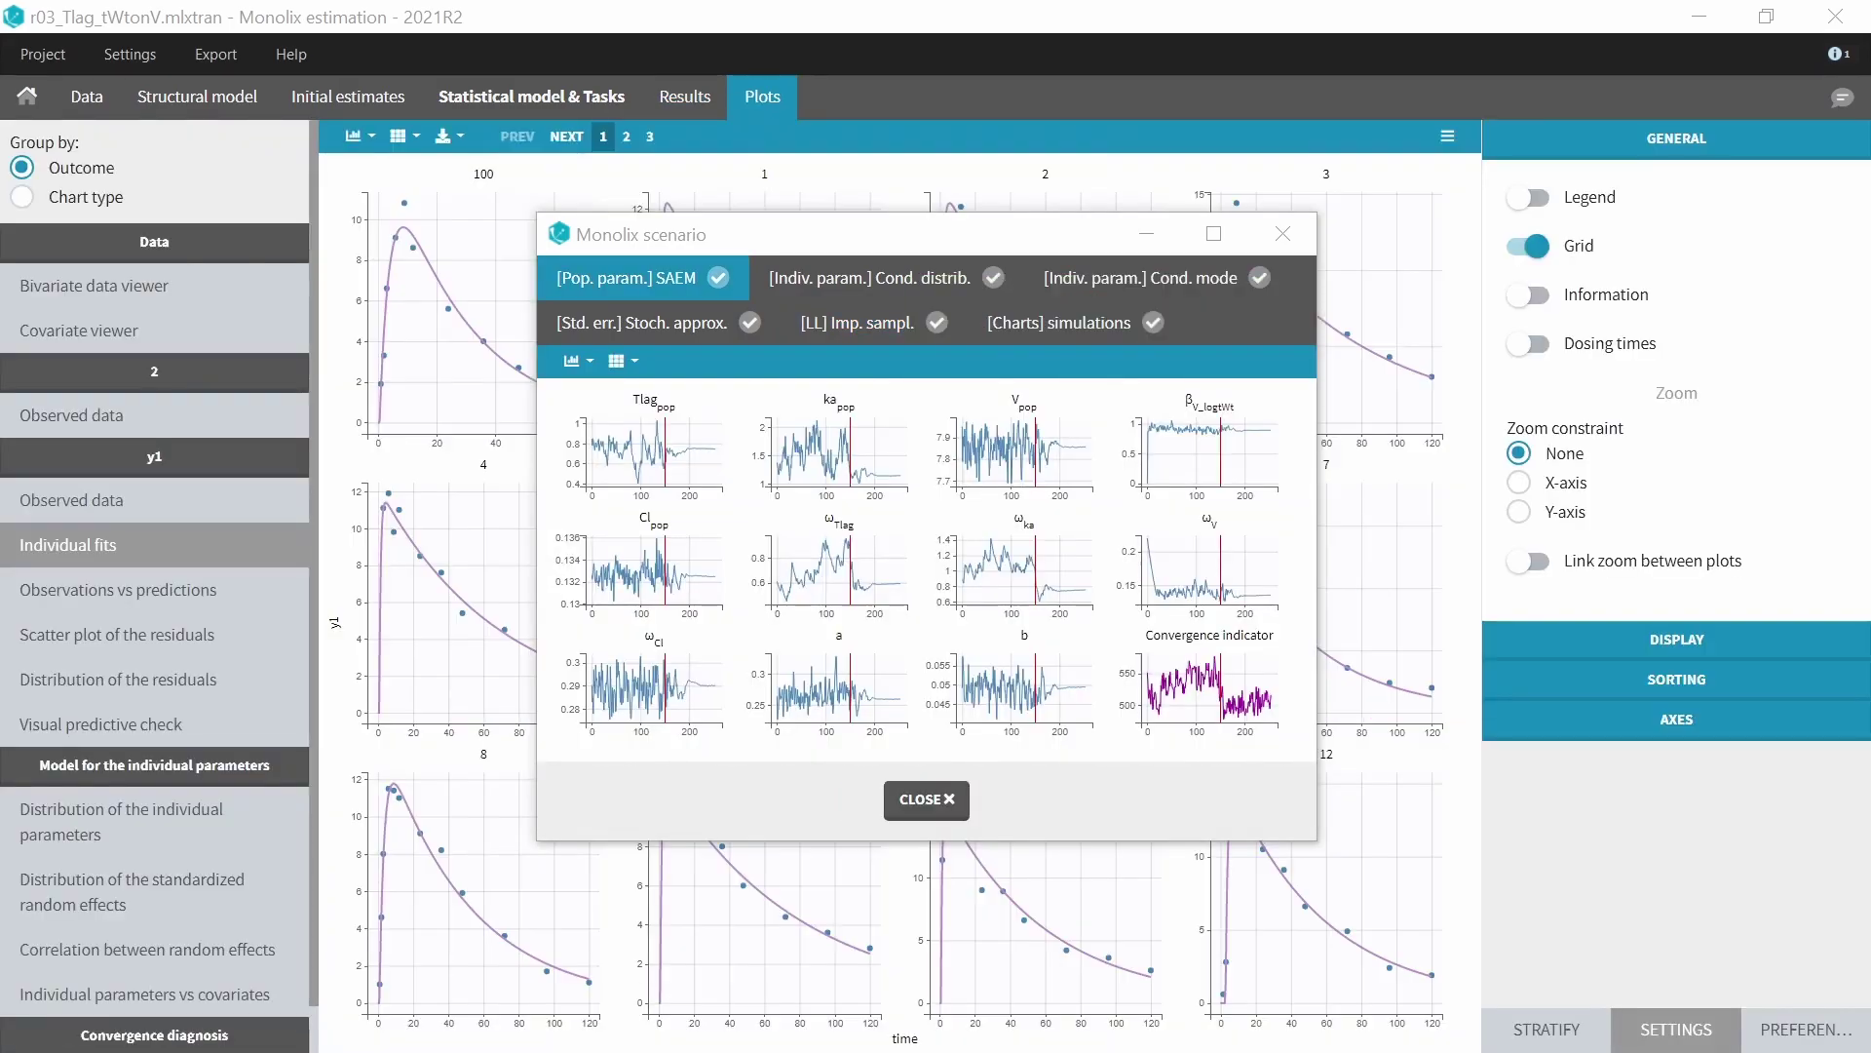
left_click(941, 799)
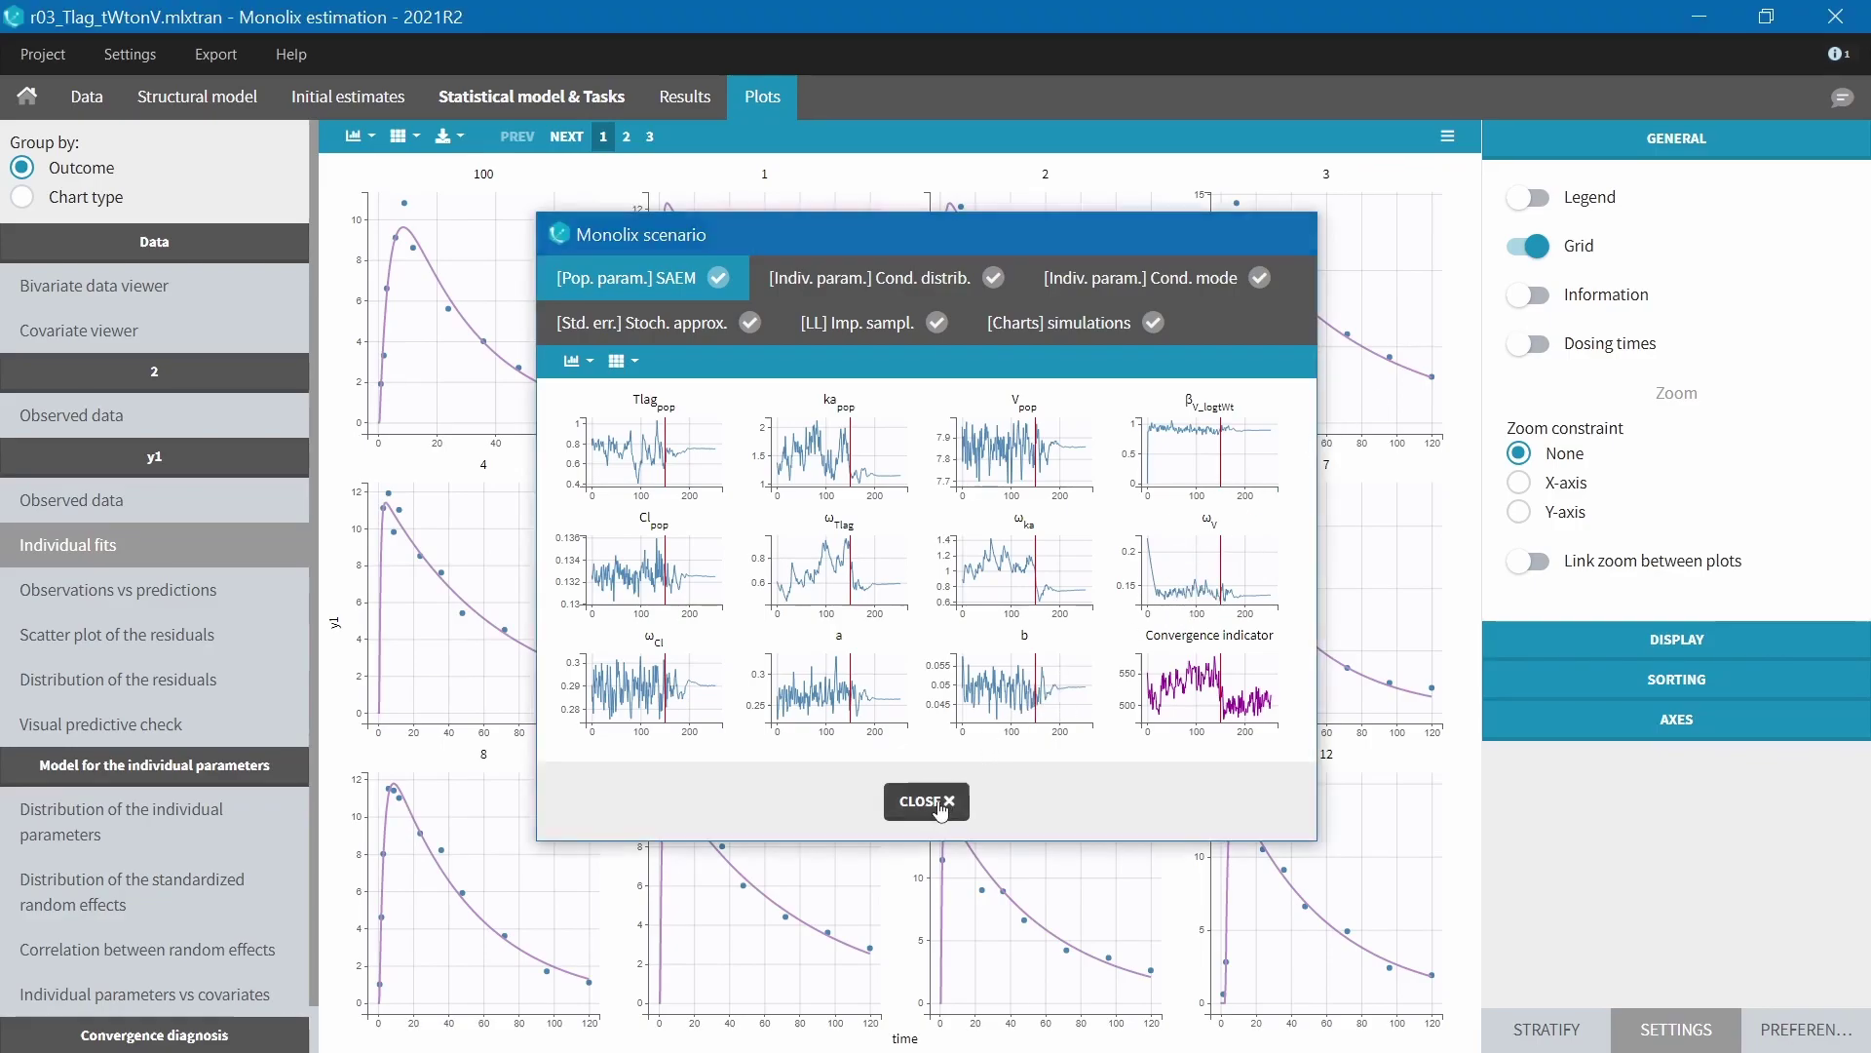
left_click(668, 112)
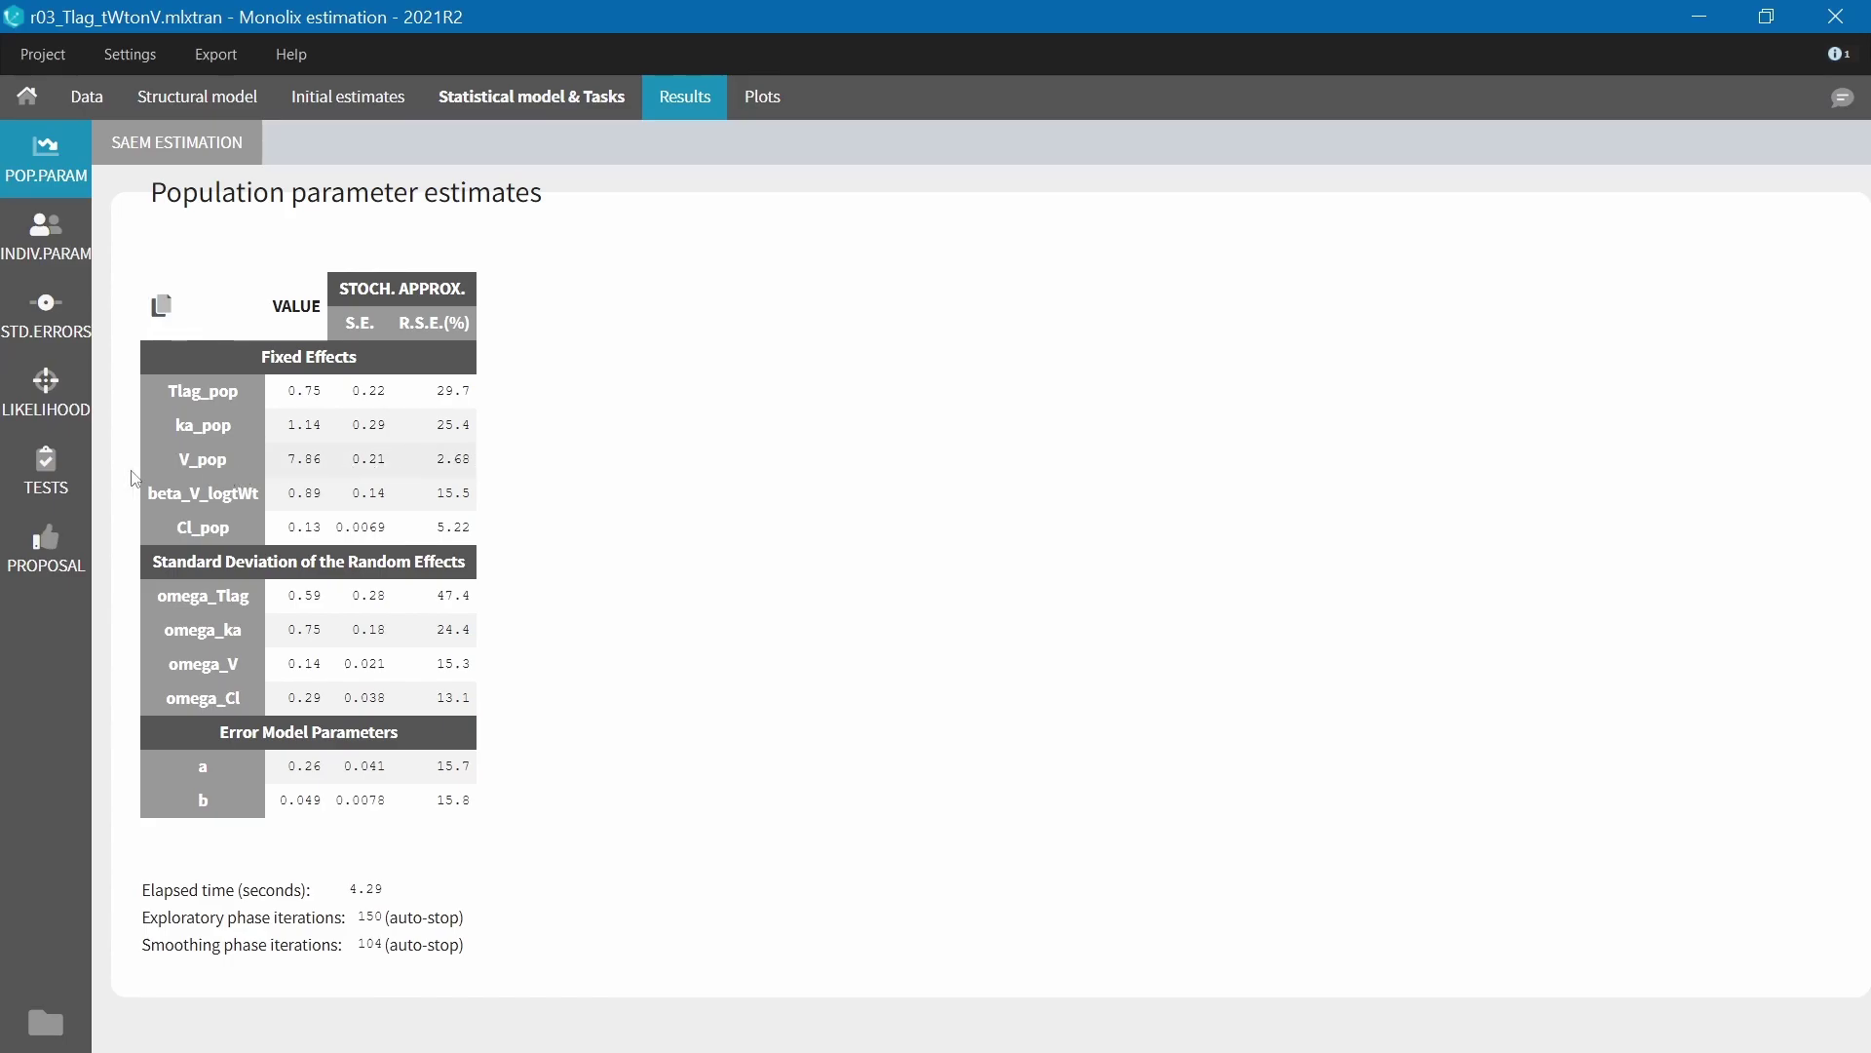
Examine the covariate tests, including the Wald test p-value of beta_V_logtWt, and return to the population parameter estimates
left_click(45, 480)
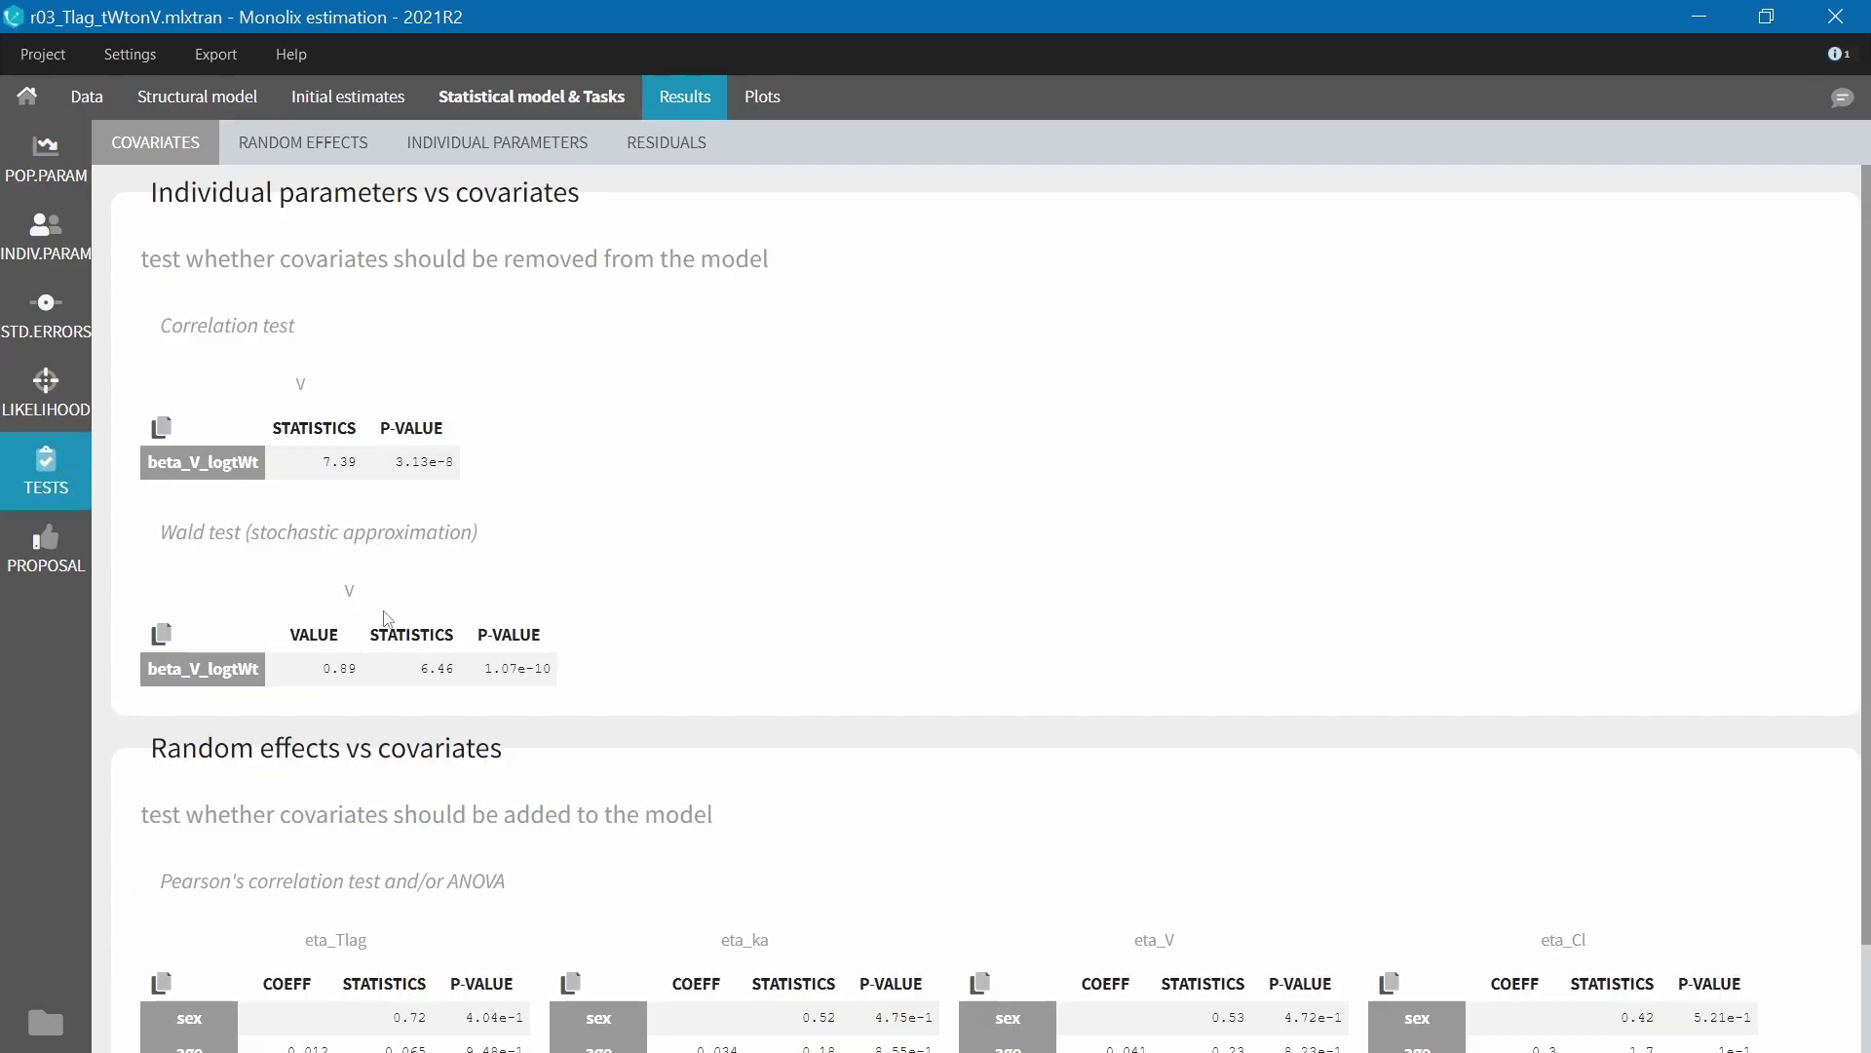
left_click_drag(486, 668, 597, 680)
left_click(83, 185)
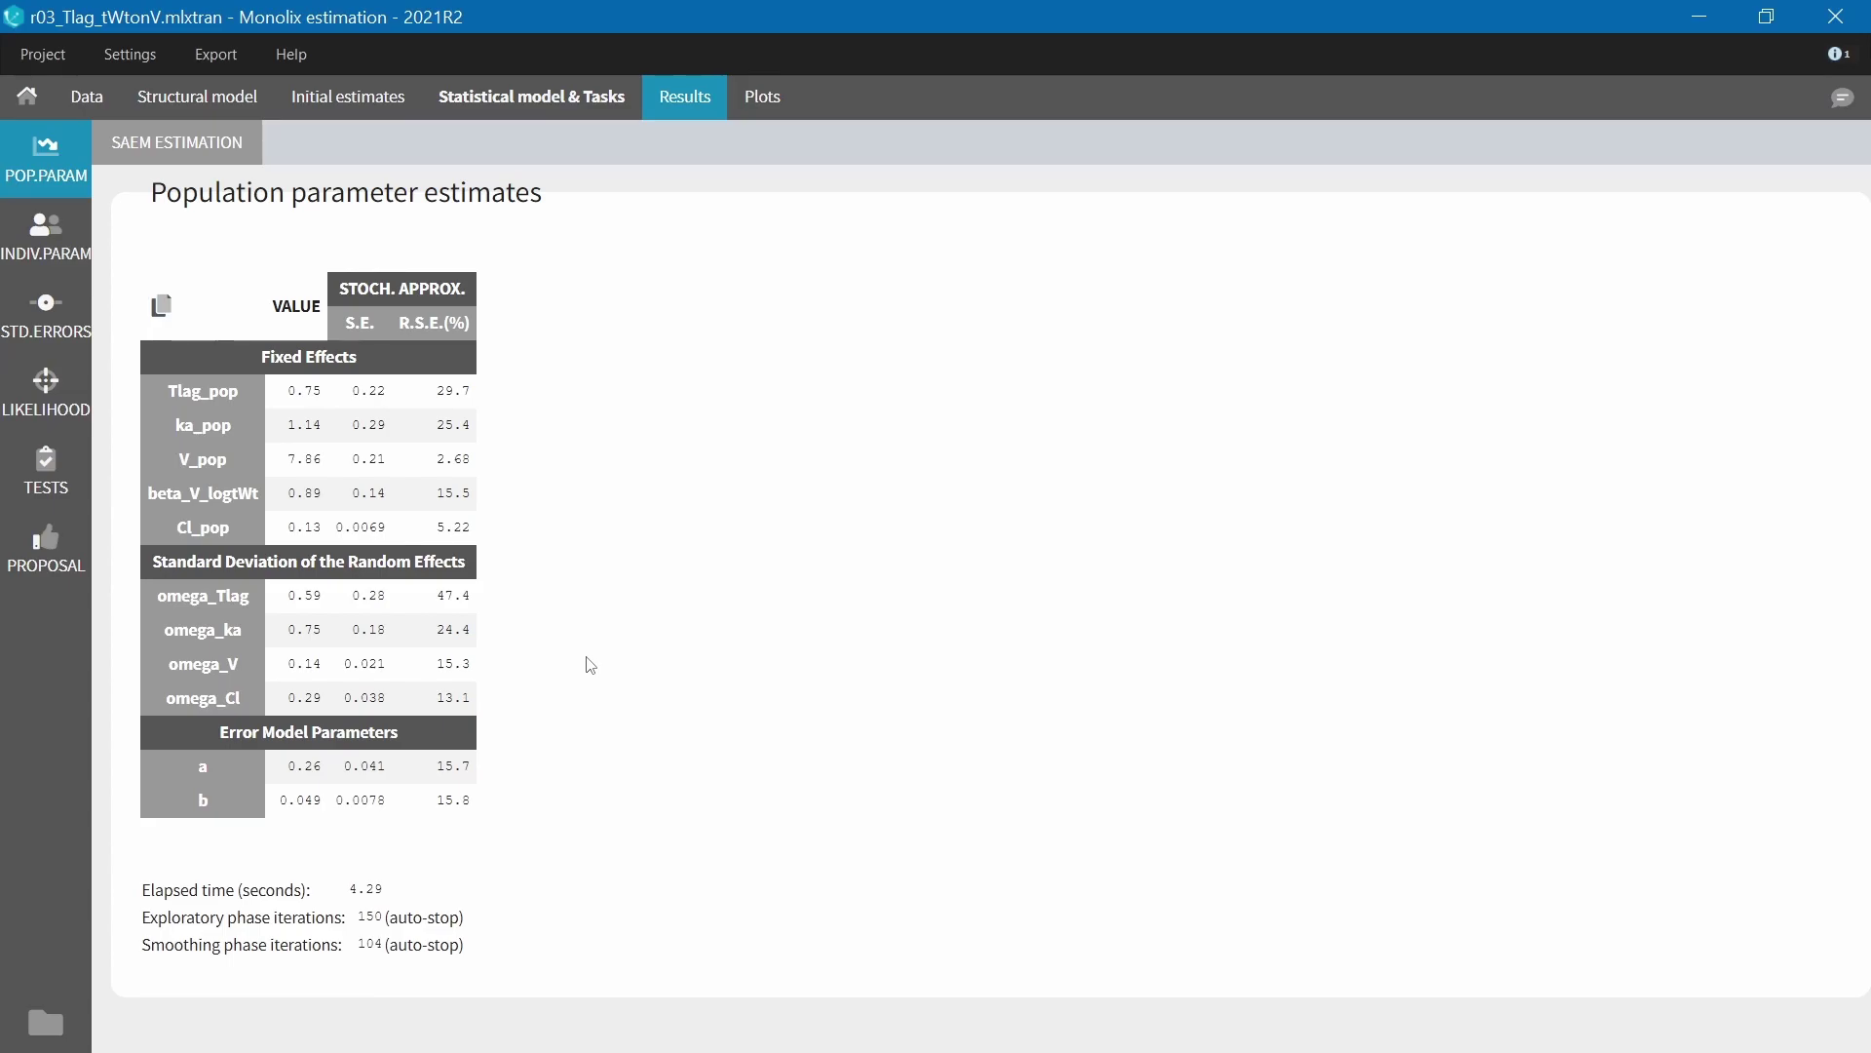
Plot the random effects instead of the individual parameters against the covariates
left_click(762, 102)
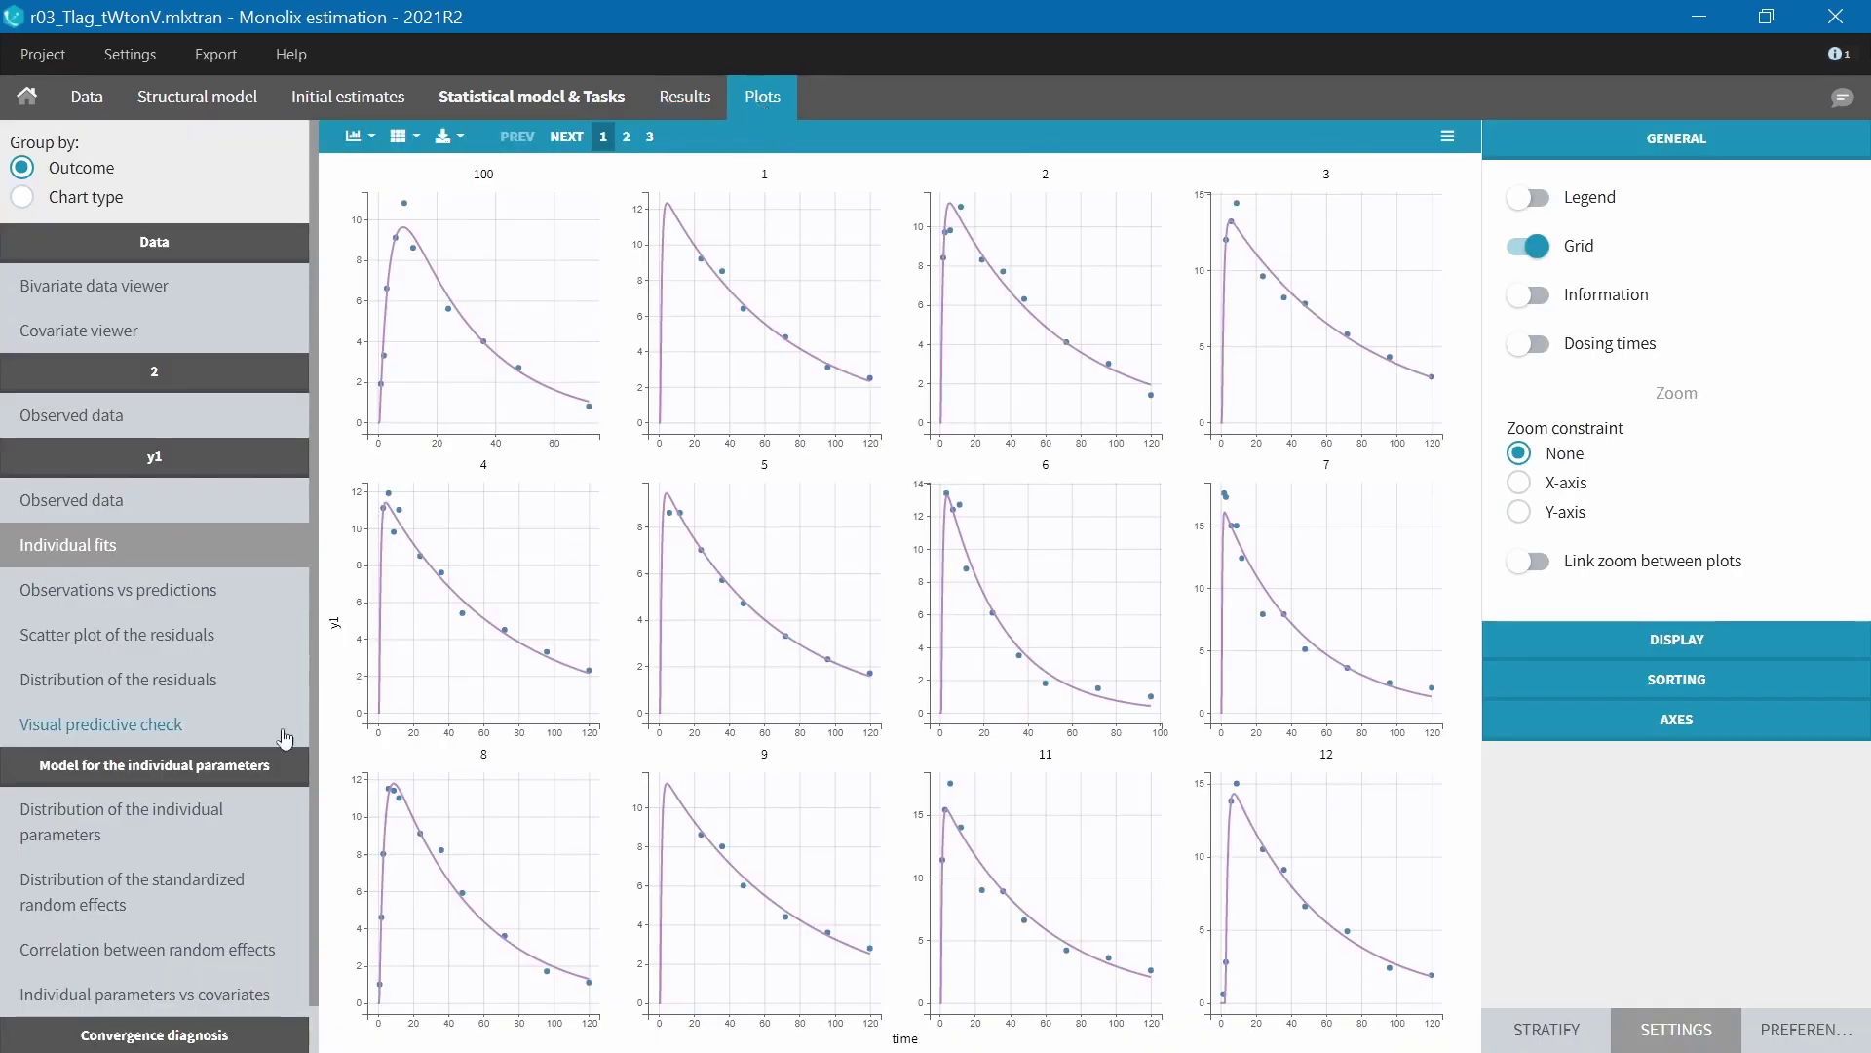
left_click(161, 996)
left_click(1607, 556)
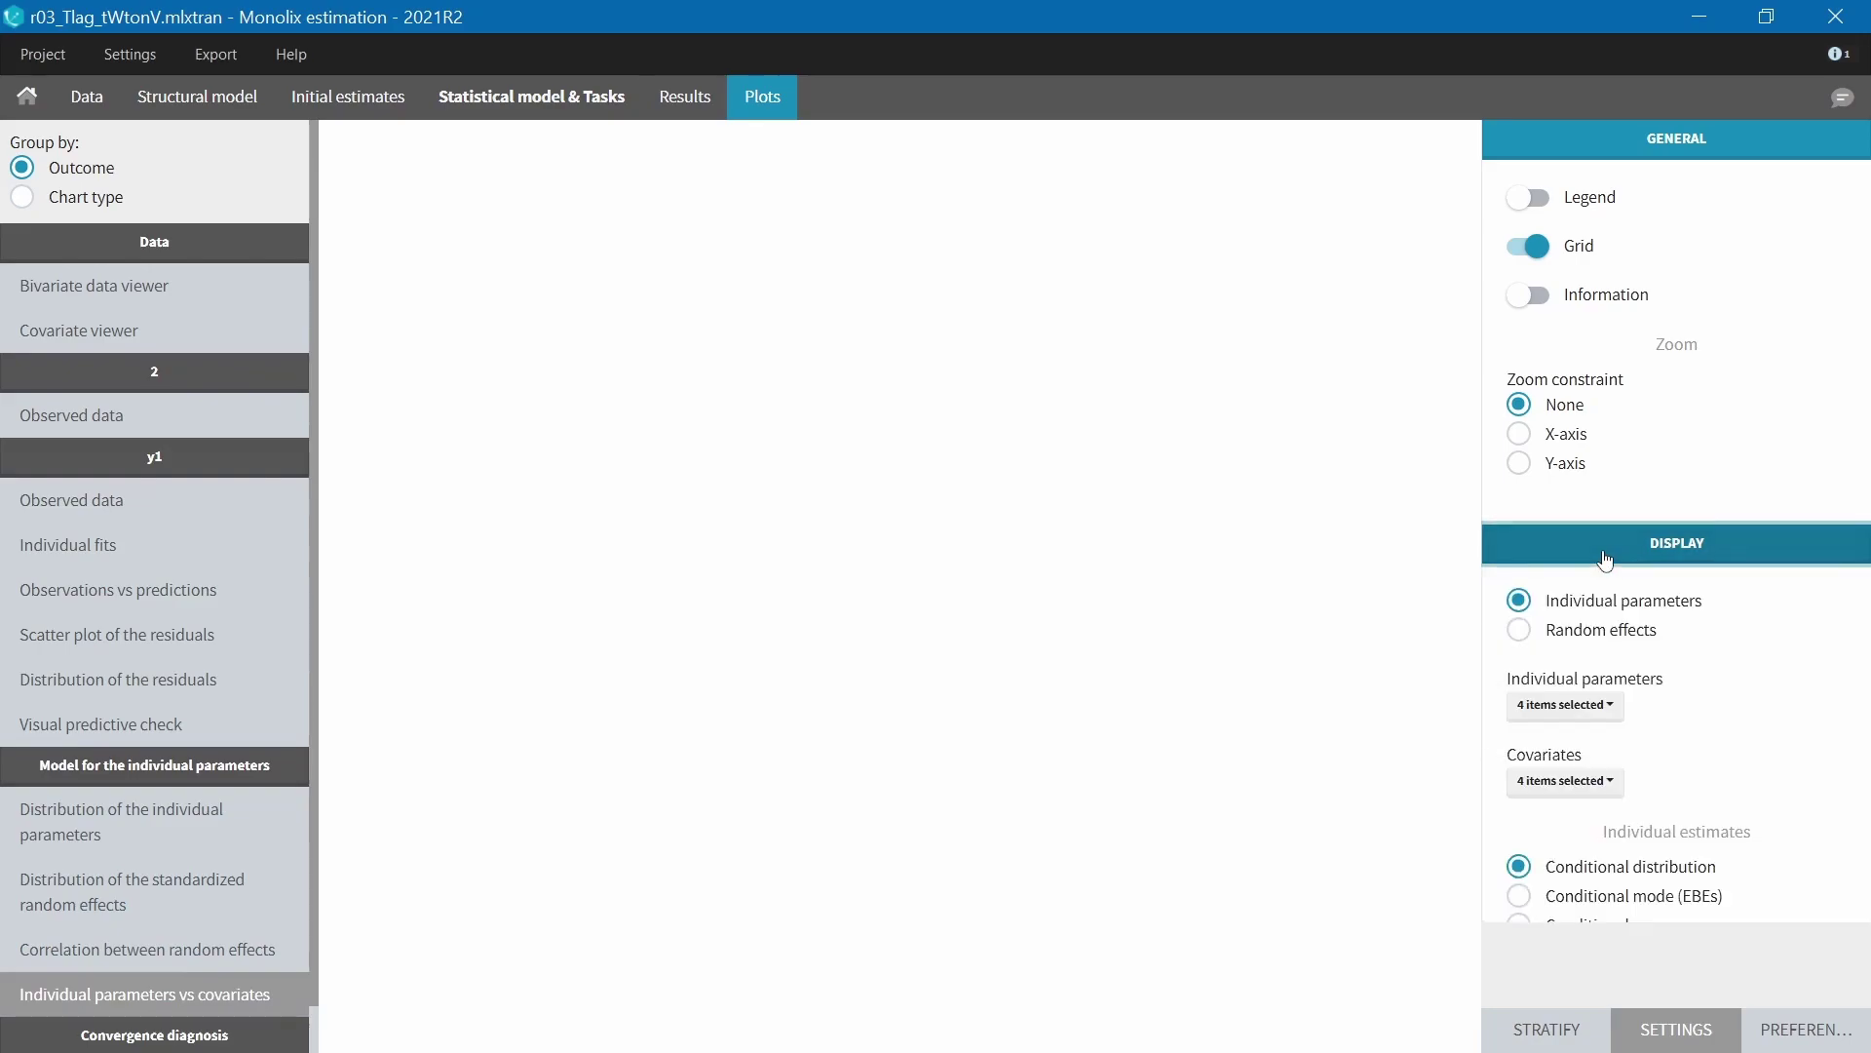
scroll(1606, 560, "down", 3)
left_click(1609, 370)
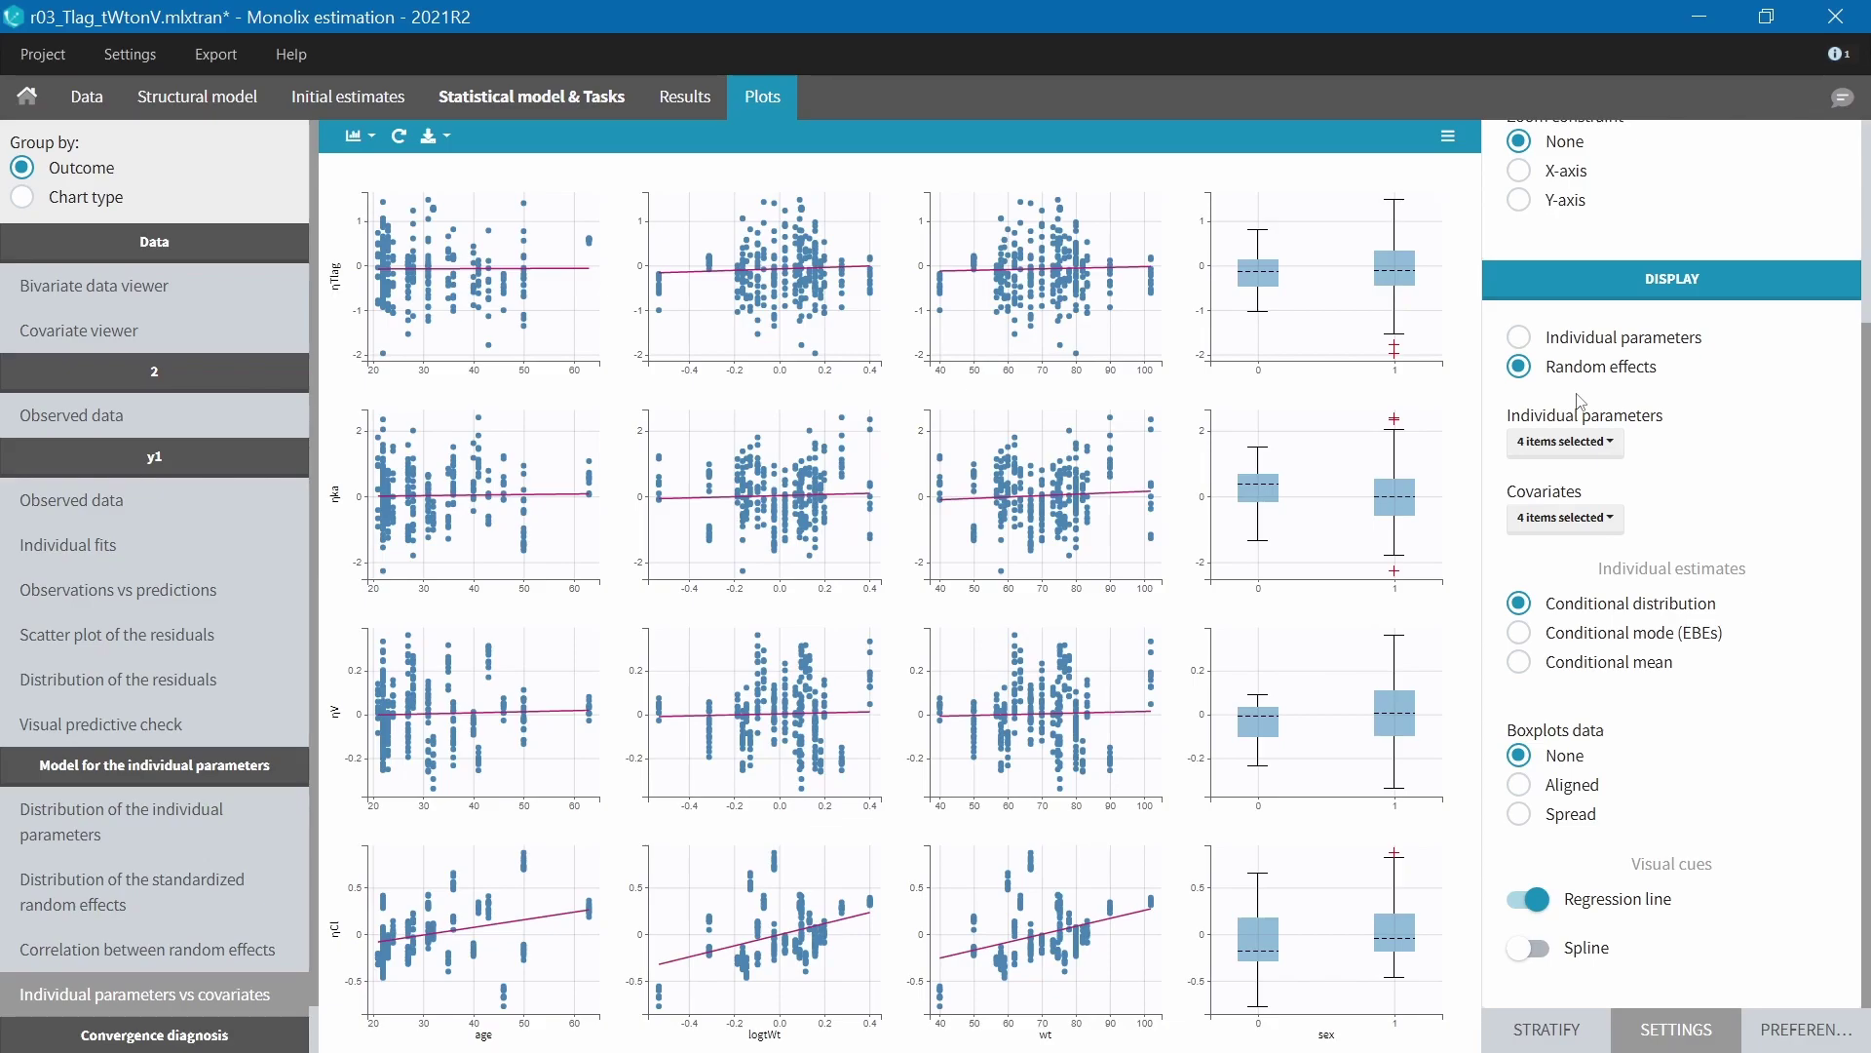
Examine the correlations between random effects with the plot information enabled, and read the random effects normality and correlation tests
left_click(135, 963)
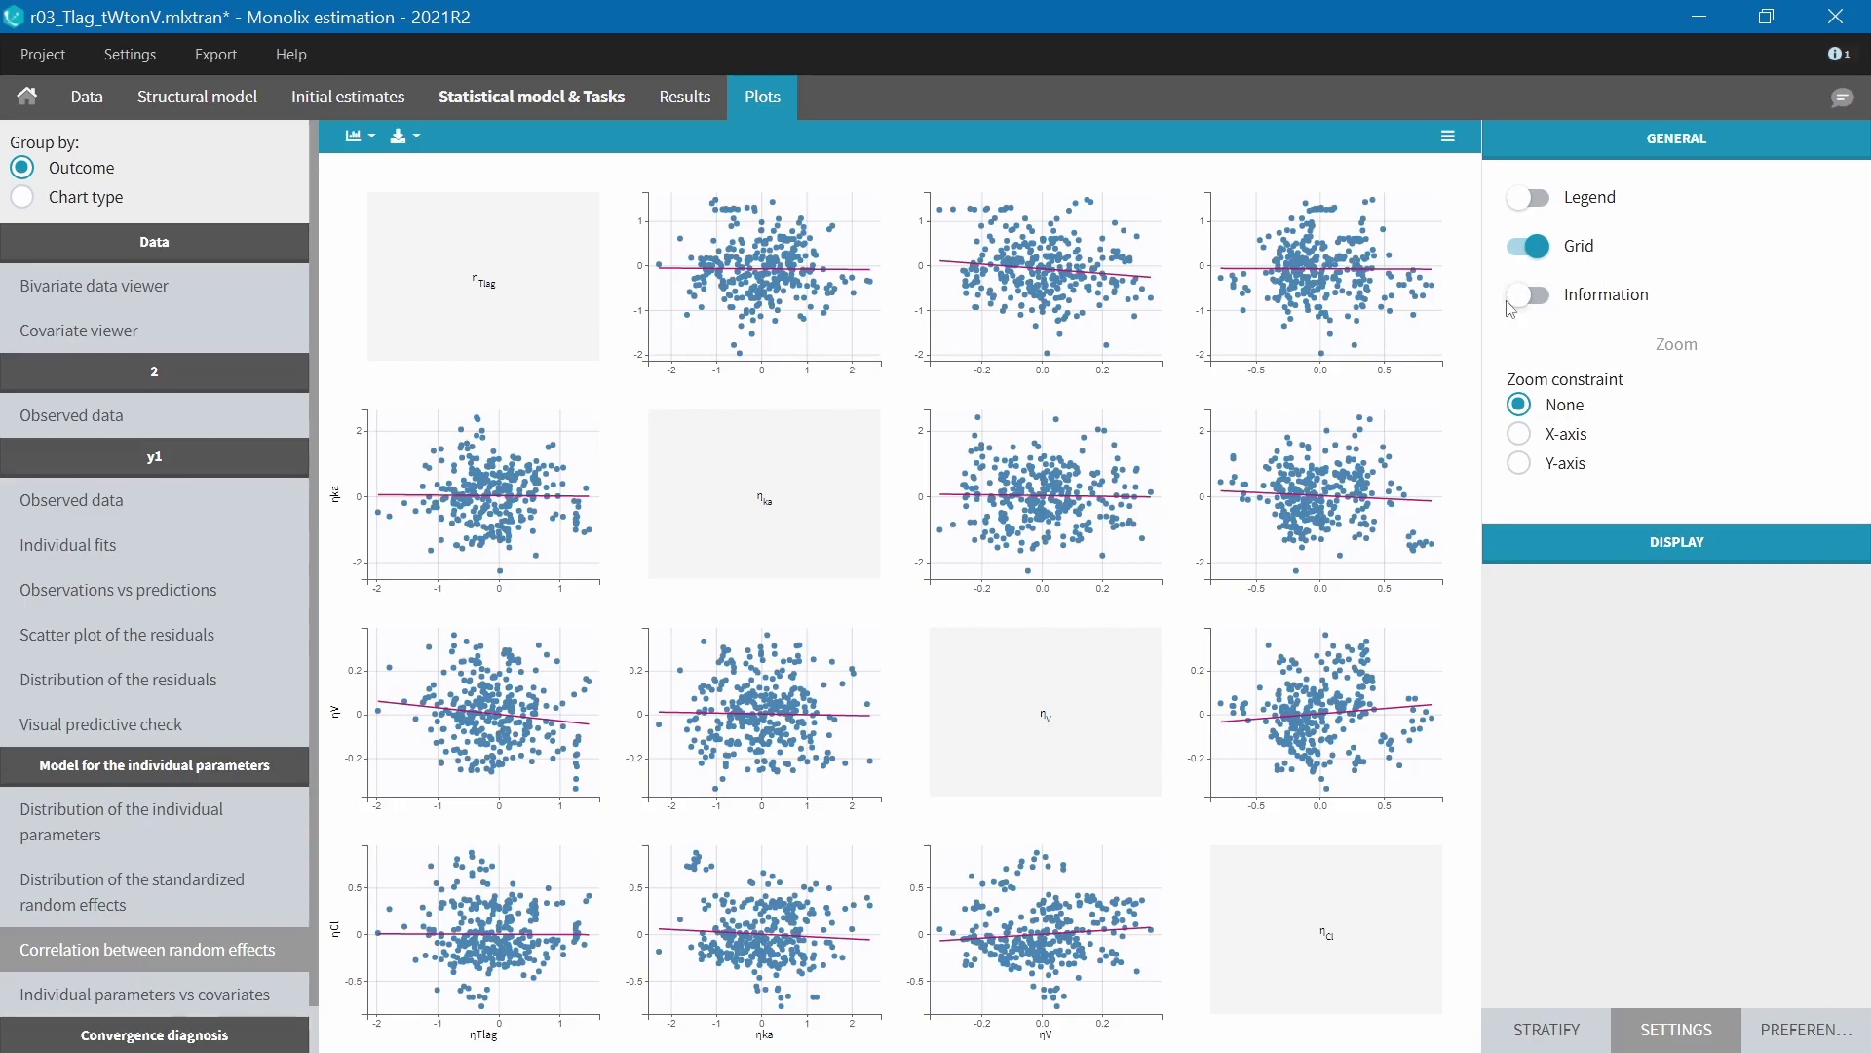
left_click(1517, 304)
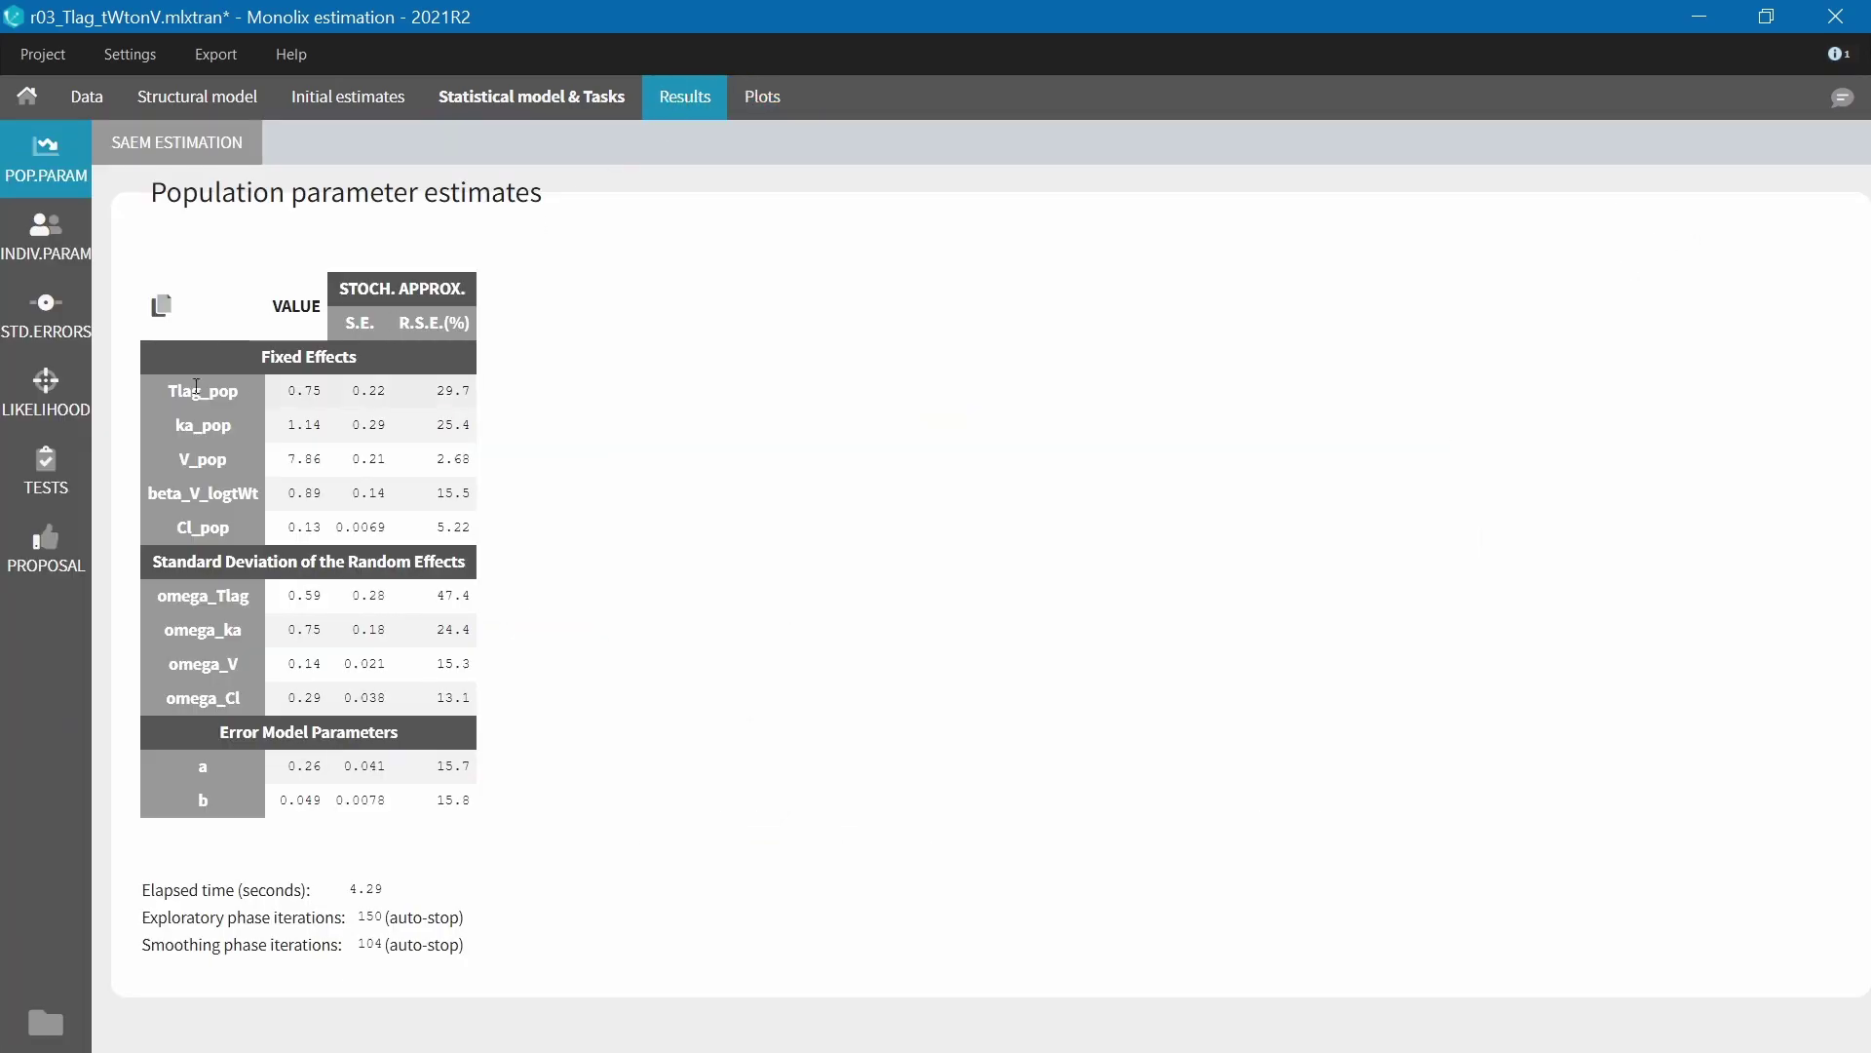
left_click(46, 471)
left_click(319, 148)
scroll(749, 793, "down", 1)
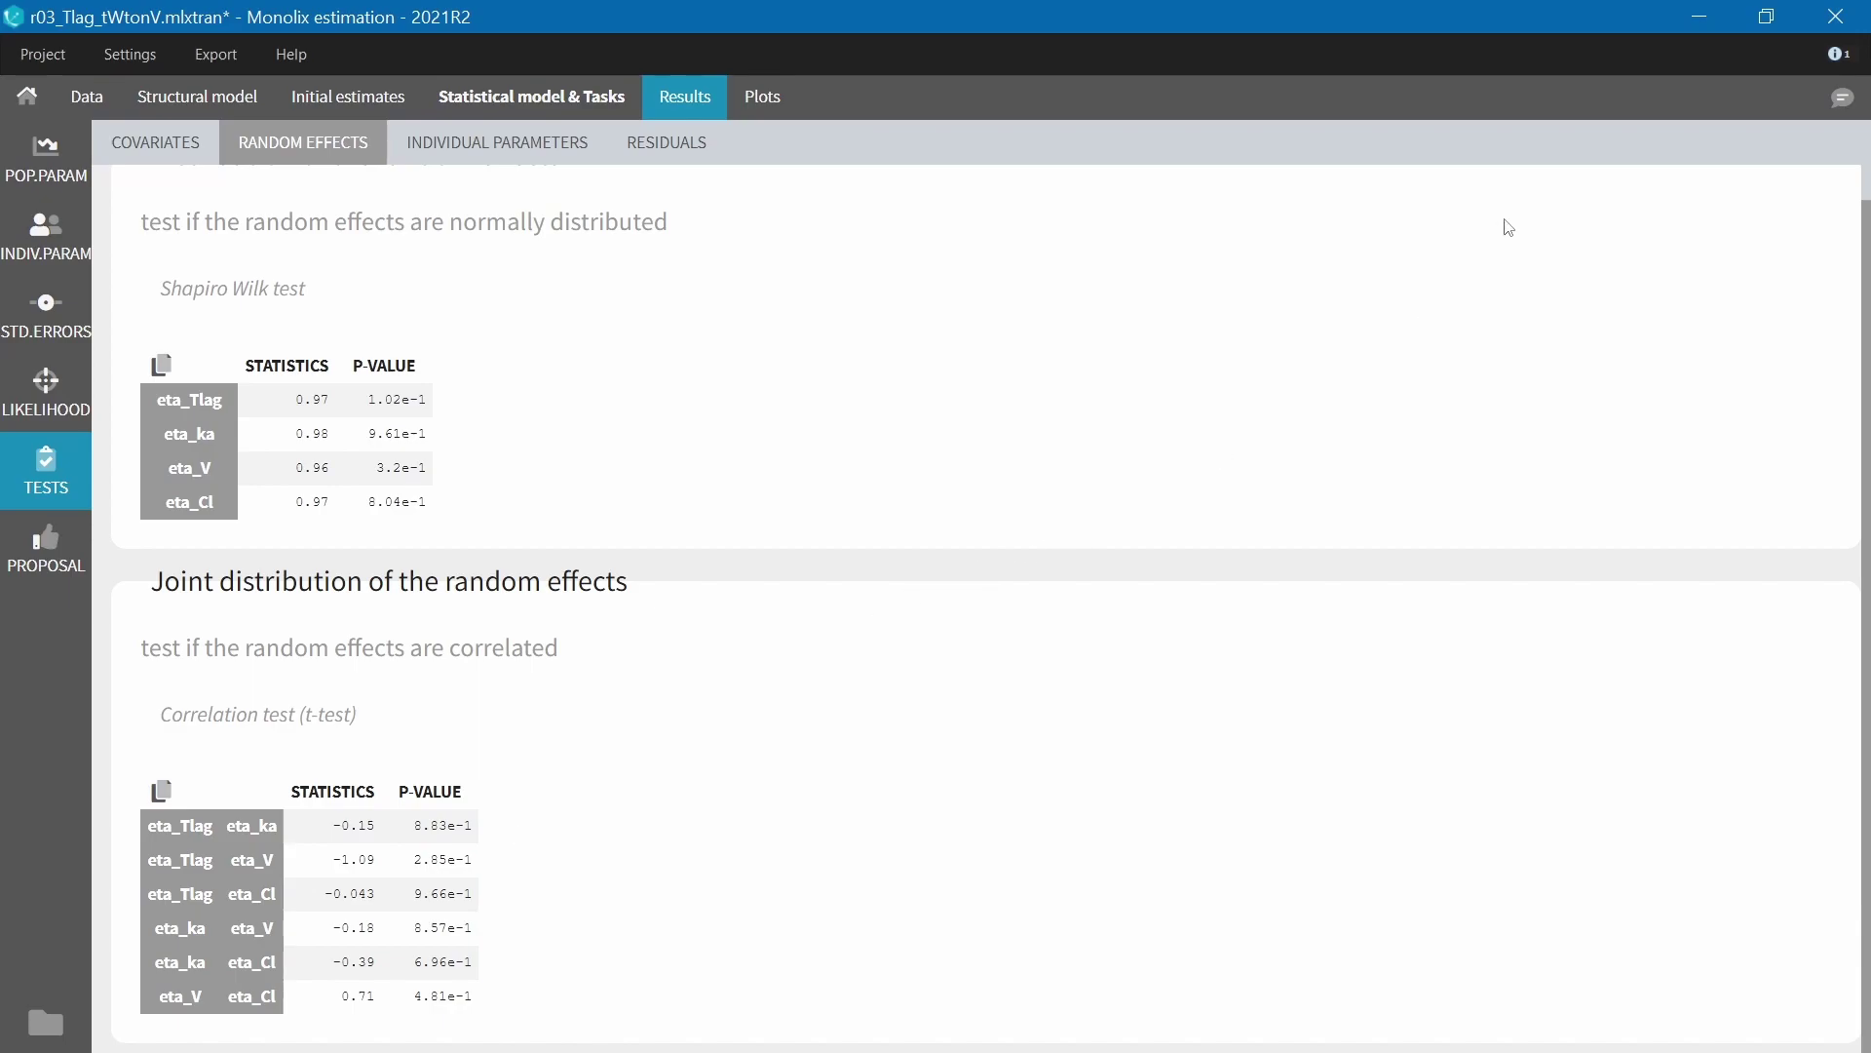
Close Monolix, switch to Sycomore and start a new project
left_click(1836, 16)
double_click(168, 768)
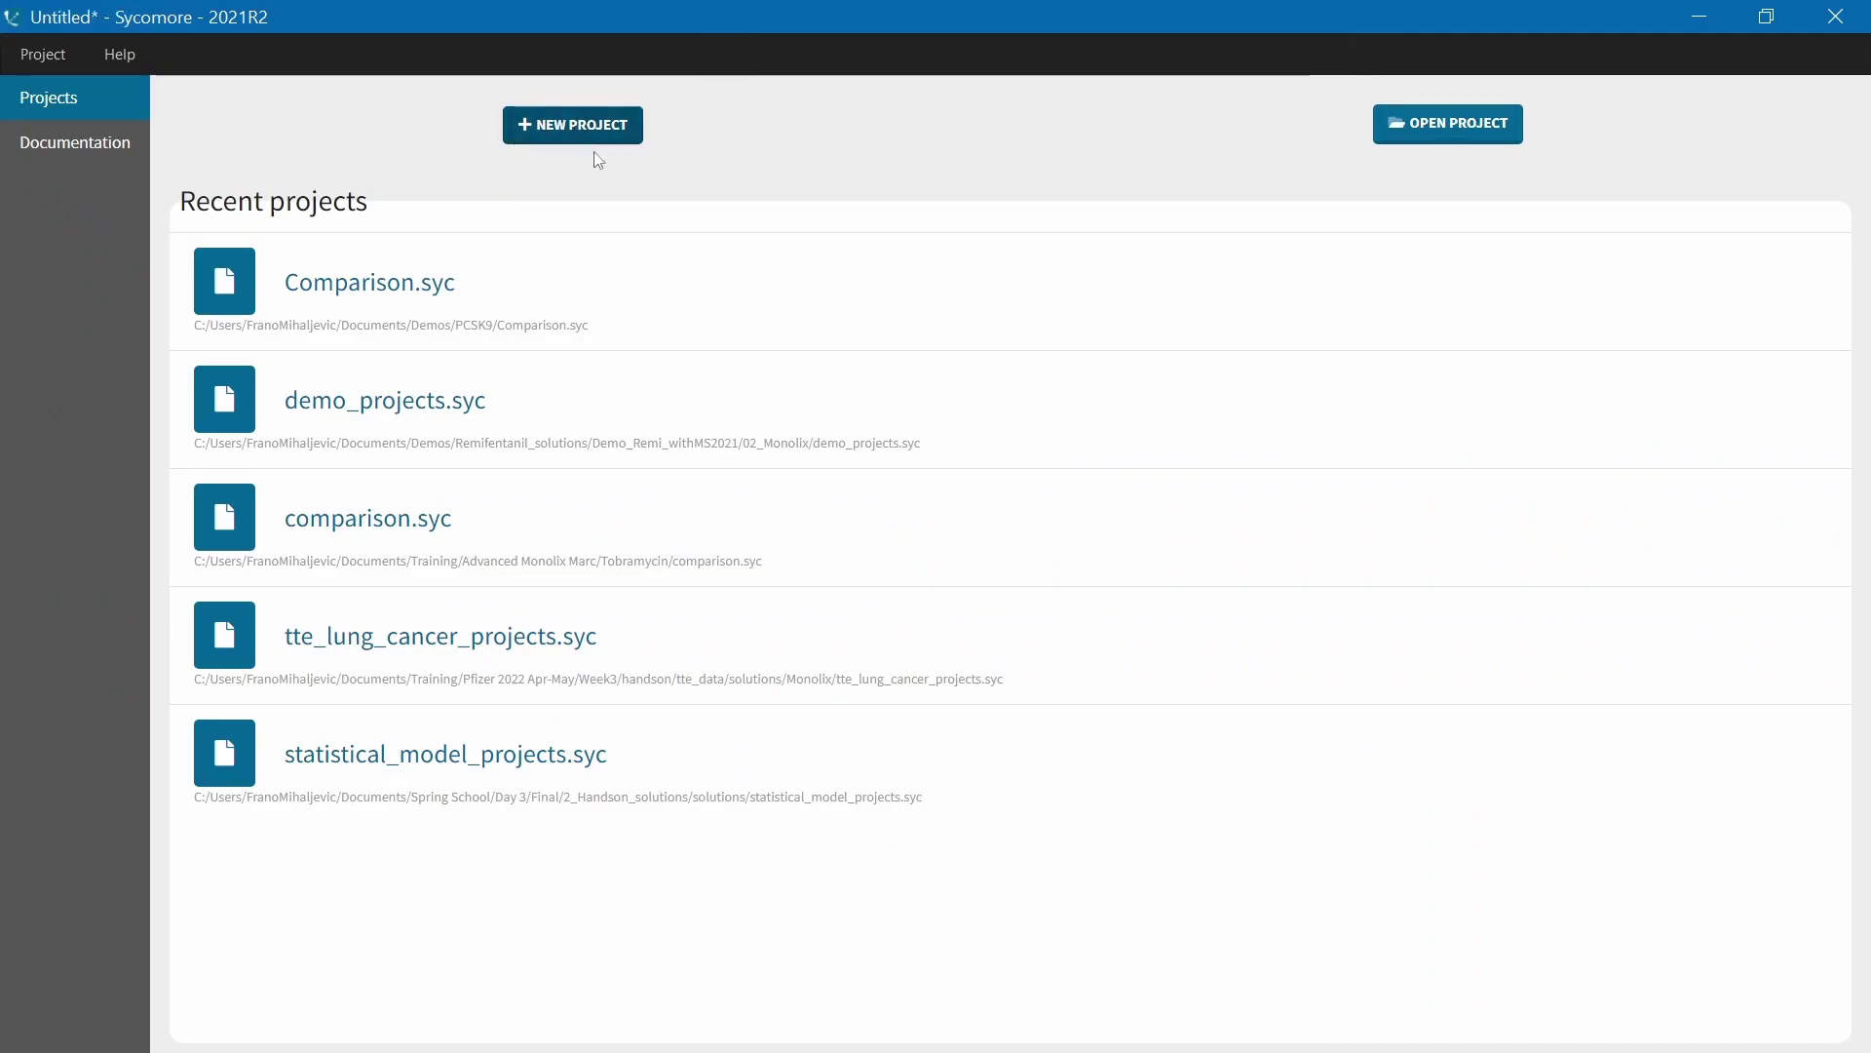
left_click(594, 139)
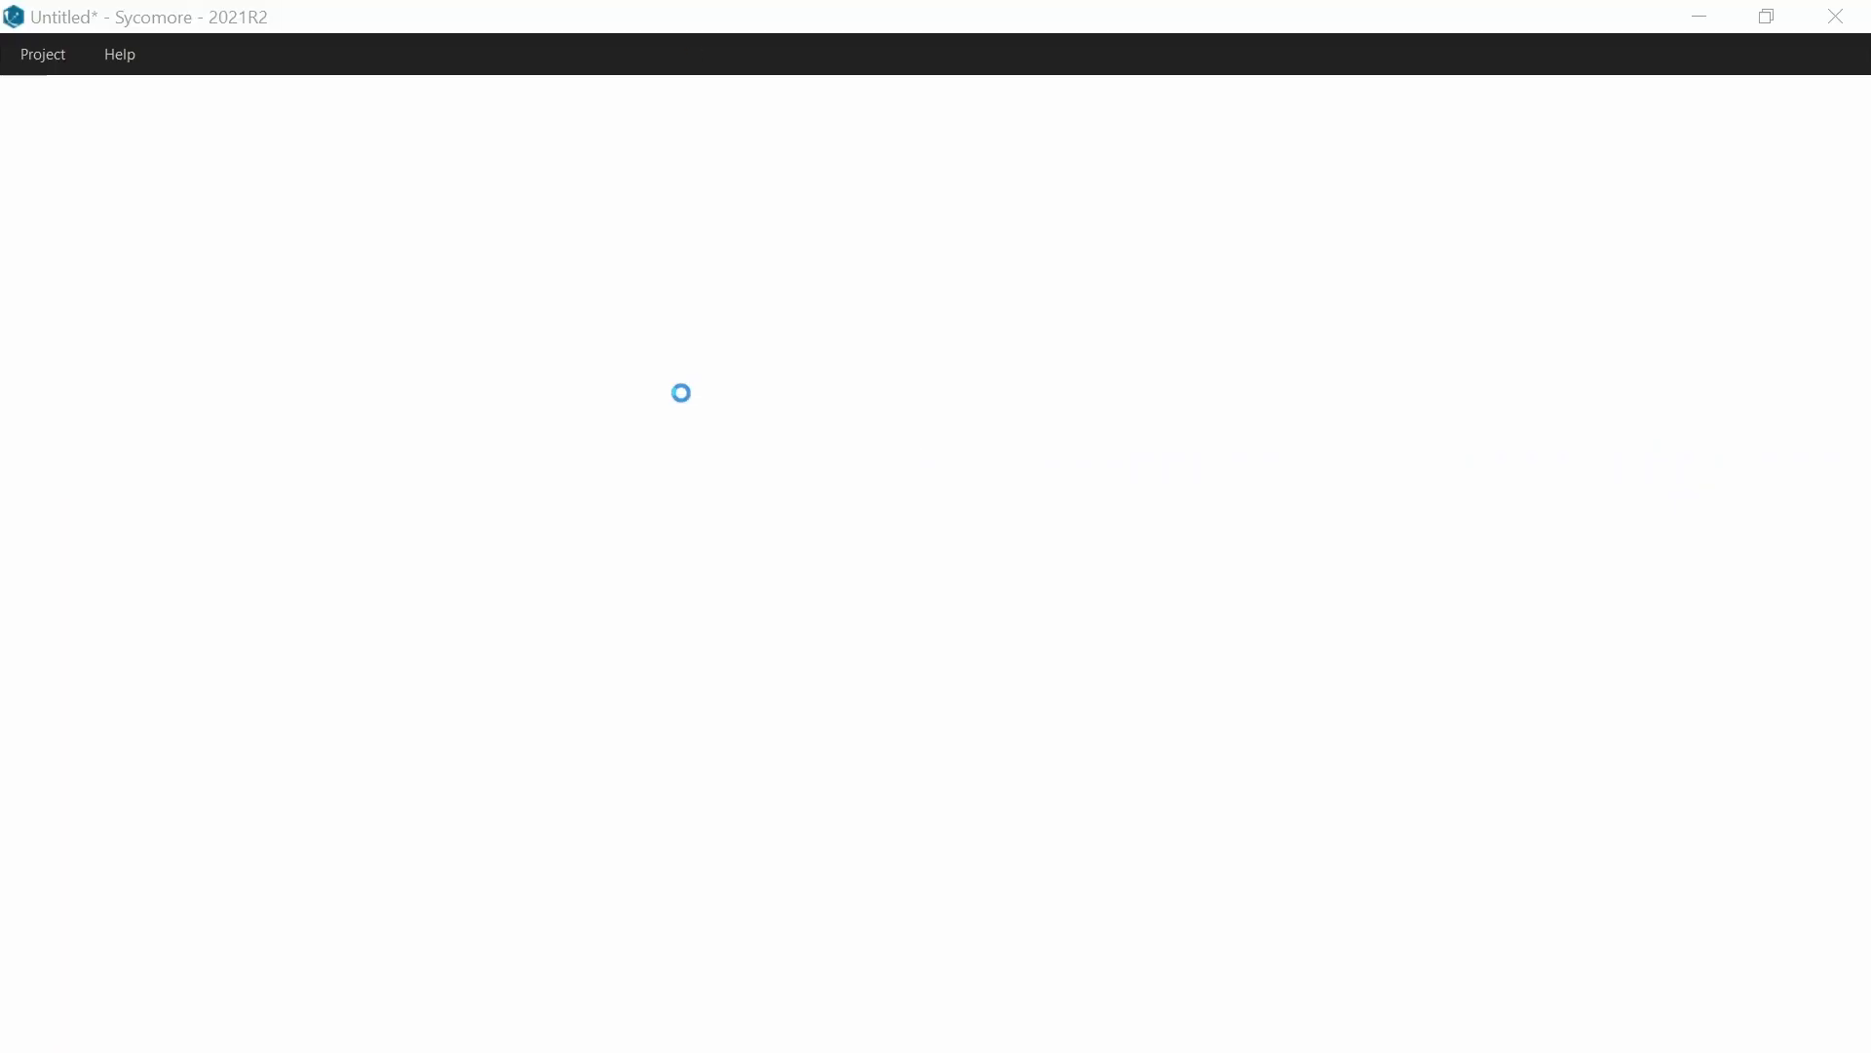
Return from Sycomore to the r03_Tlag_tWtonV project in Monolix, generate its plots and examine the visual predictive check of y1
left_click(691, 583)
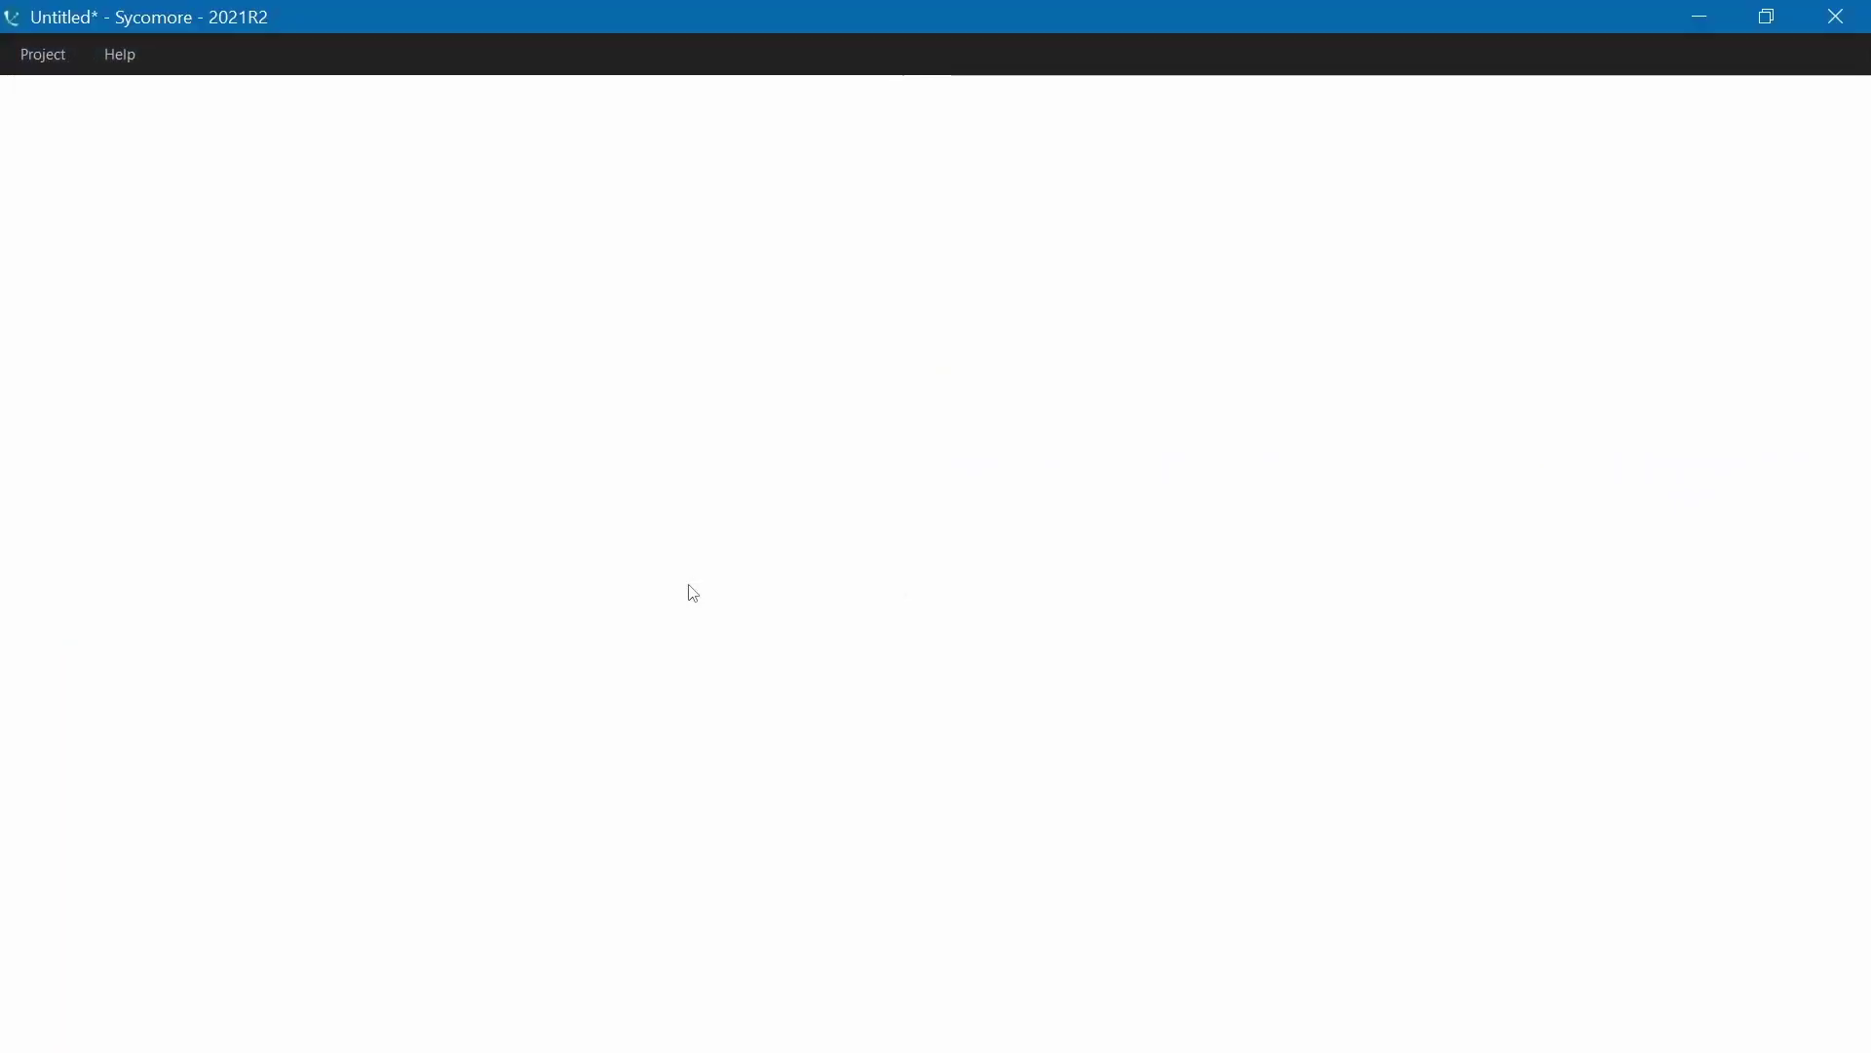
left_click(921, 556)
left_click(39, 130)
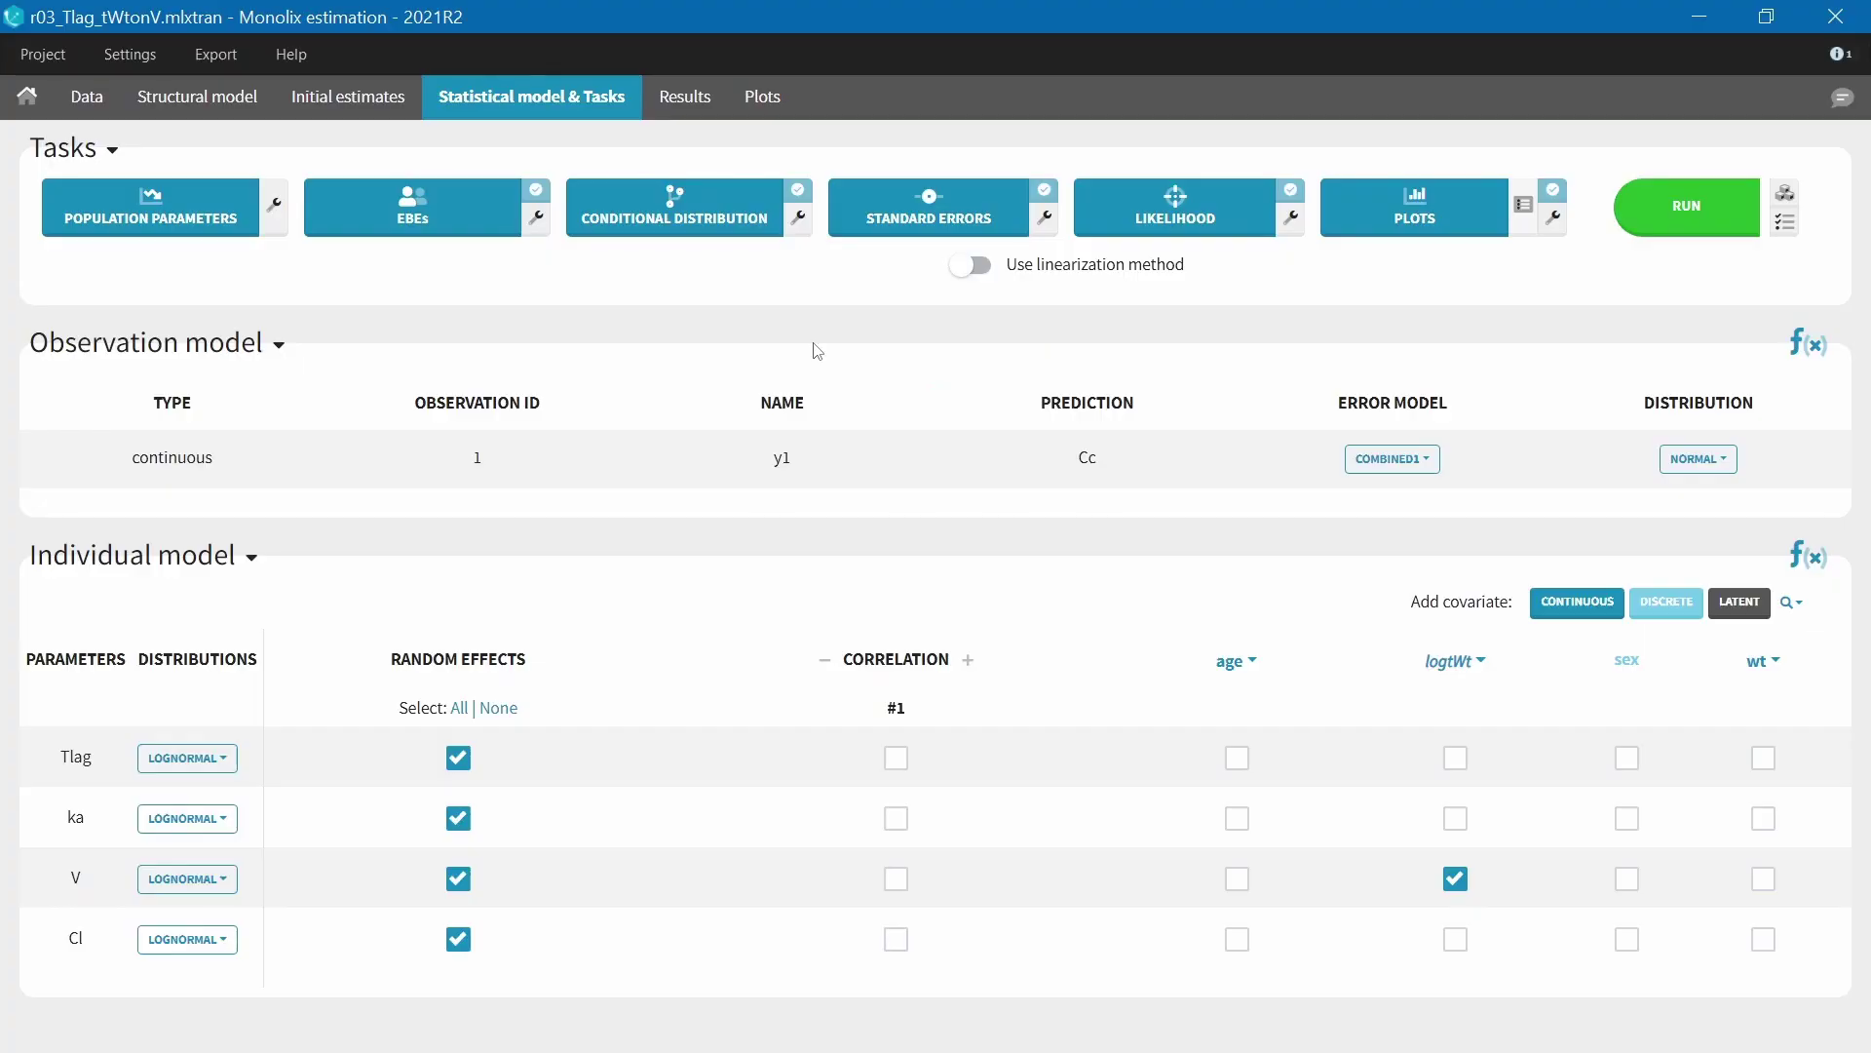
left_click(1468, 191)
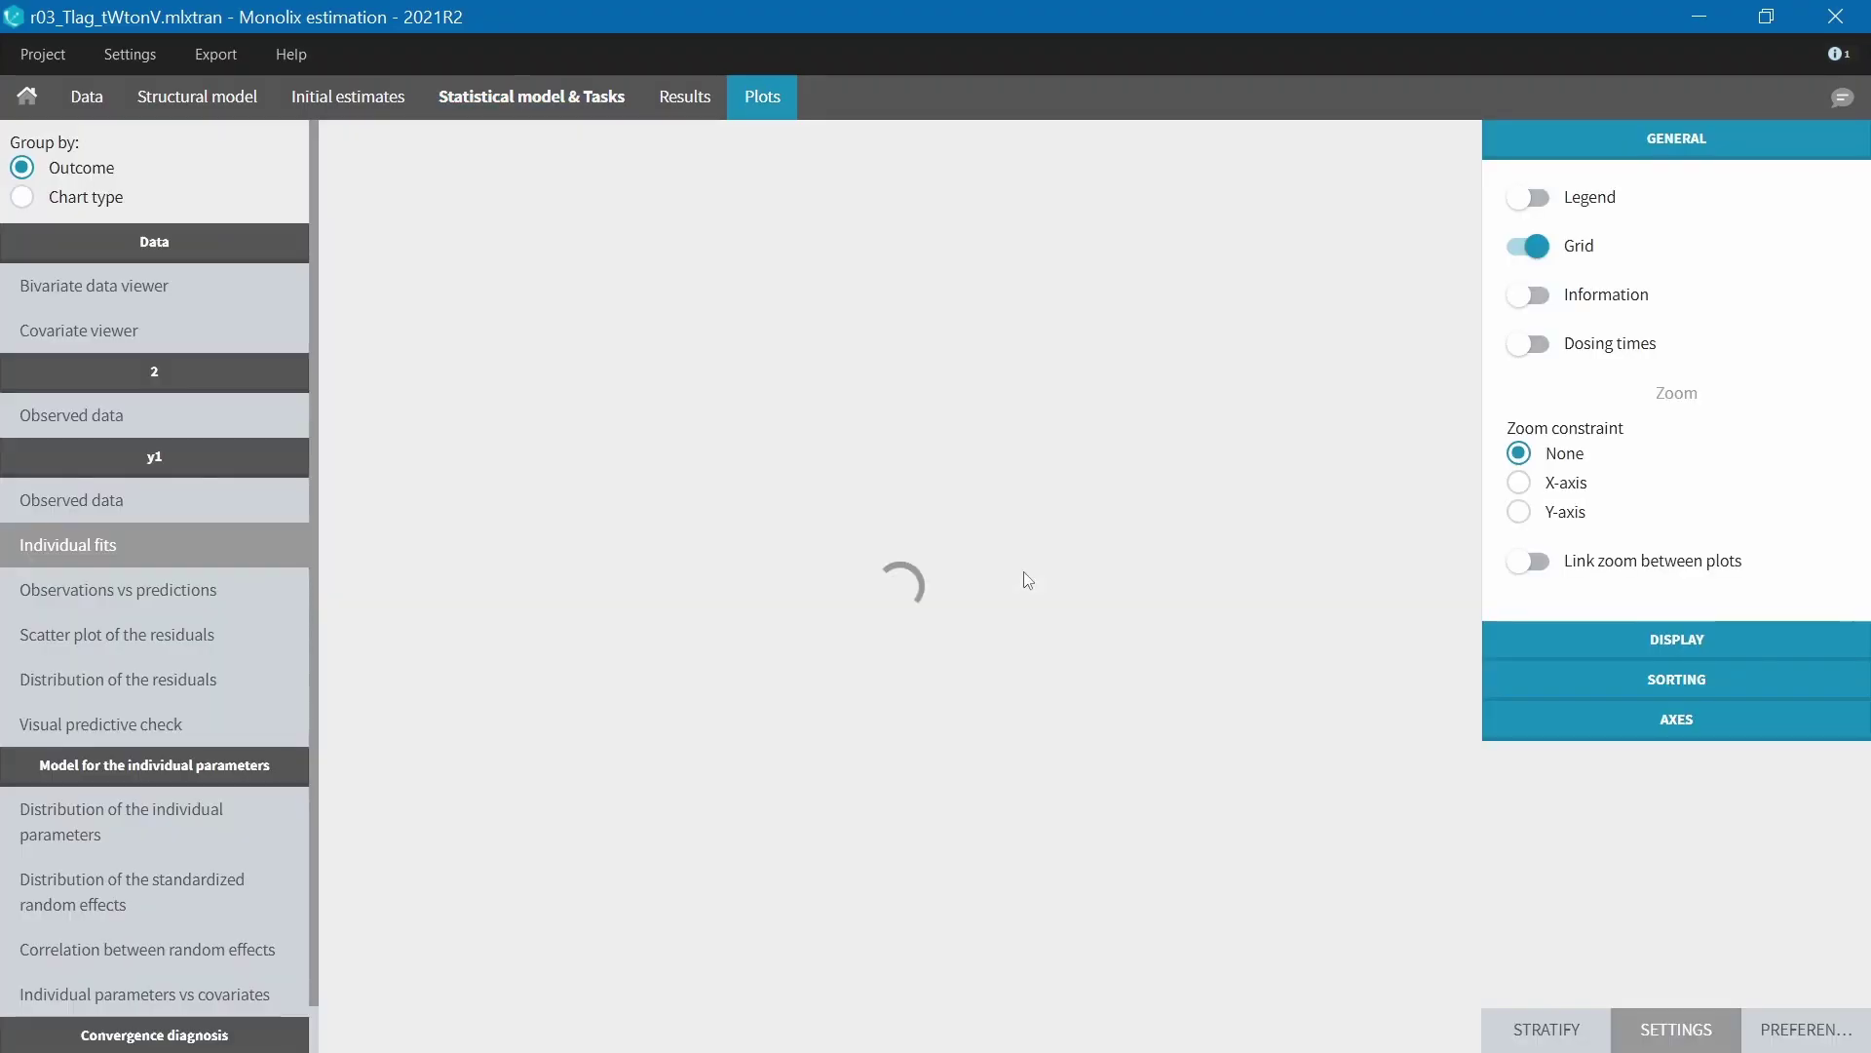
left_click(246, 729)
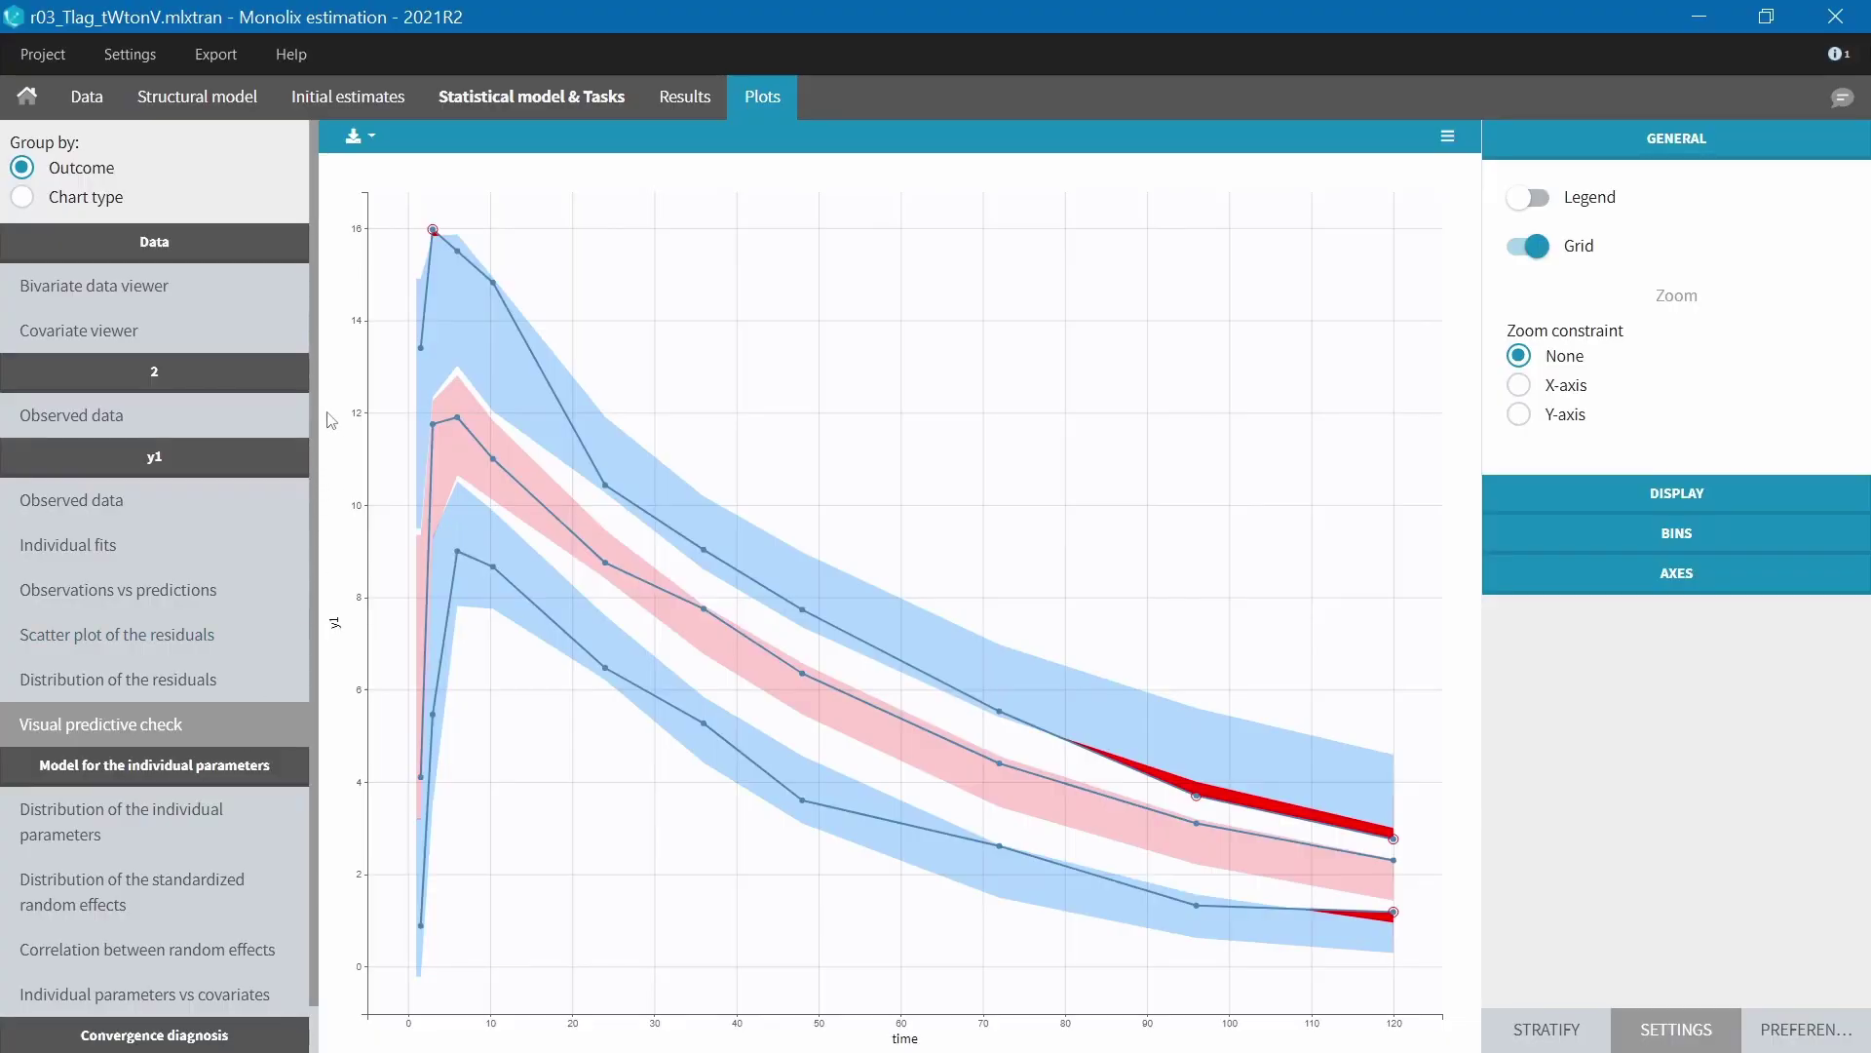
Use all the last estimates as initial values and fix every PK parameter value
left_click(361, 100)
left_click(1735, 157)
left_click(1738, 183)
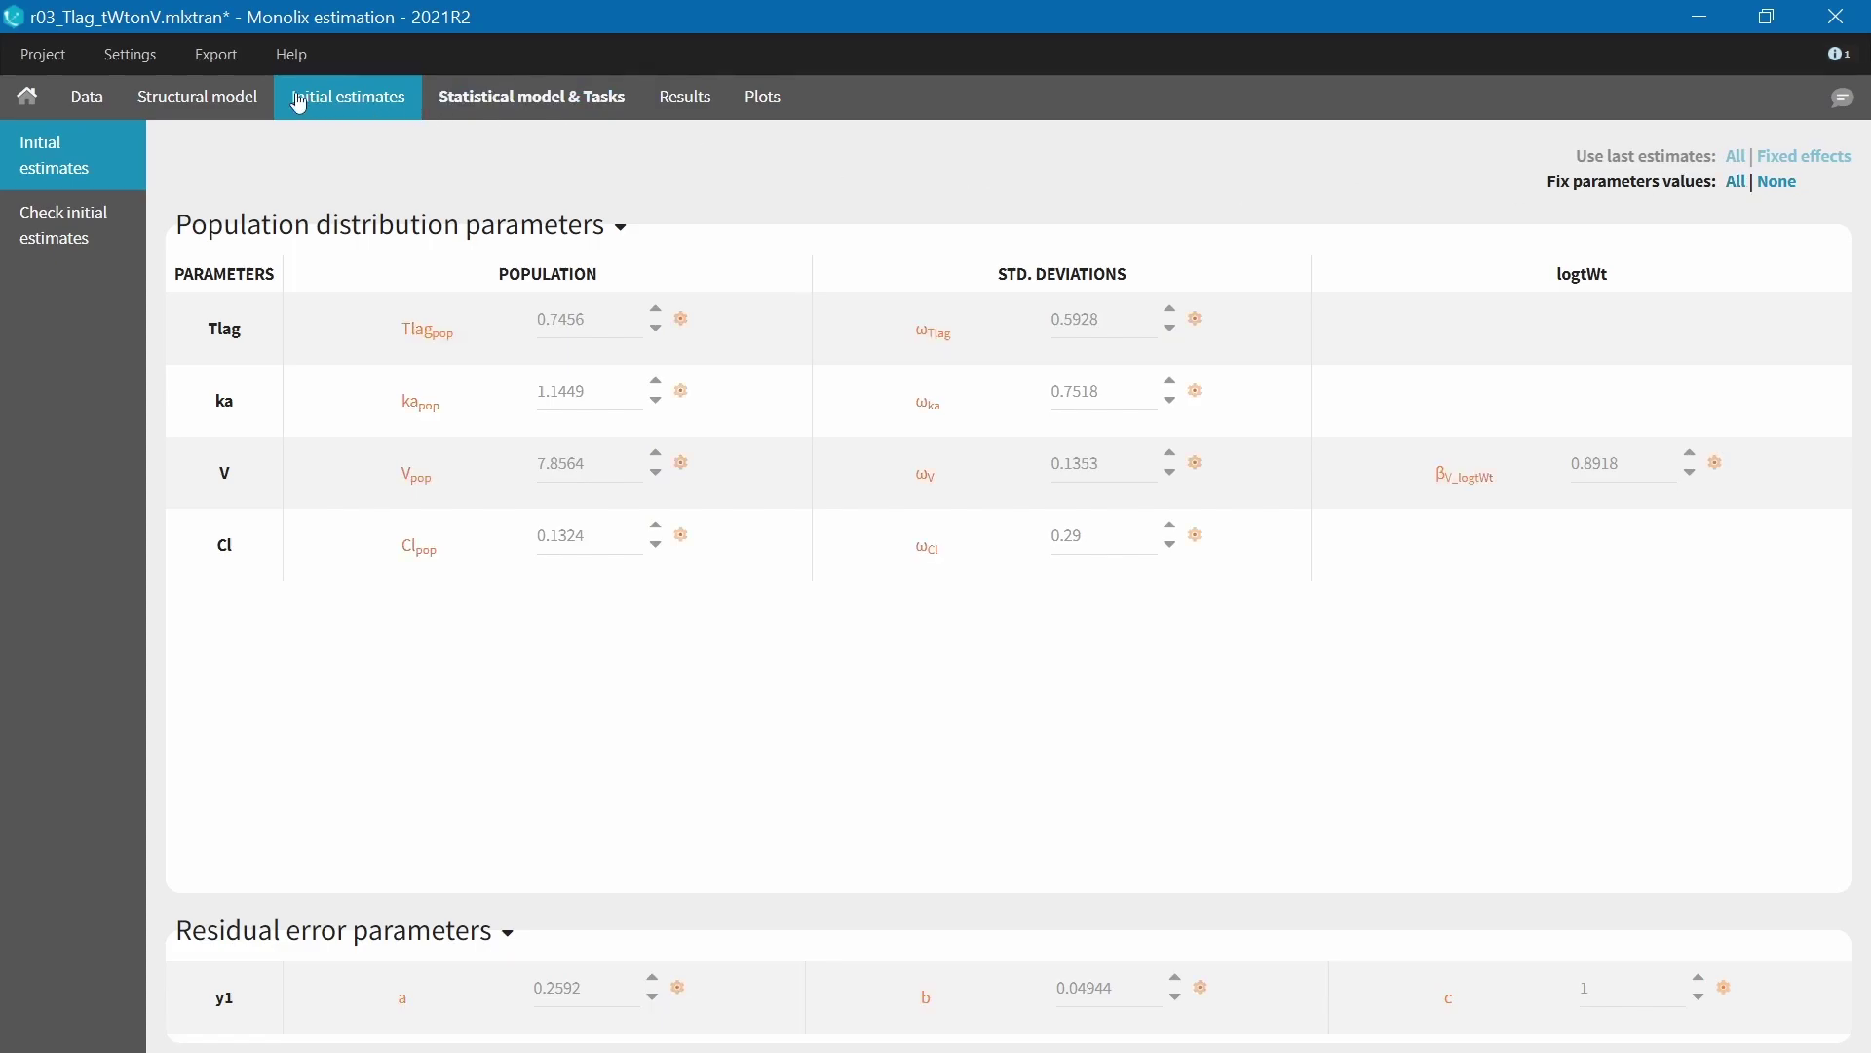
Filter the PKPD model library for oral/extravascular administration, lag time, first order absorption, 1 compartment and linear elimination
left_click(227, 101)
left_click(536, 251)
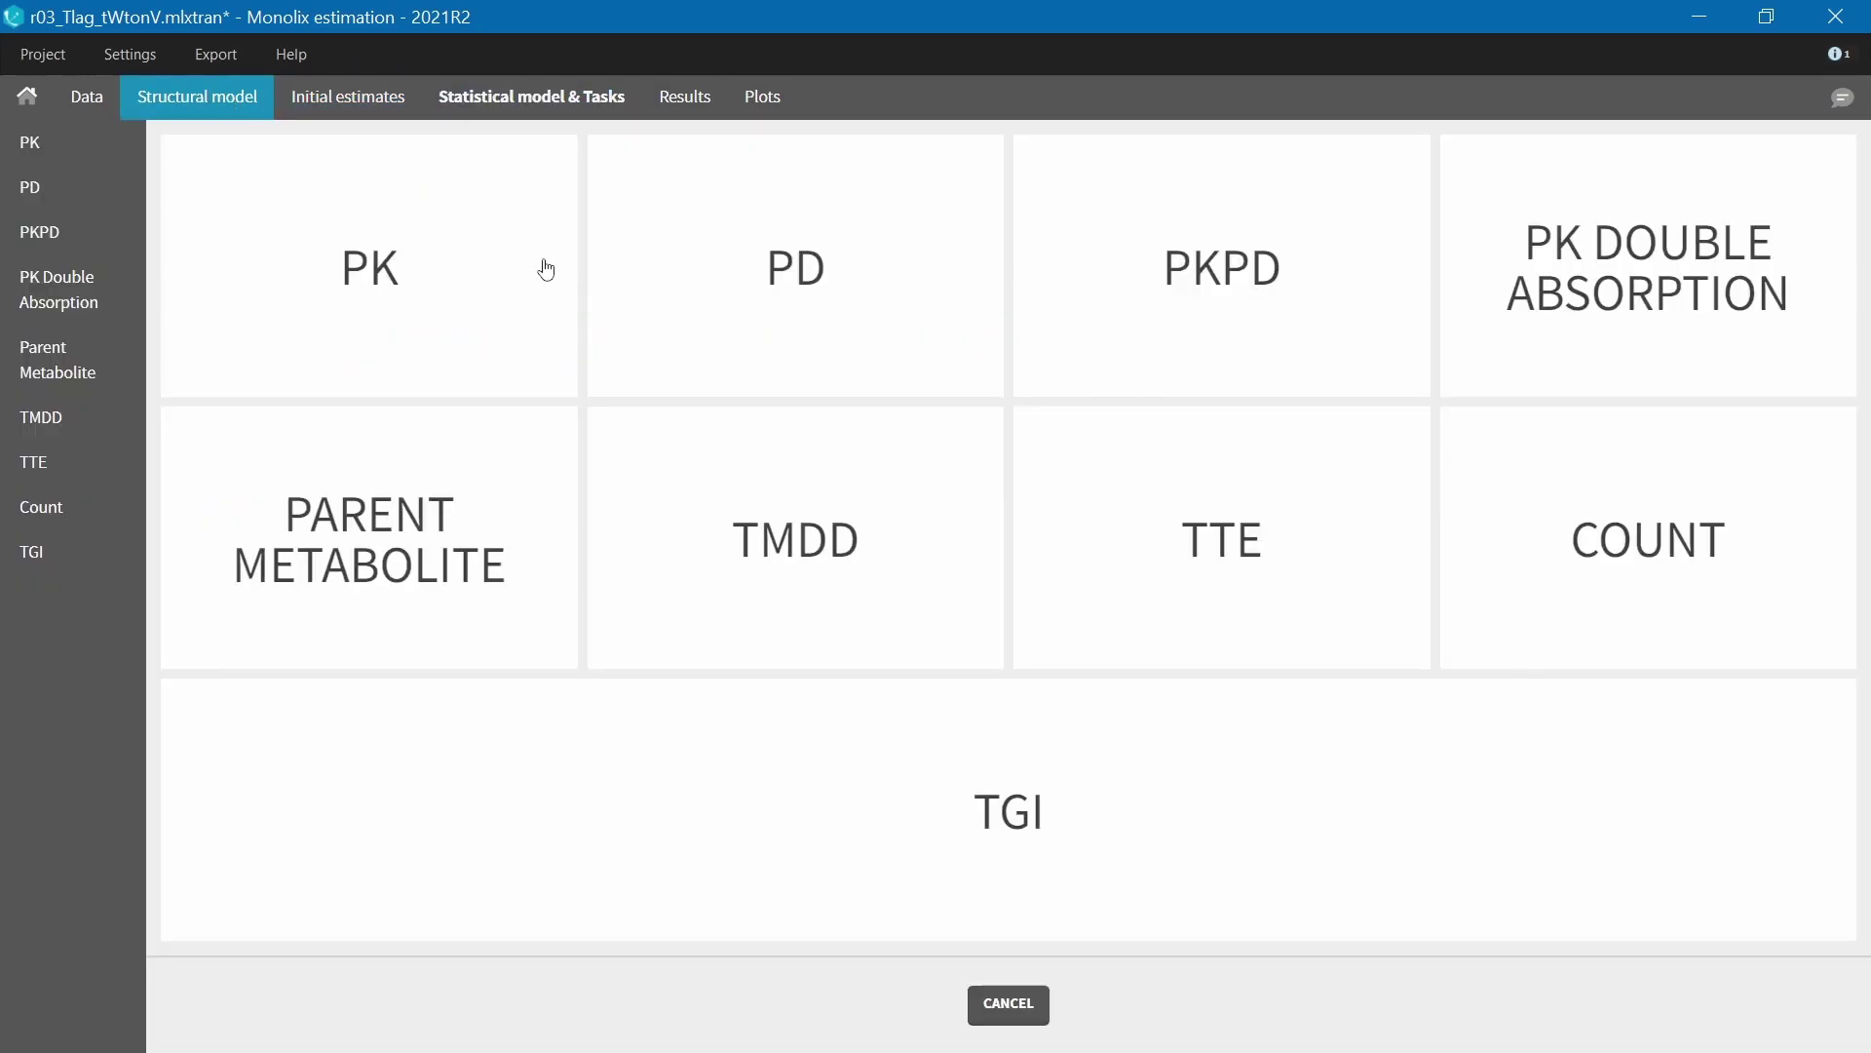
left_click(526, 277)
left_click(44, 237)
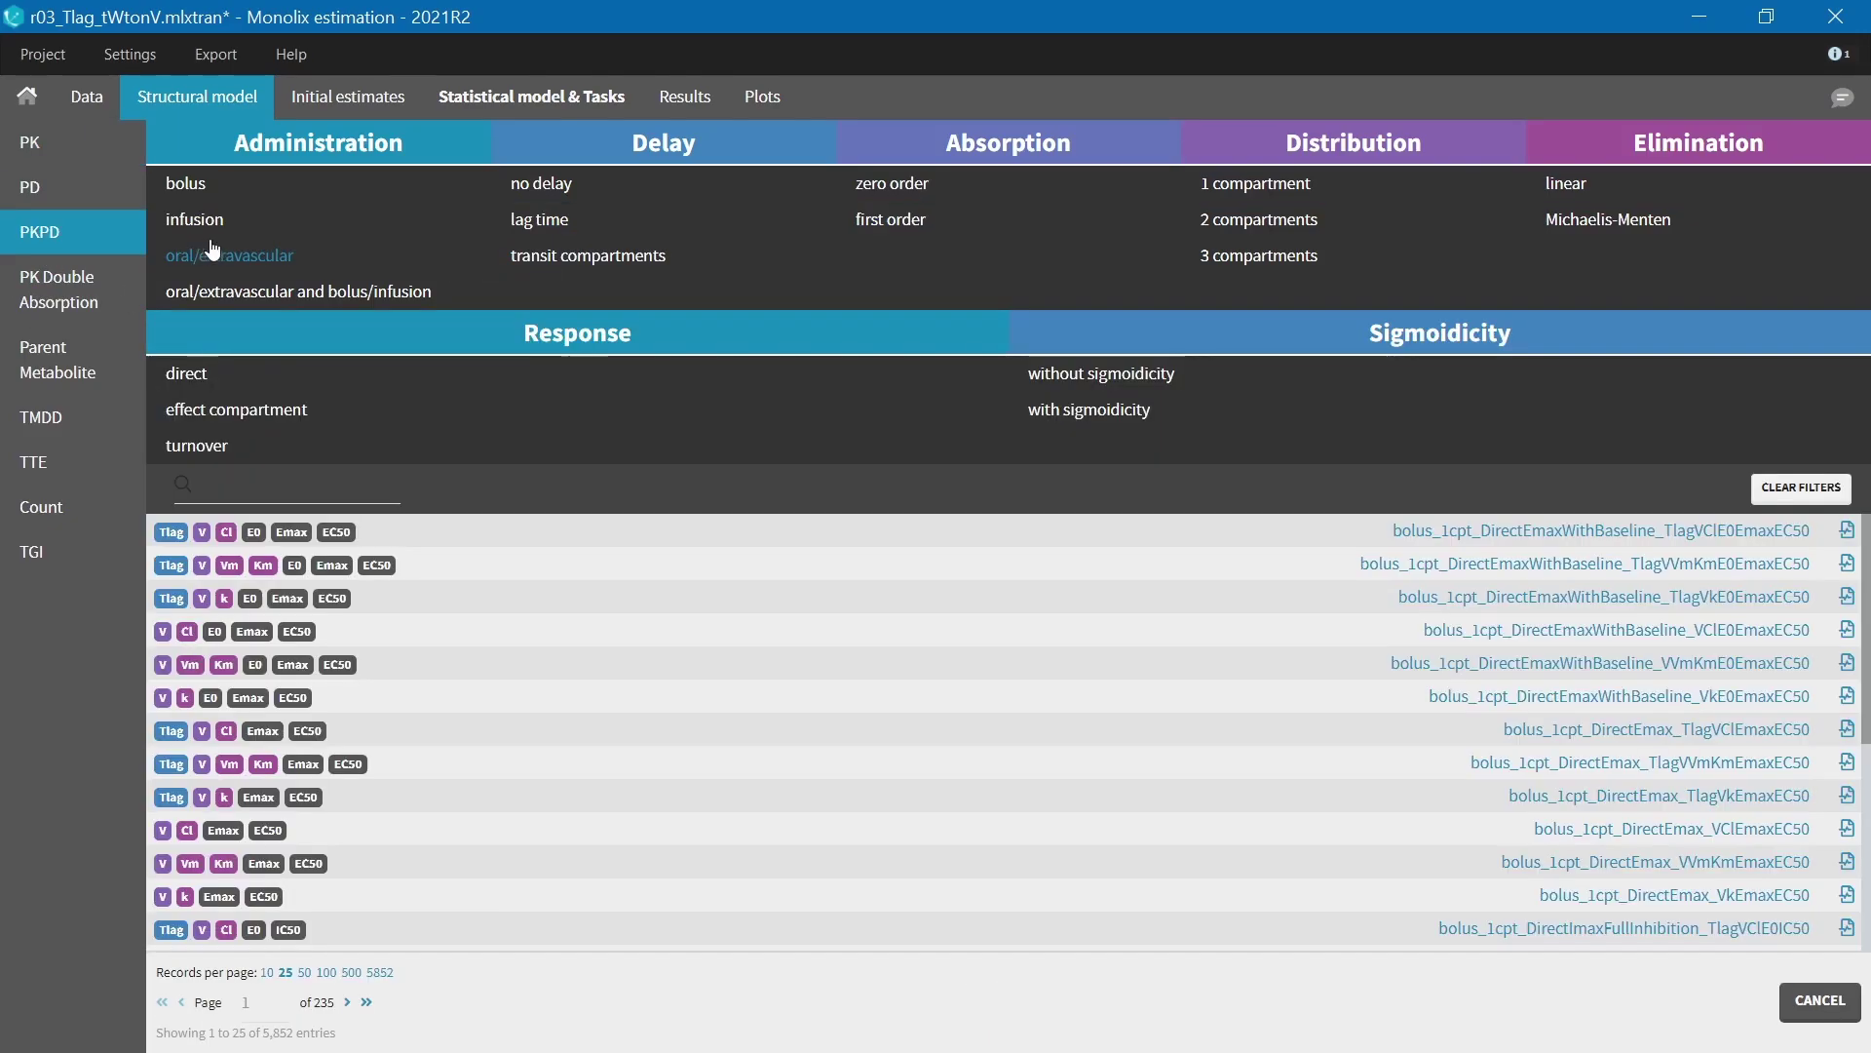
left_click(286, 261)
left_click(617, 223)
left_click(821, 219)
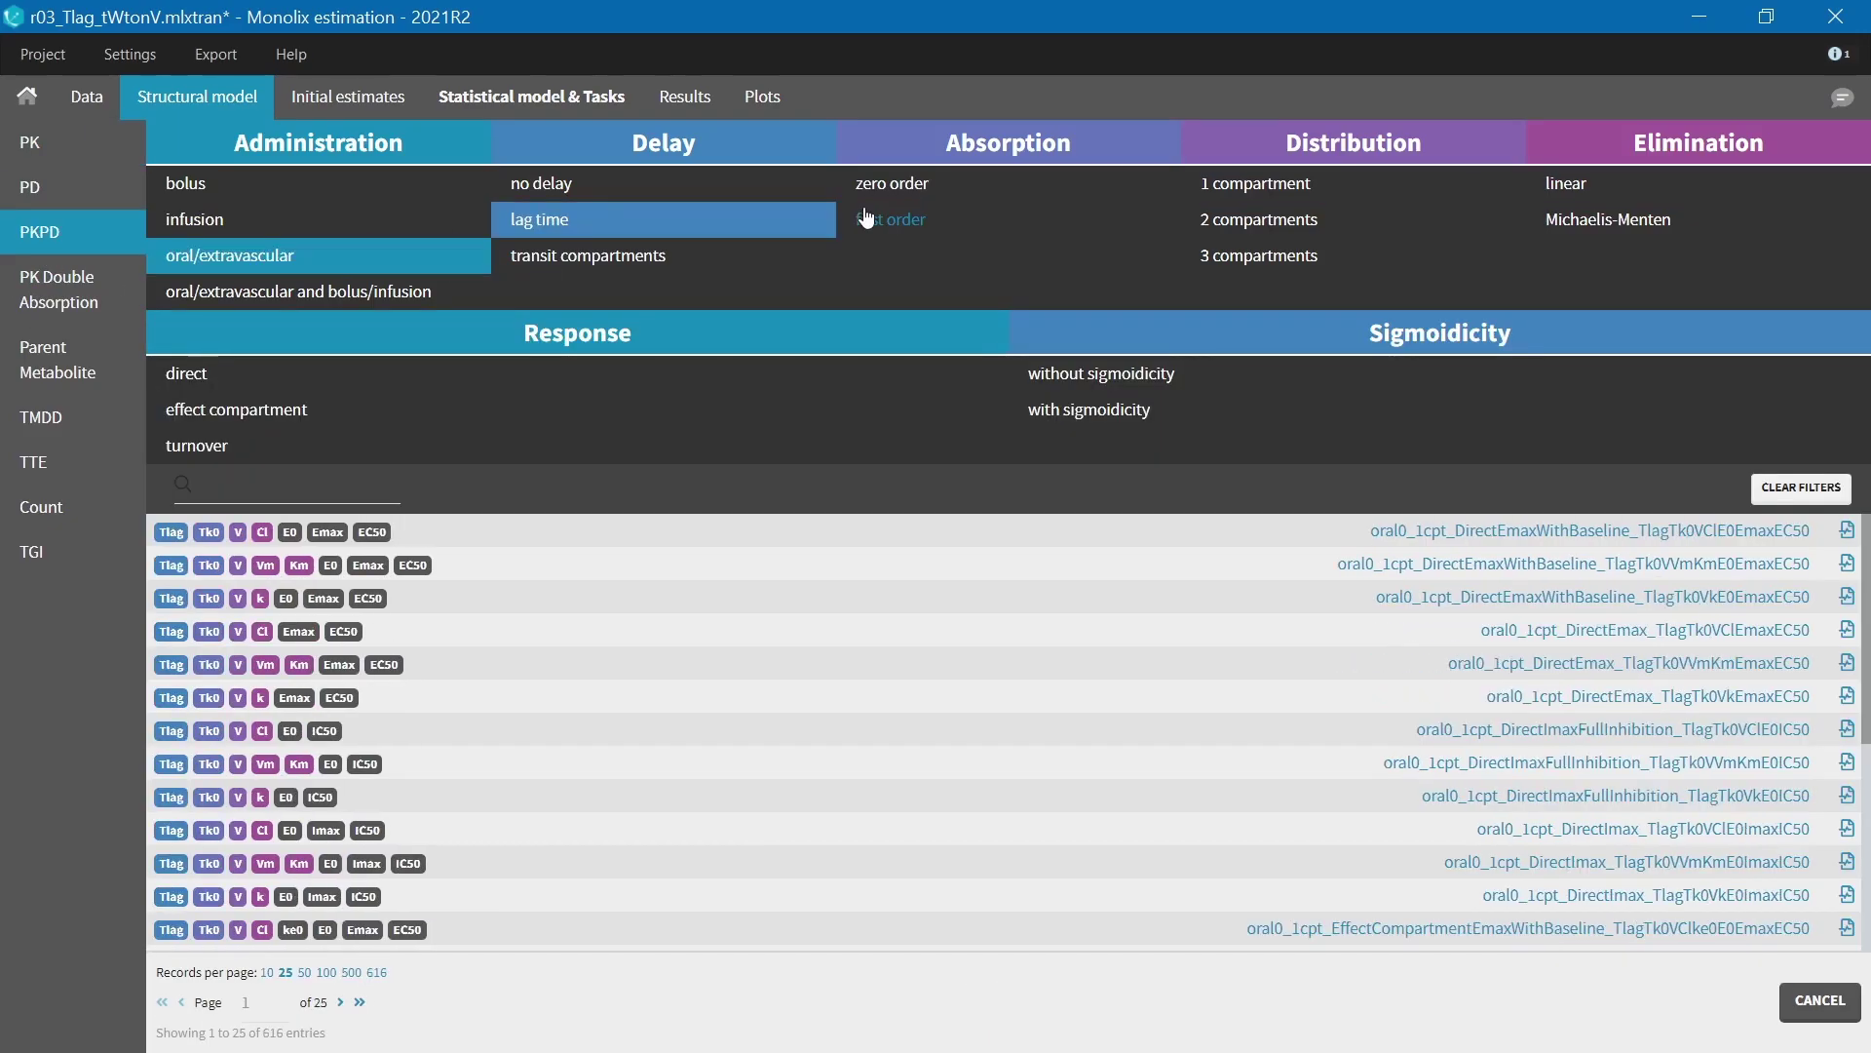
left_click(1300, 185)
left_click(1570, 185)
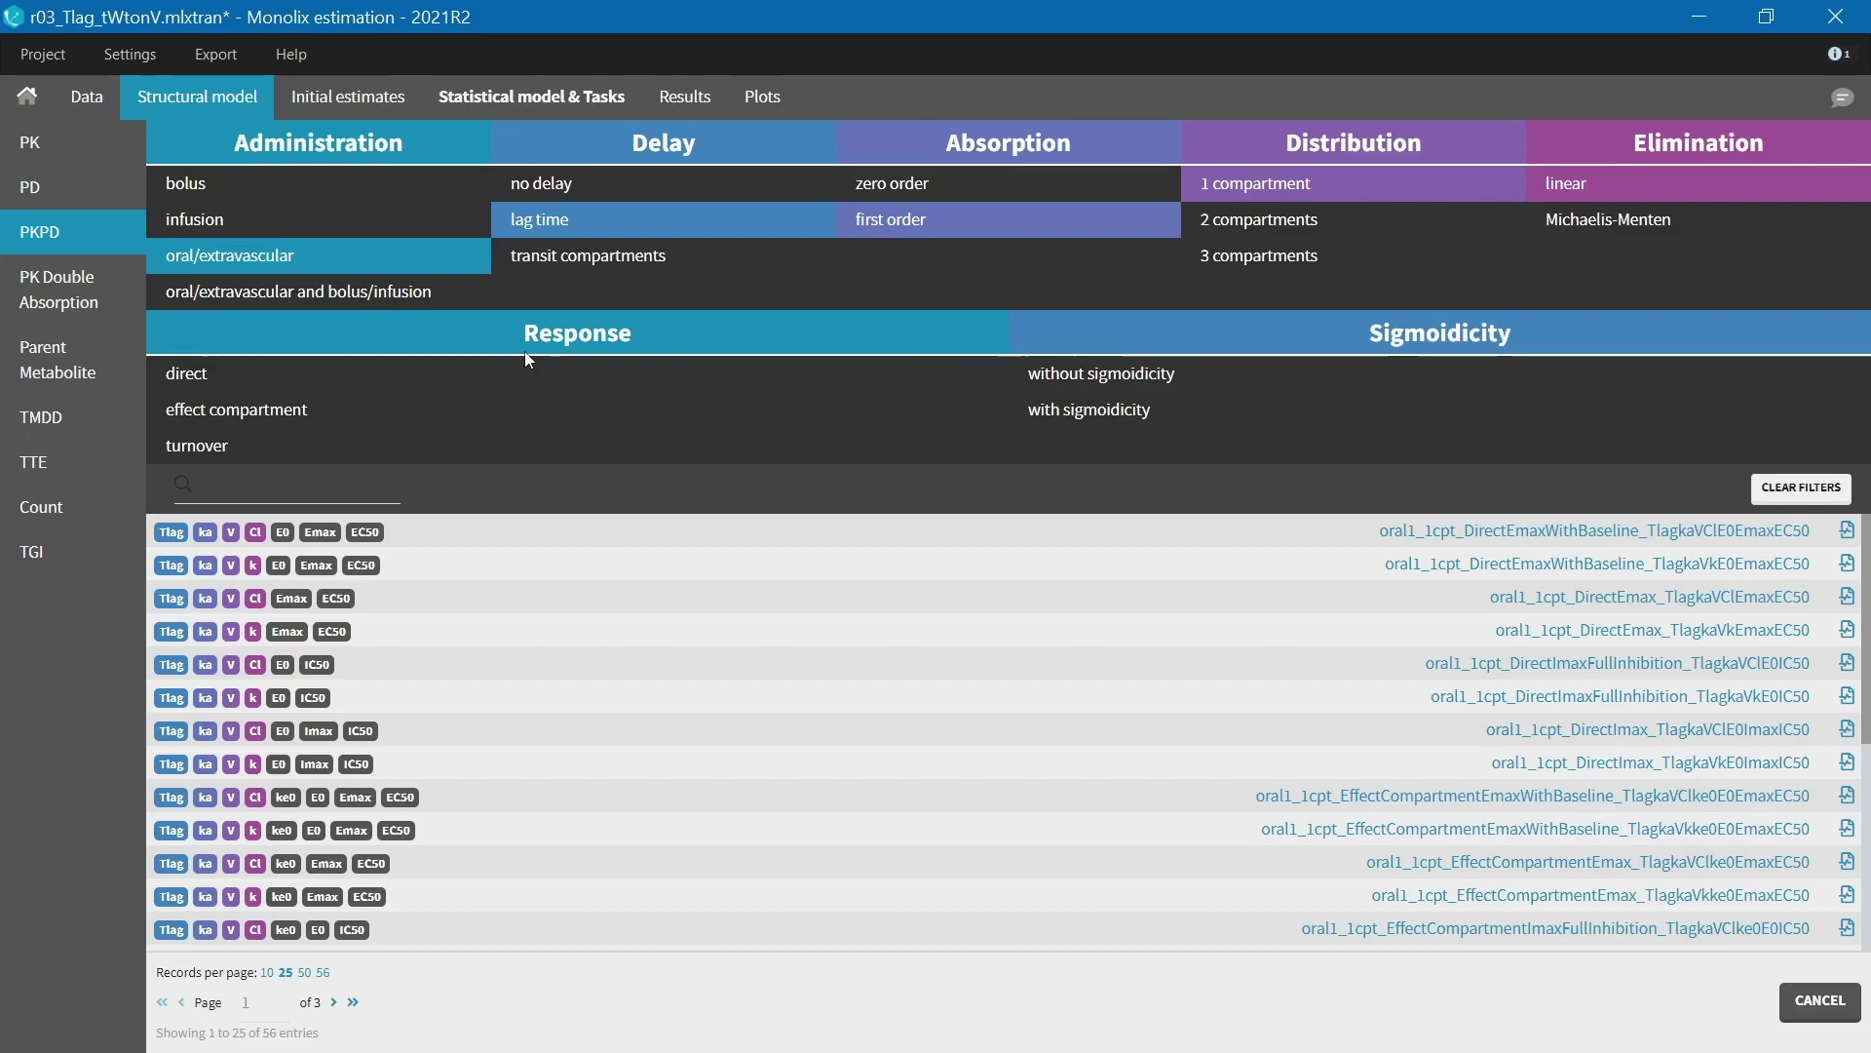
Narrow the library to turnover response, production inhibition, partial inhibition and no sigmoidicity, and load oral1_1cpt_IndirectModelInhibitionKin_TlagkaVClR0koutImaxIC50
left_click(334, 451)
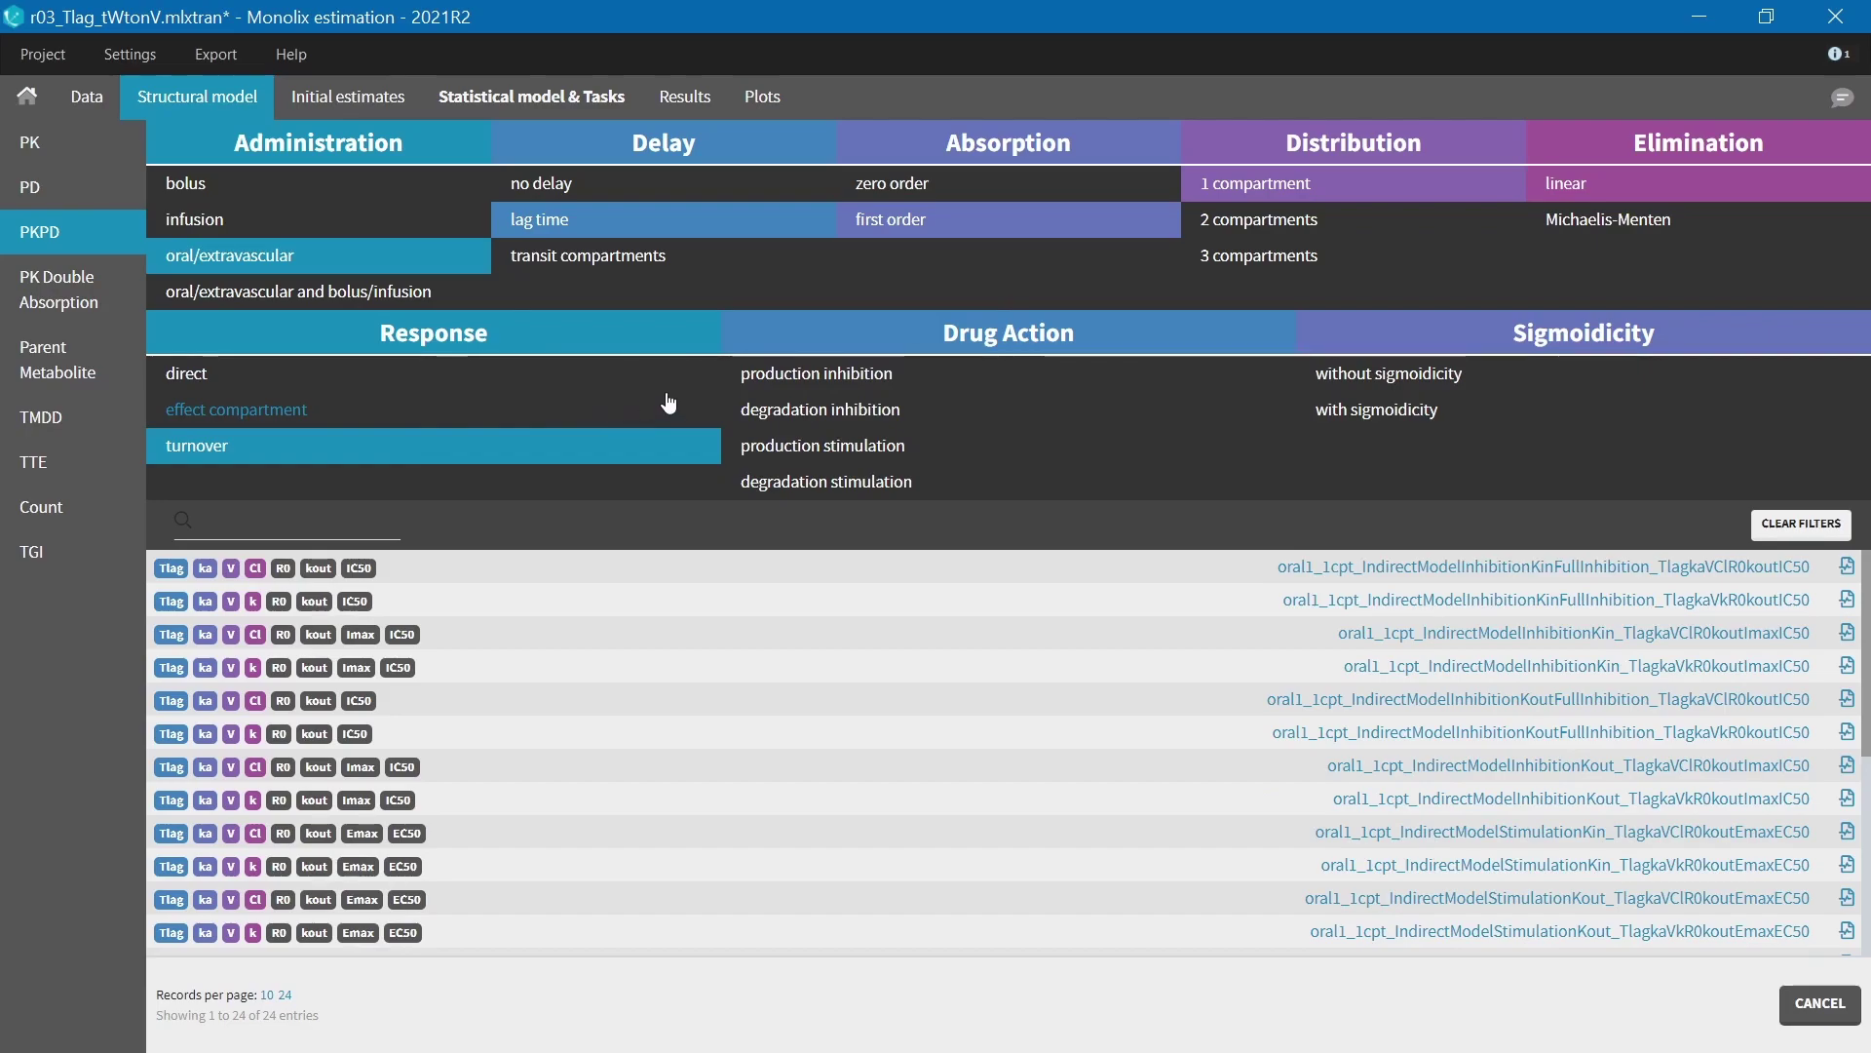
left_click(770, 374)
left_click(1043, 413)
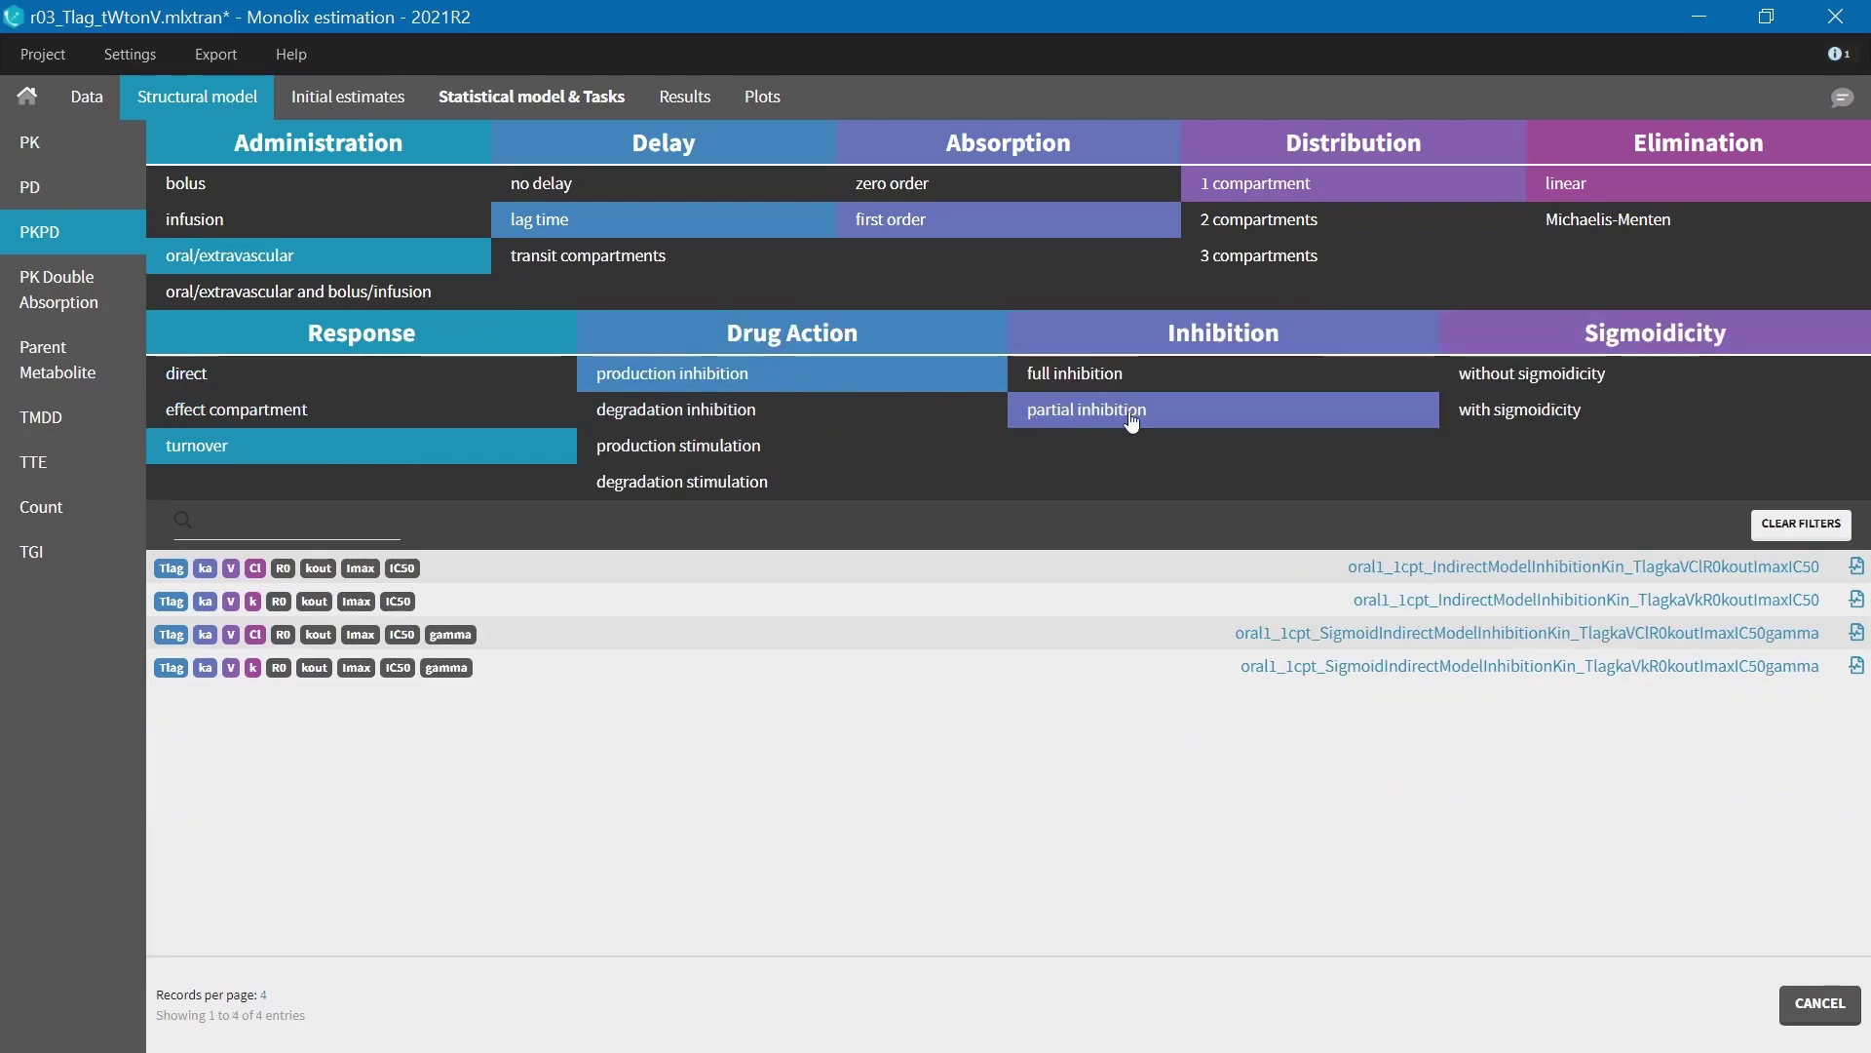
left_click(1540, 381)
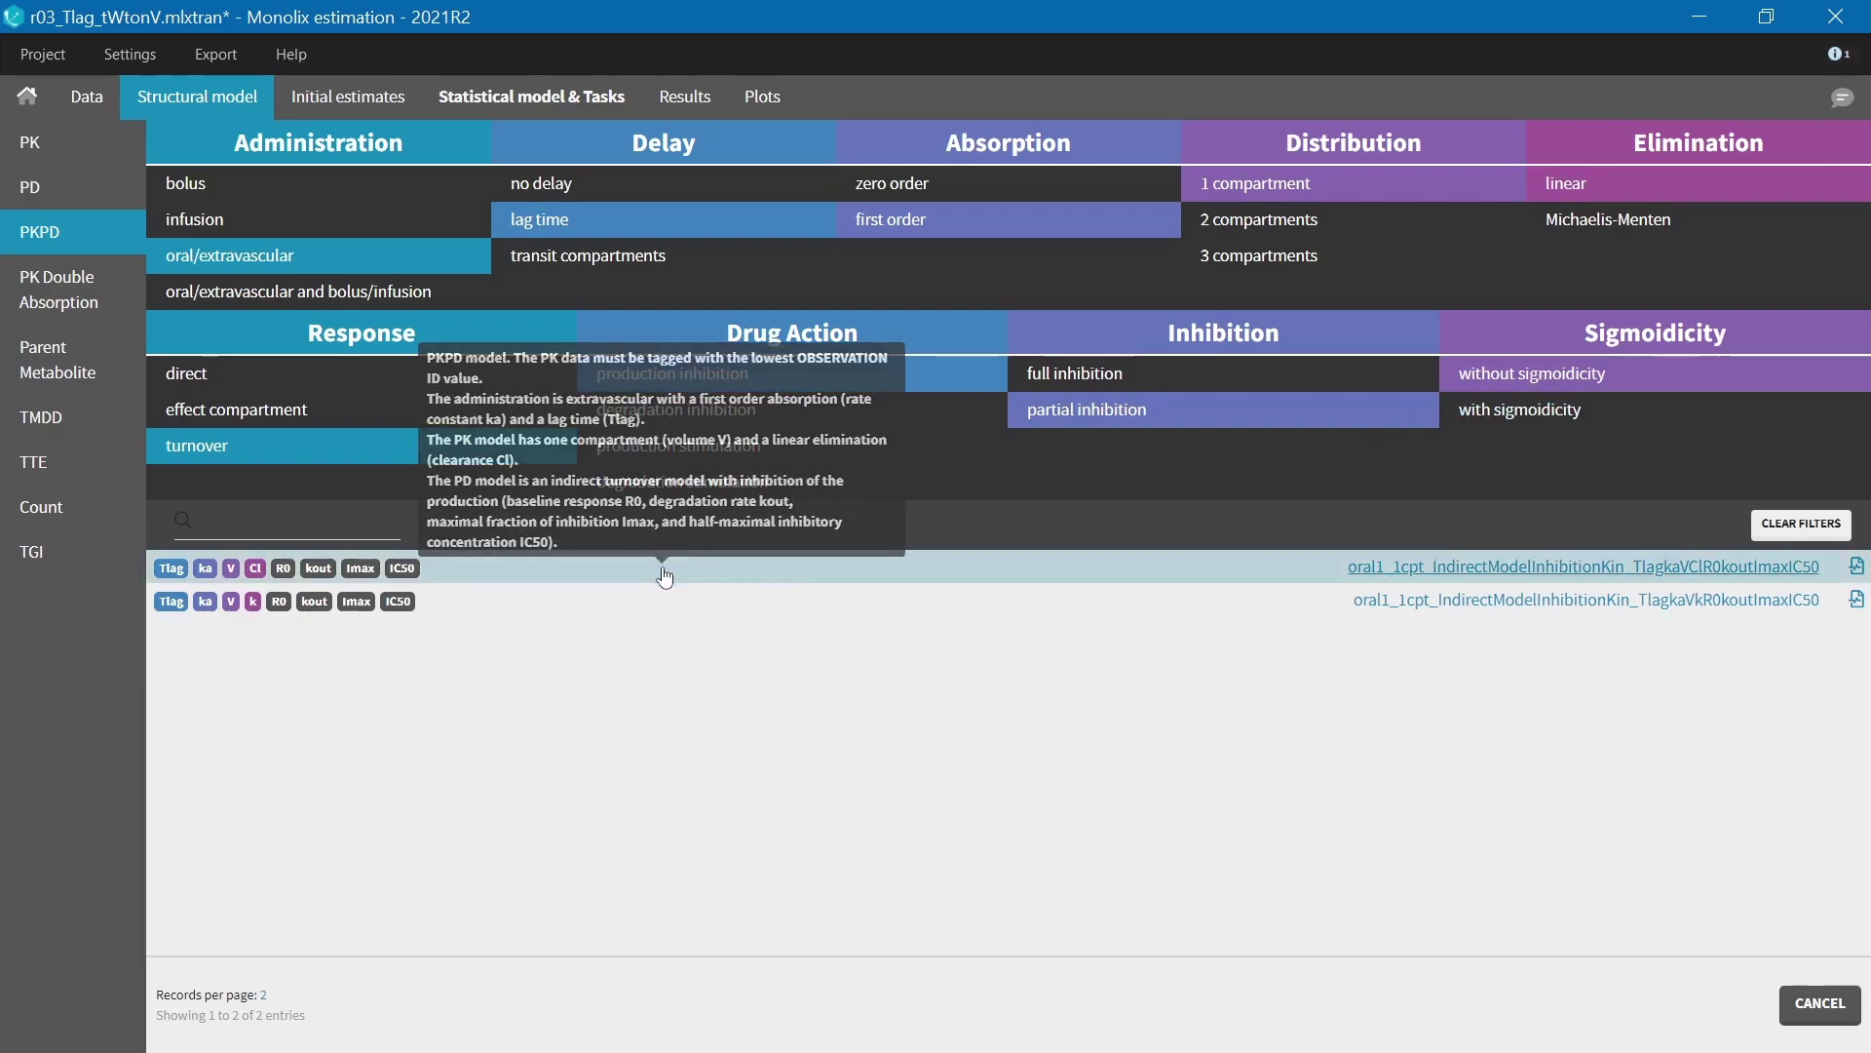
left_click(664, 577)
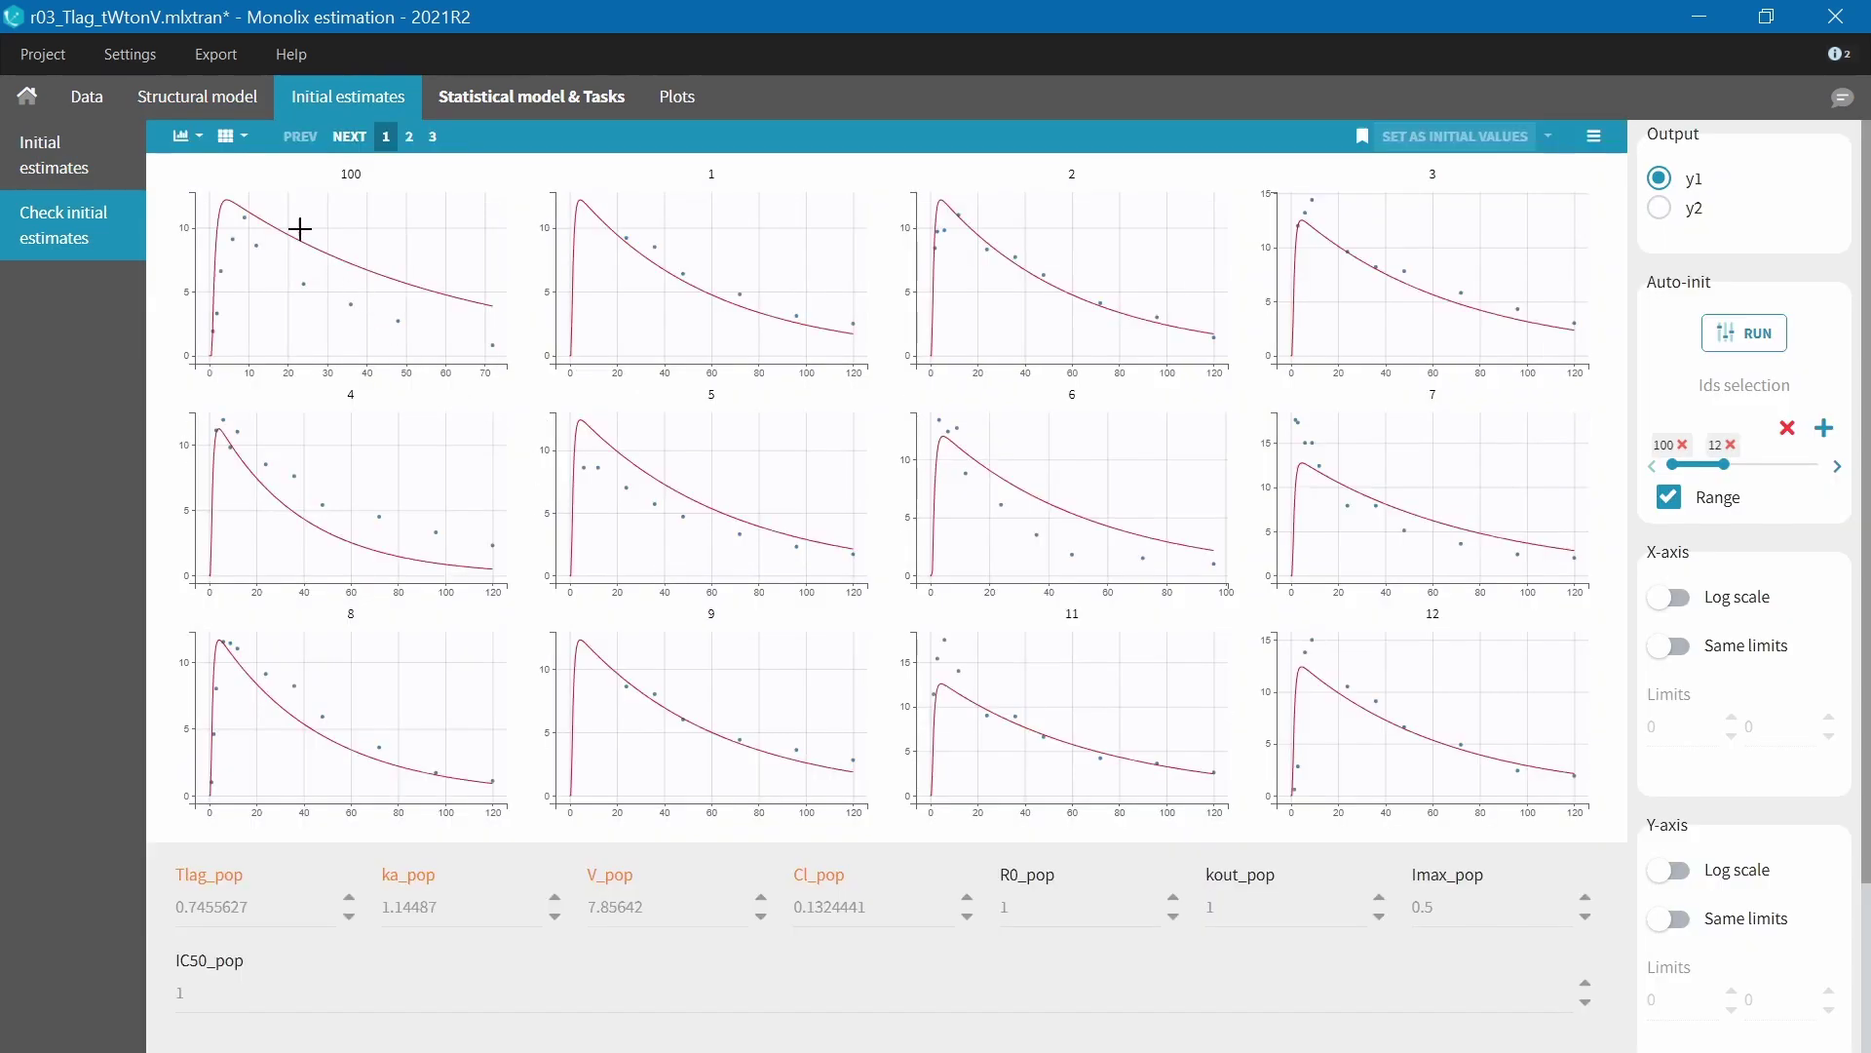
Review the loaded PKPD model's code and observation mapping, and its table of initial estimates
left_click(187, 96)
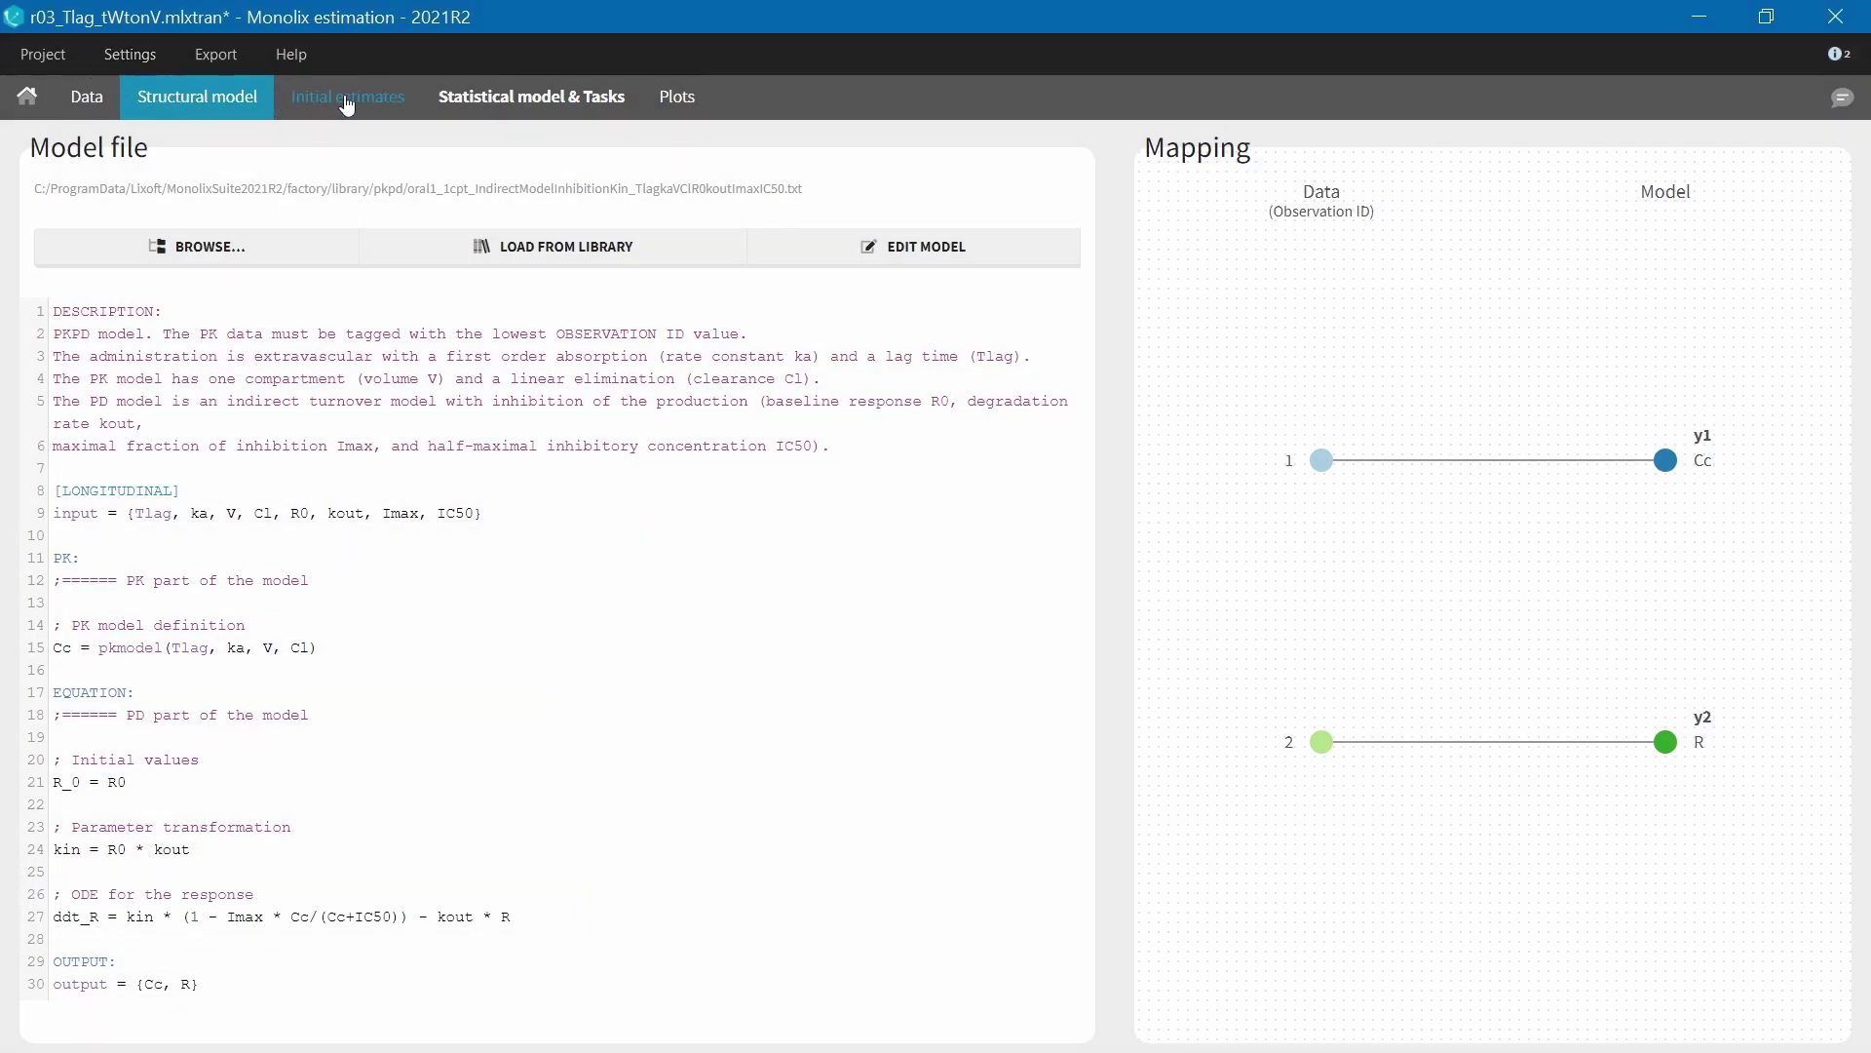
left_click(347, 104)
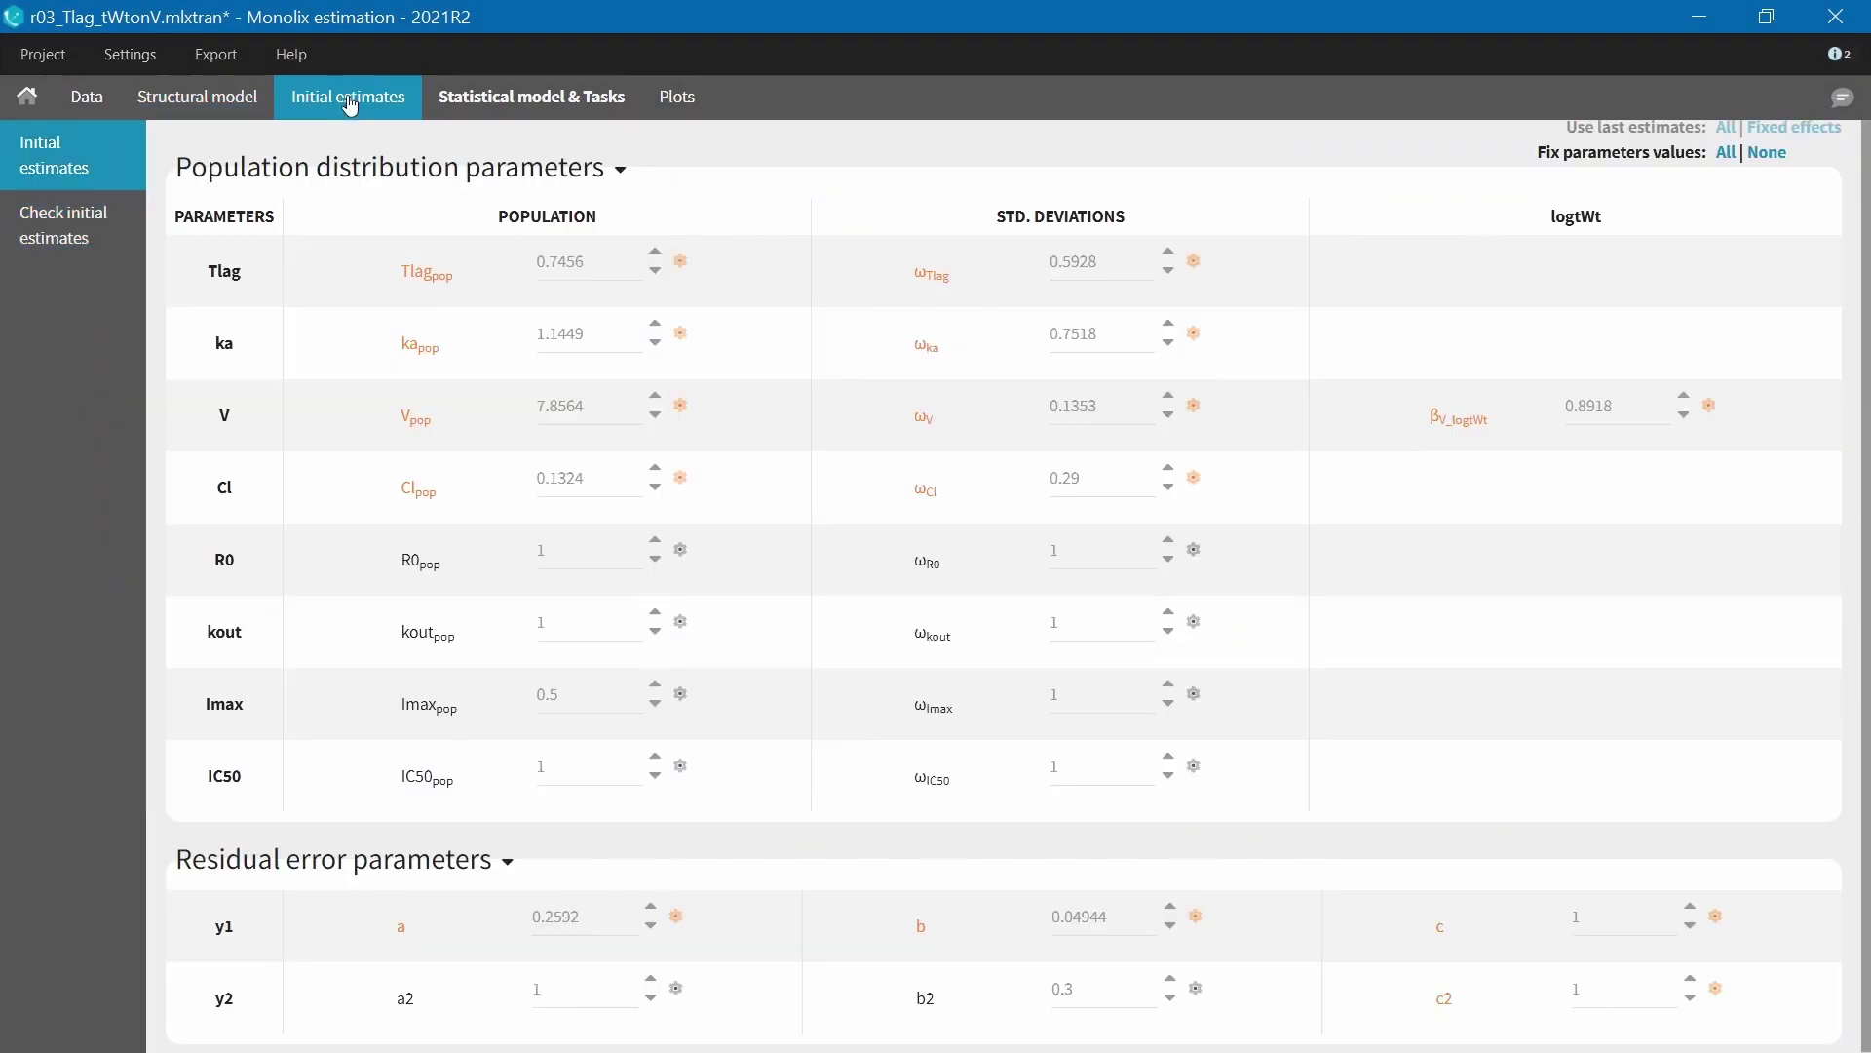
Run the auto-init for the PD parameters while checking output y2, and set the resulting values as initial estimates
left_click(82, 226)
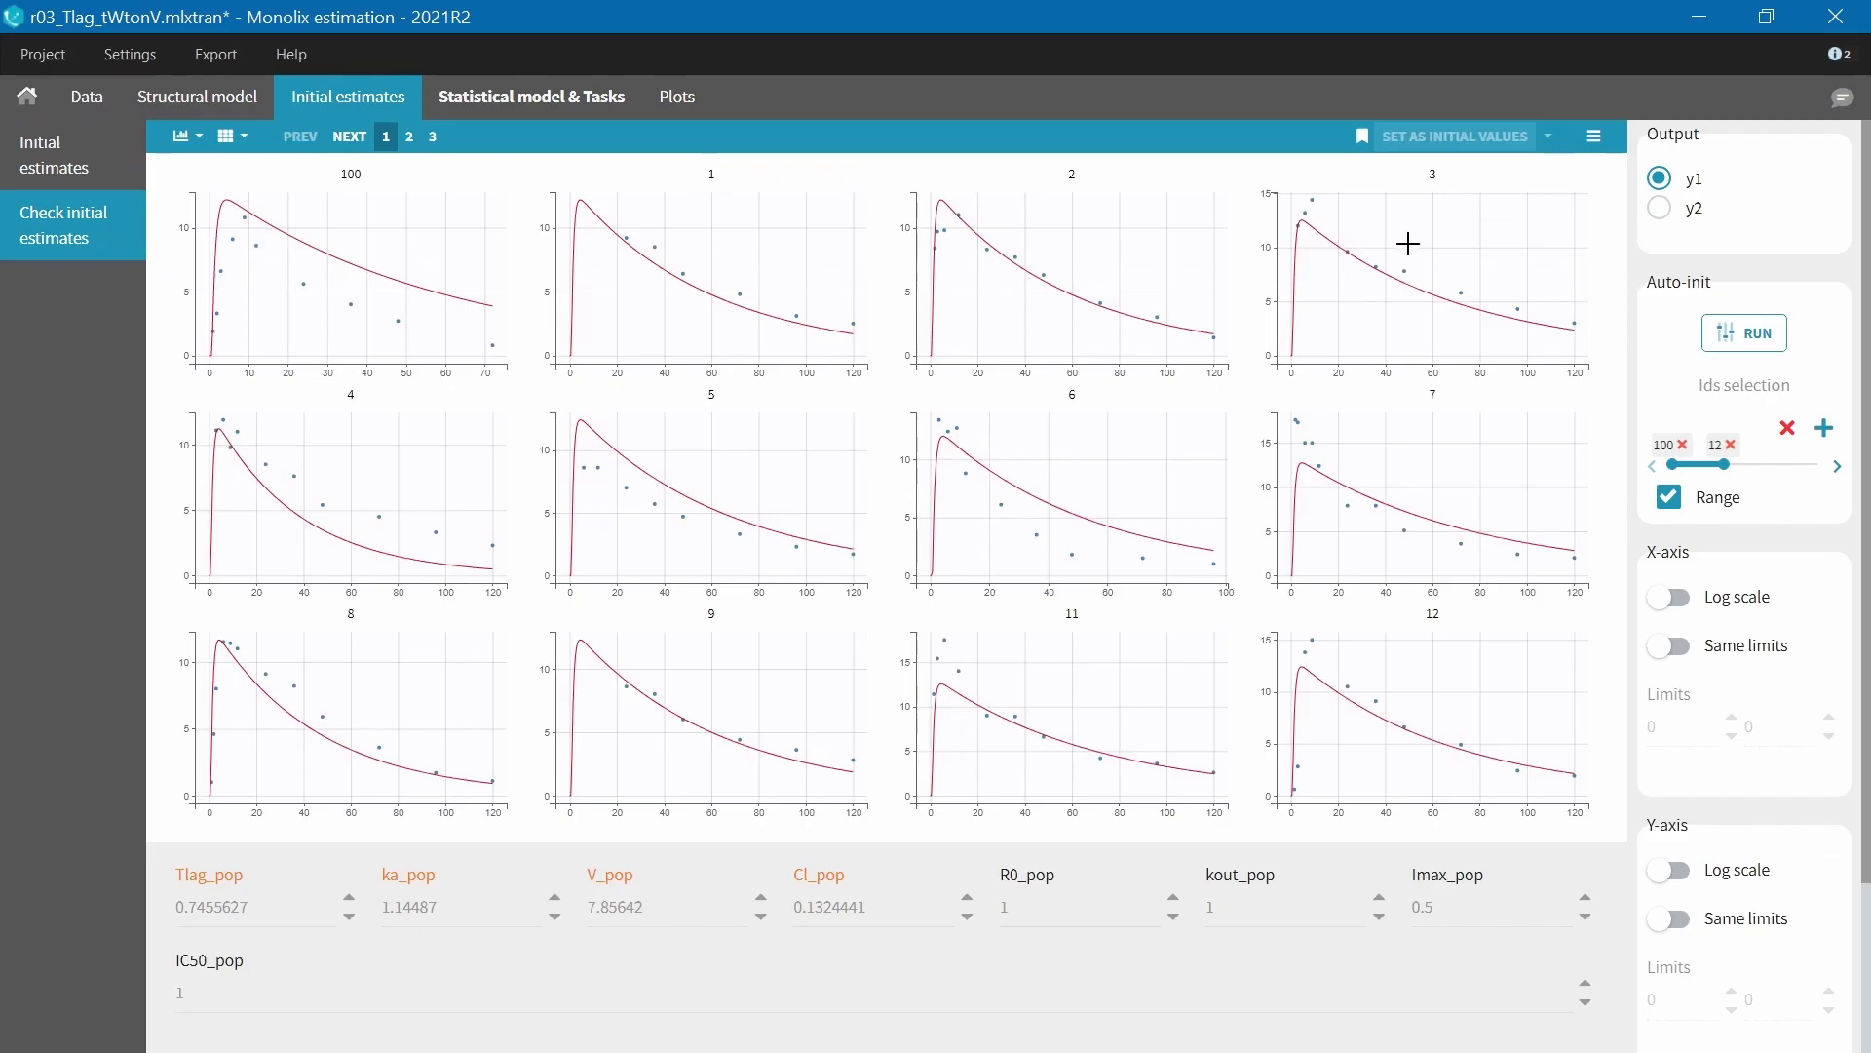
left_click(1660, 207)
left_click(1744, 332)
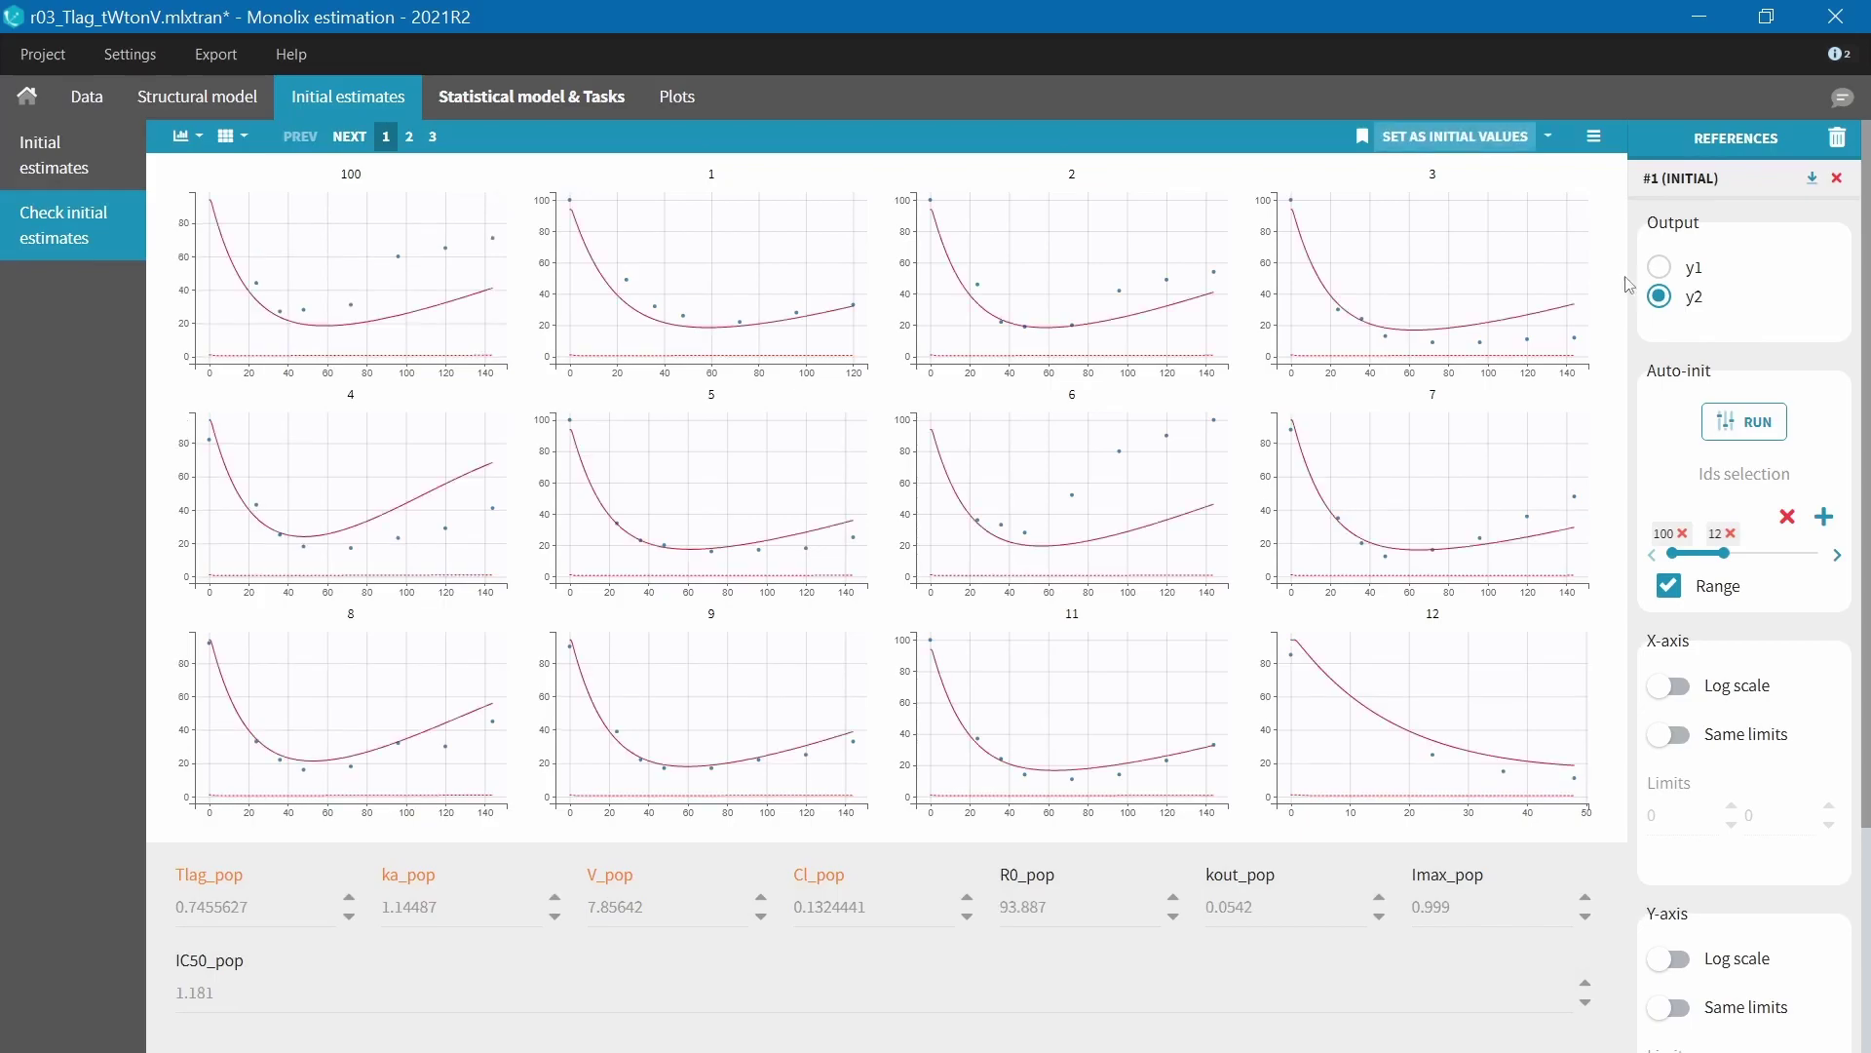
left_click(1449, 137)
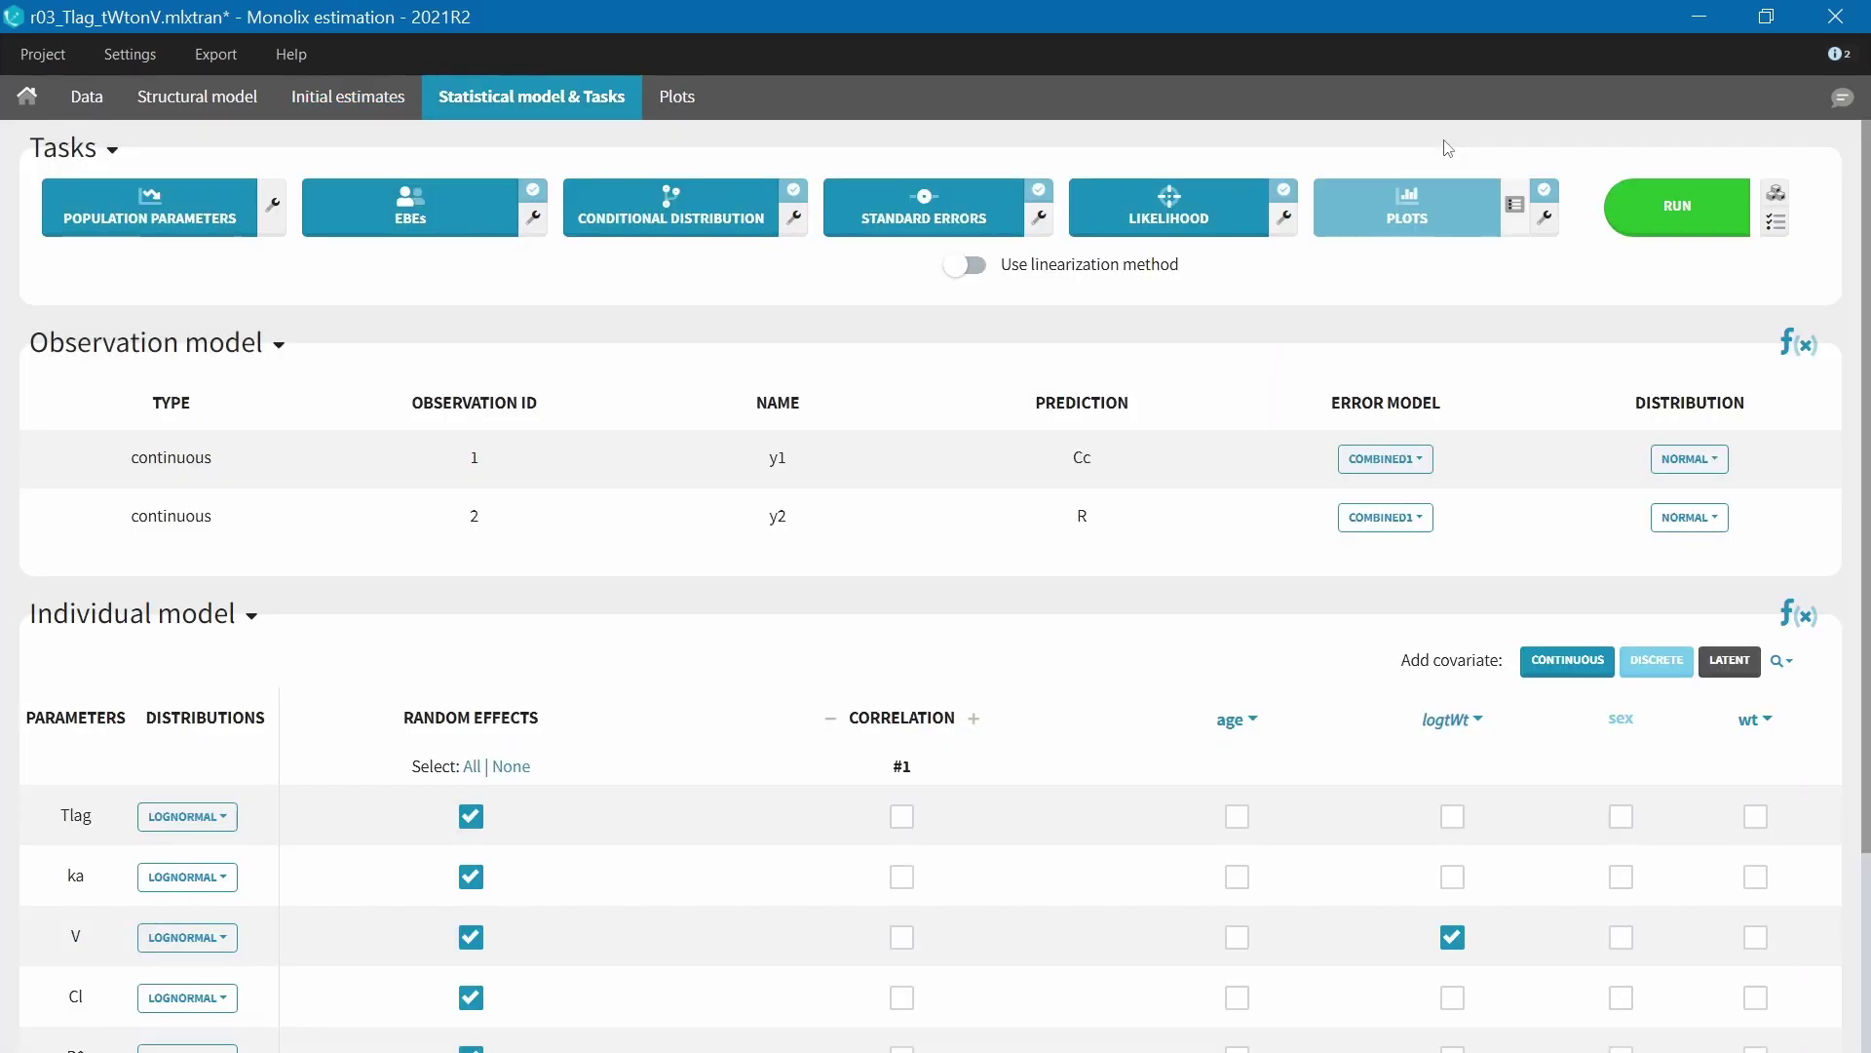
Save the project as r04_PD and run the full estimation scenario
left_click(43, 53)
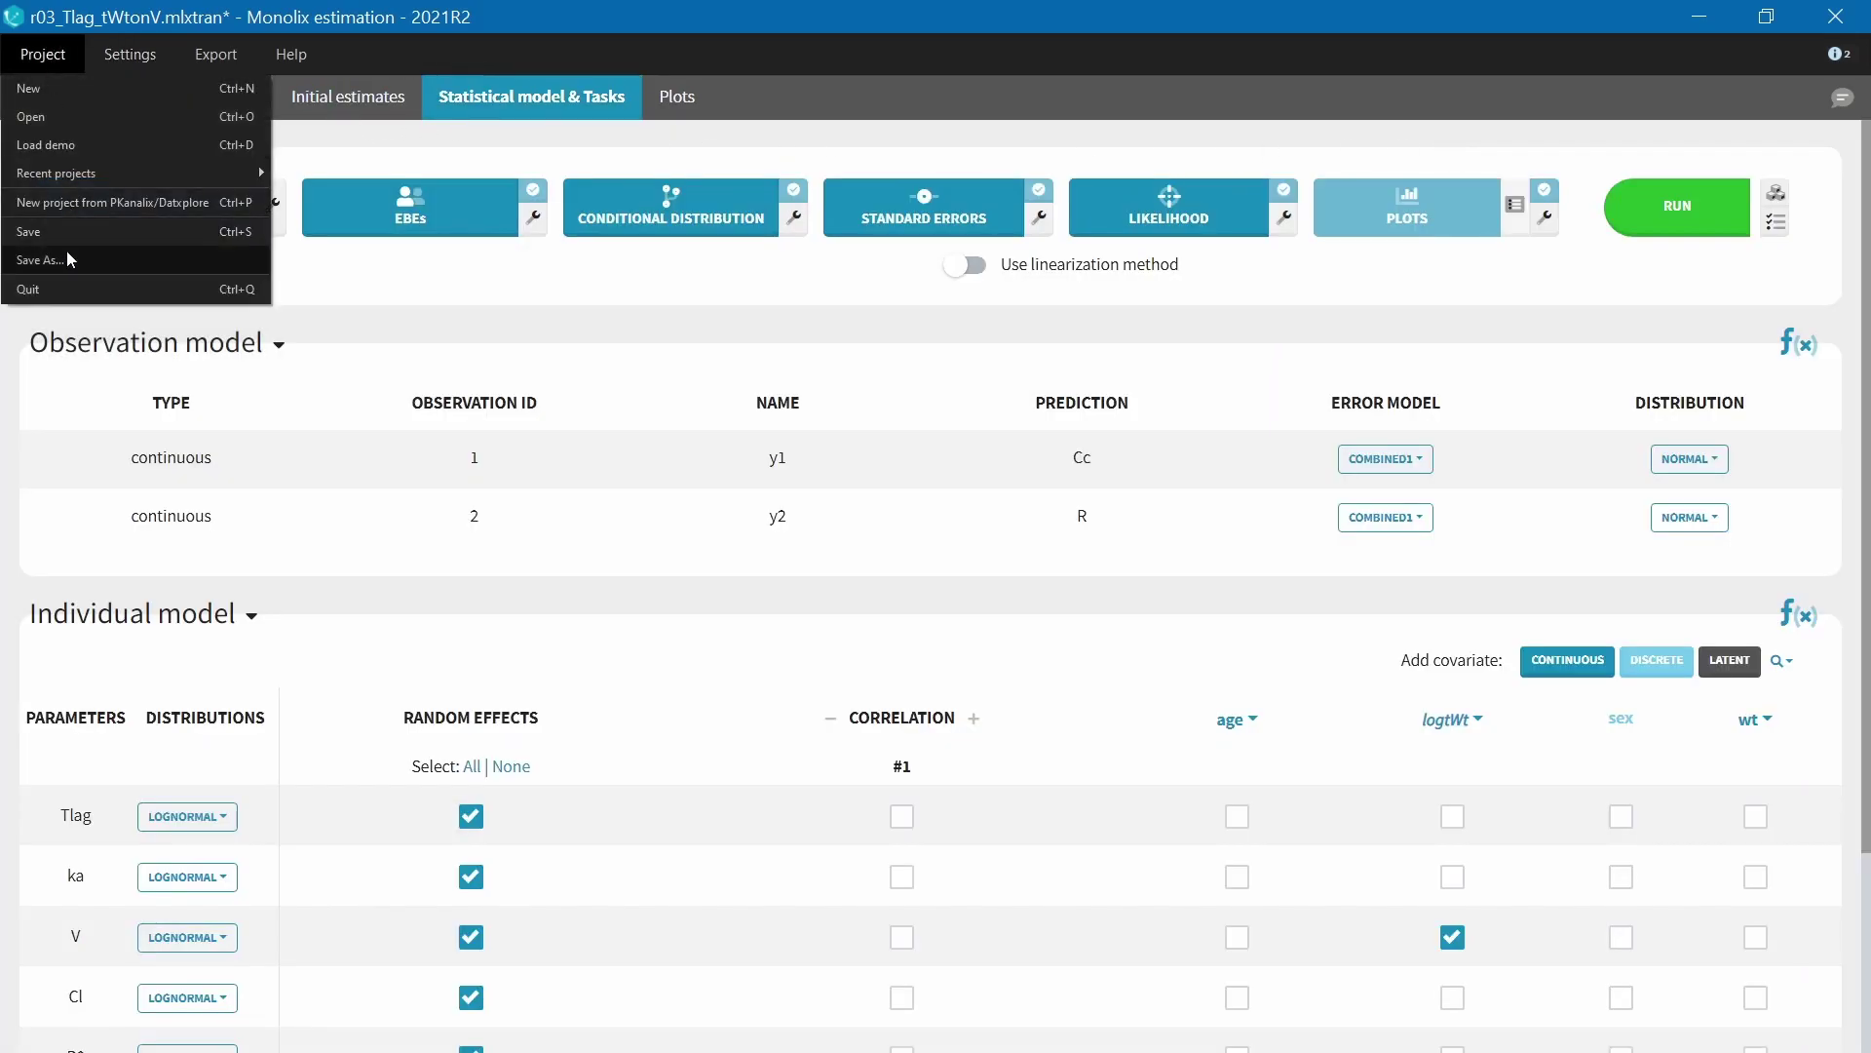
left_click(41, 260)
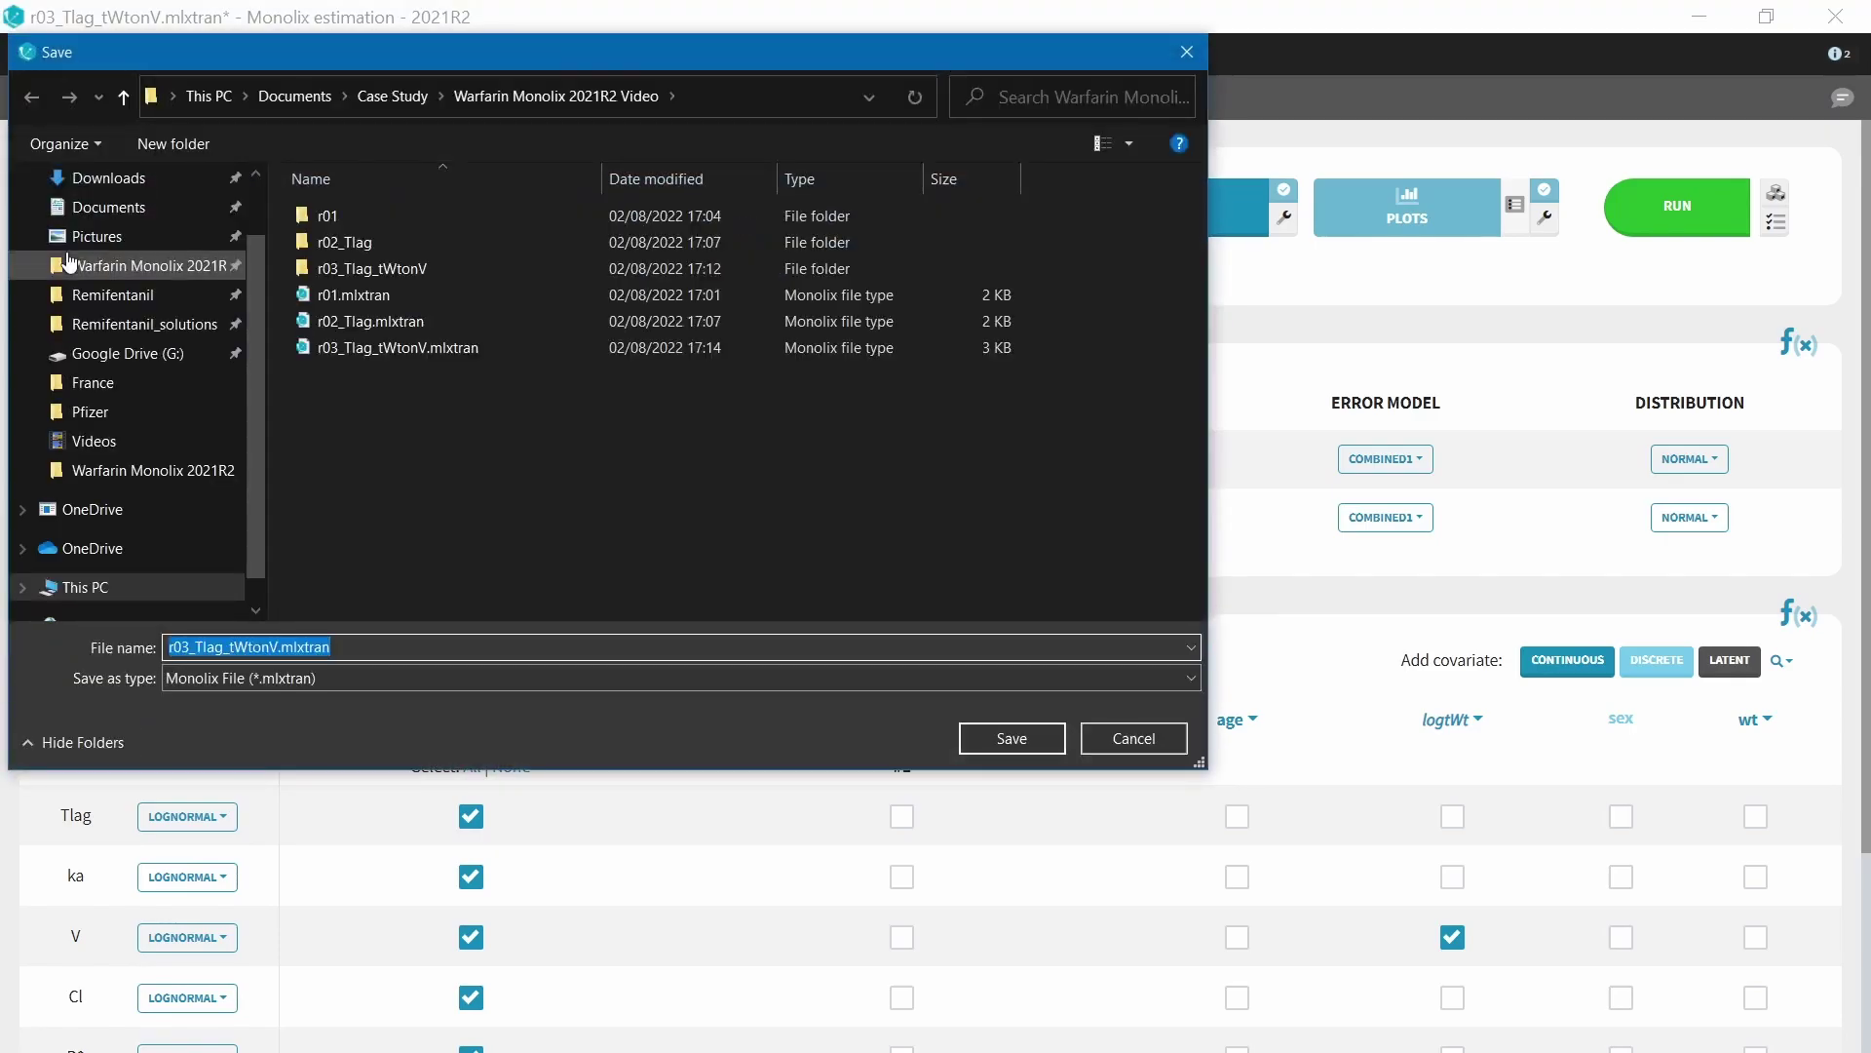
type("r04_PD")
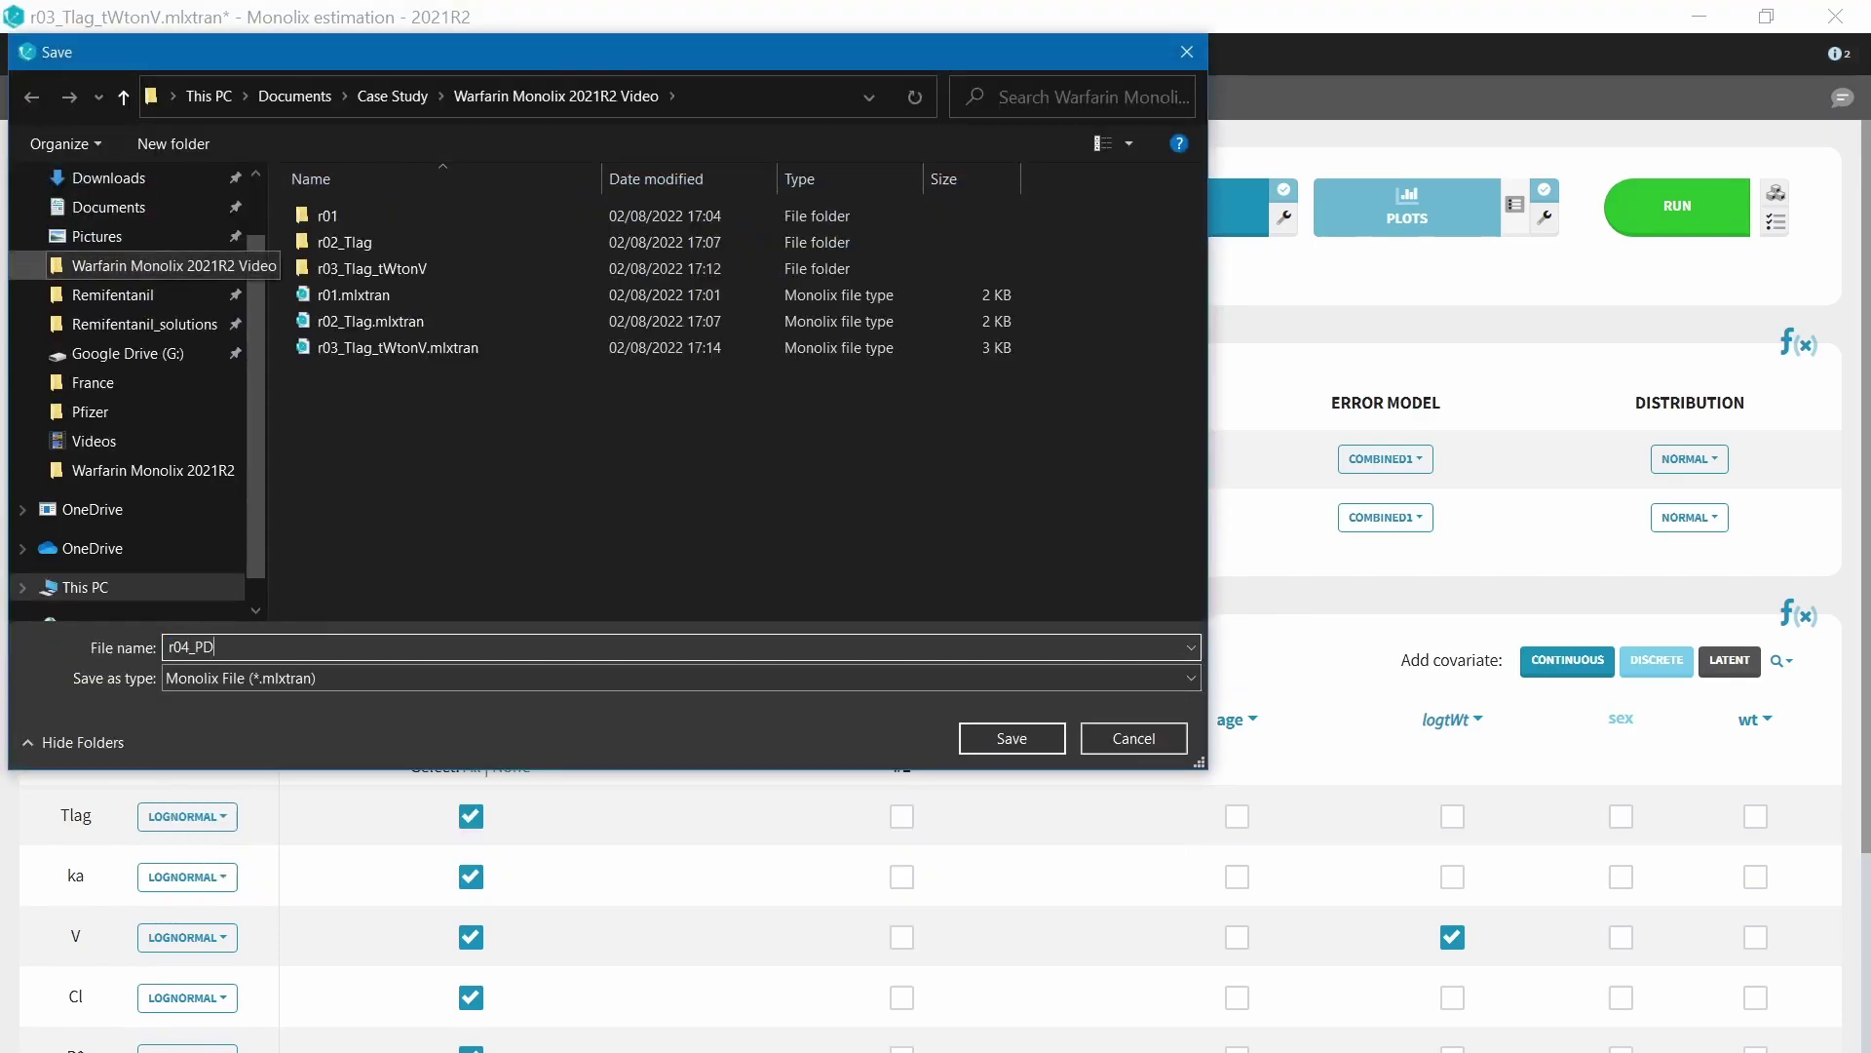
key("Return")
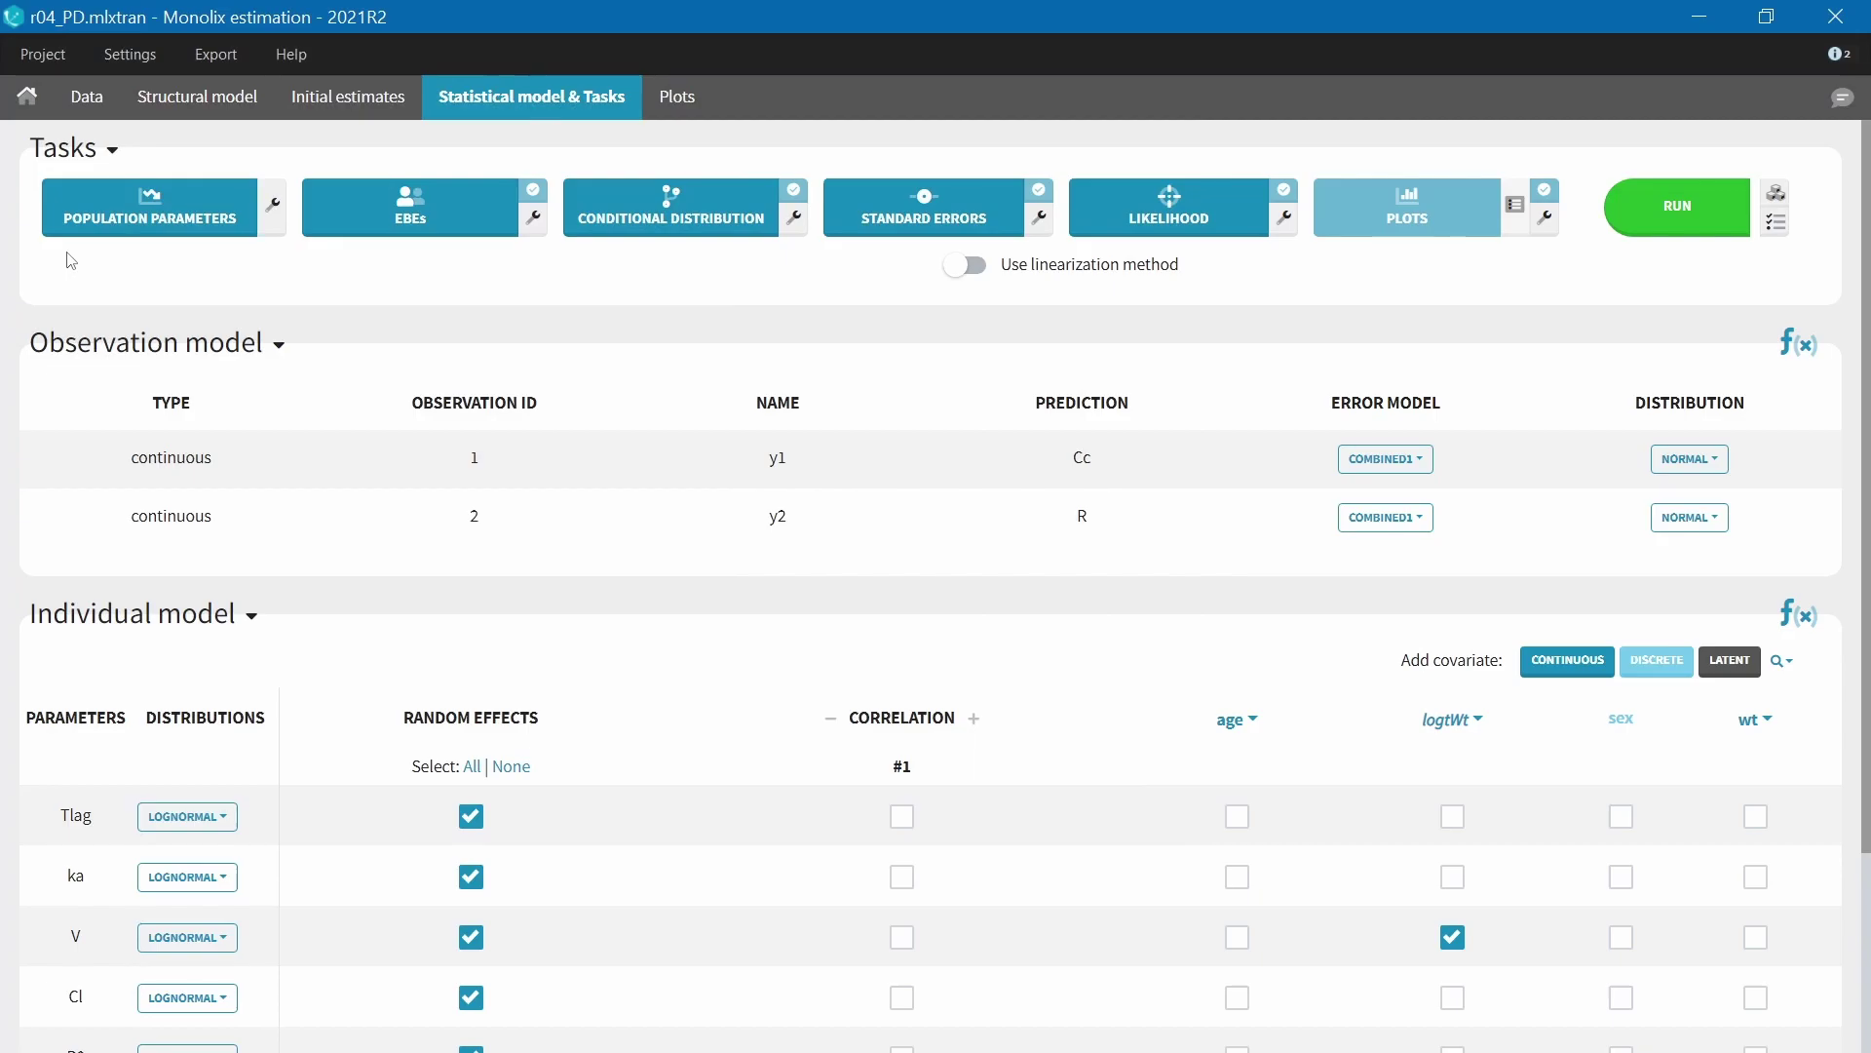
left_click(1675, 222)
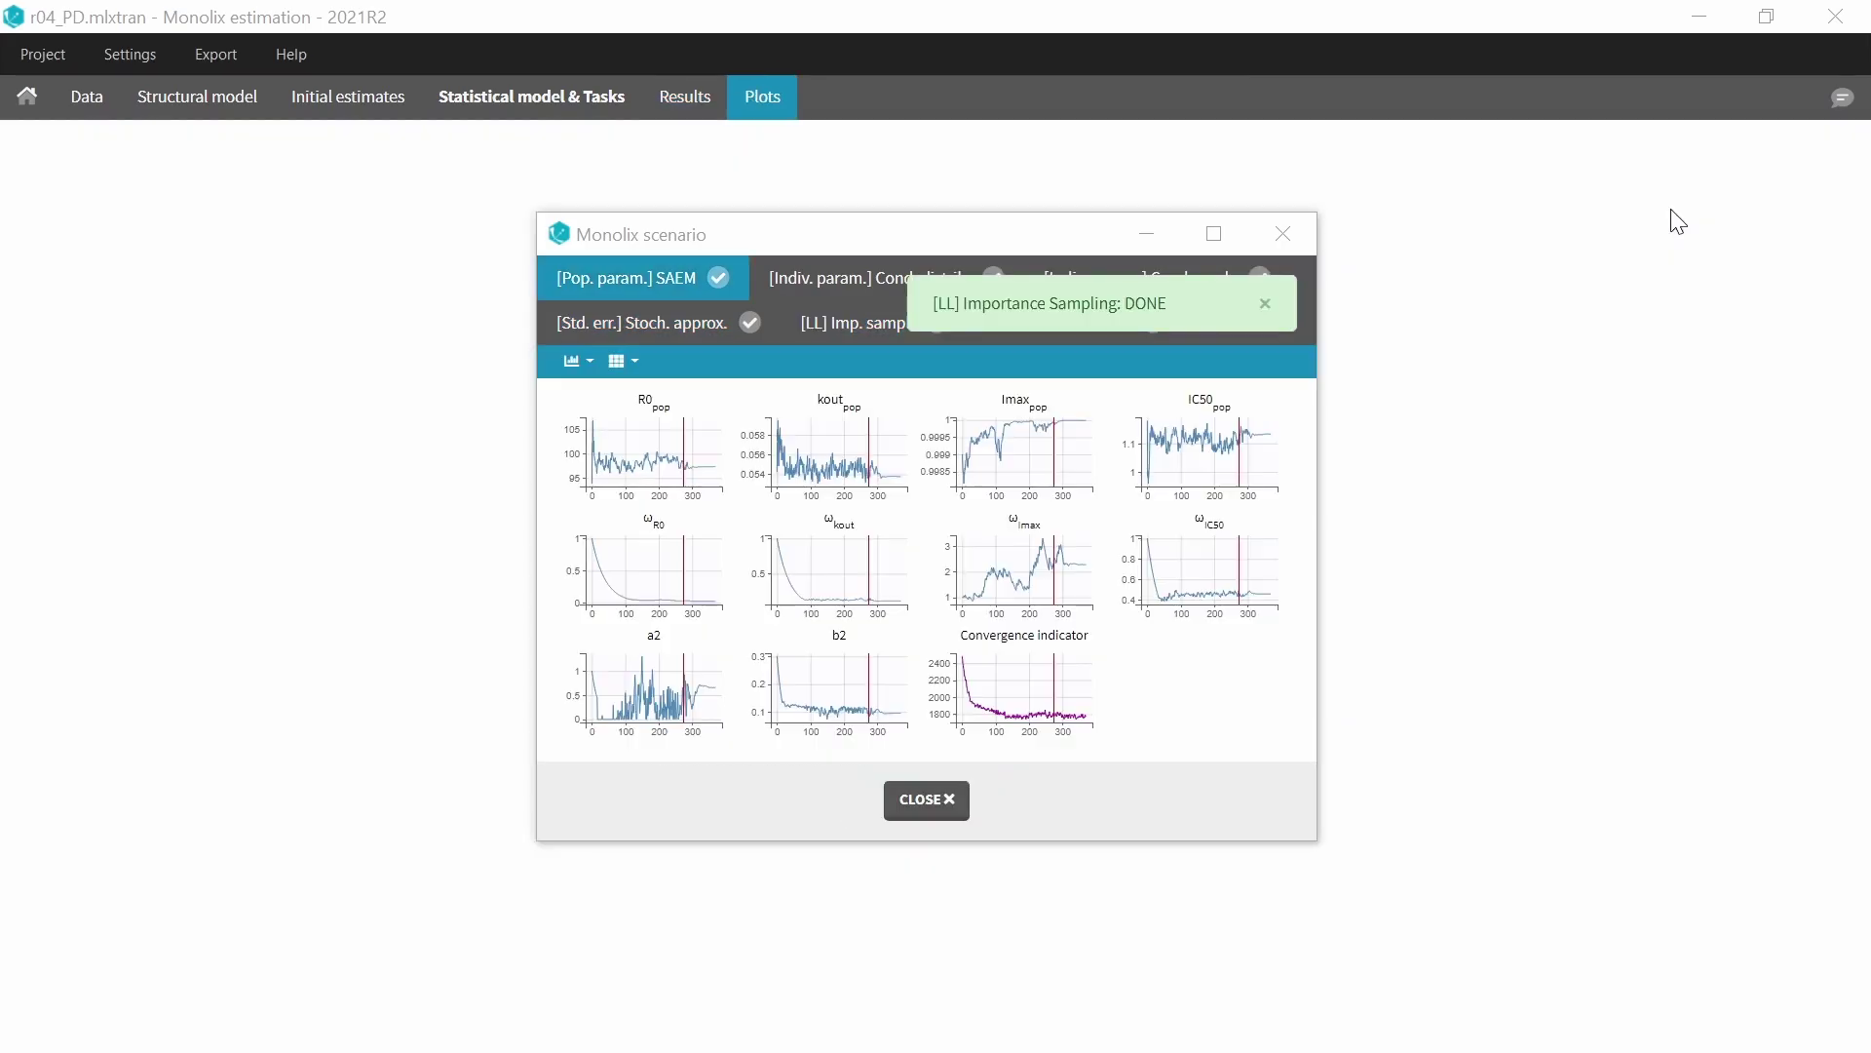
left_click(924, 802)
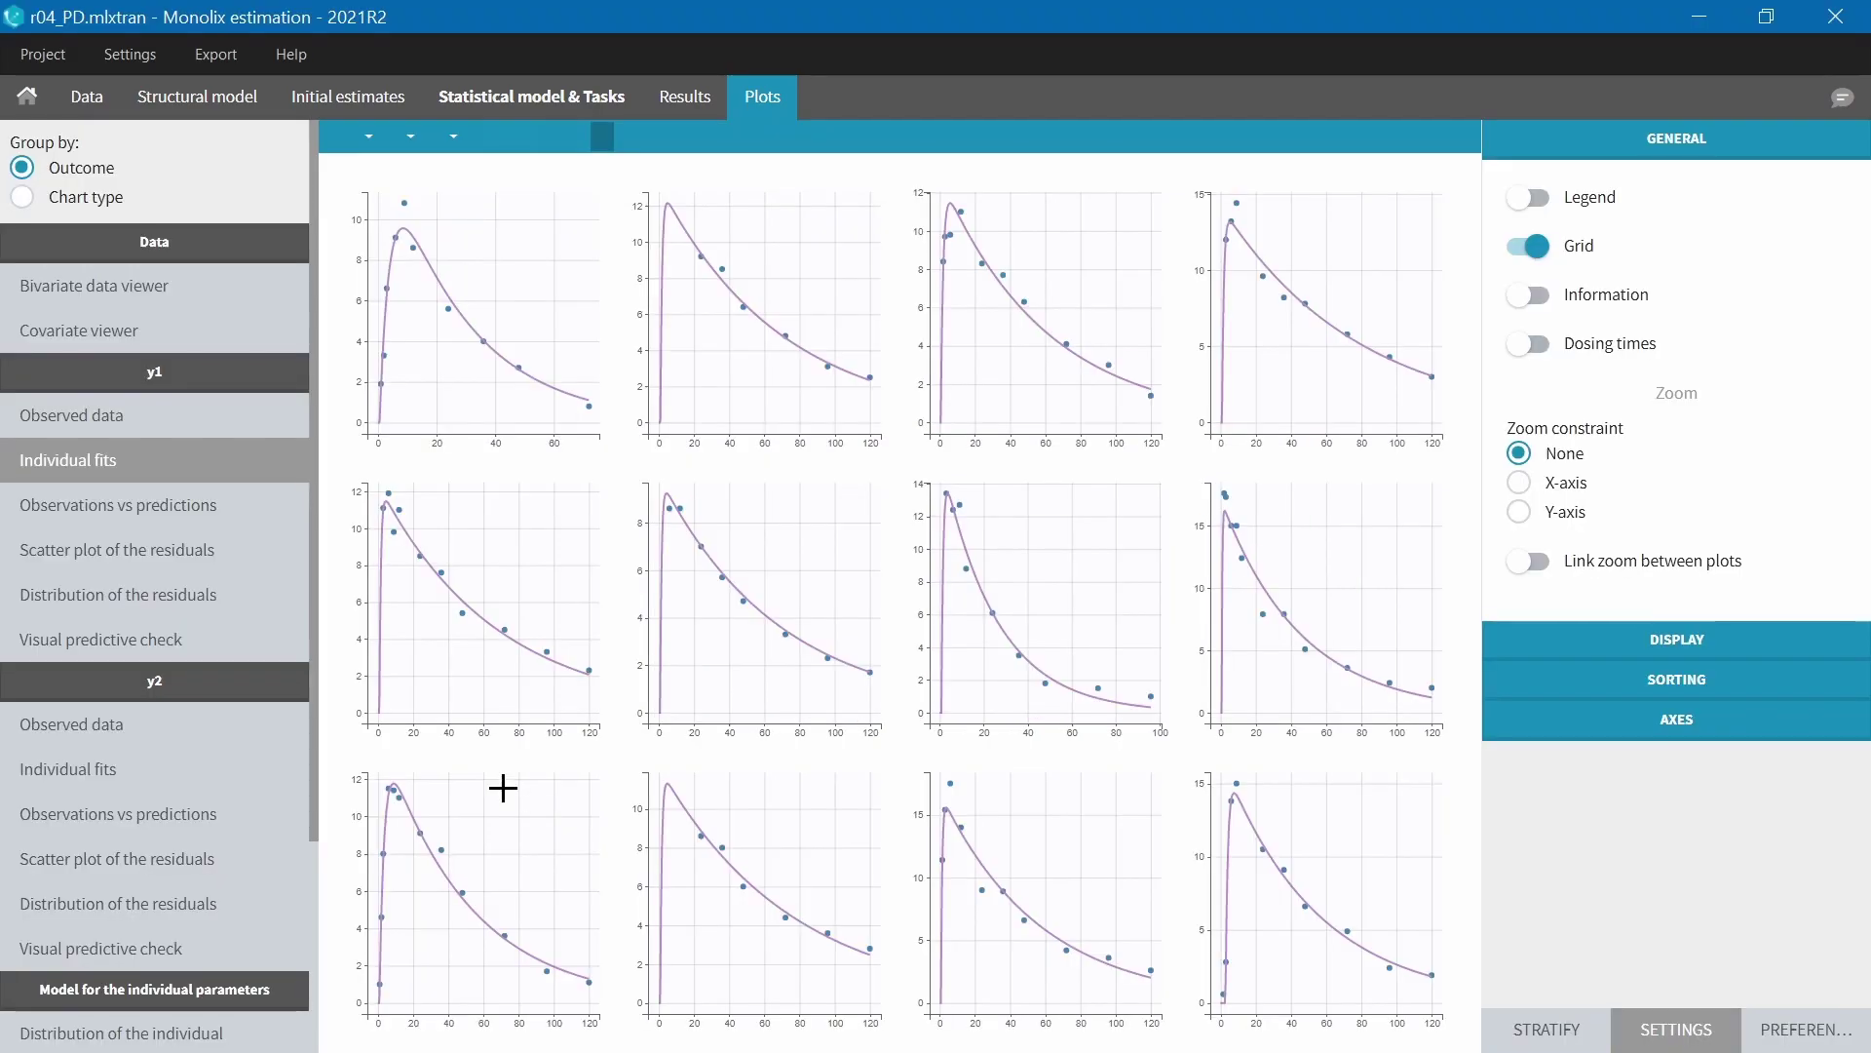
Examine all three pages of the individual fits for the PD output y2
left_click(209, 777)
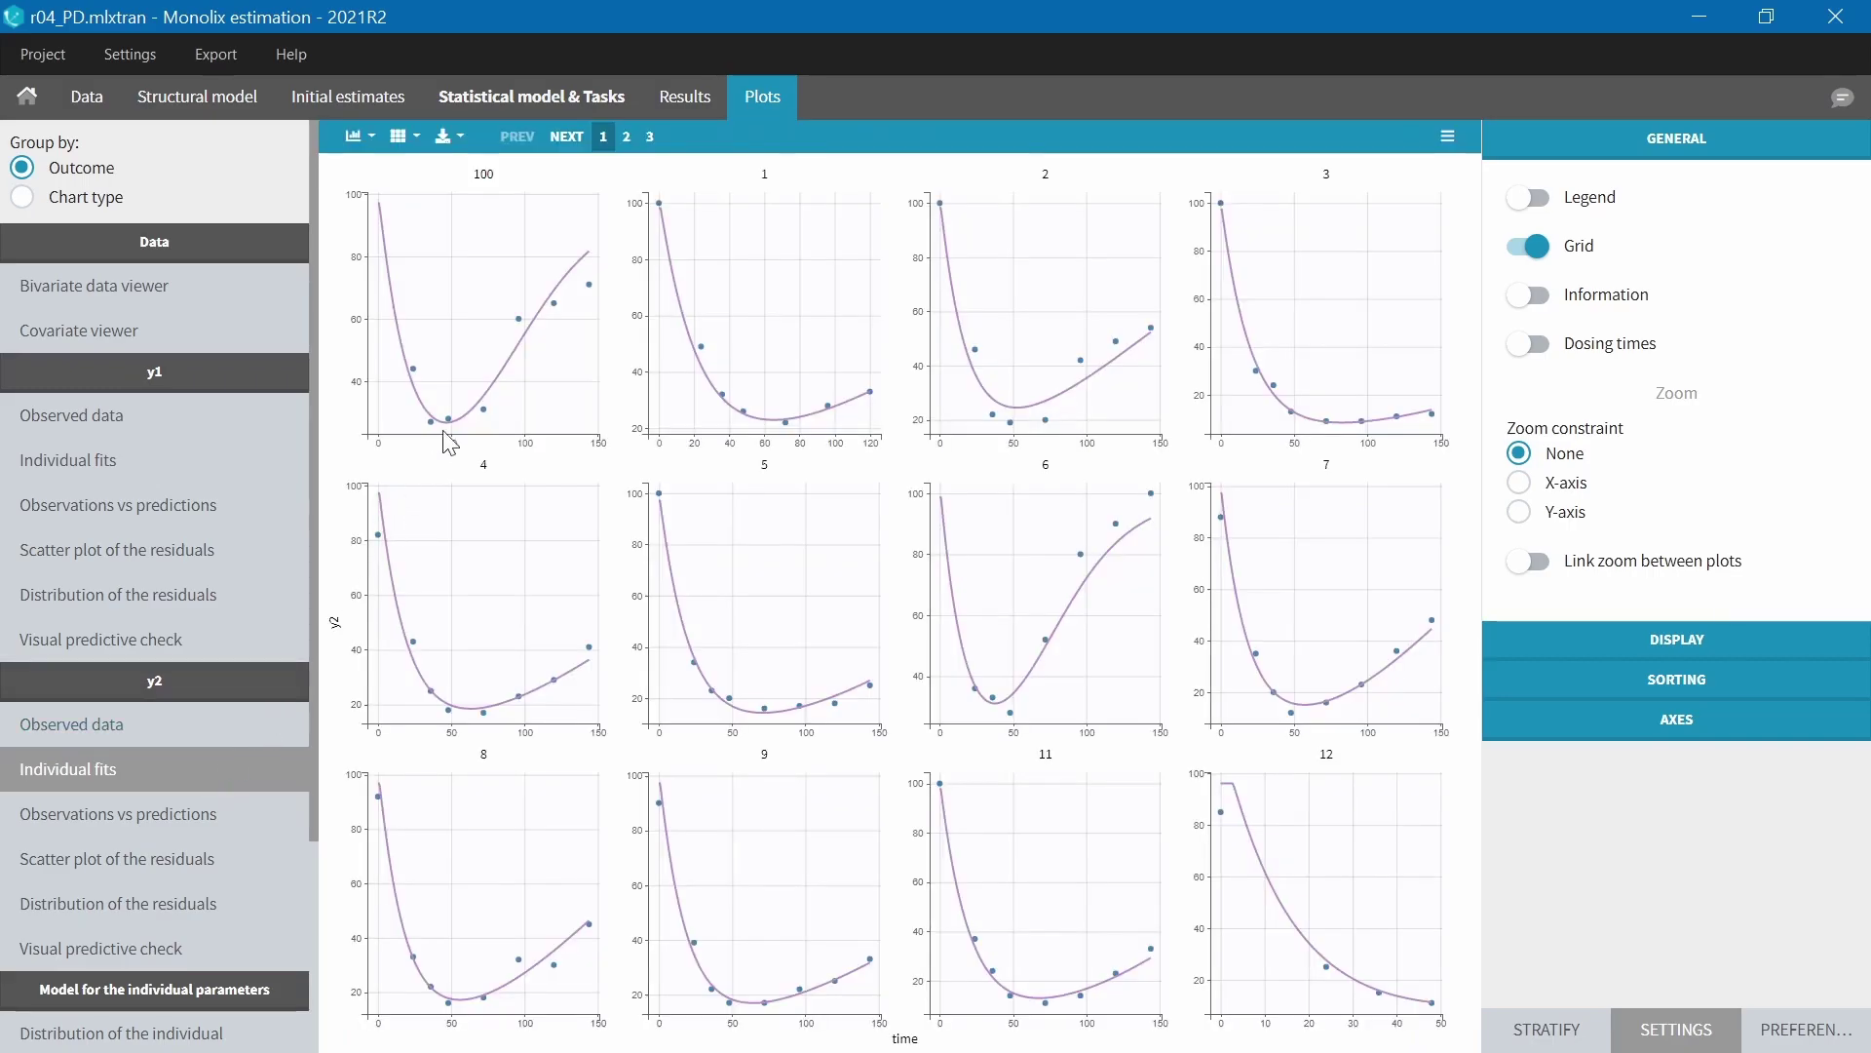
left_click(627, 137)
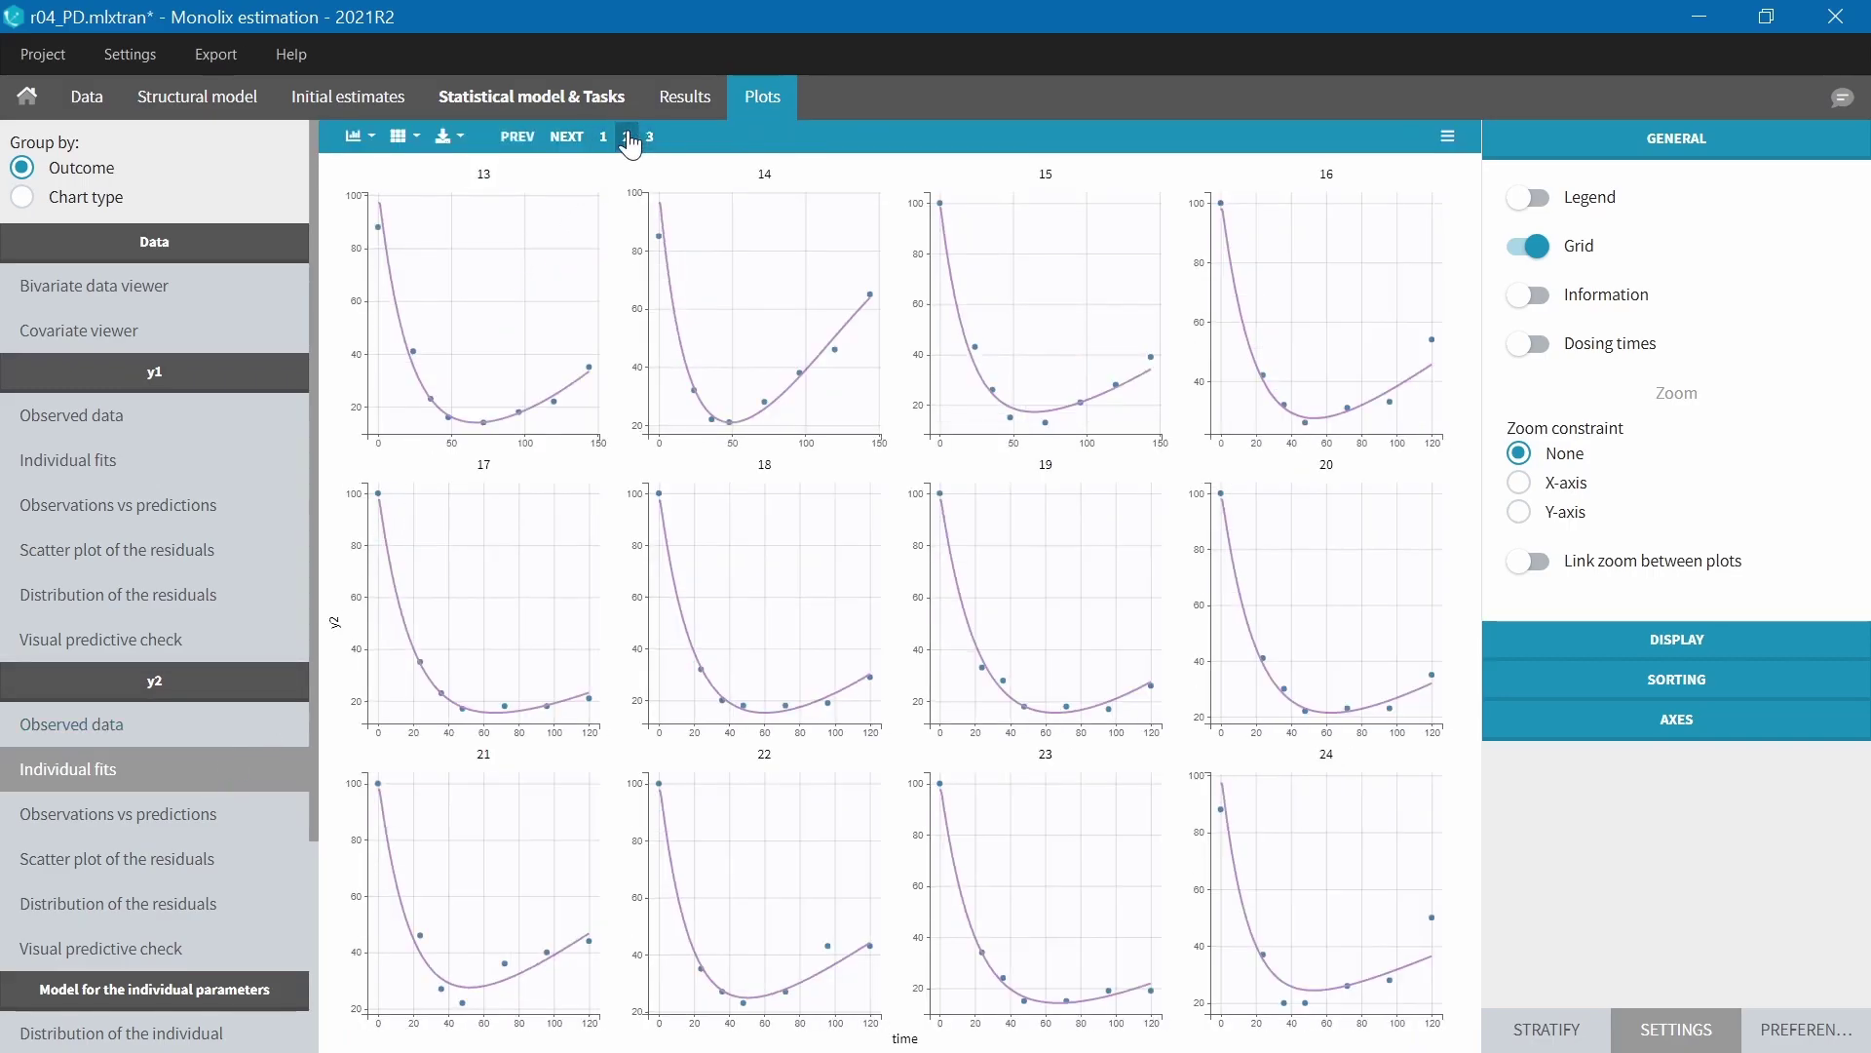
left_click(650, 138)
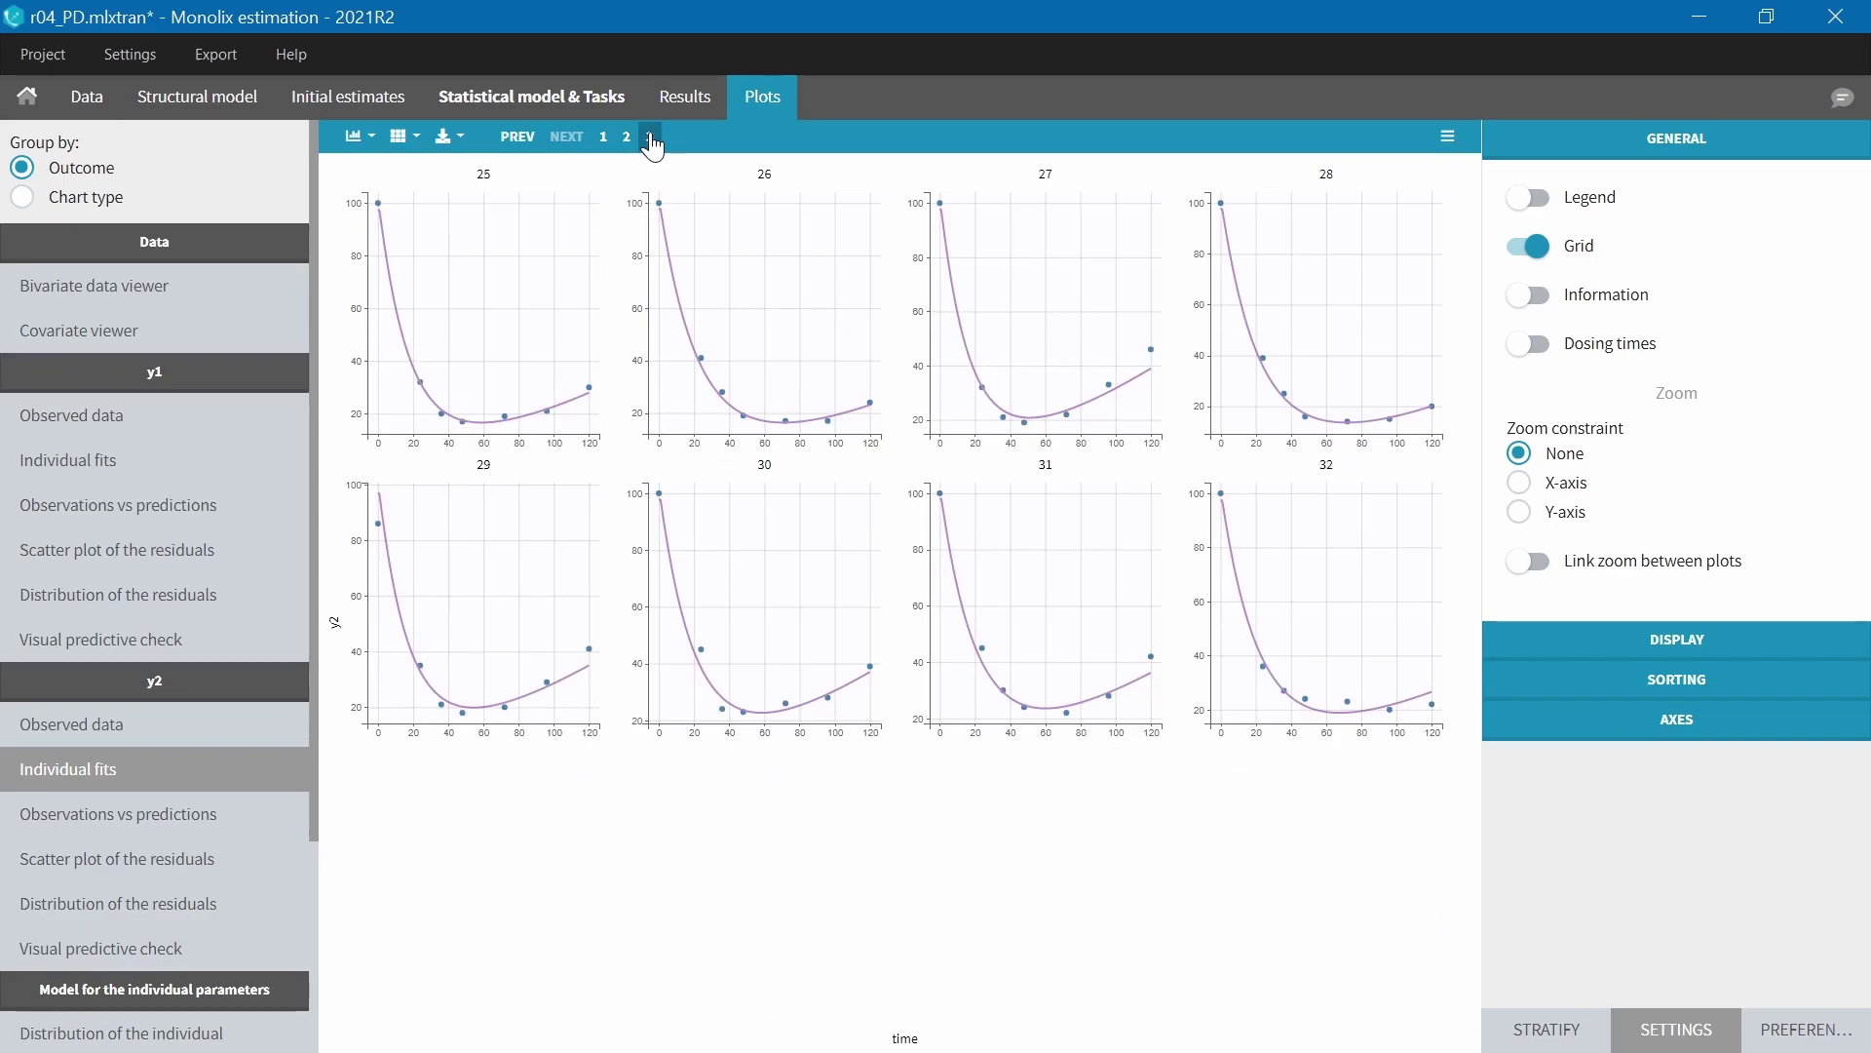
Plot the y2 observations versus predictions with log scale on both axes
left_click(231, 822)
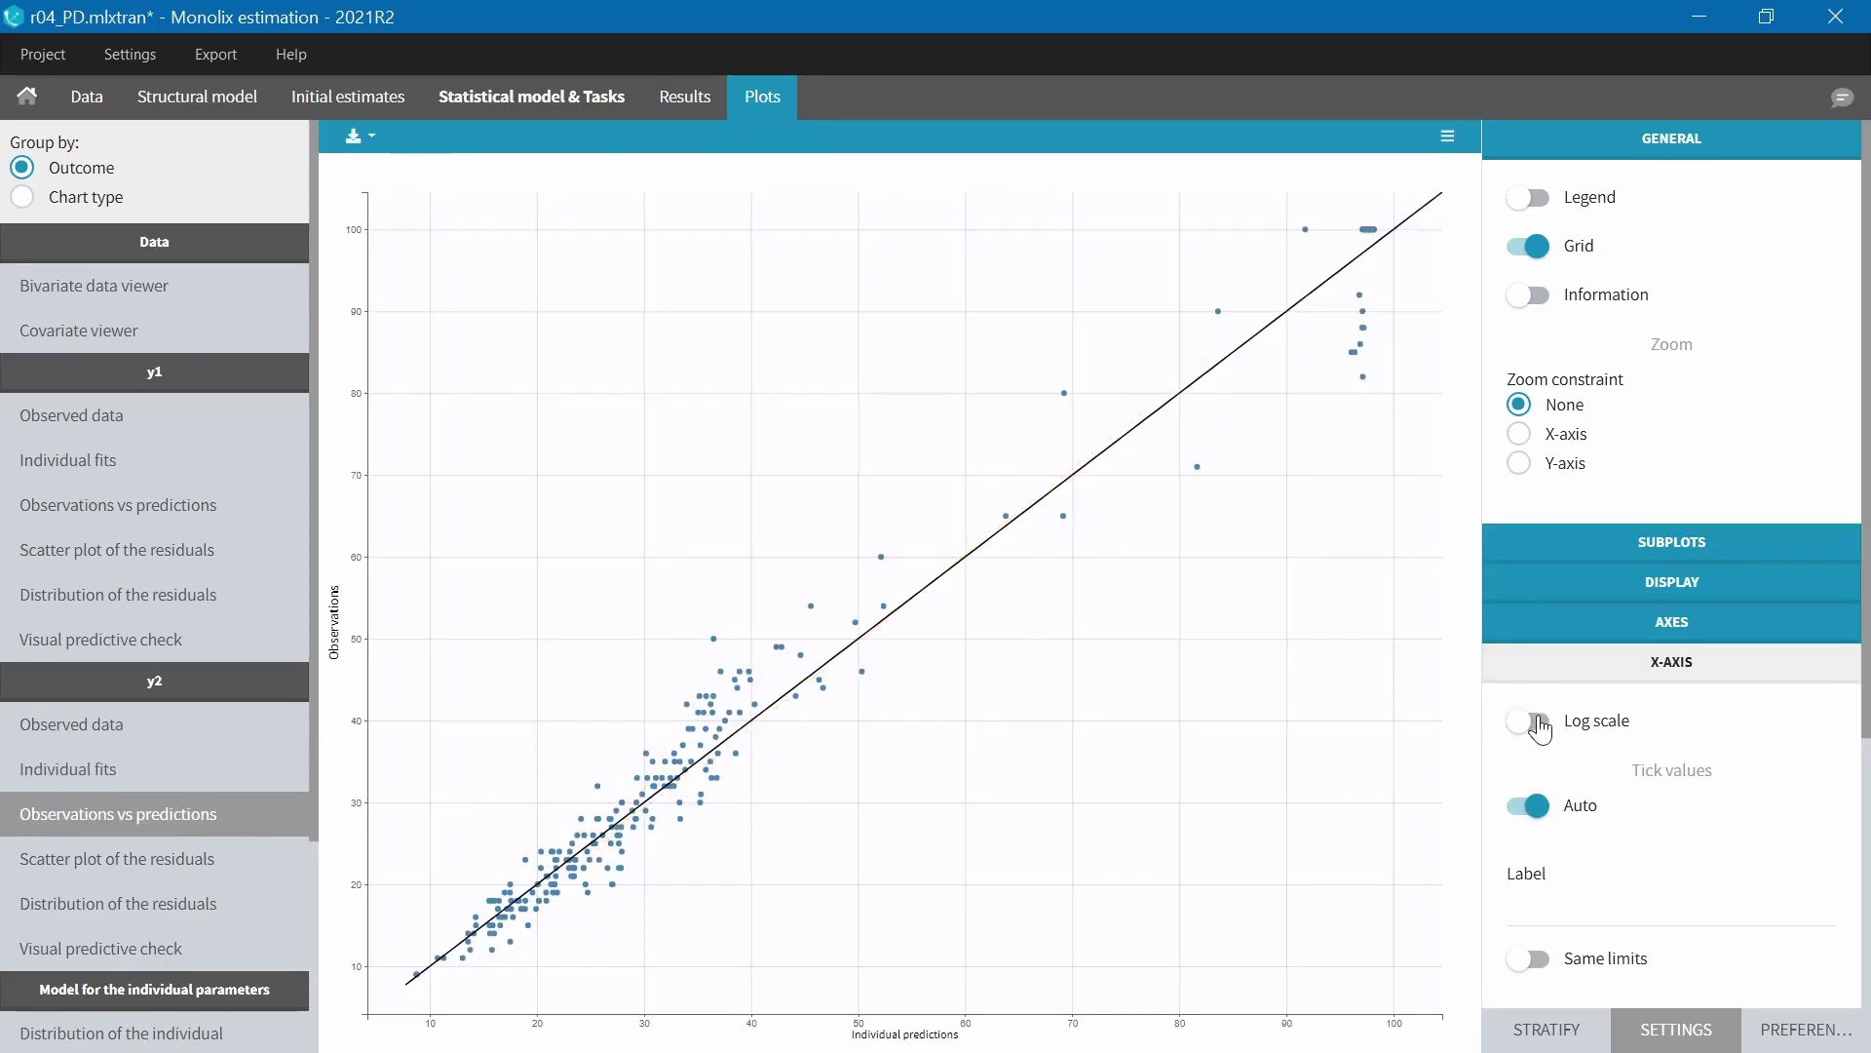
left_click(1540, 723)
scroll(1540, 727, "down", 4)
left_click(1539, 712)
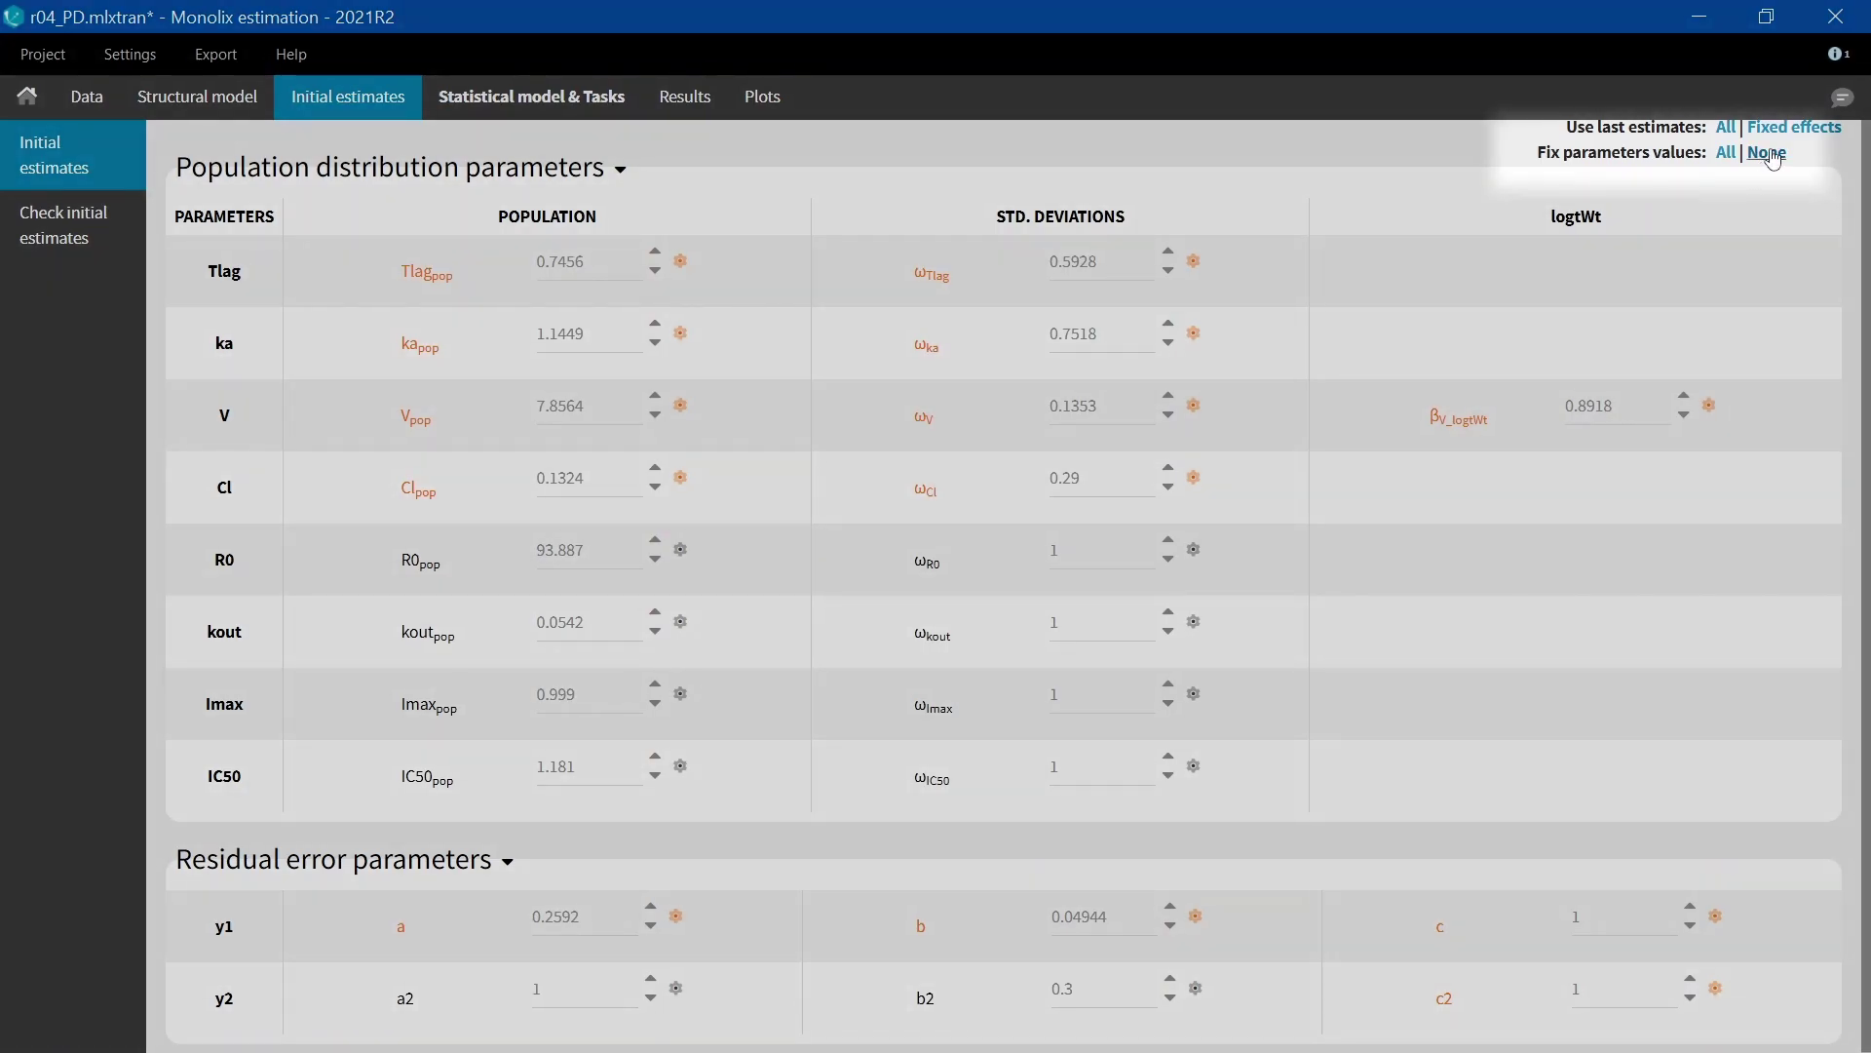
Release all fixed parameter values in the initial estimates and return to the statistical model
left_click(1767, 153)
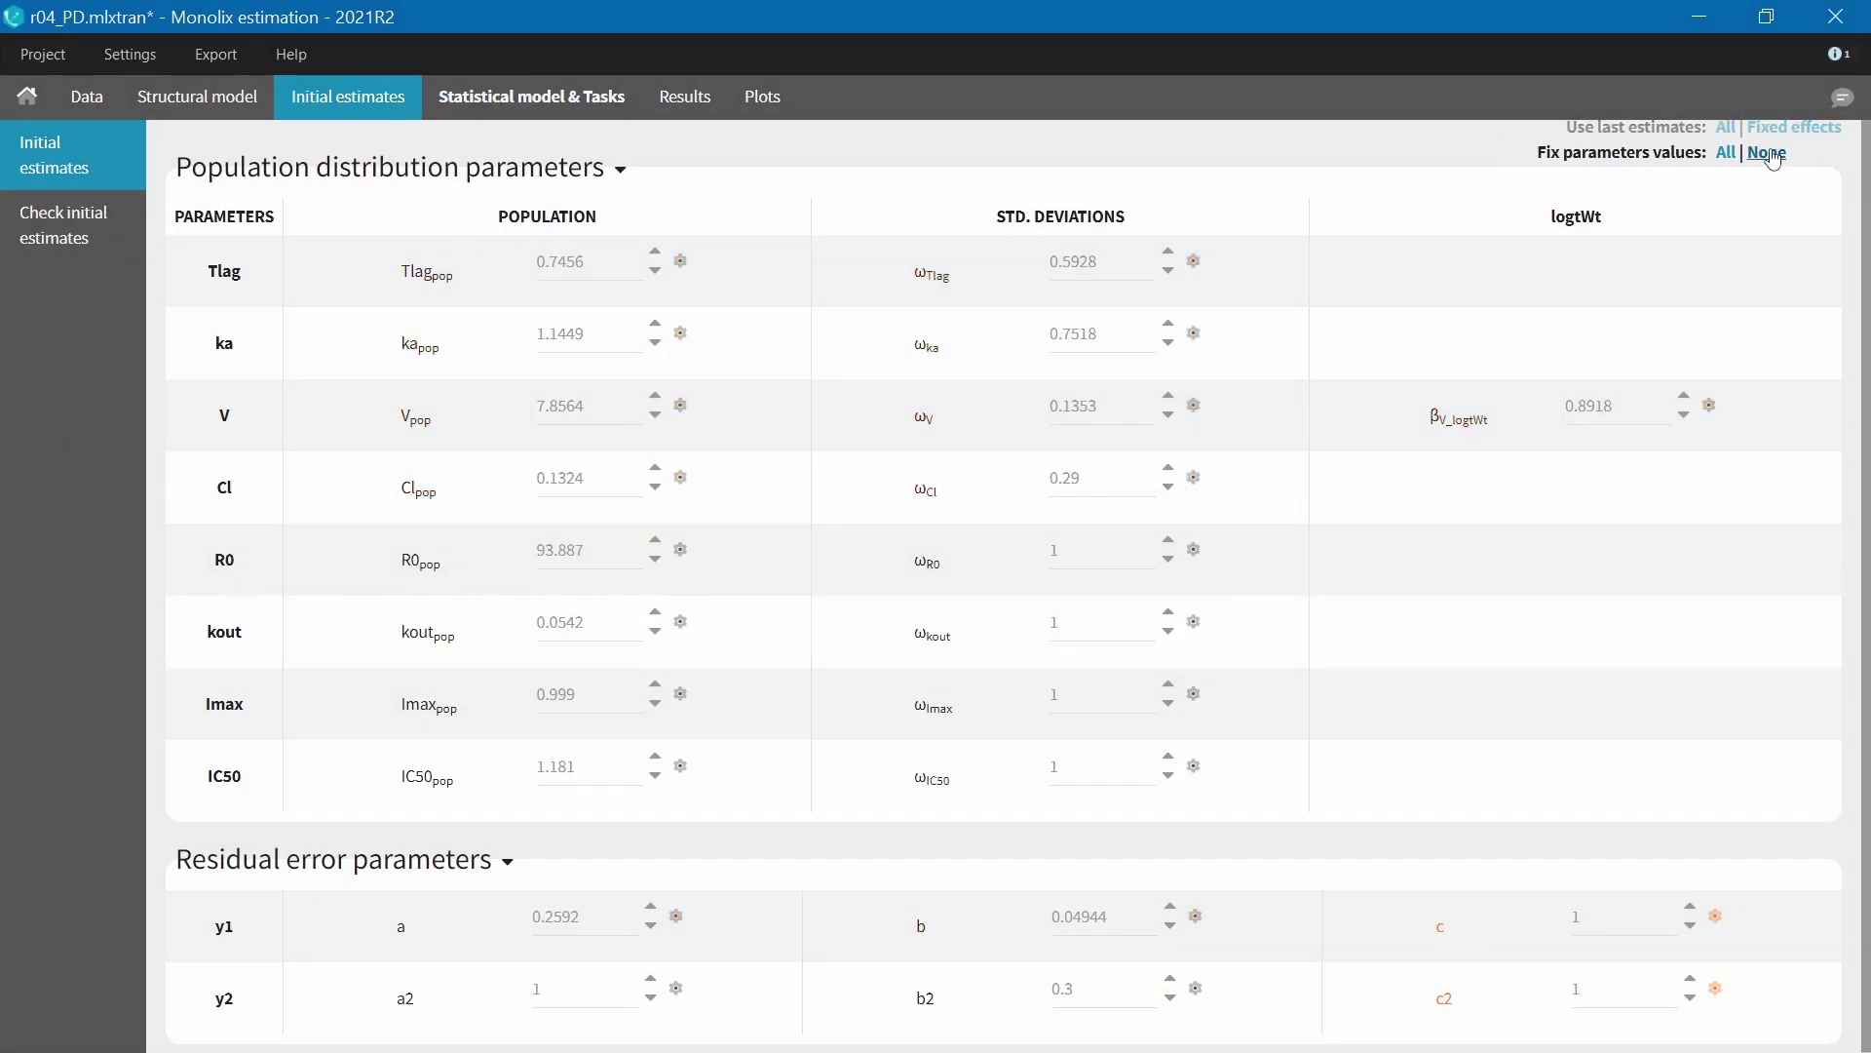
left_click(605, 102)
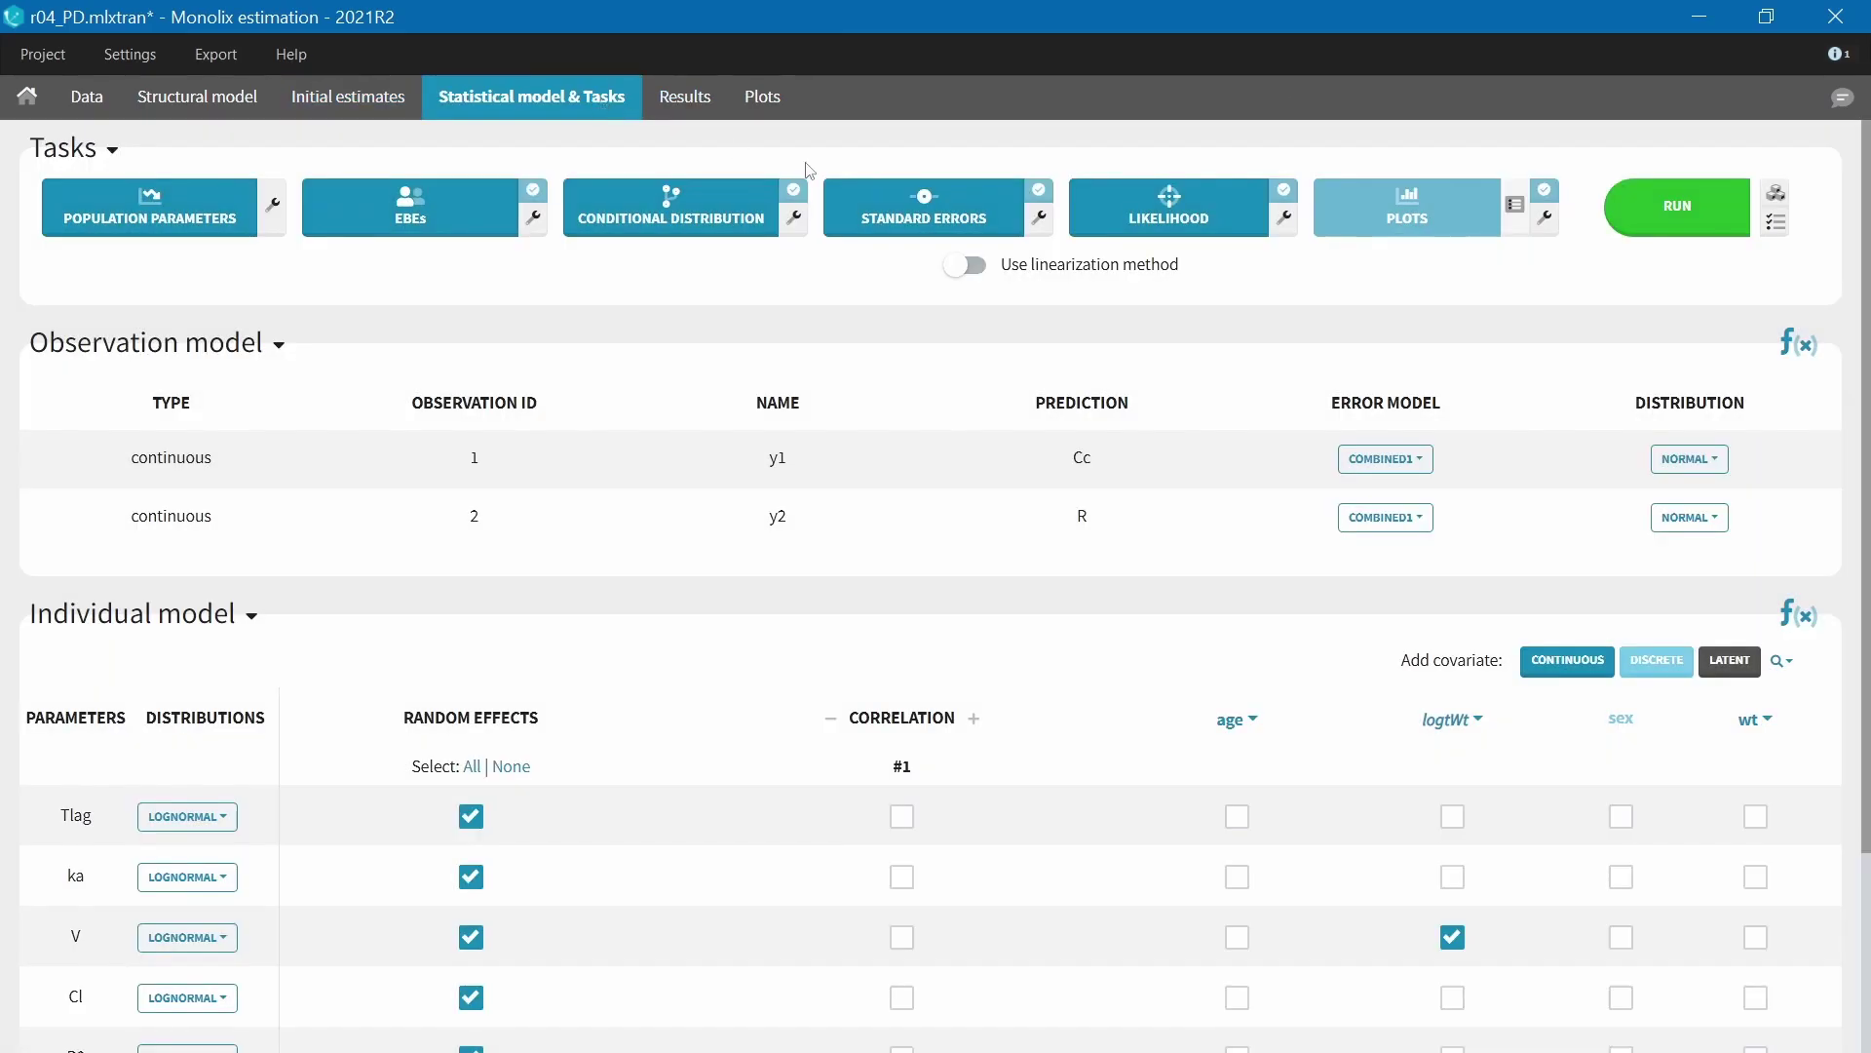
Open the automatic covariate model building with the COSSAC strategy and exclude wt from the covariates to test
left_click(1771, 198)
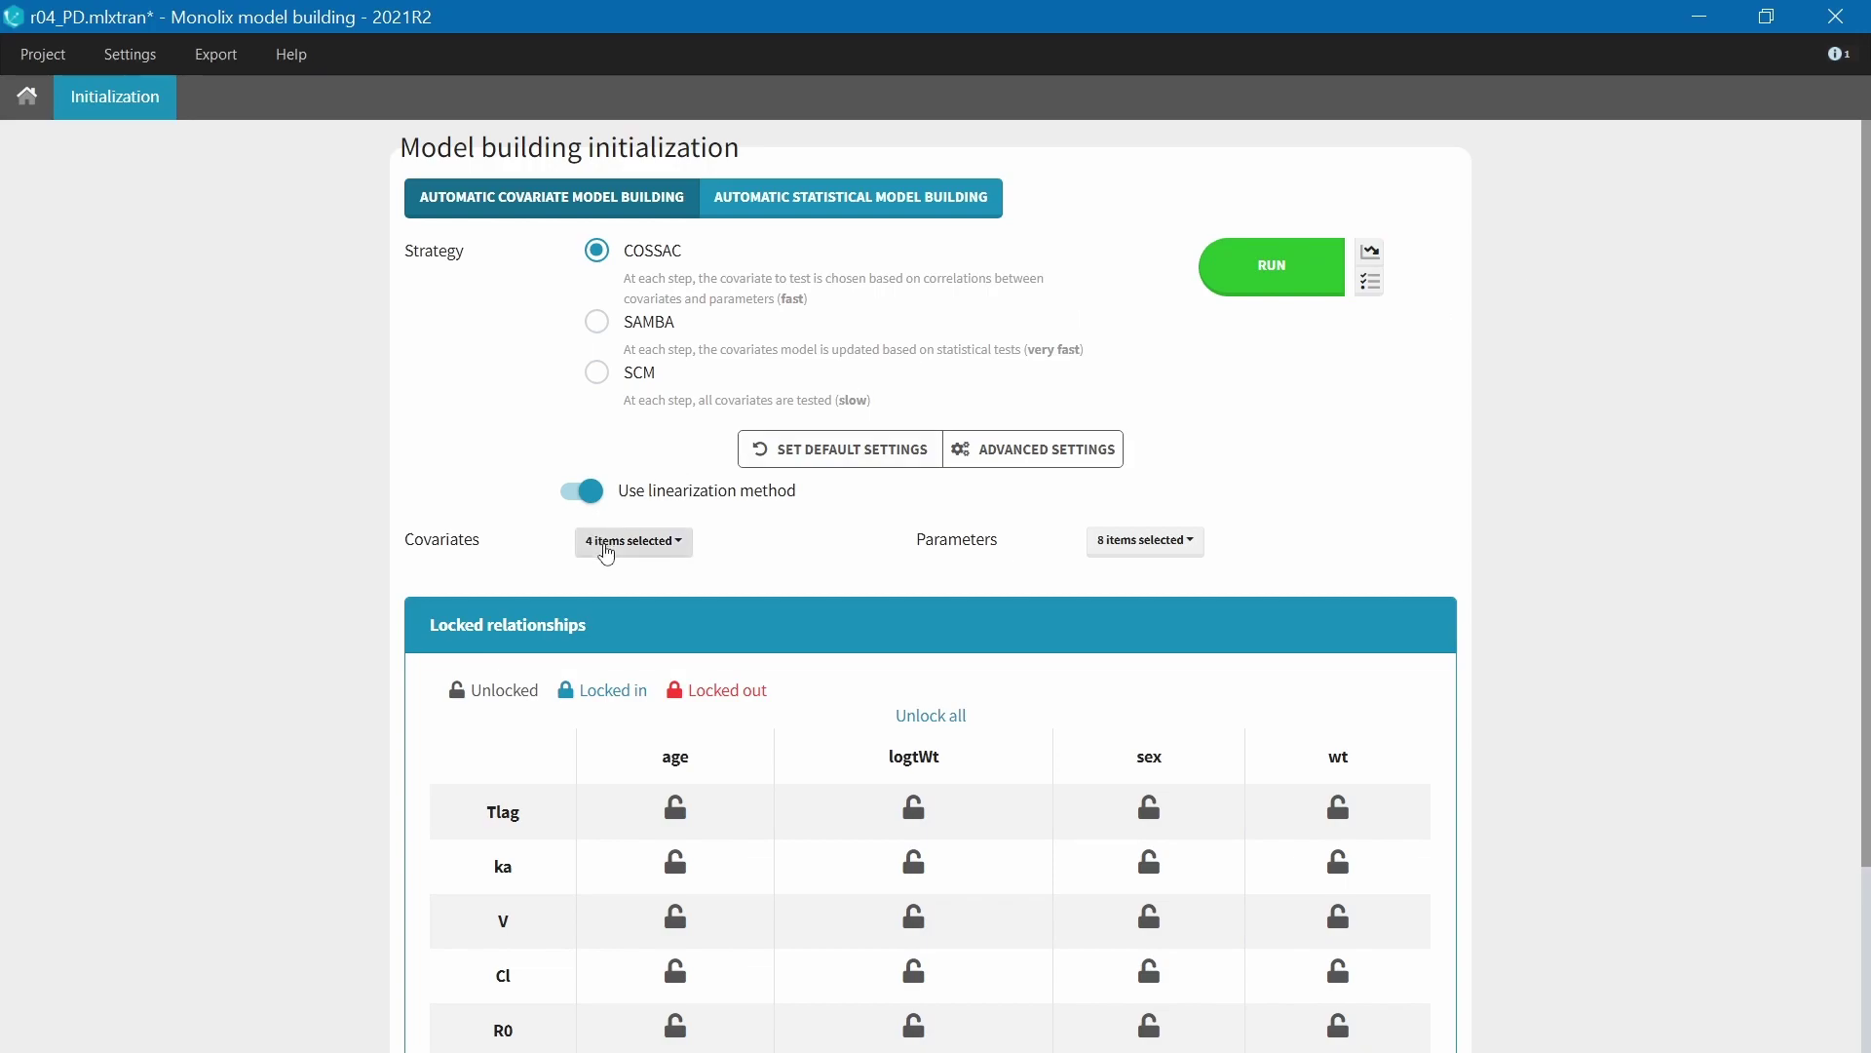
left_click(606, 549)
left_click(618, 692)
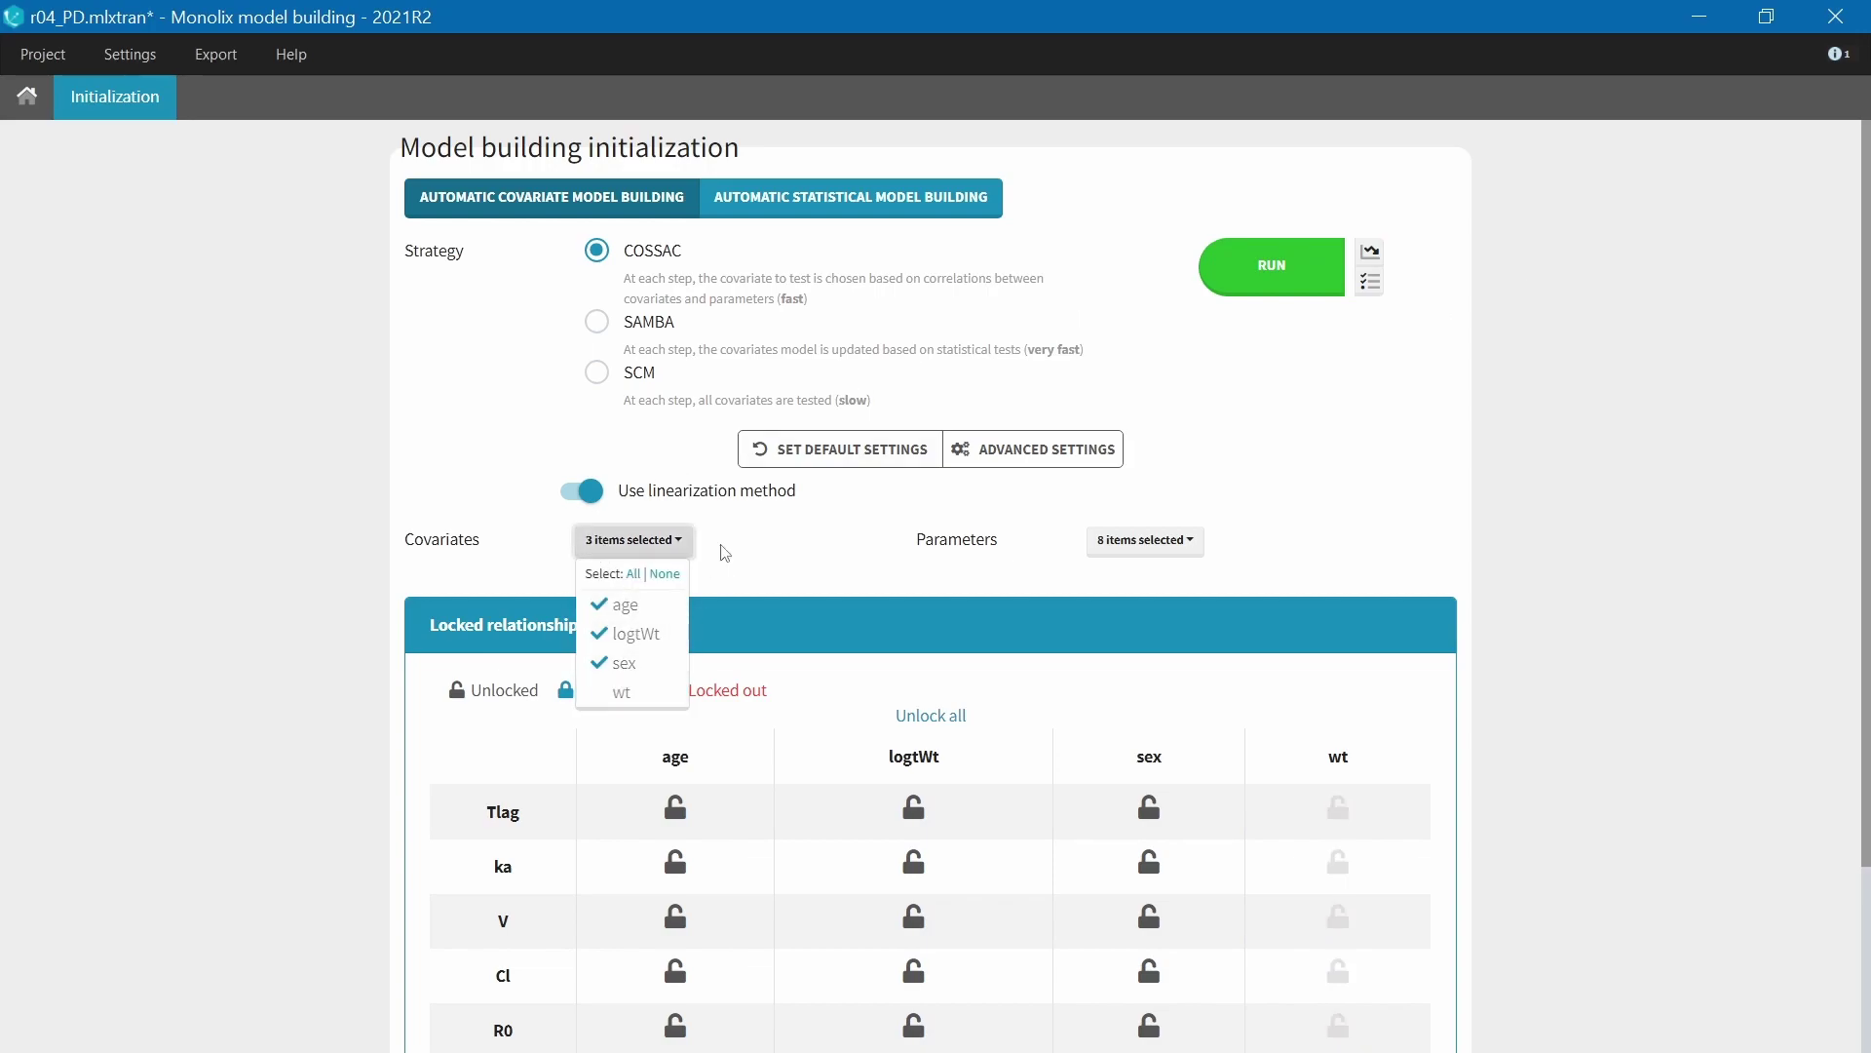
left_click(685, 550)
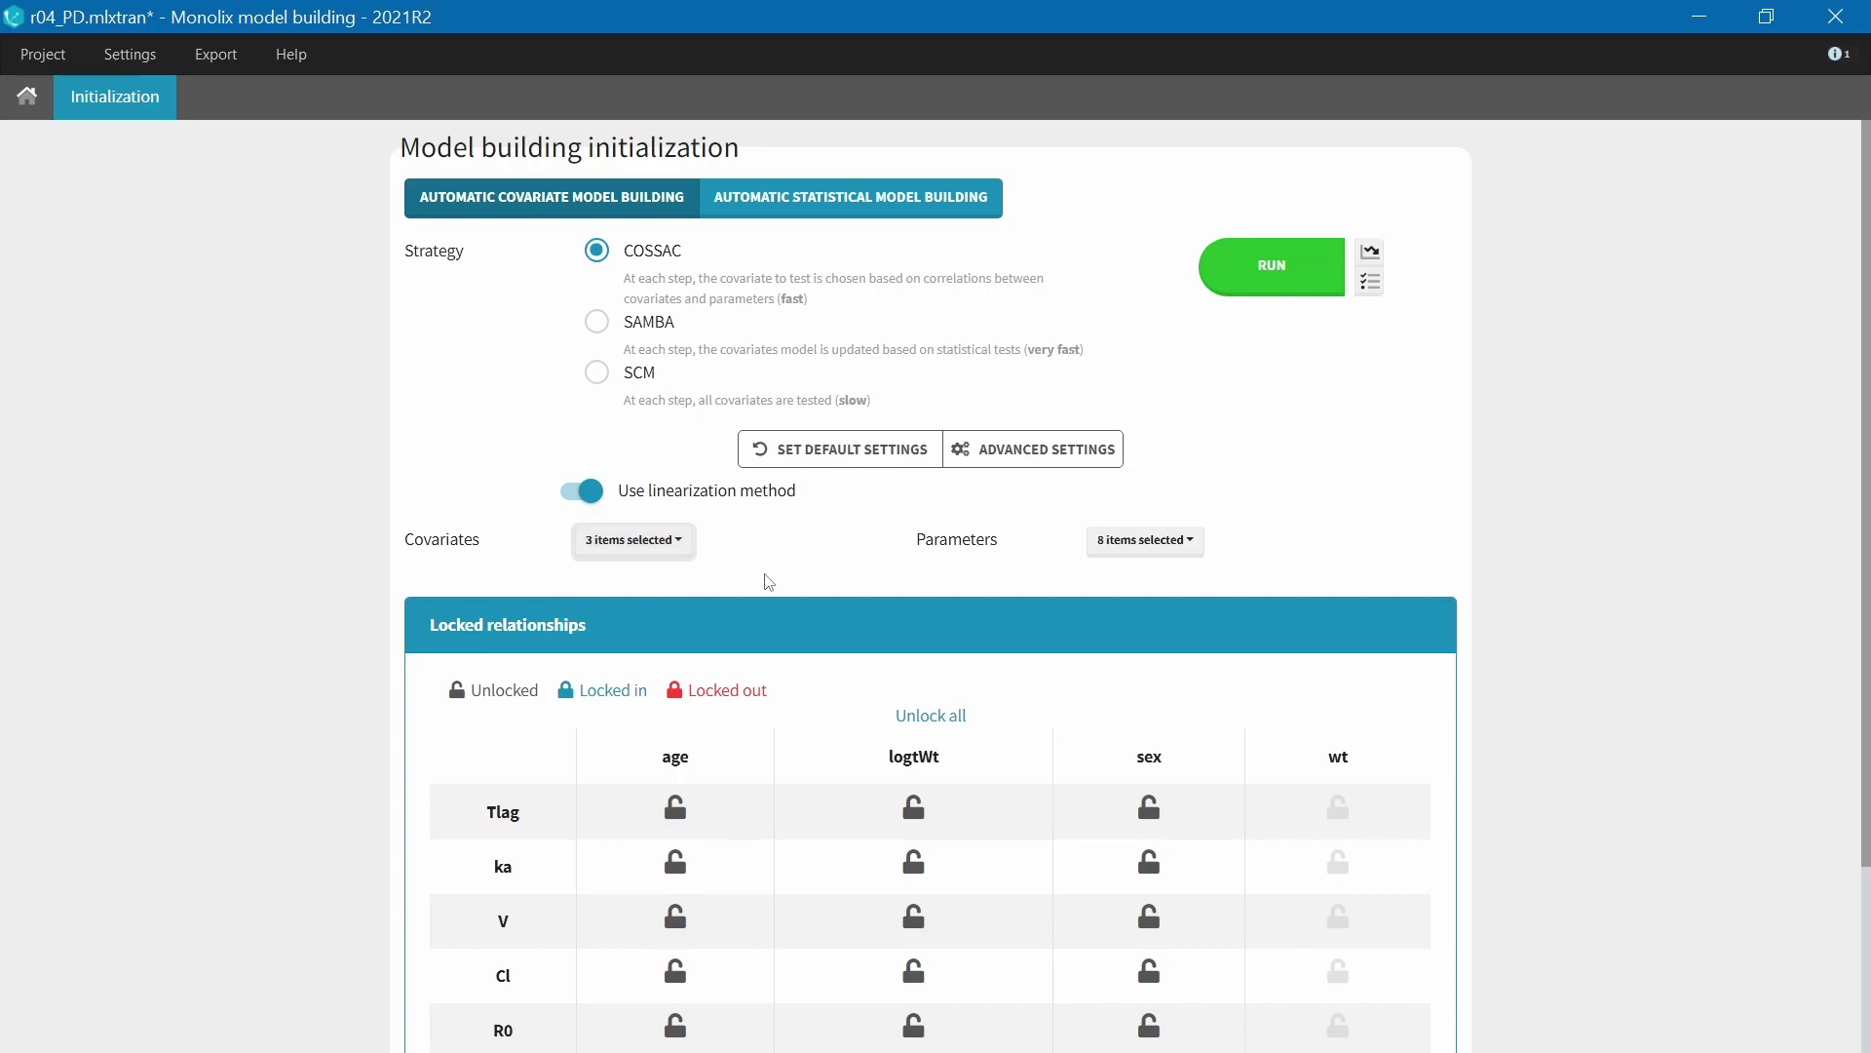
Save the project under the new name r05_cossac and run the automatic covariate model building
left_click(42, 54)
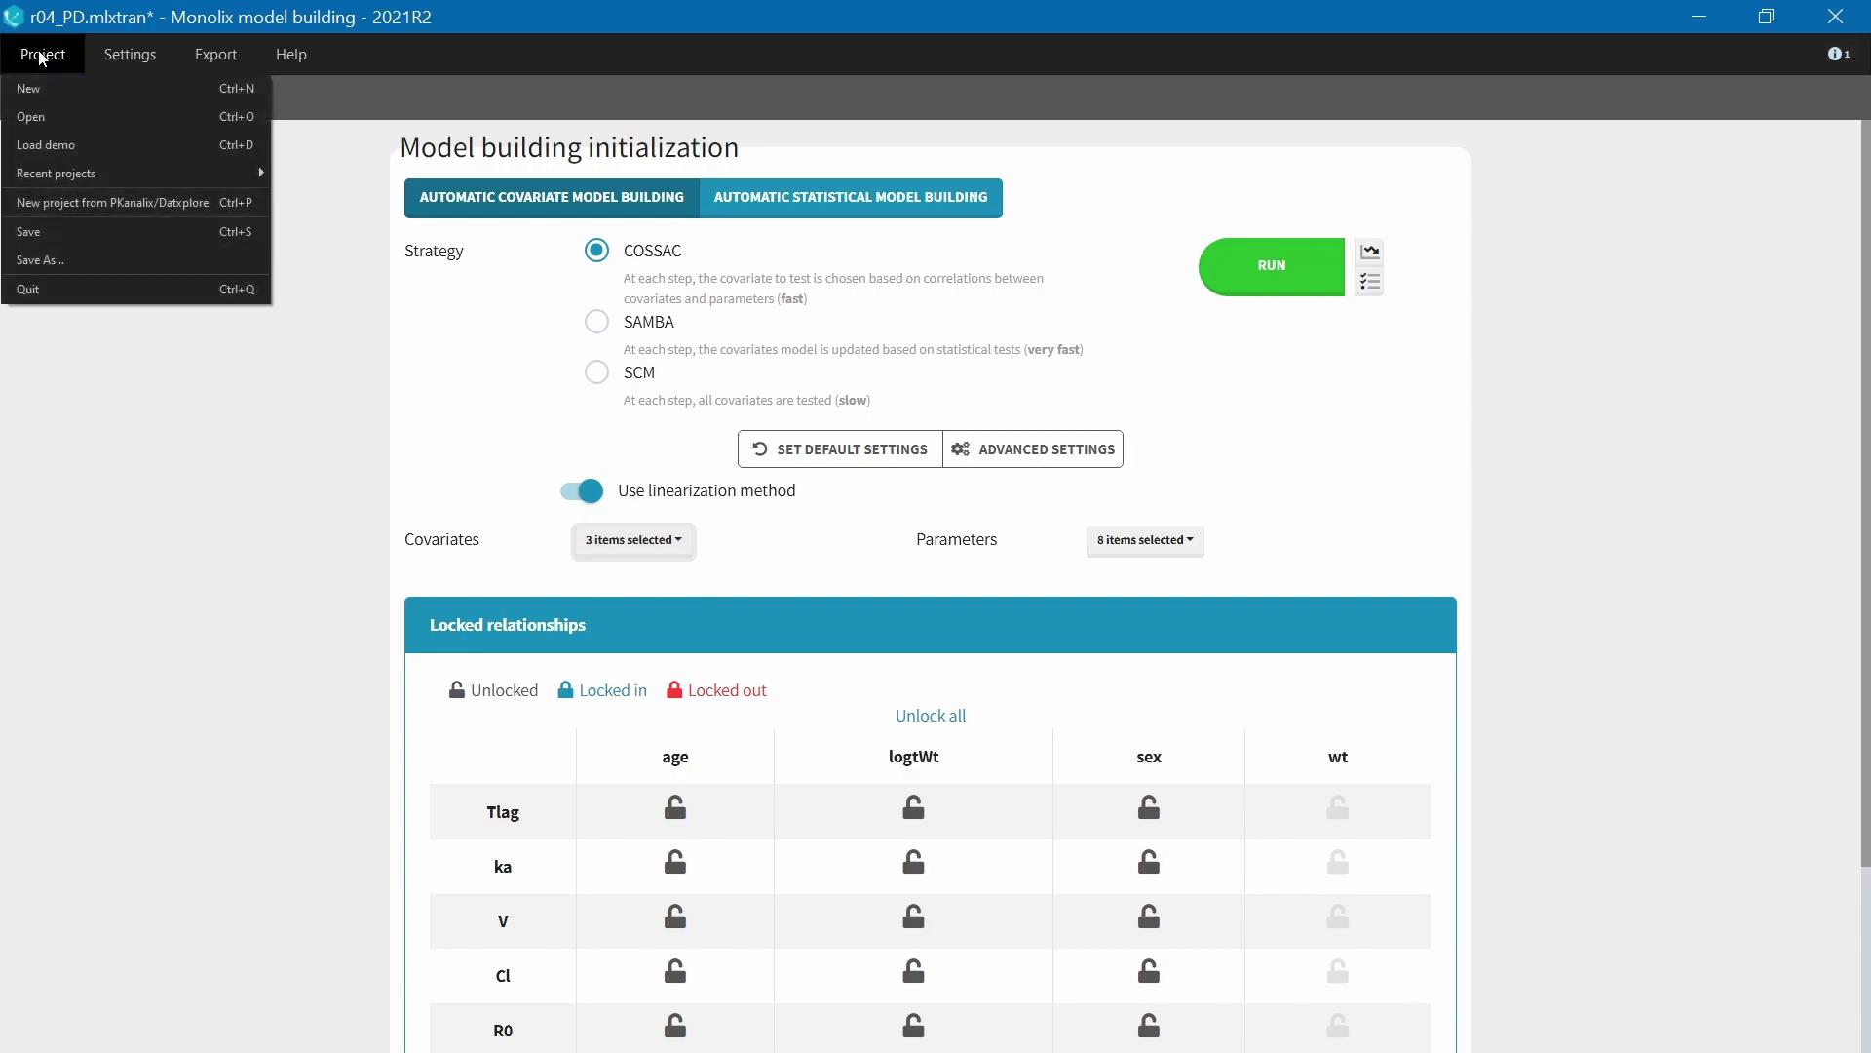
left_click(80, 259)
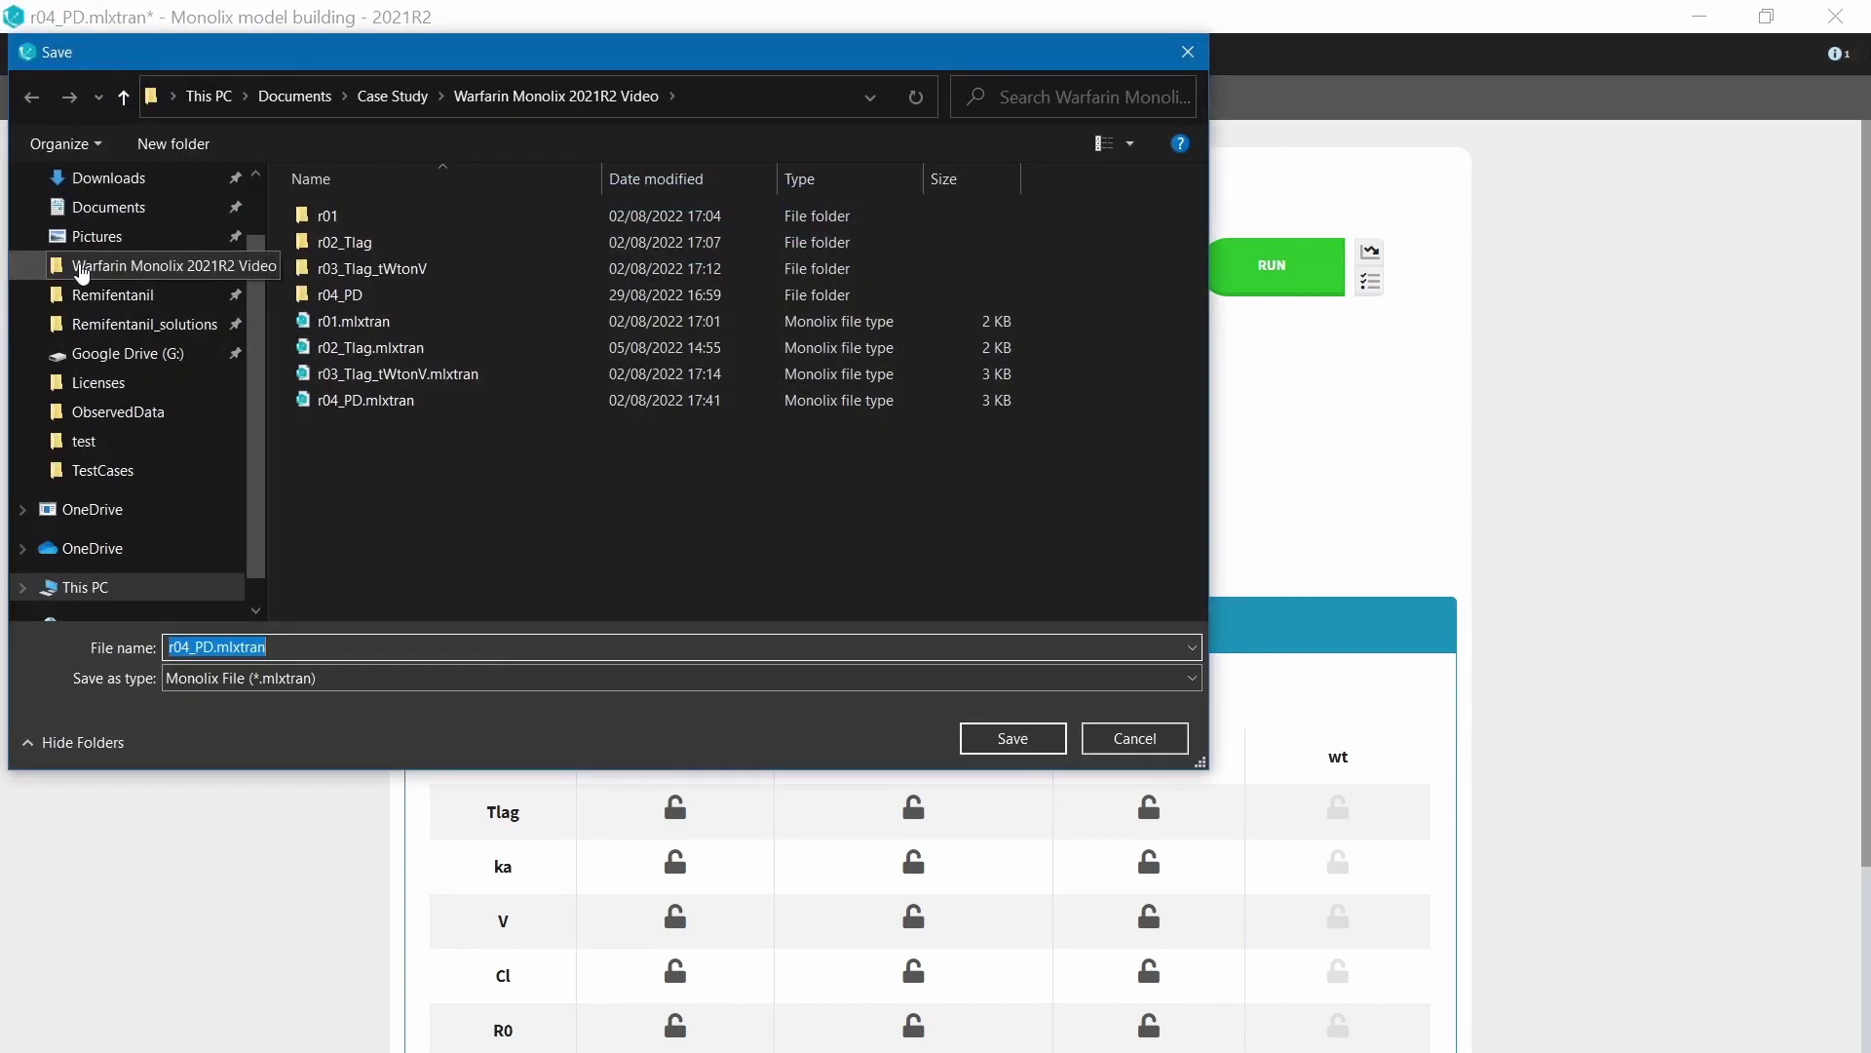
type("r05_co")
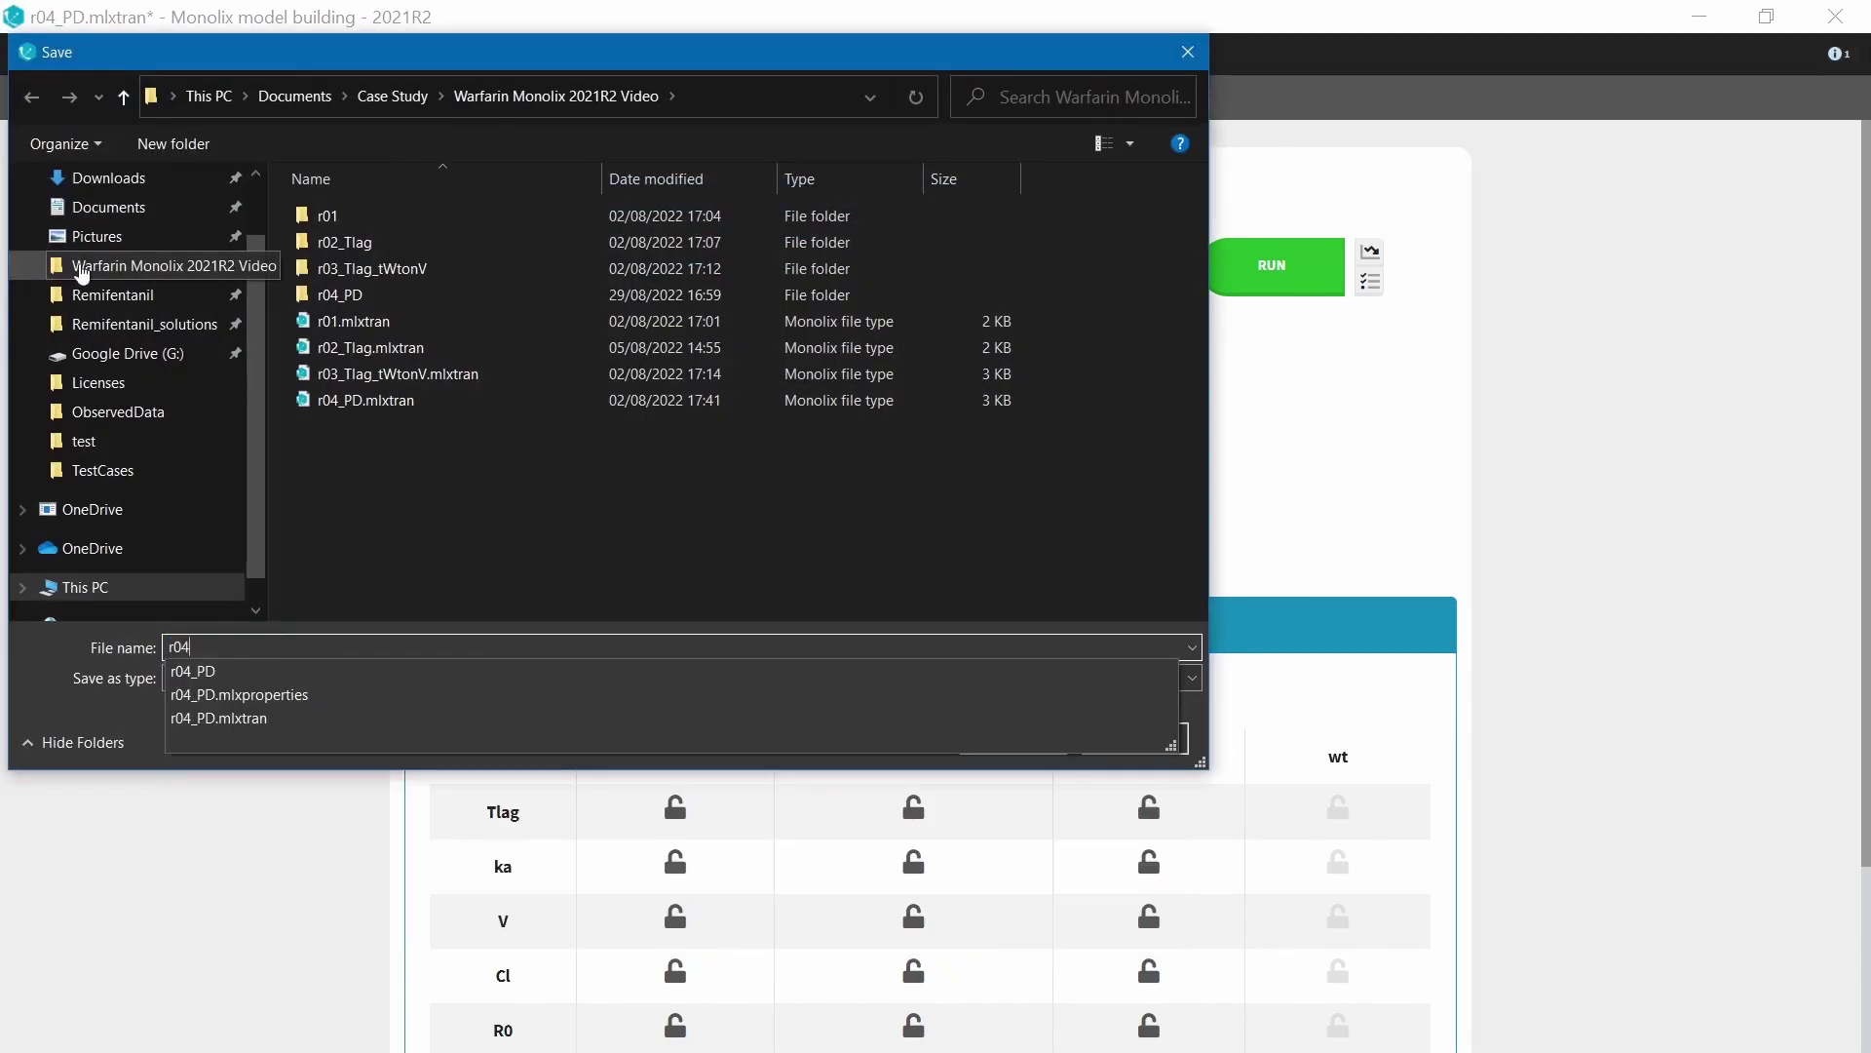
type("ssac")
key("Return")
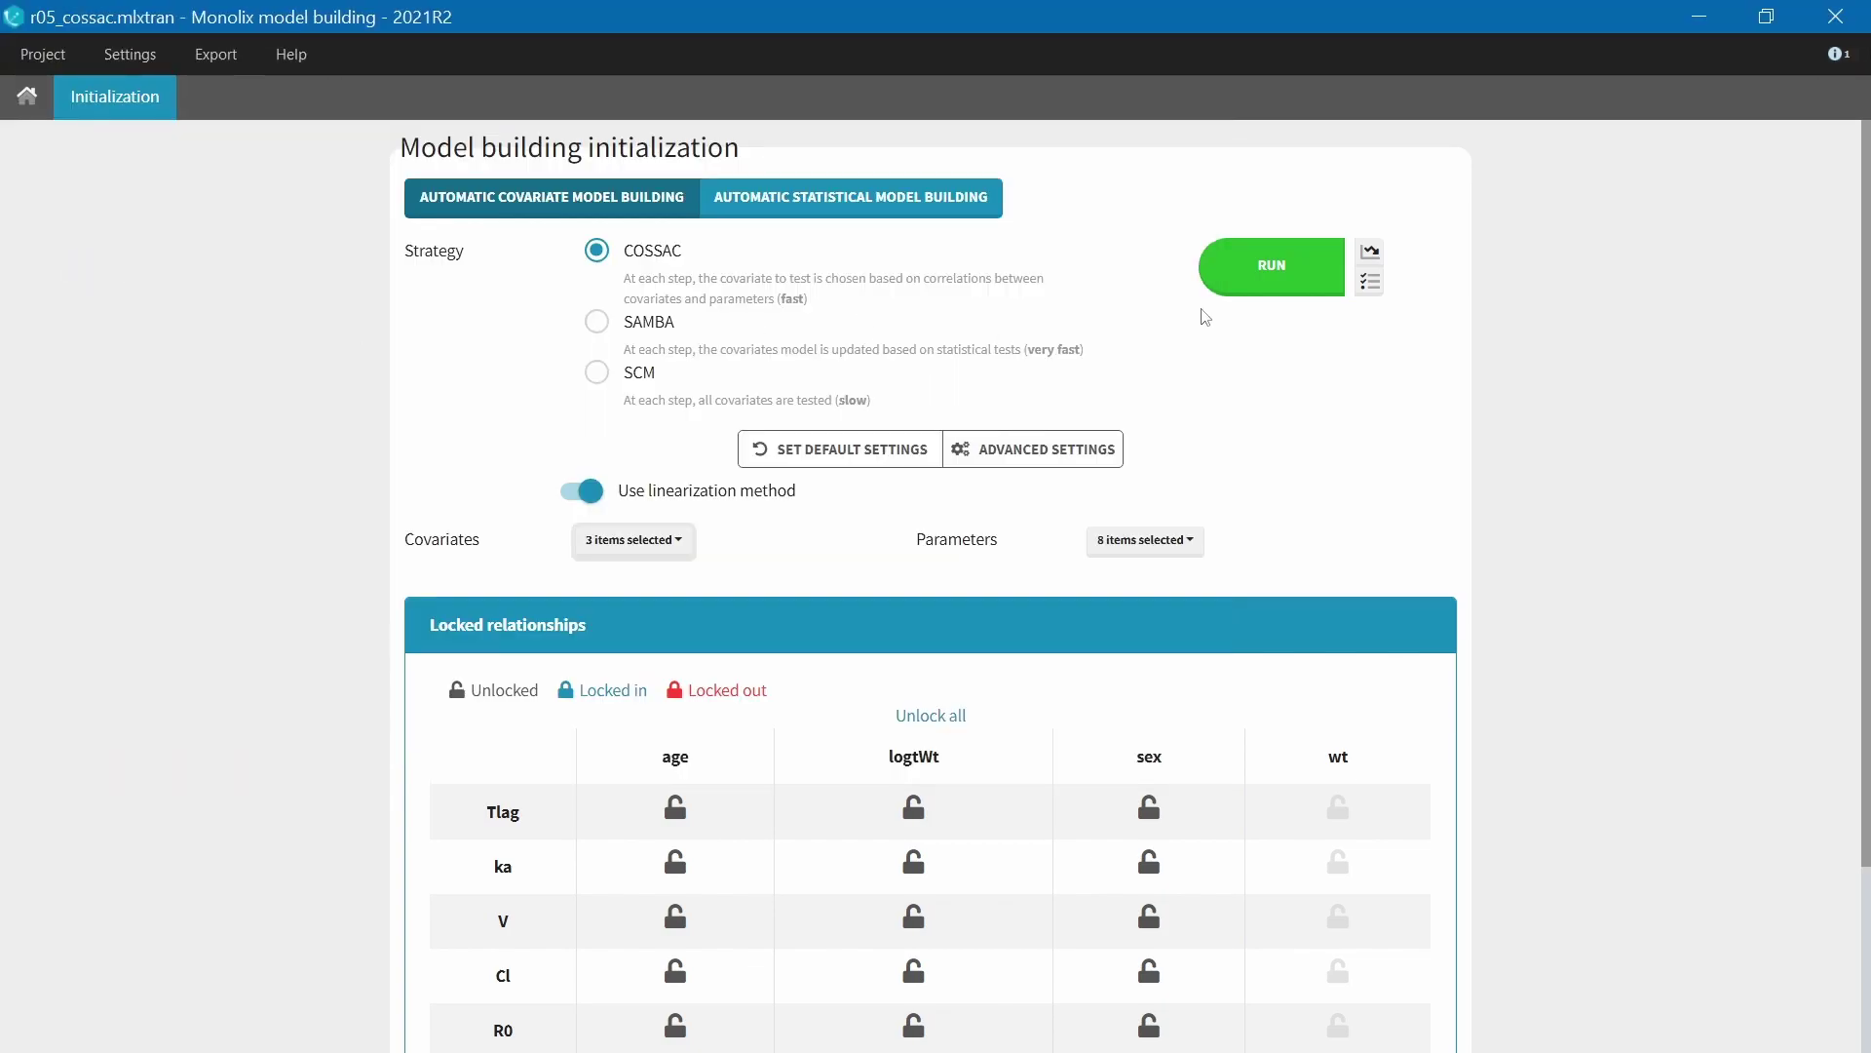
left_click(1255, 263)
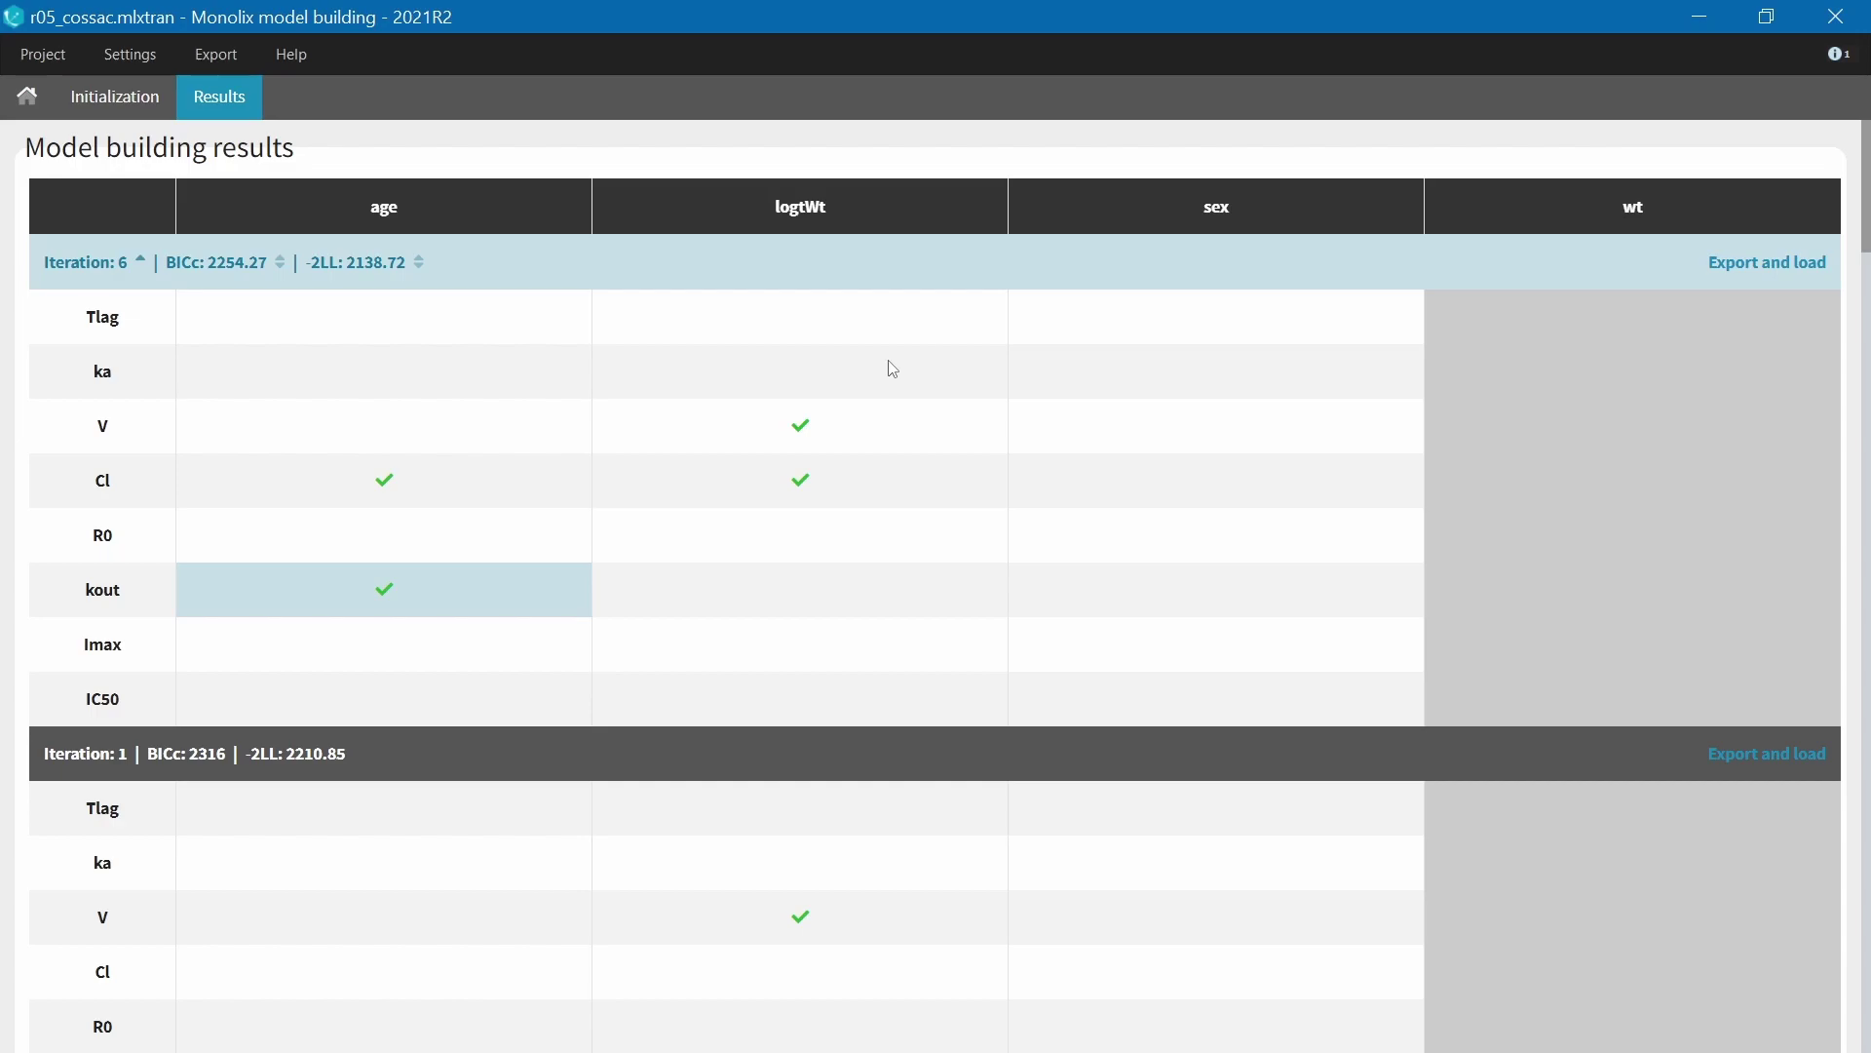
Export and load the model of iteration 6 from the model building results as r05_cossac_best.mlxtran
left_click(1747, 265)
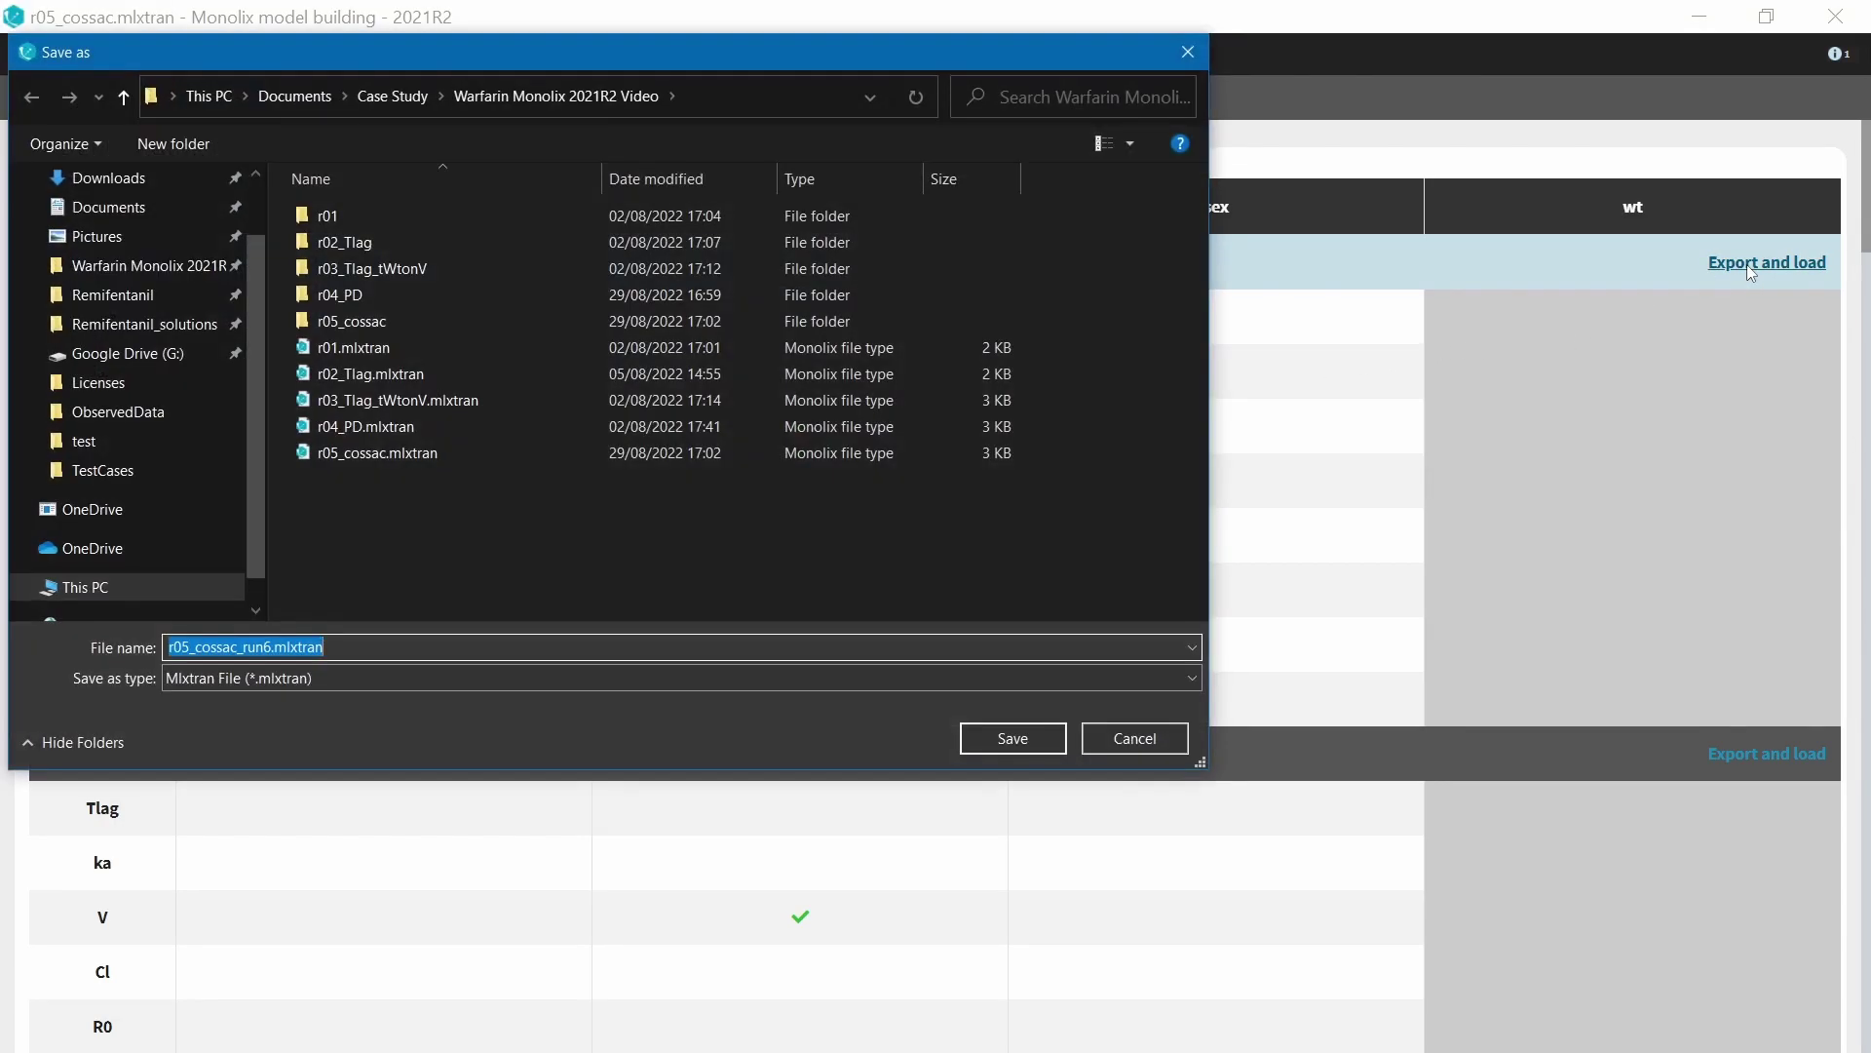
key("End")
key("BackSpace")
key("BackSpace")
key("BackSpace")
key("BackSpace")
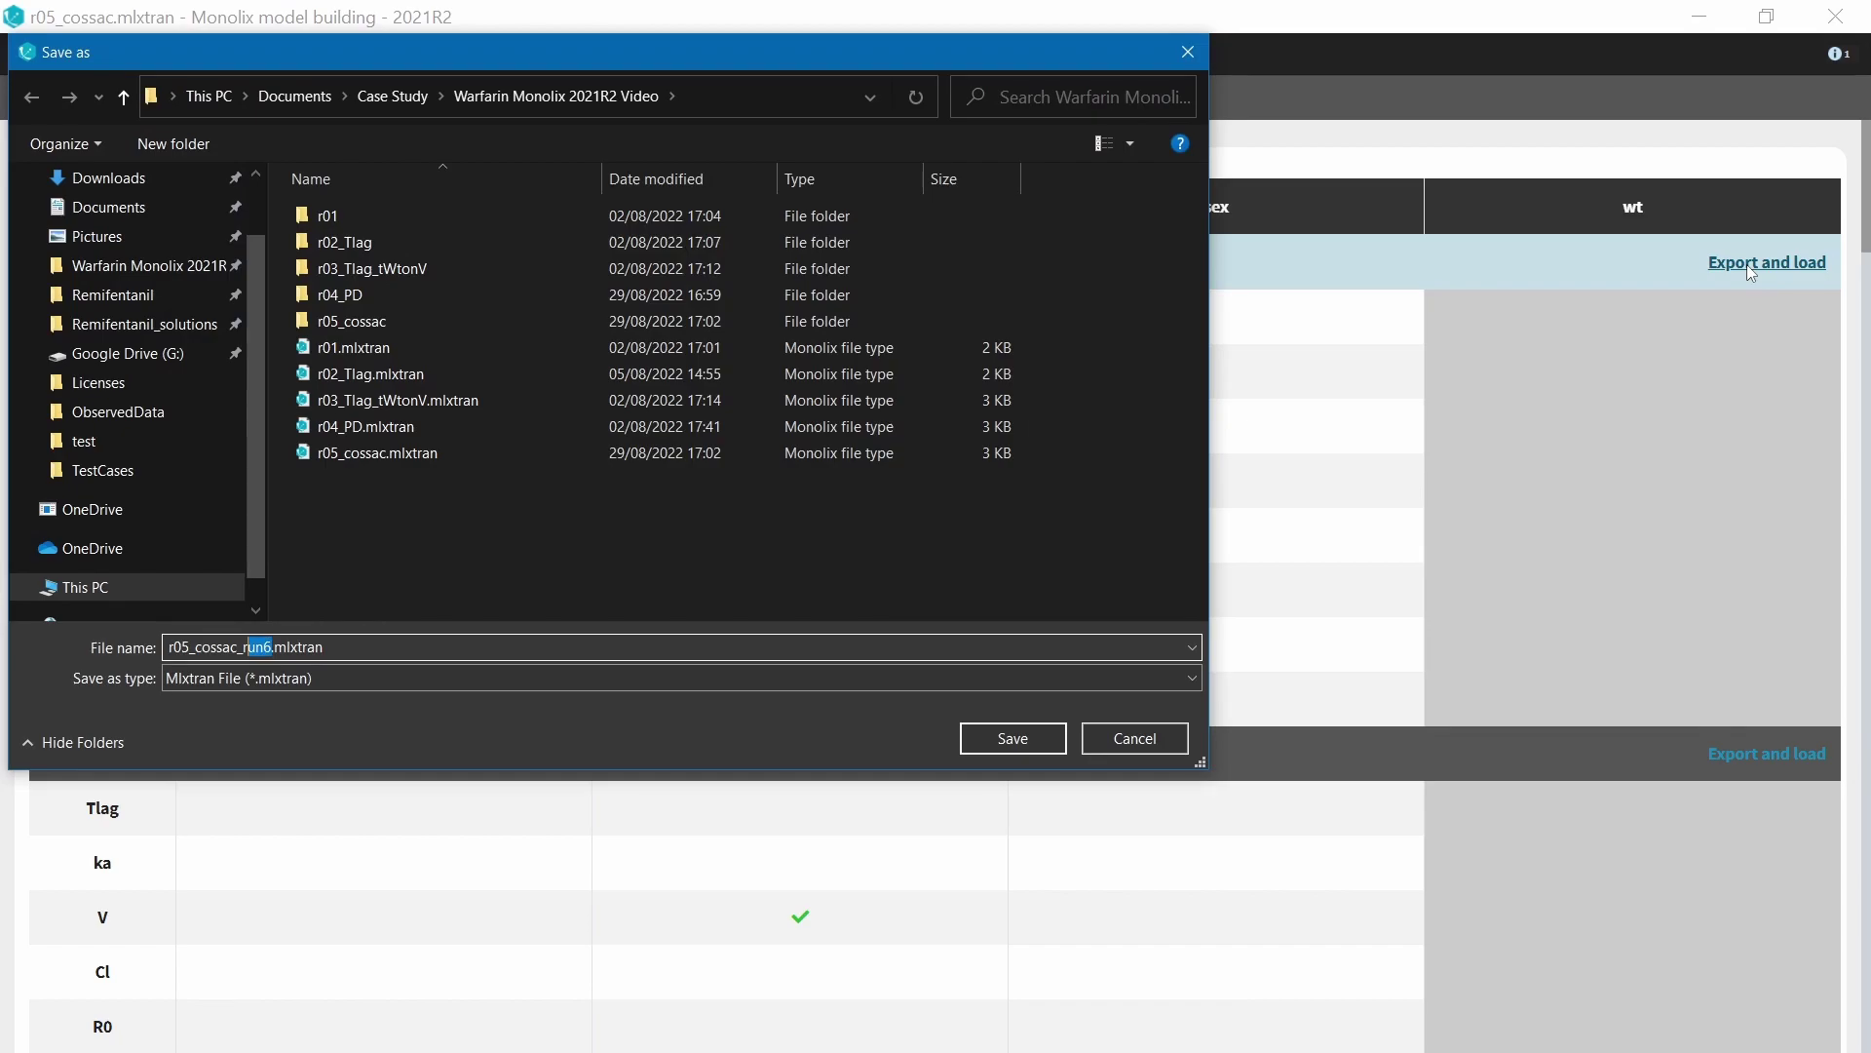
type("ve")
key("BackSpace")
key("BackSpace")
type("best")
key("Return")
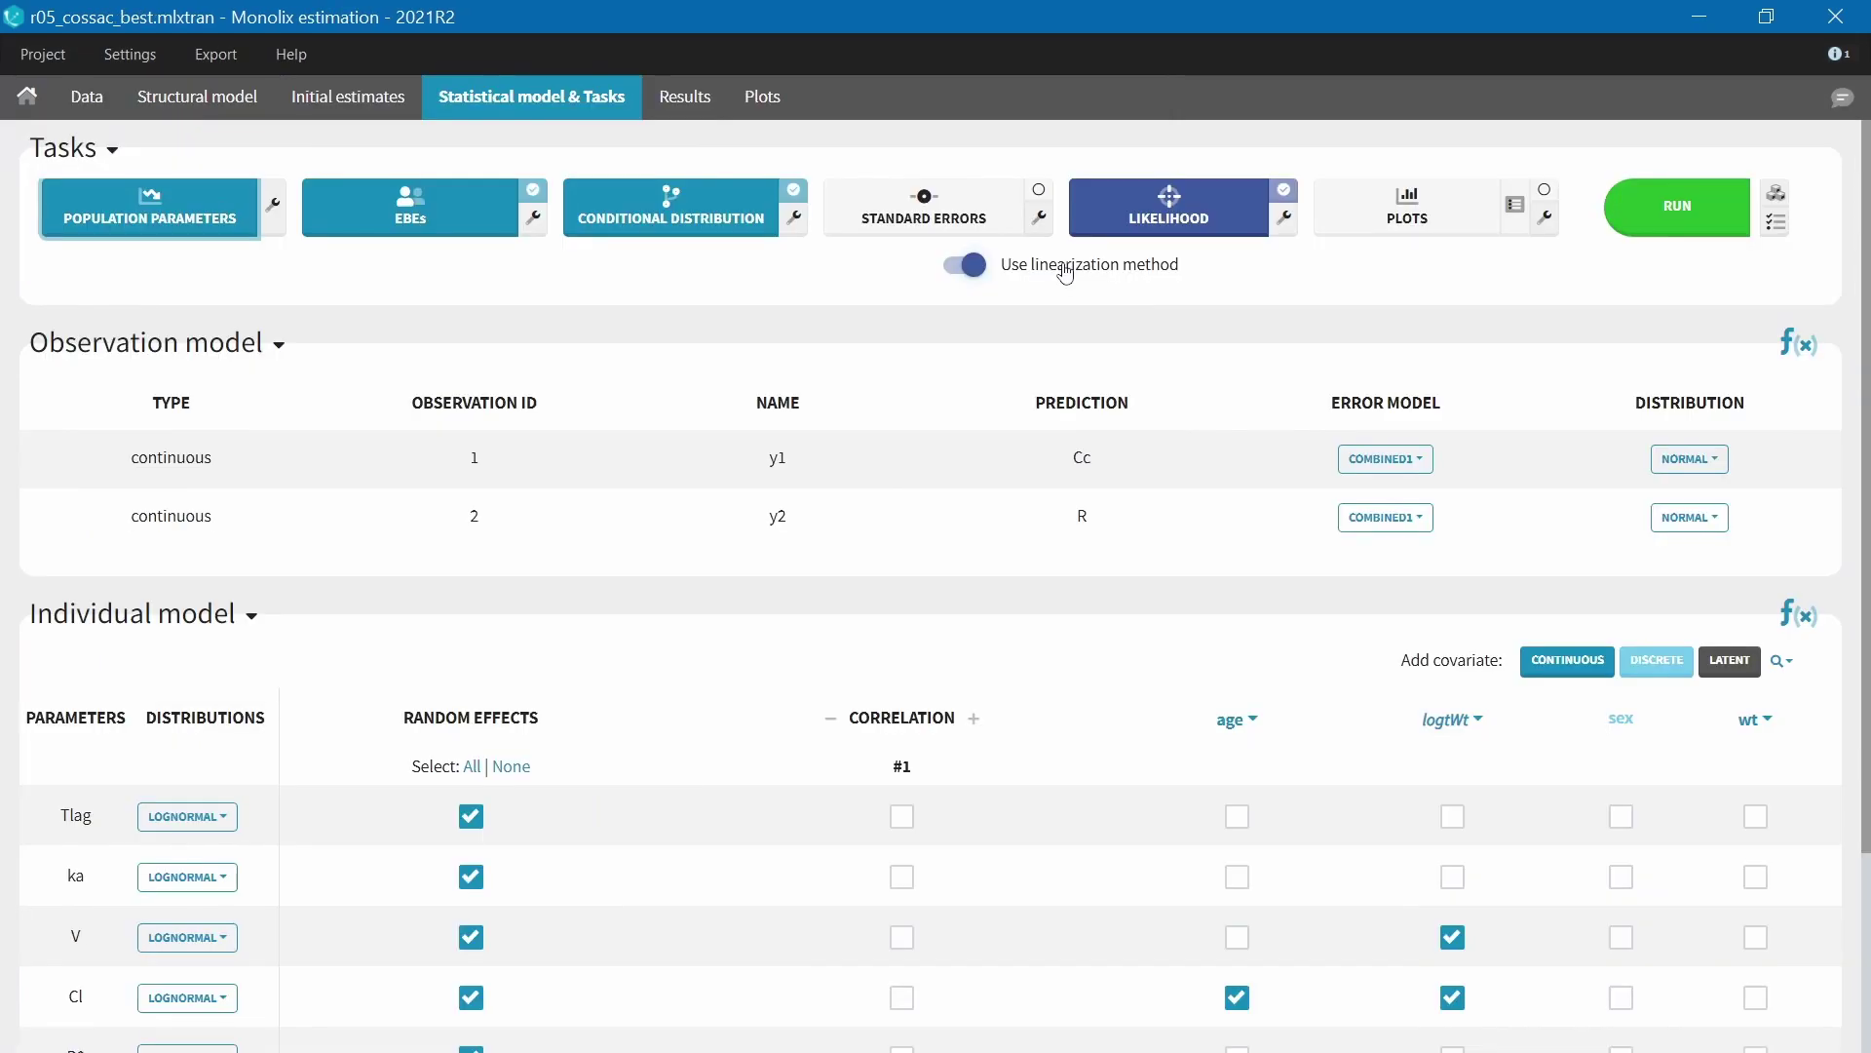
Generate the plots for the loaded model and display the visual predictive check of the PD output y2
left_click(1392, 216)
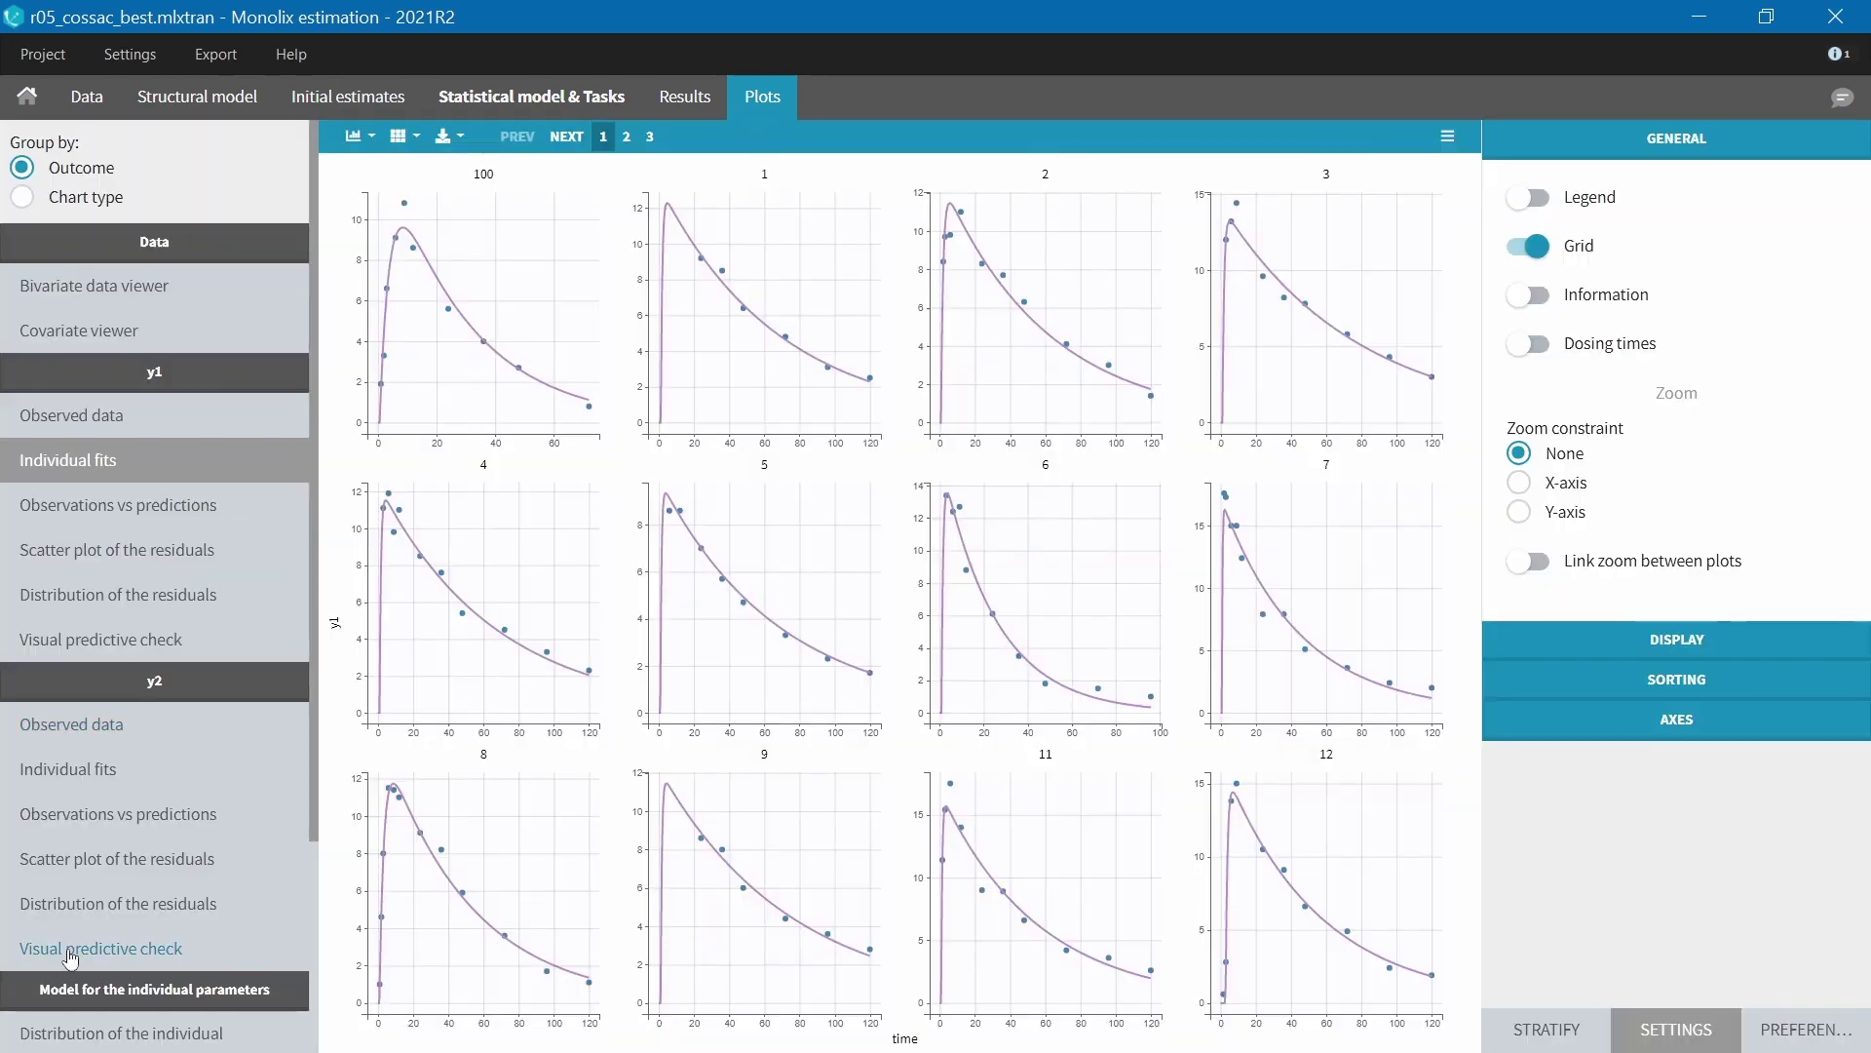
left_click(70, 956)
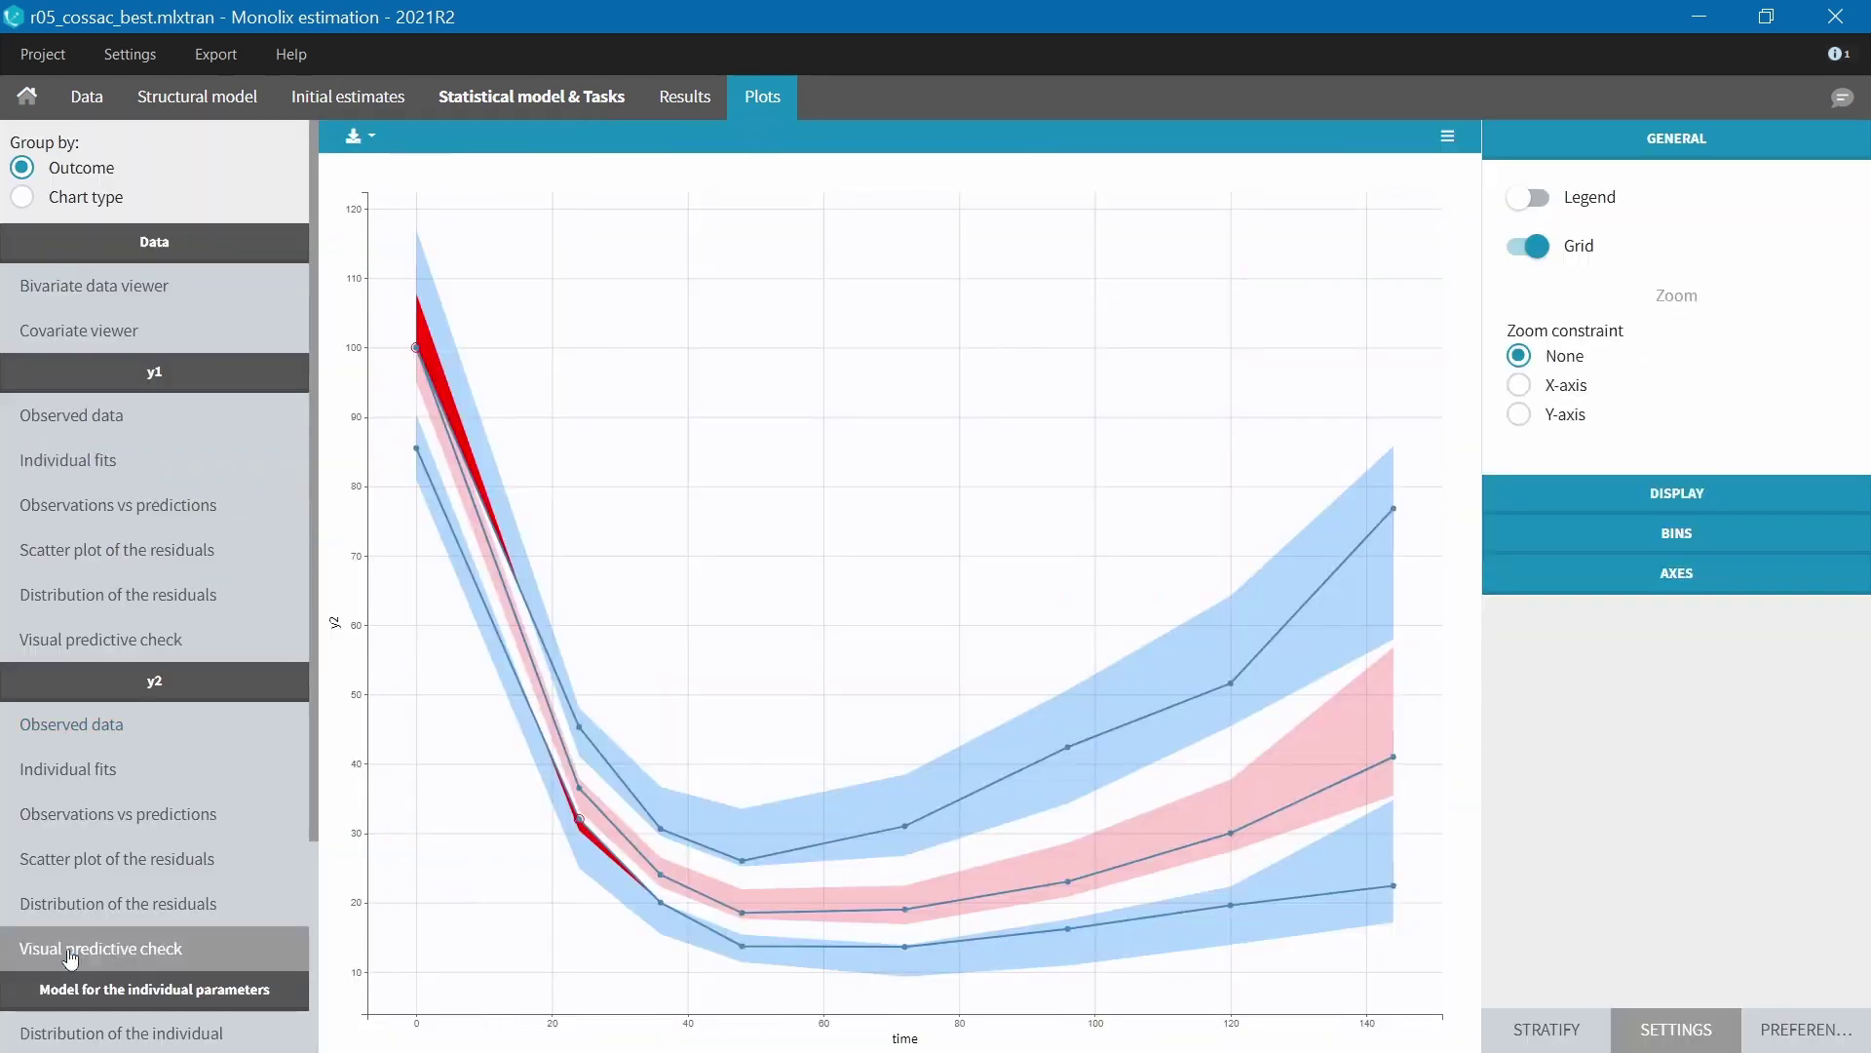